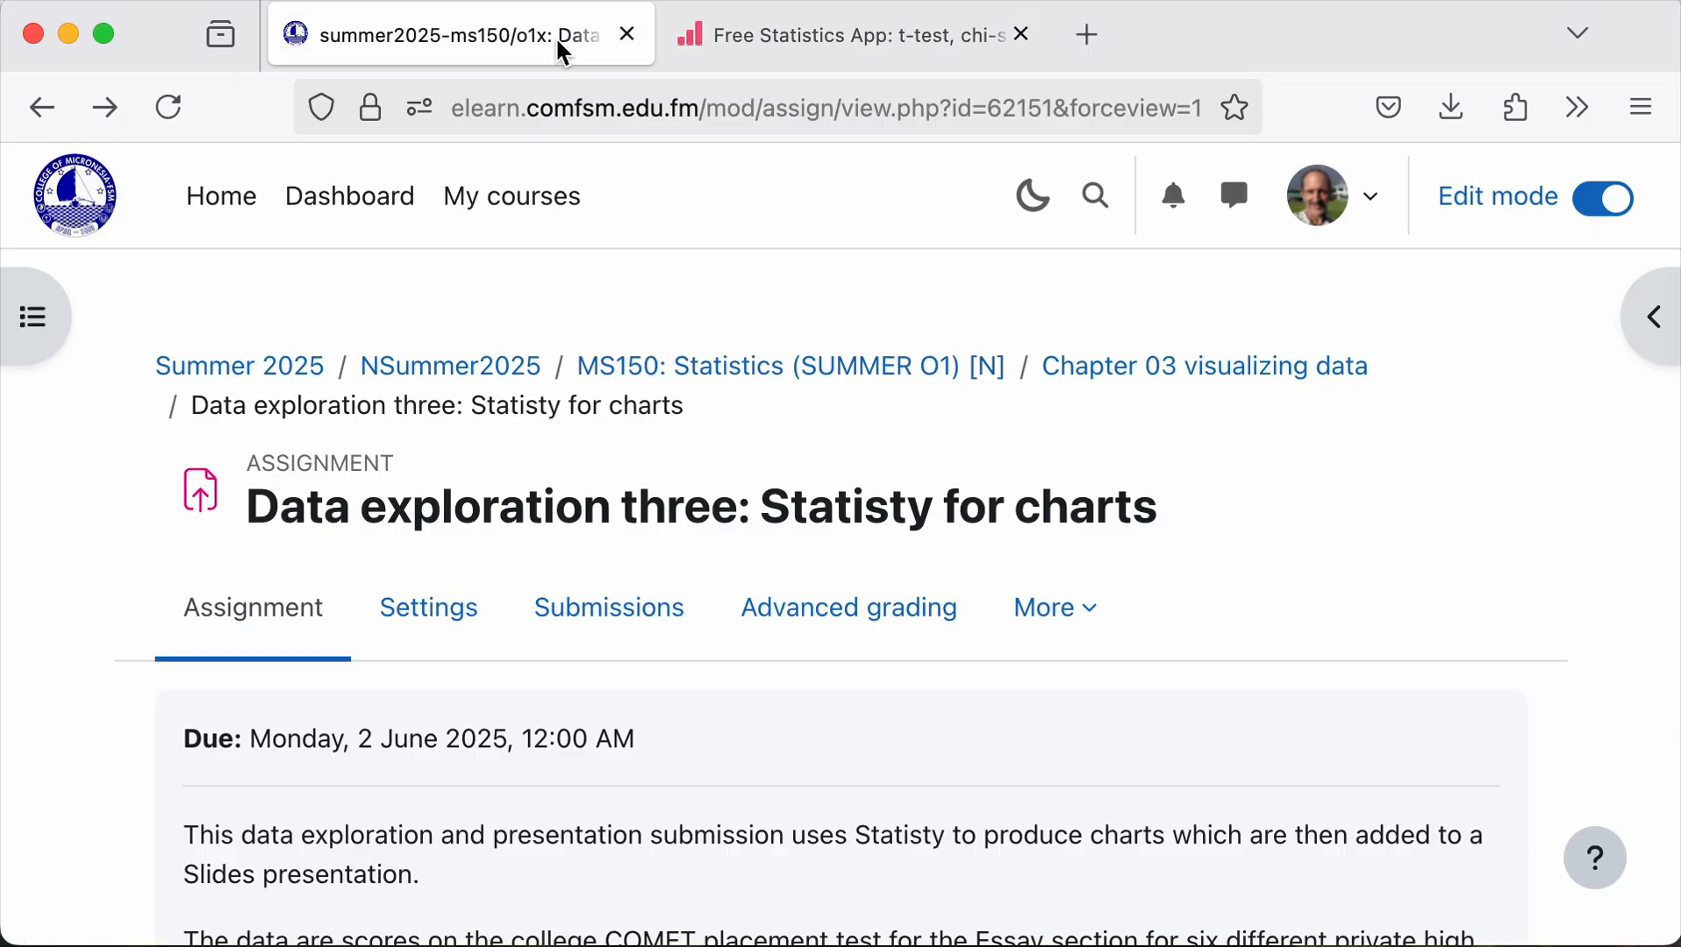
# Open the spreadsheet link in the assignment description and make a copy of COMET Essay spring 2024
pyautogui.scroll(-3, 494, 376)
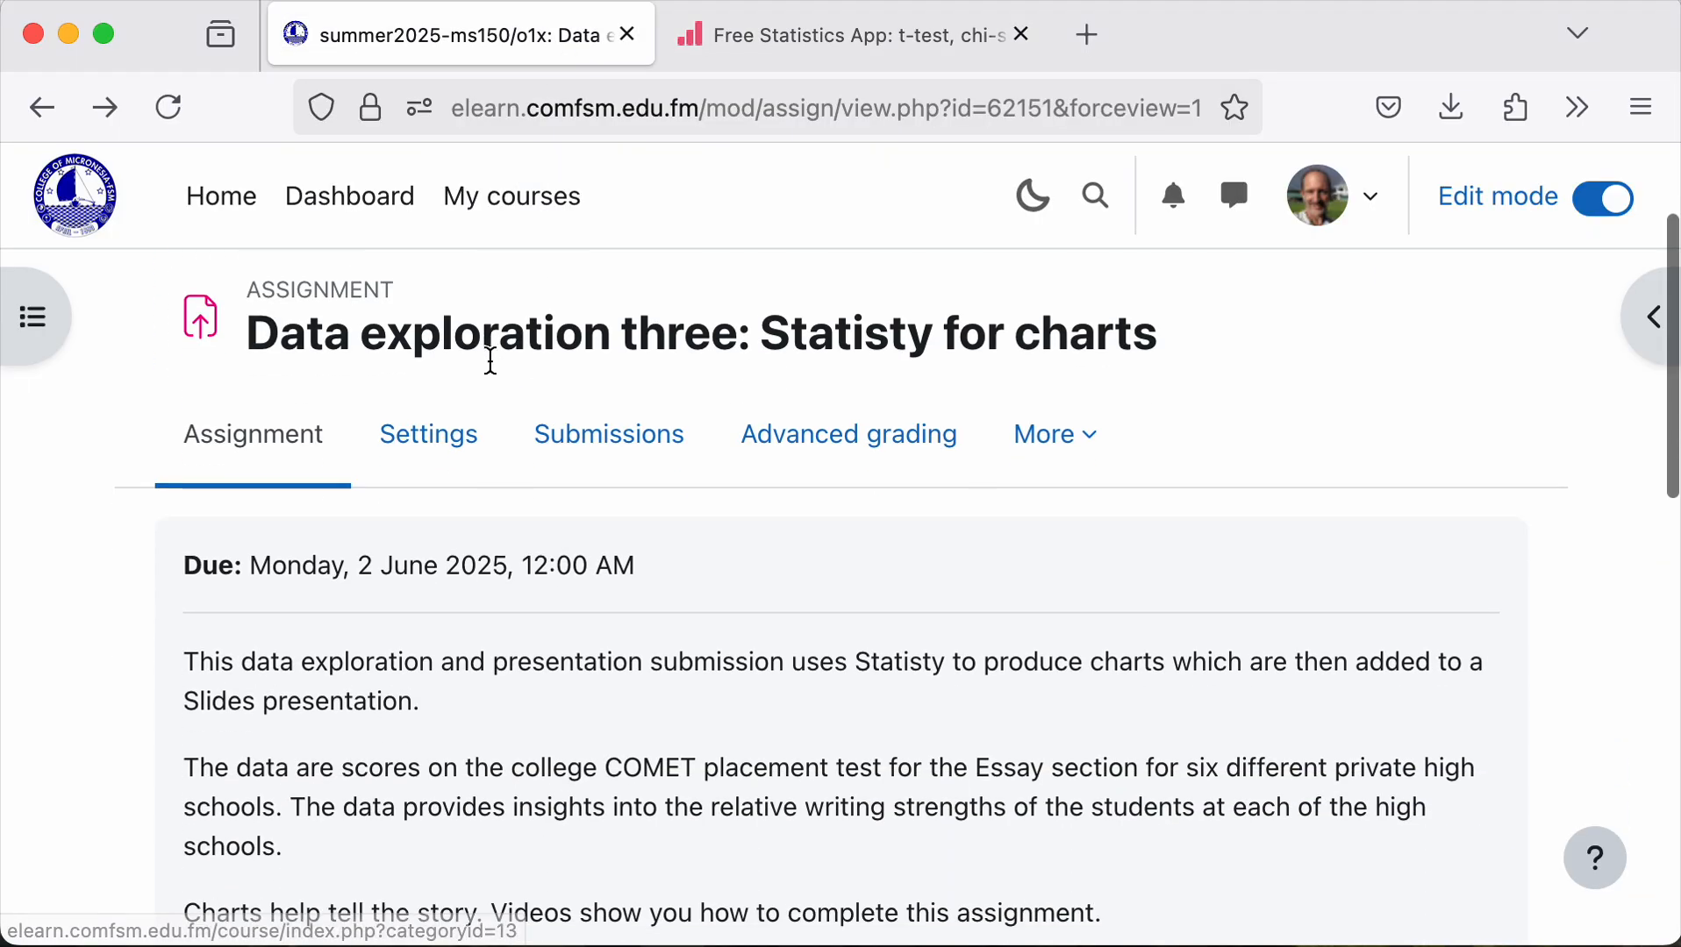
pyautogui.scroll(-4, 494, 376)
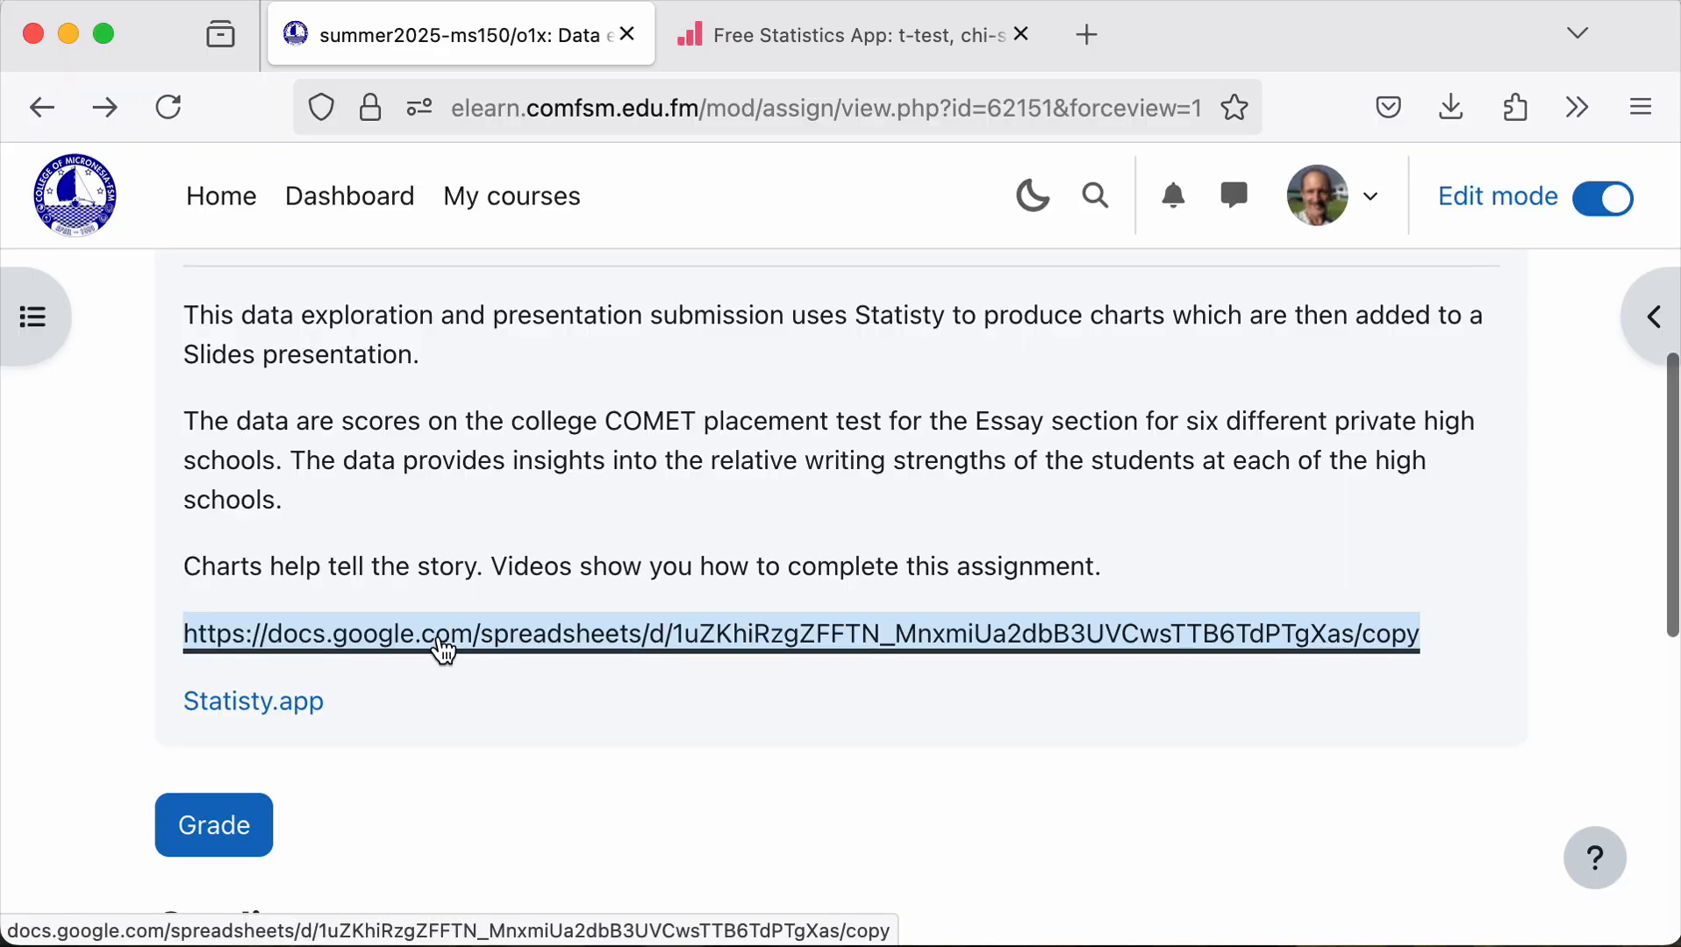
pyautogui.click(443, 640)
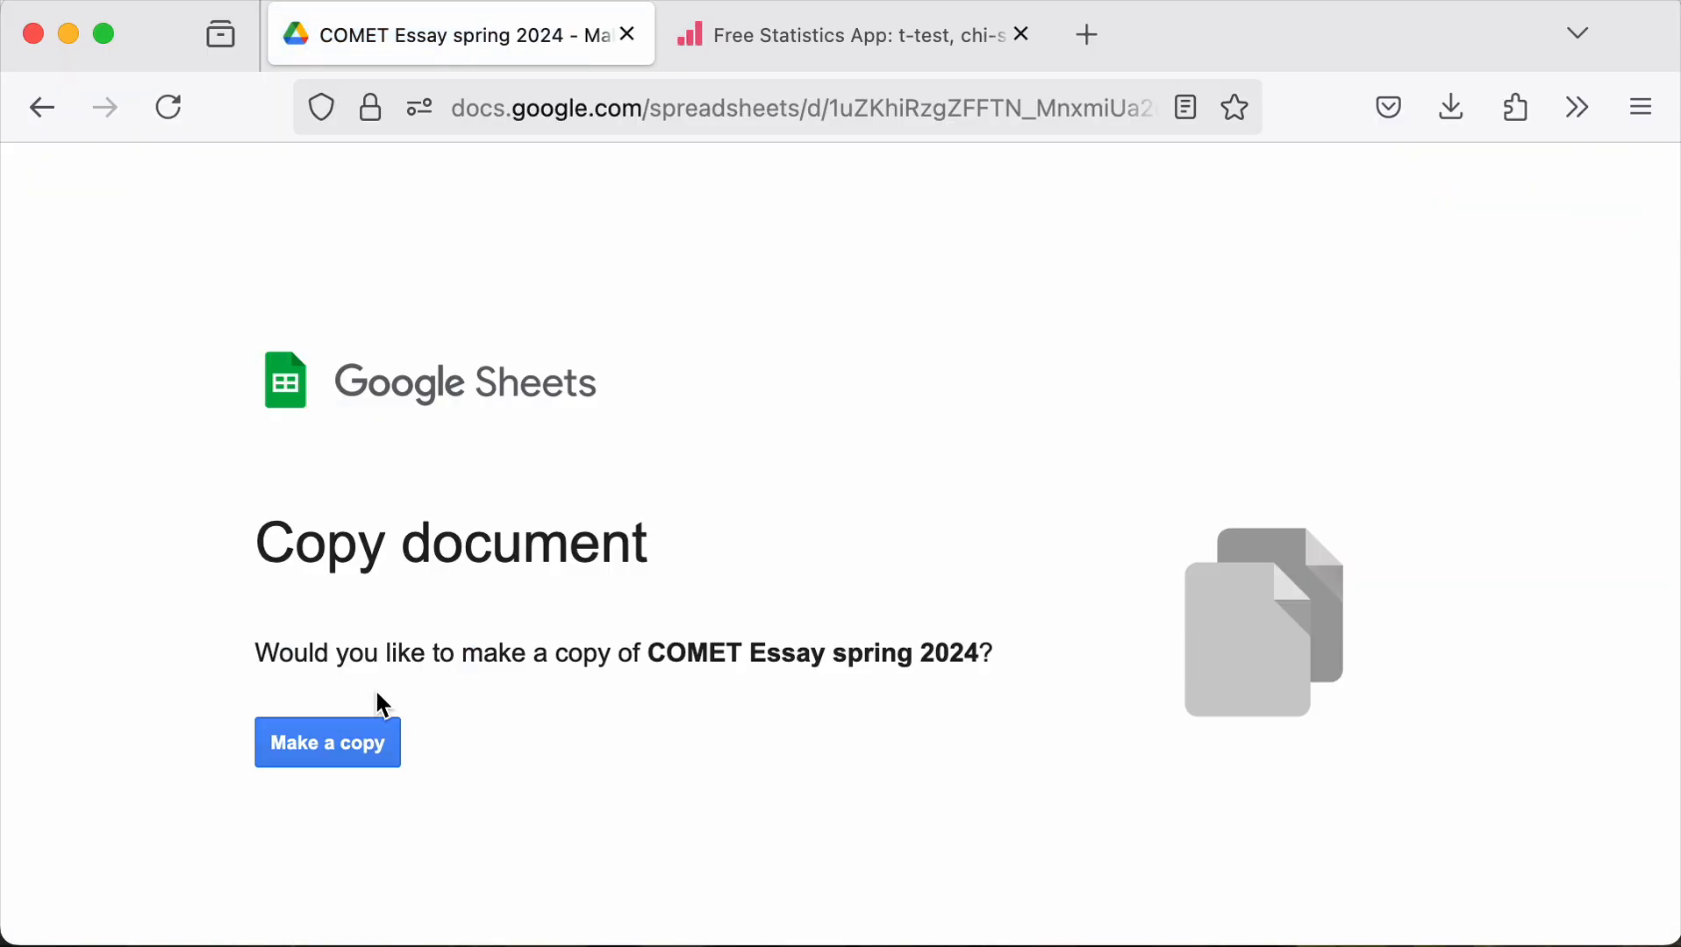
pyautogui.click(344, 752)
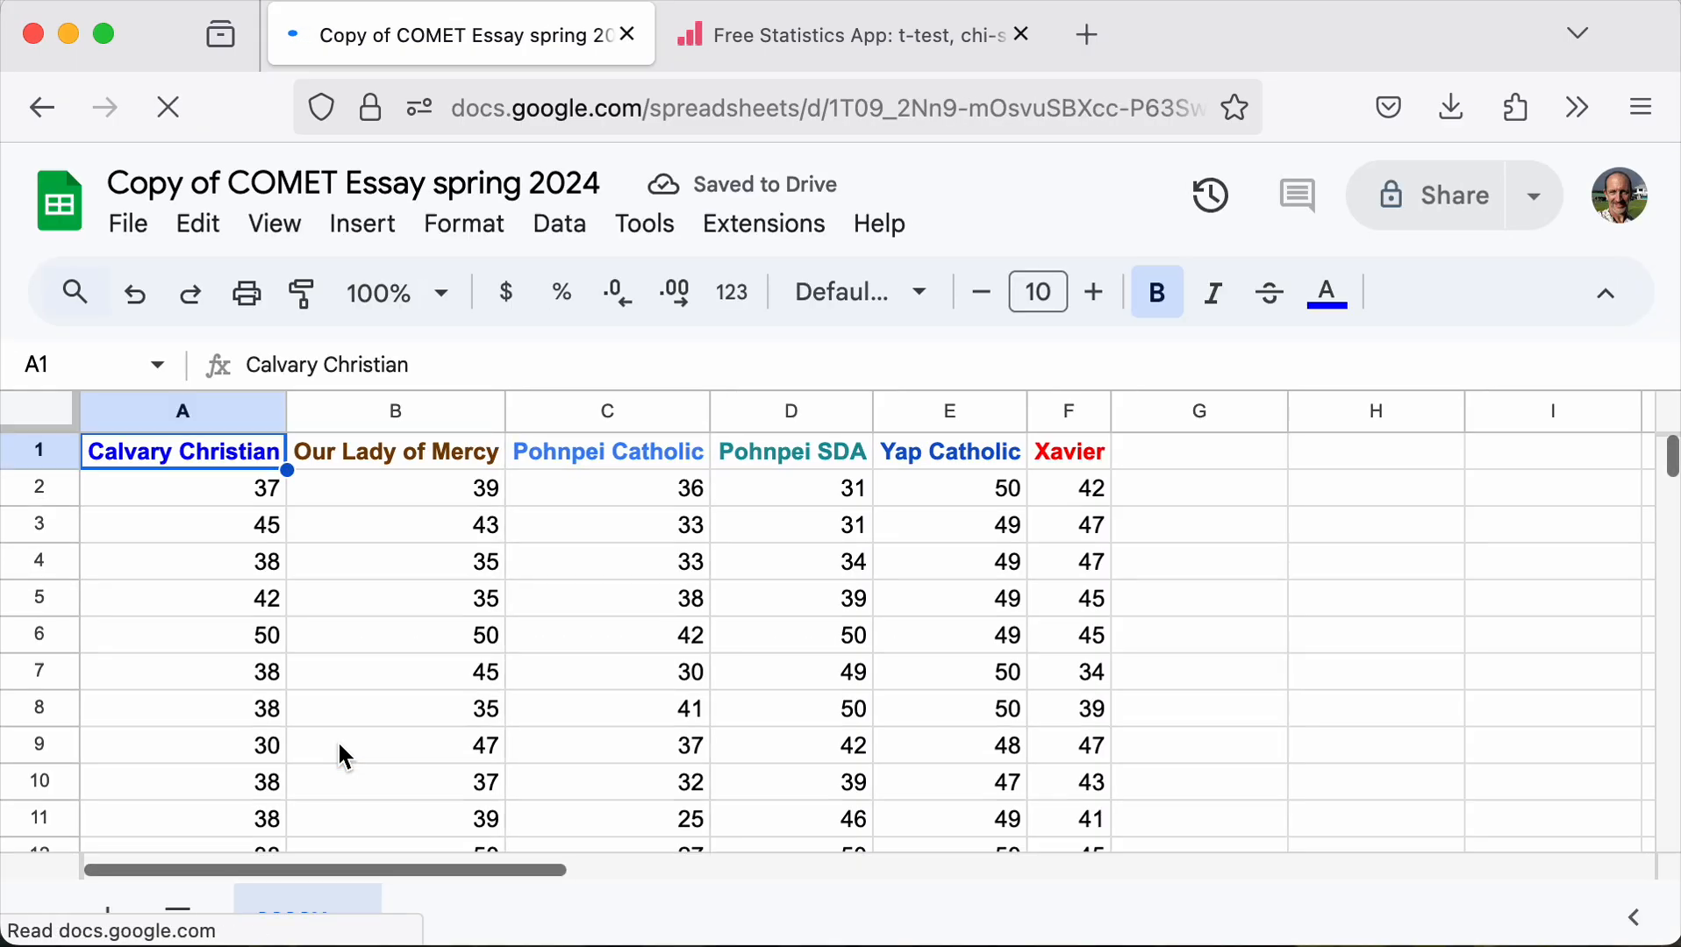
# Select the school headers and all essay scores in A1:F31 and copy them
pyautogui.hotkey('shift', 'Right')
pyautogui.hotkey('shift', 'Right')
pyautogui.hotkey('shift', 'Right')
pyautogui.hotkey('shift', 'Right')
pyautogui.hotkey('shift', 'Right')
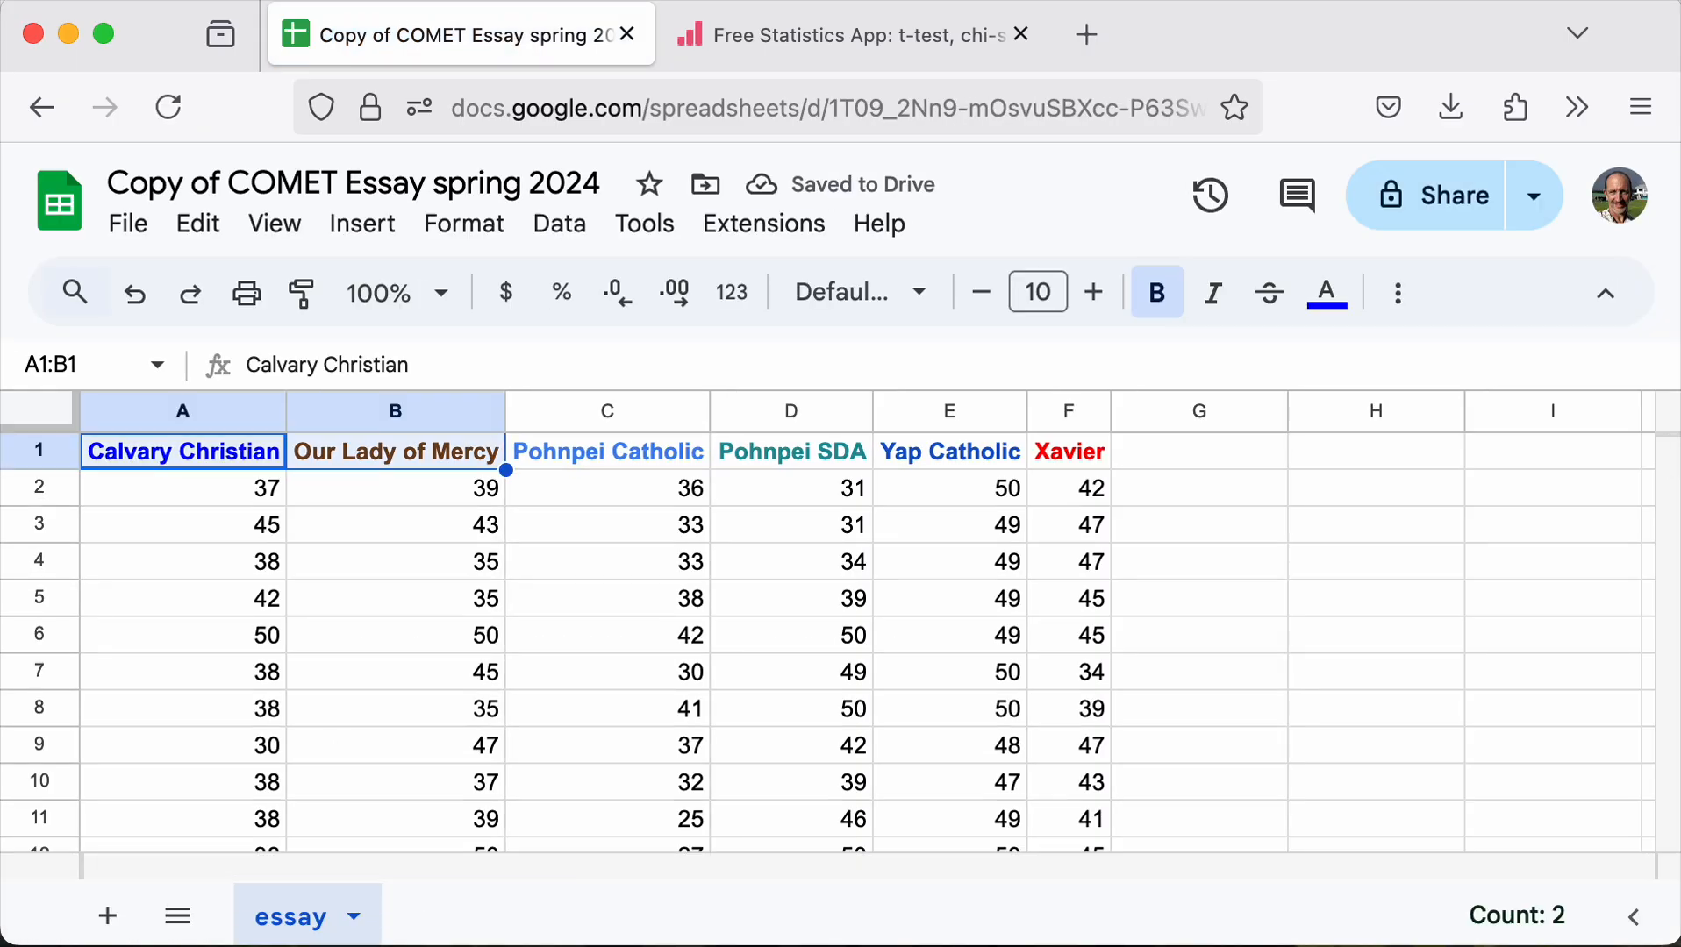
pyautogui.hotkey('shift', 'Down')
pyautogui.hotkey('shift', 'Down')
pyautogui.hotkey('shift', 'Down')
pyautogui.hotkey('shift', 'Down')
pyautogui.hotkey('shift', 'Down')
pyautogui.hotkey('shift', 'Down')
pyautogui.hotkey('shift', 'Down')
pyautogui.hotkey('shift', 'Down')
pyautogui.hotkey('shift', 'Down')
pyautogui.hotkey('shift', 'Down')
pyautogui.press('super+c')
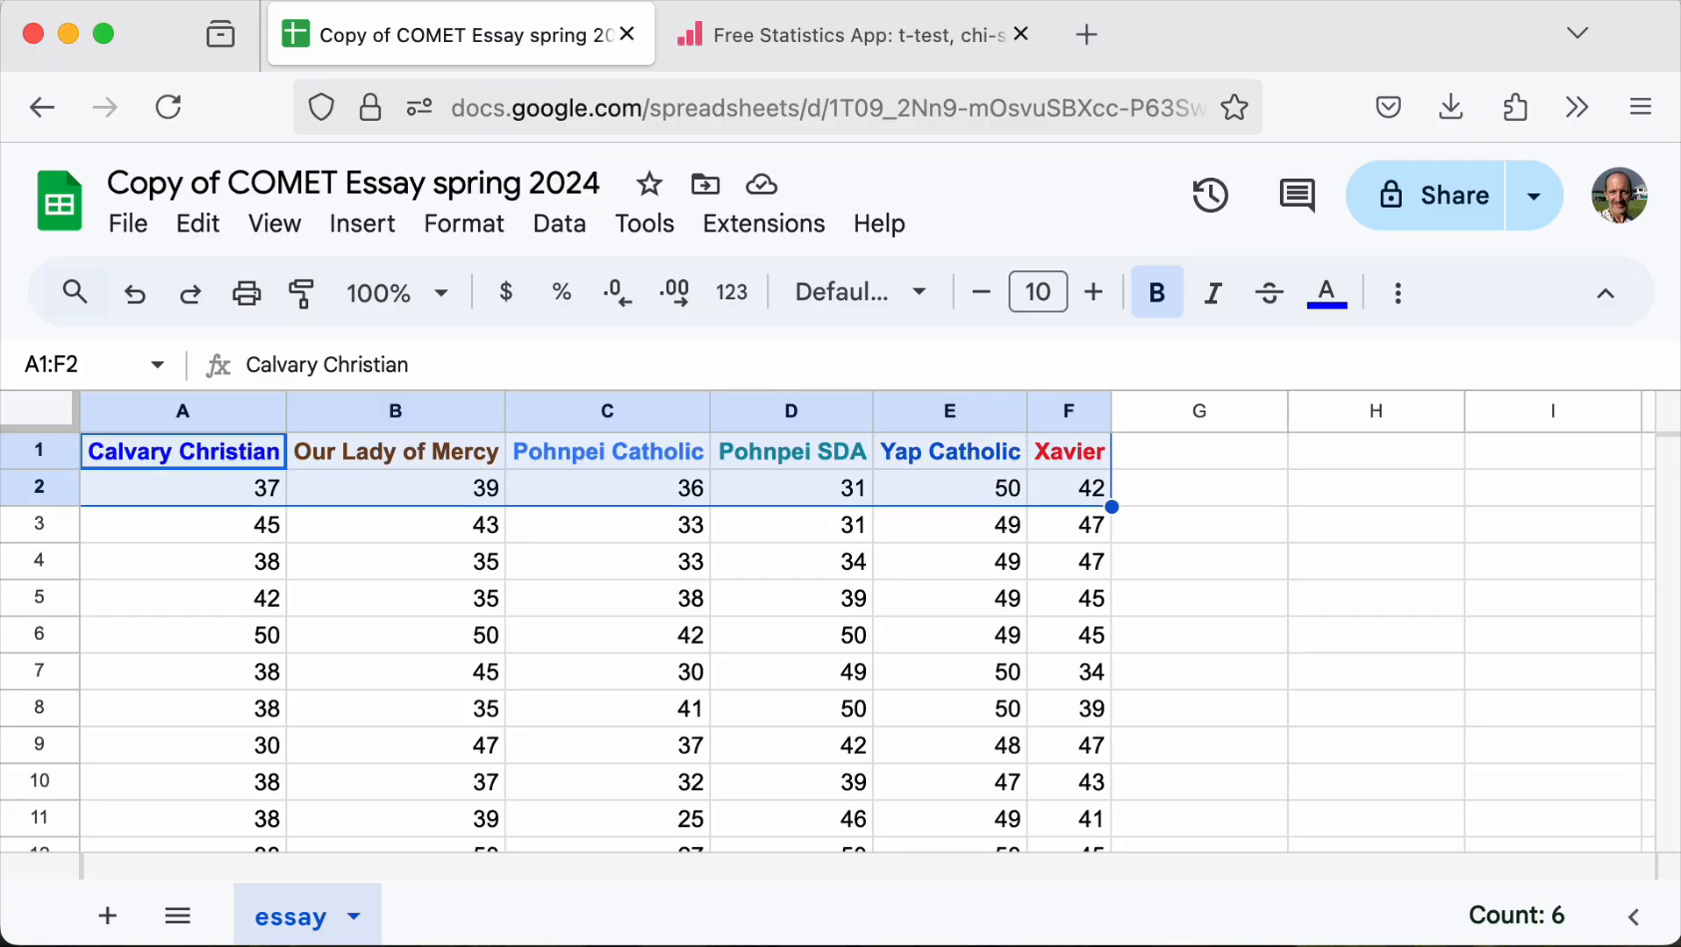
pyautogui.hotkey('shift', 'Down')
pyautogui.hotkey('shift', 'Down')
pyautogui.hotkey('shift', 'Down')
pyautogui.hotkey('shift', 'Down')
pyautogui.hotkey('shift', 'Down')
pyautogui.hotkey('shift', 'Down')
pyautogui.hotkey('shift', 'Down')
pyautogui.hotkey('shift', 'Down')
pyautogui.hotkey('shift', 'Down')
pyautogui.hotkey('shift', 'Down')
pyautogui.hotkey('shift', 'Down')
pyautogui.hotkey('shift', 'Down')
pyautogui.hotkey('shift', 'Down')
pyautogui.hotkey('shift', 'Down')
pyautogui.hotkey('shift', 'Down')
pyautogui.hotkey('shift', 'Down')
pyautogui.hotkey('shift', 'Down')
pyautogui.hotkey('shift', 'Down')
pyautogui.hotkey('shift', 'Down')
pyautogui.hotkey('shift', 'Down')
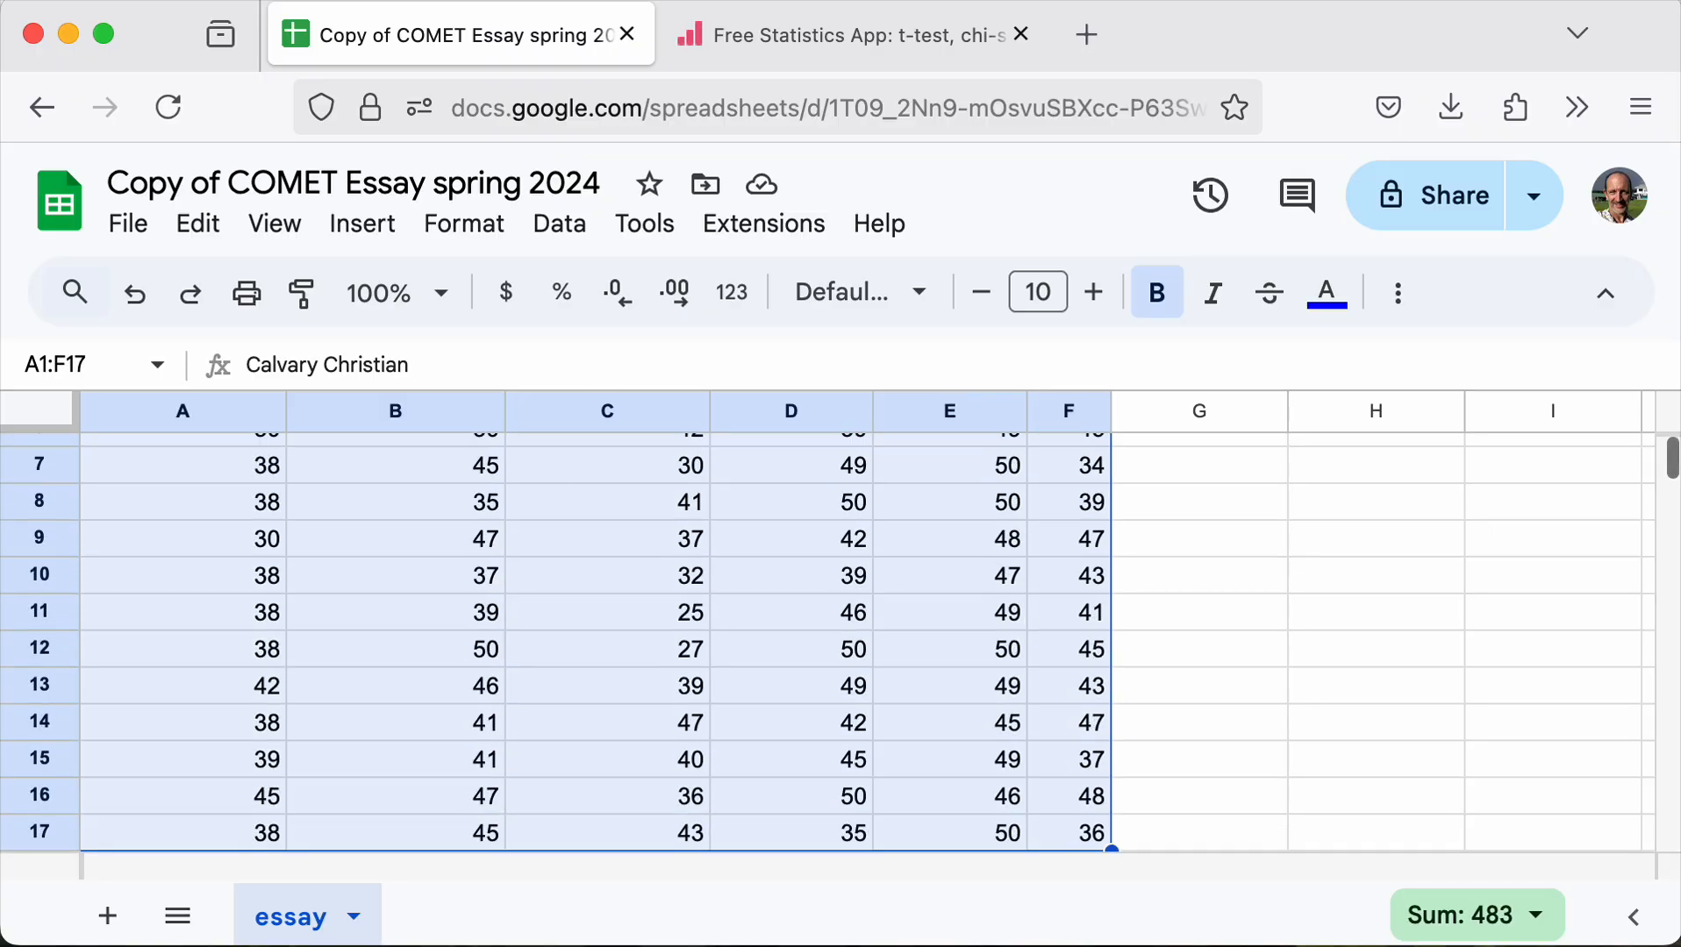
pyautogui.hotkey('shift', 'Down')
pyautogui.hotkey('shift', 'Down')
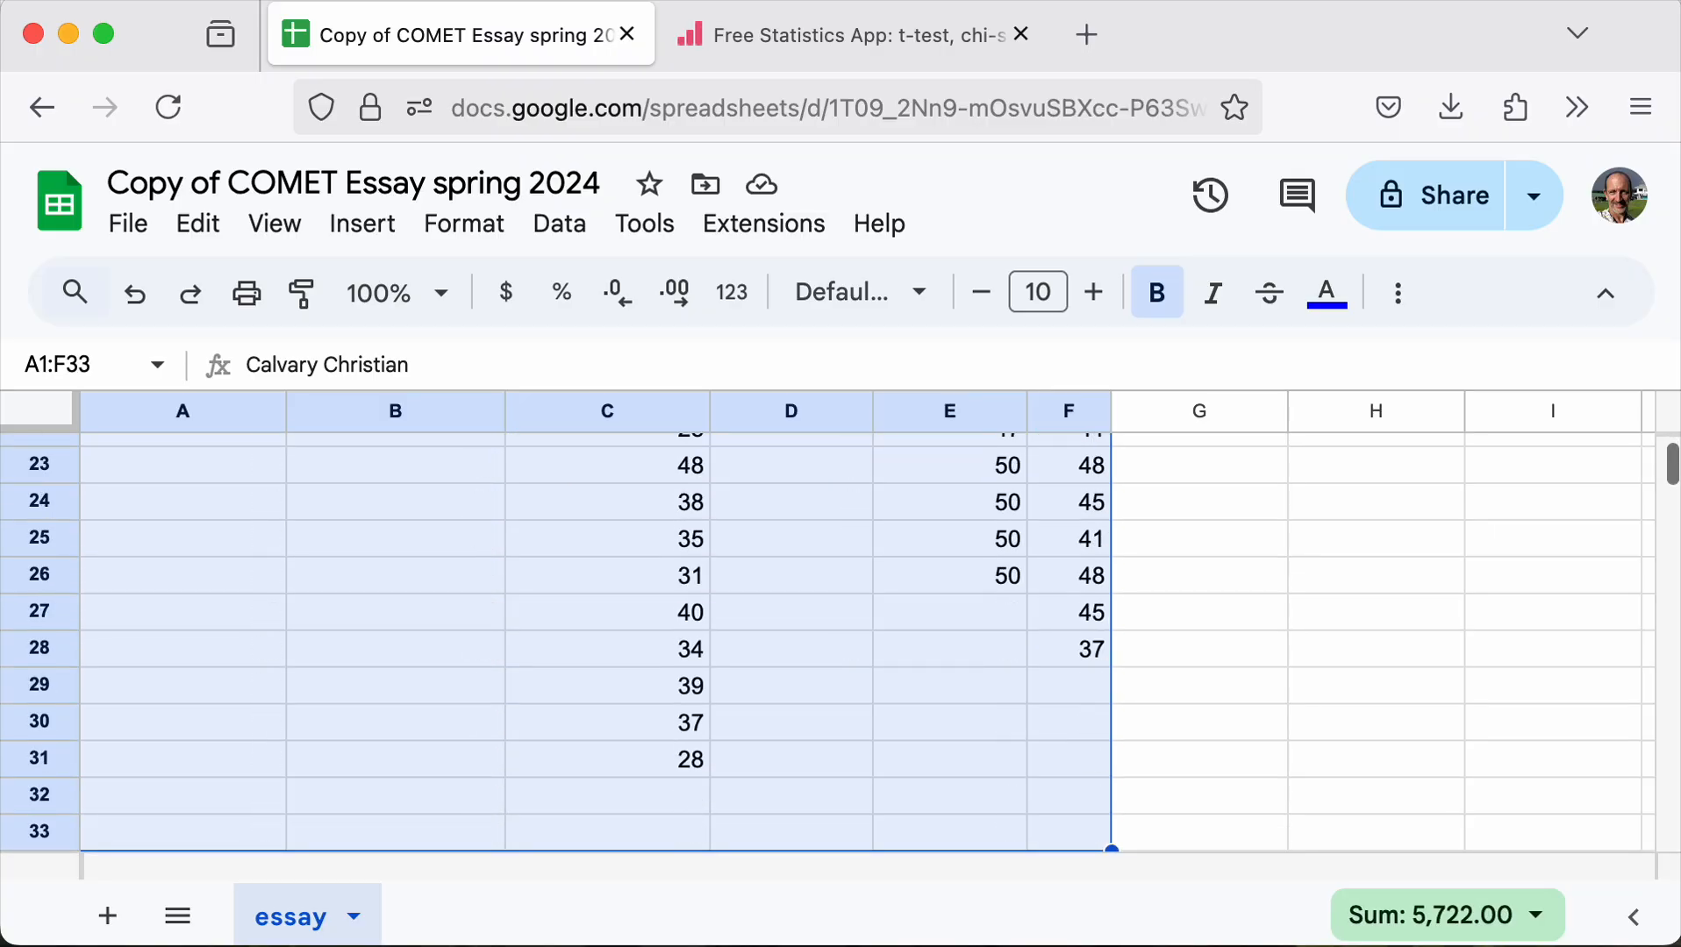
pyautogui.hotkey('shift', 'Up')
pyautogui.hotkey('shift', 'Up')
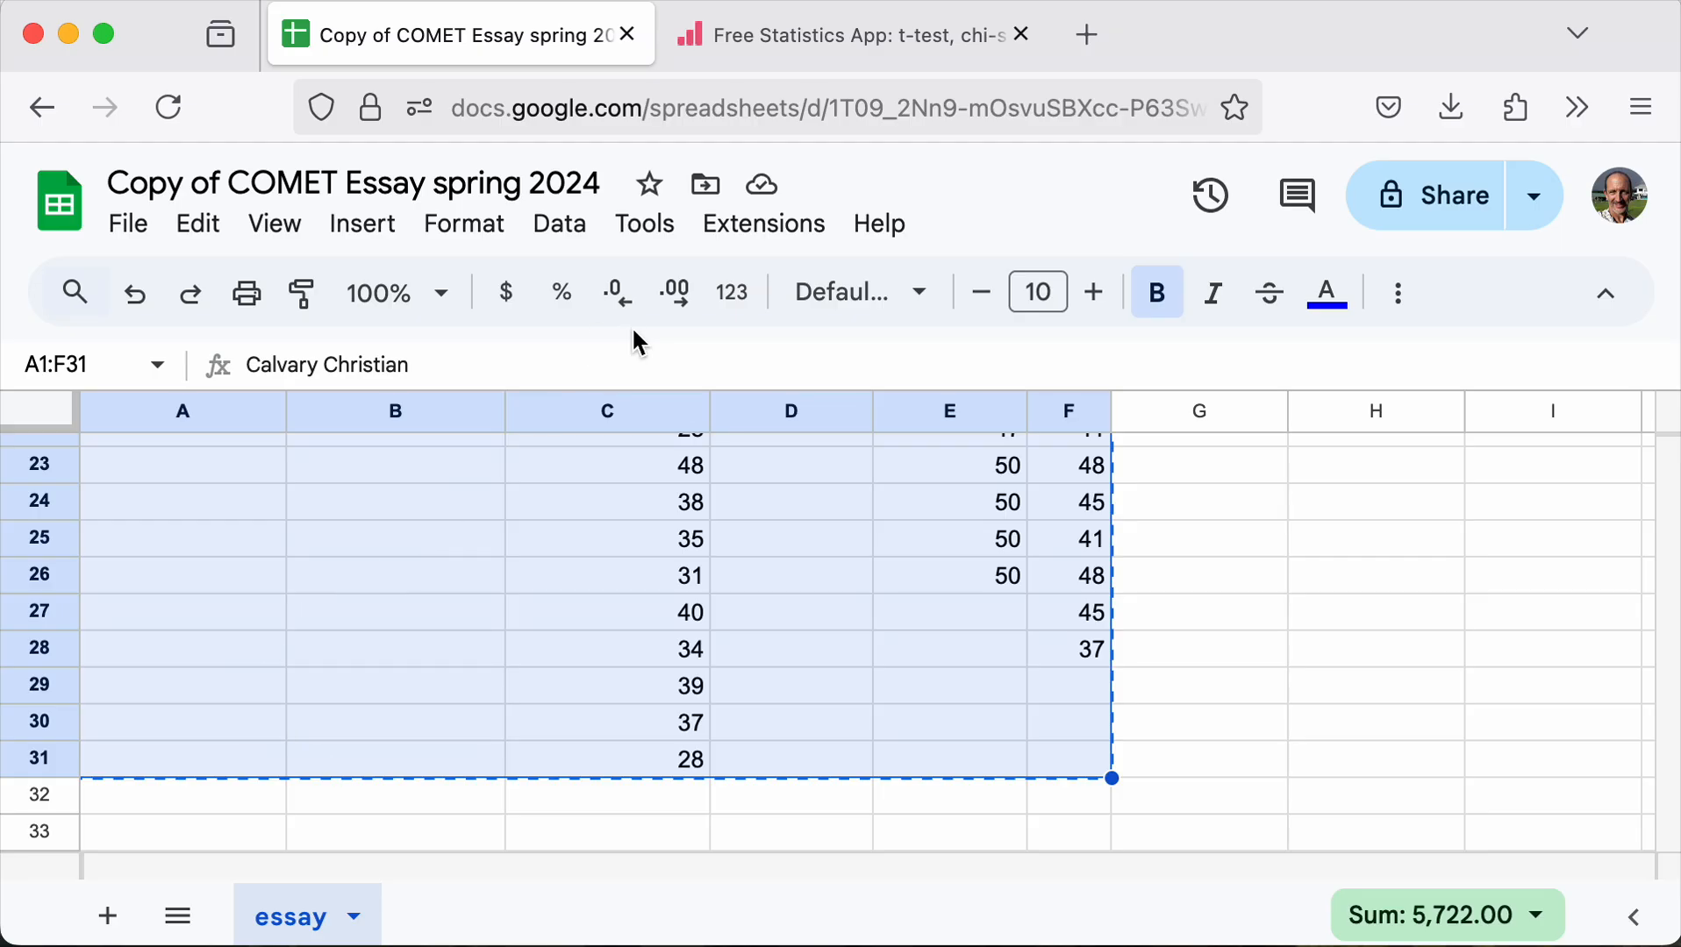
# Open statisty.app in a new browser tab
pyautogui.moveTo(892, 61)
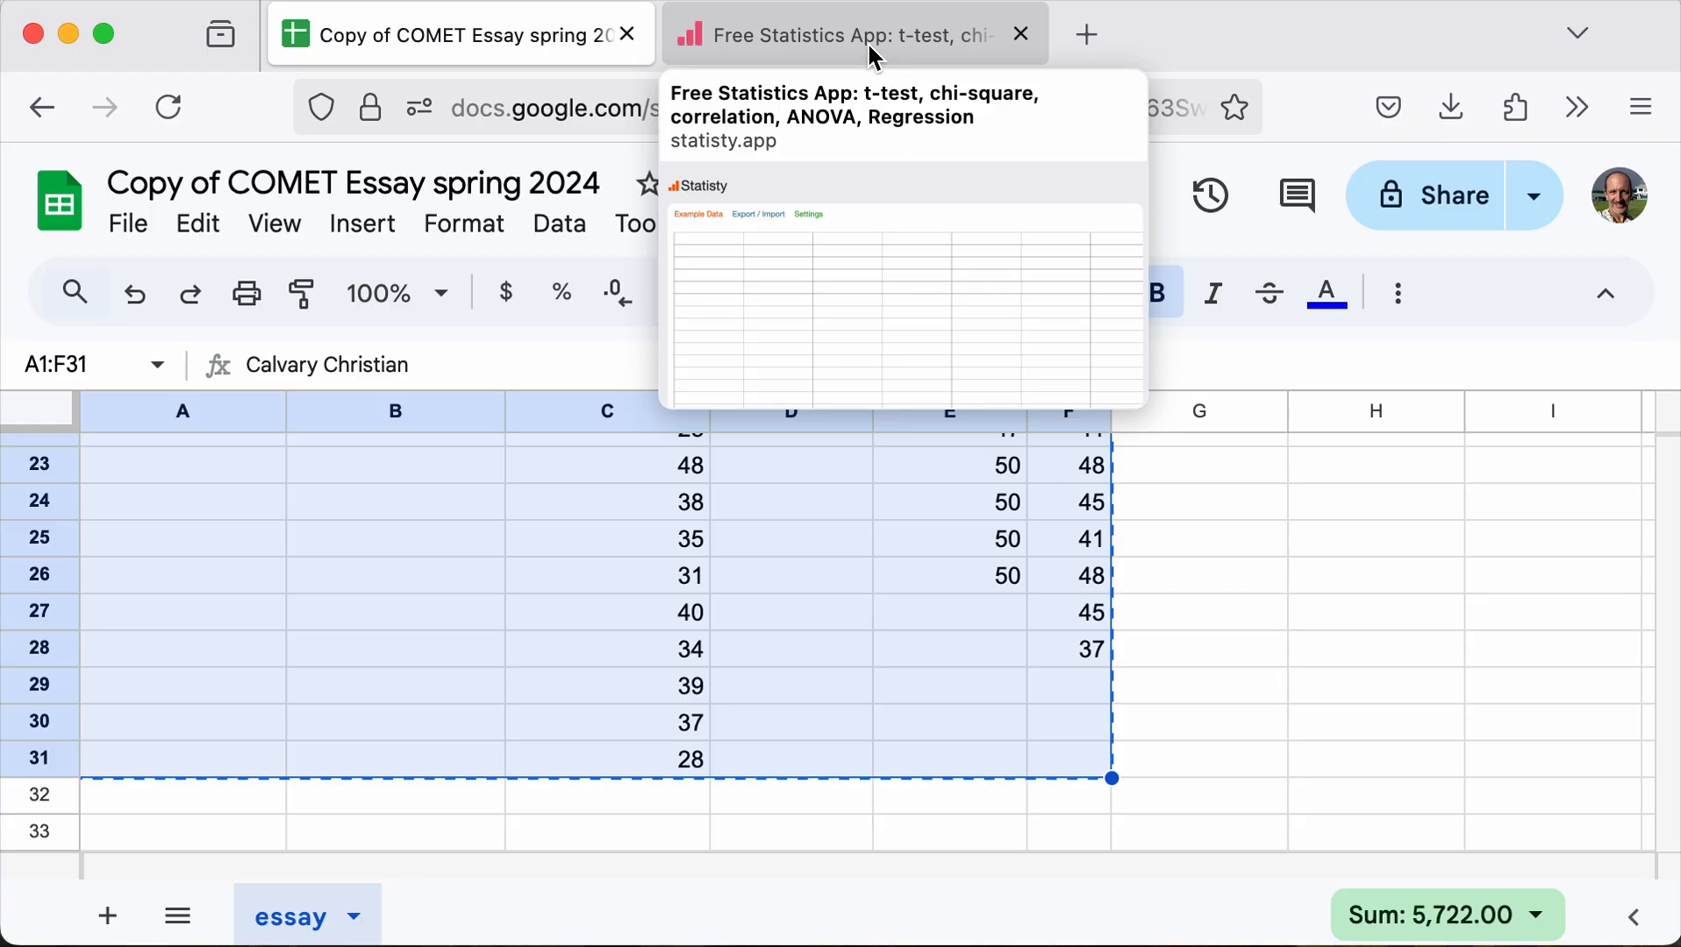
pyautogui.click(1087, 37)
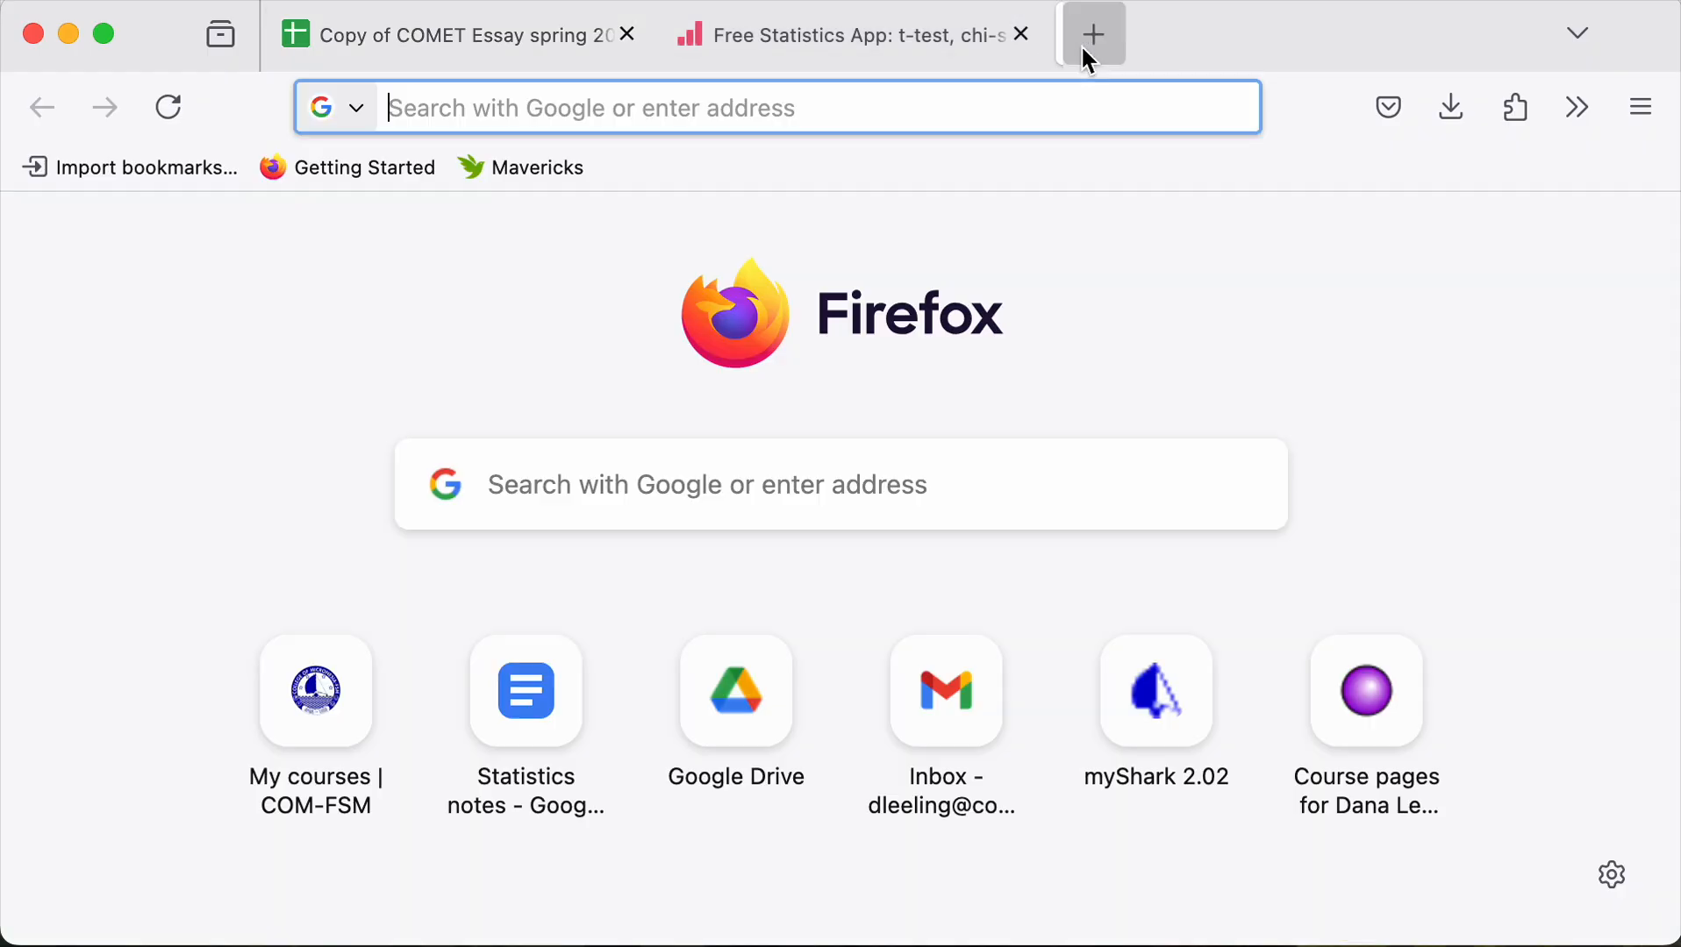
pyautogui.write('statisty.')
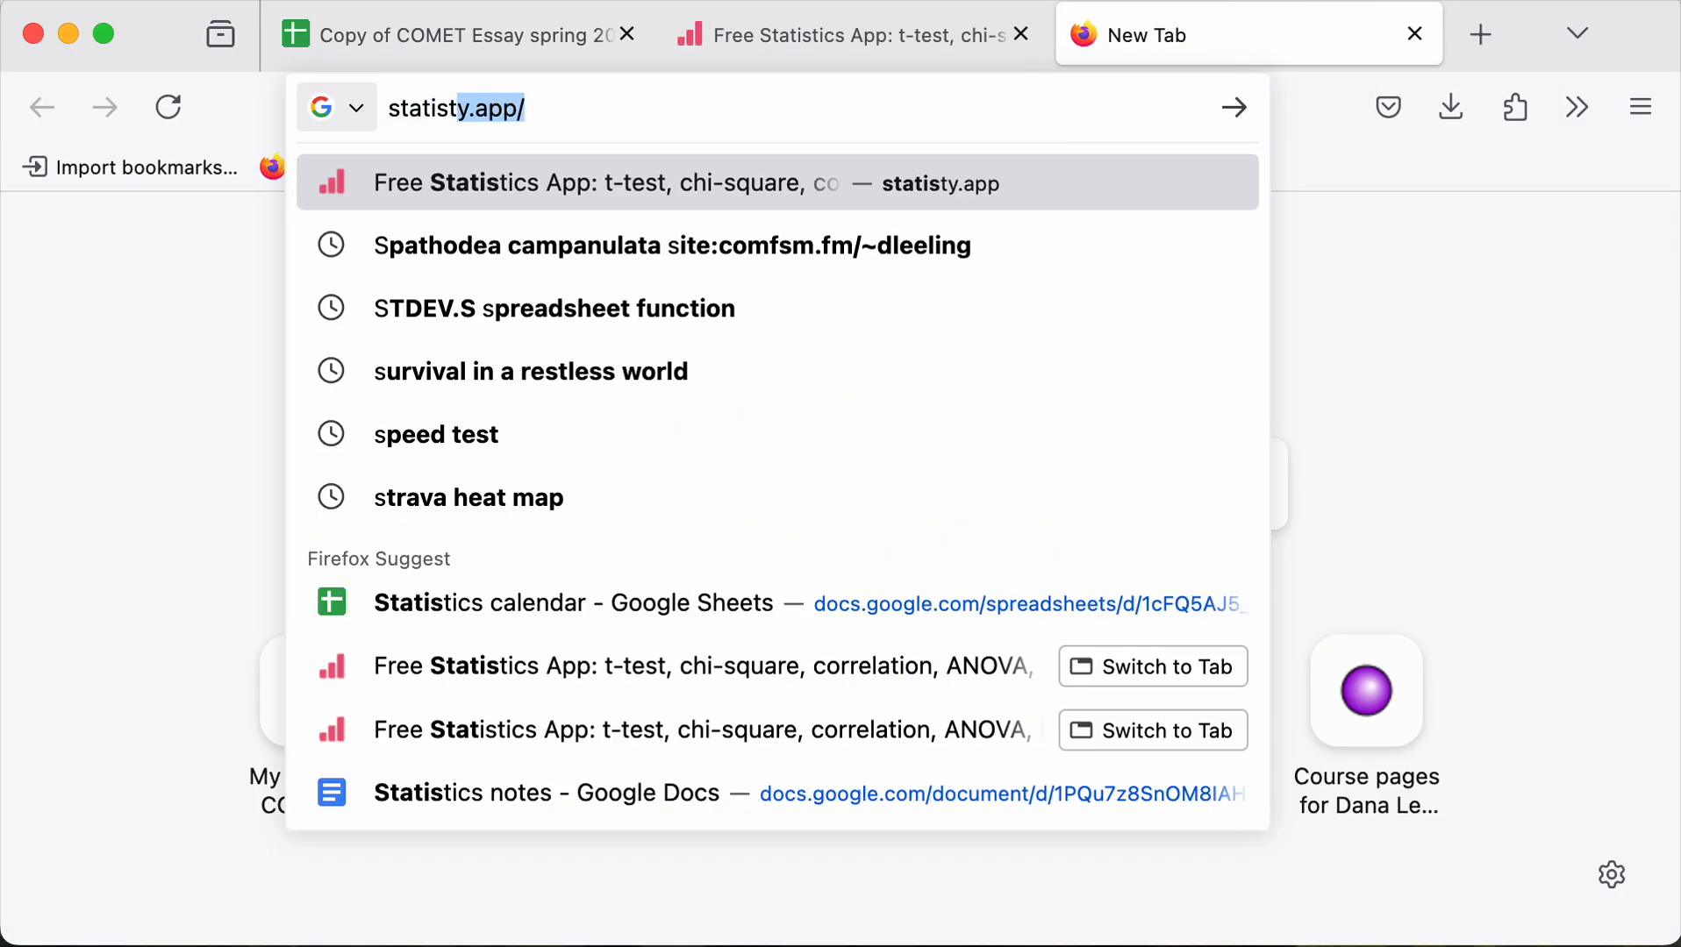
pyautogui.write('app')
pyautogui.press('Return')
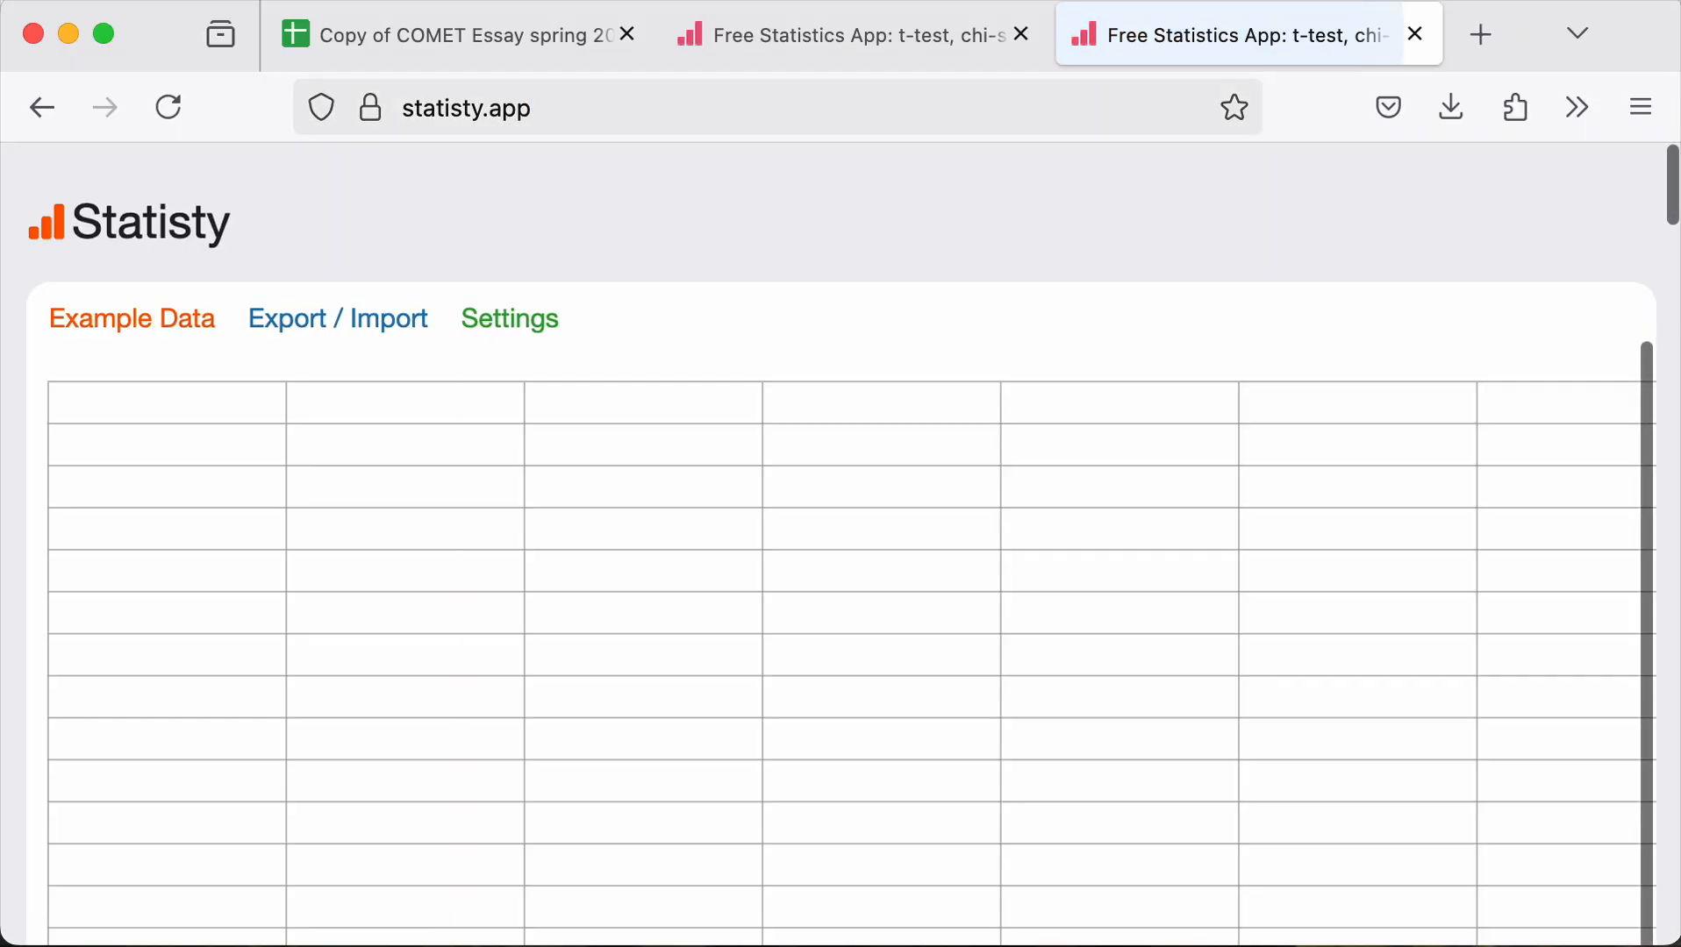
# Load and clear the example data, and paste the copied essay scores into the table from its first cell
pyautogui.click(194, 326)
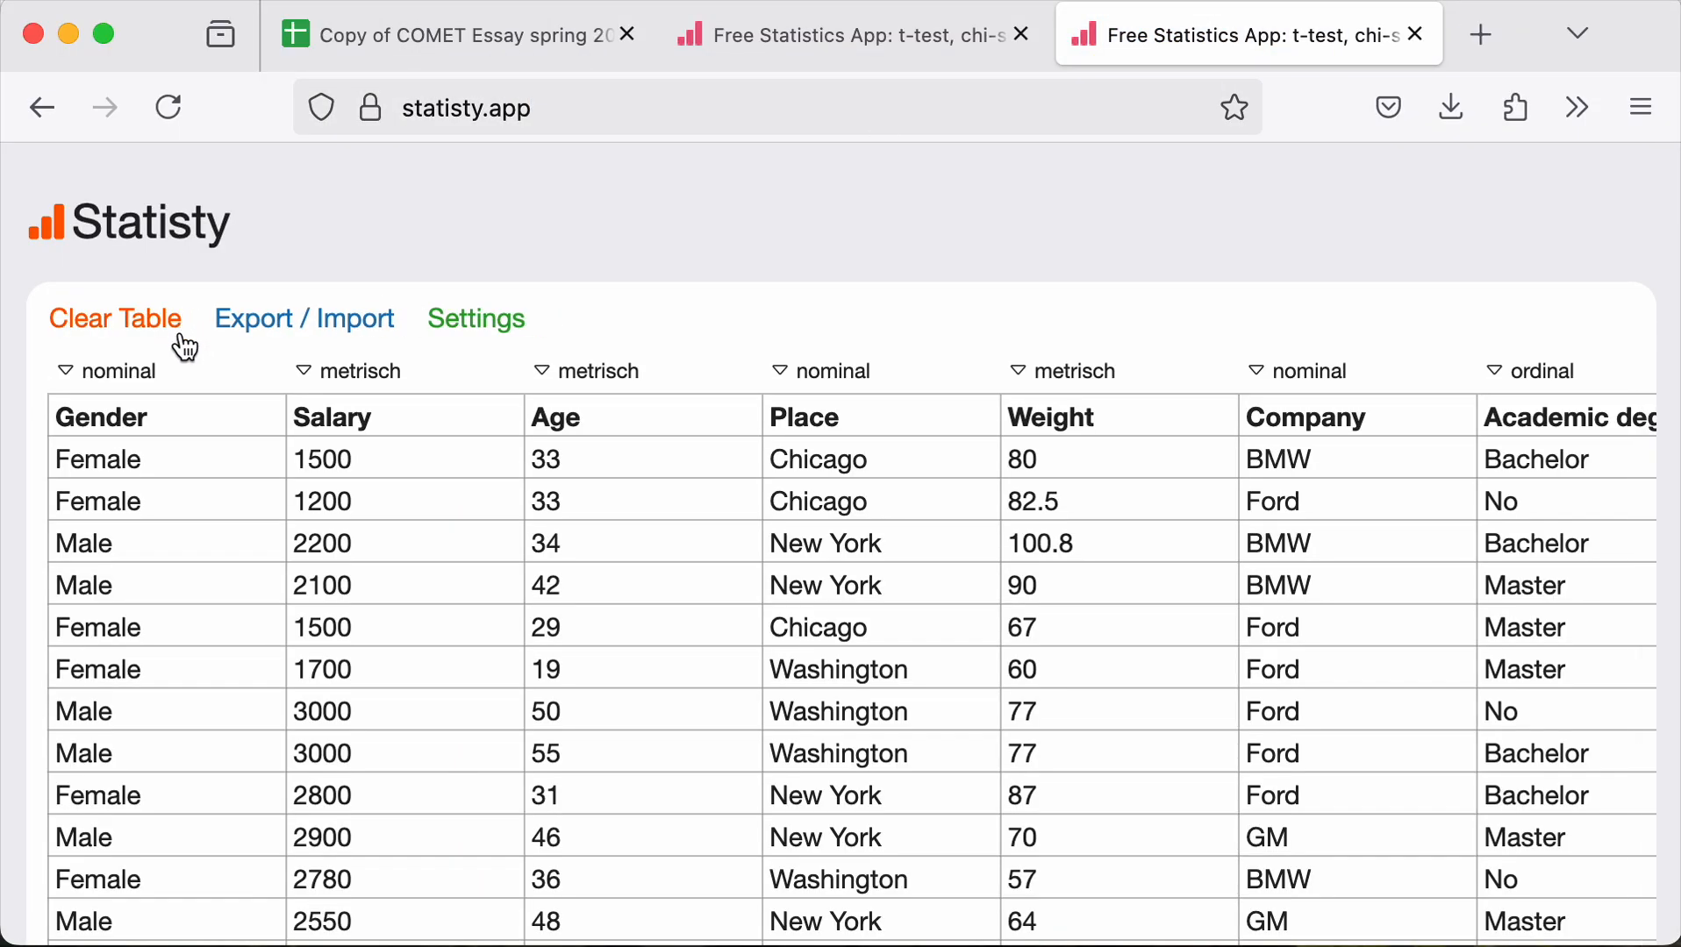
pyautogui.click(140, 323)
pyautogui.click(138, 406)
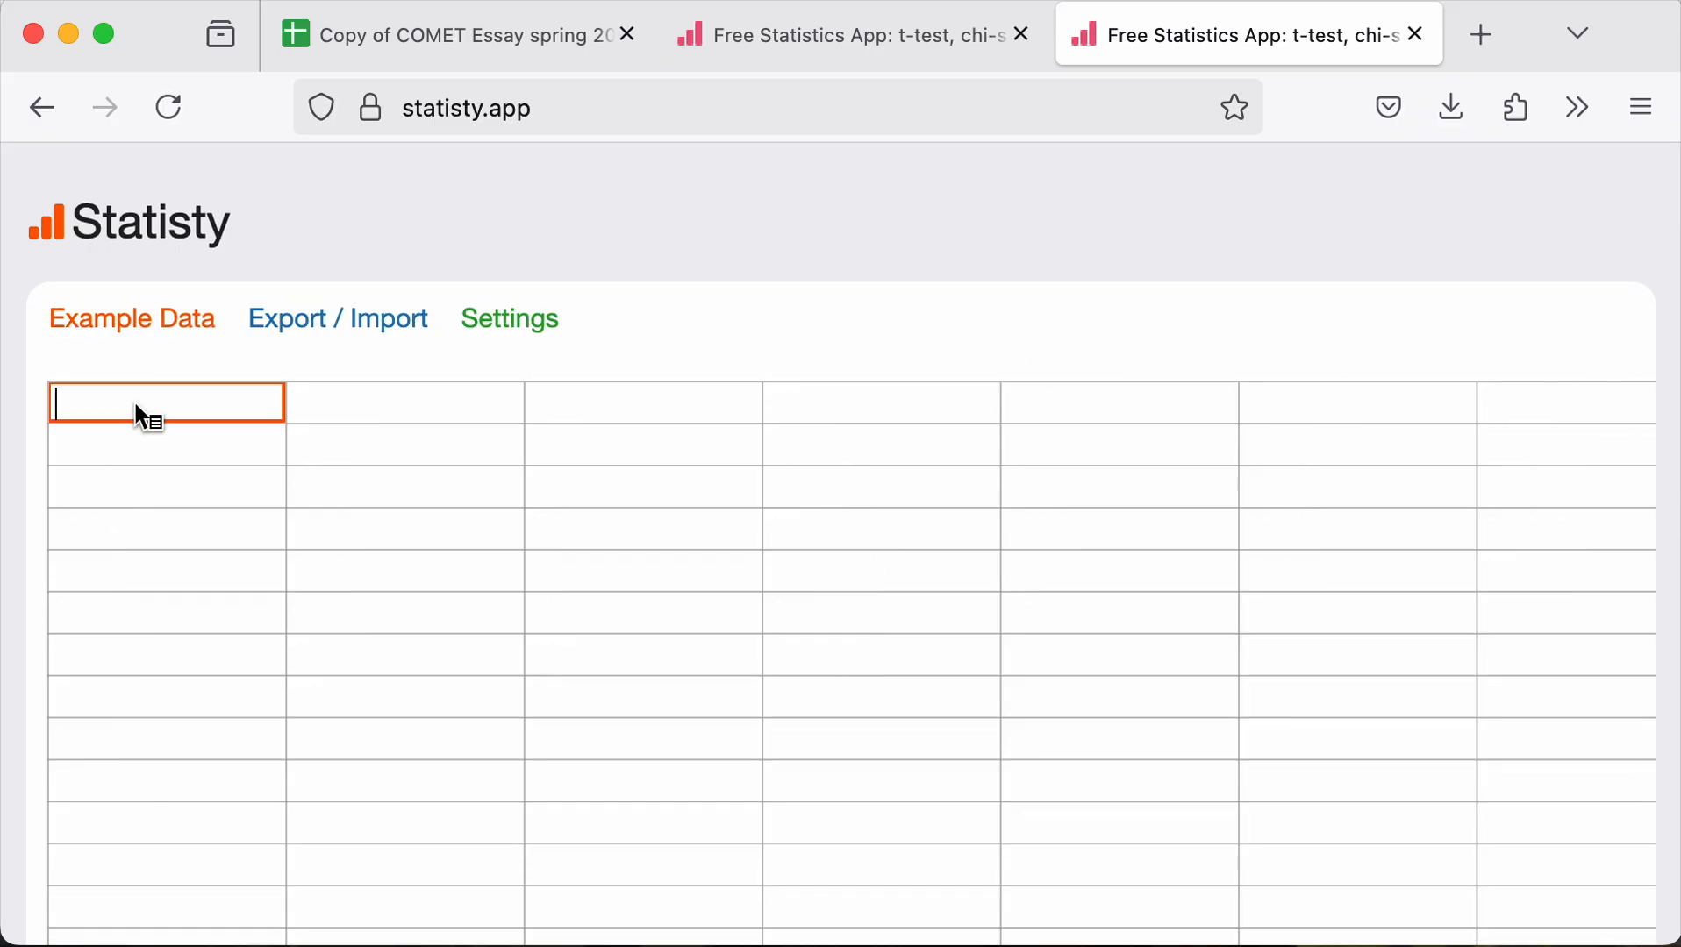
pyautogui.press('super+v')
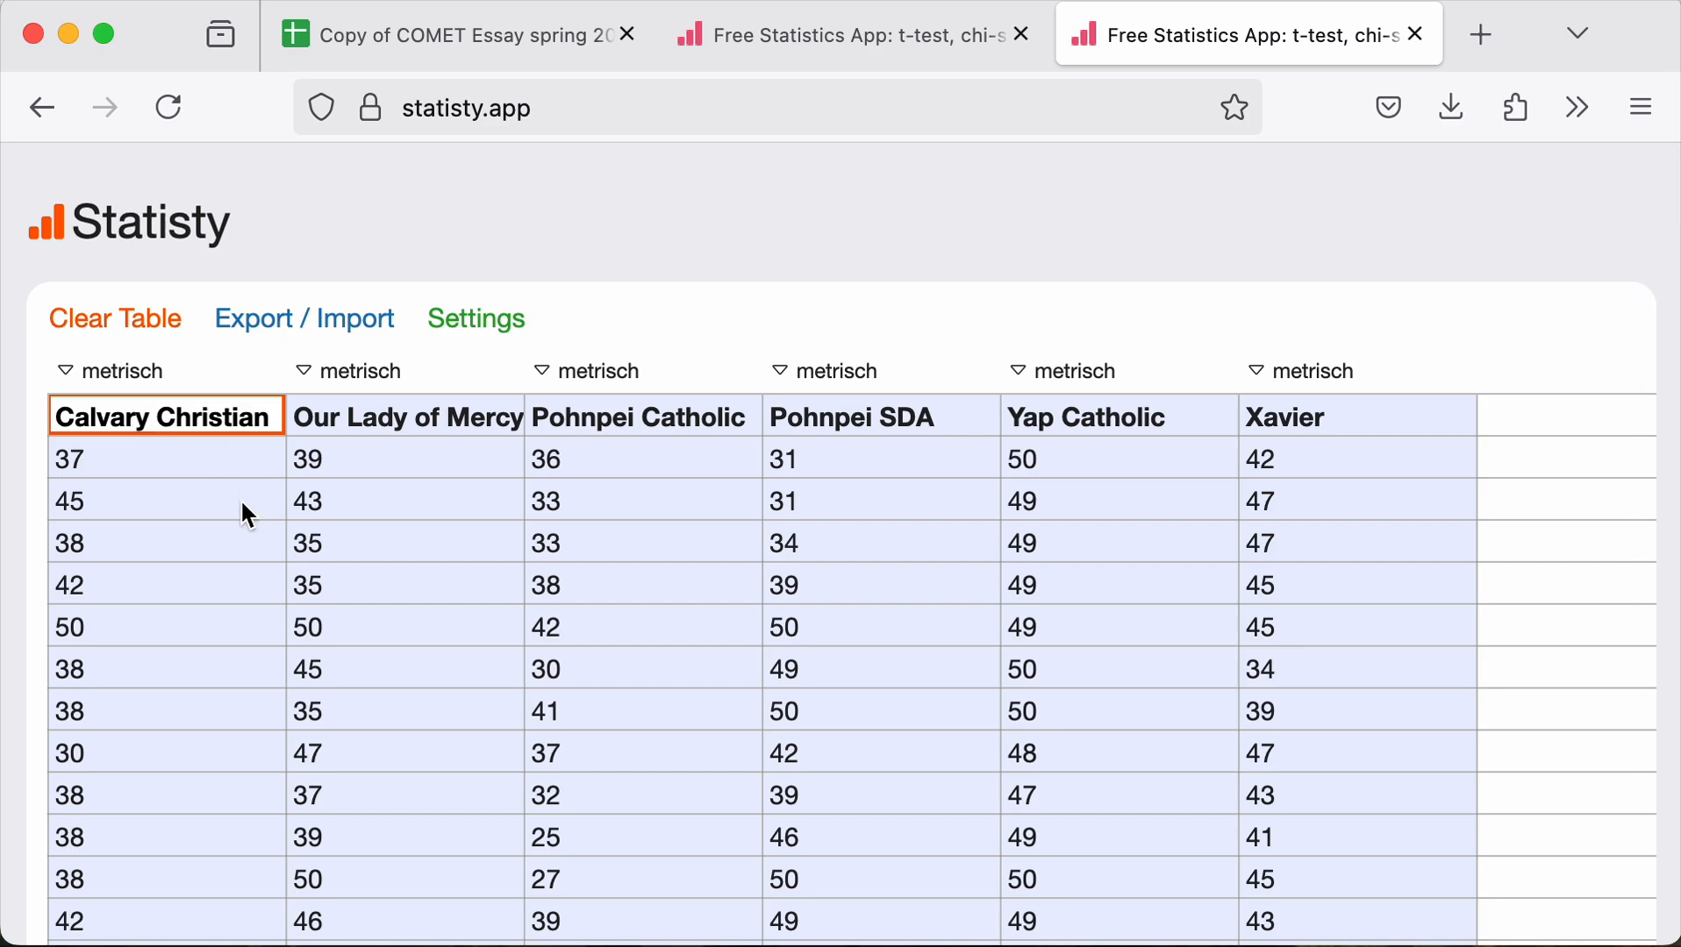
# Examine the pasted scores of all six schools, checking the headers, column types and last rows
pyautogui.scroll(-10, 246, 514)
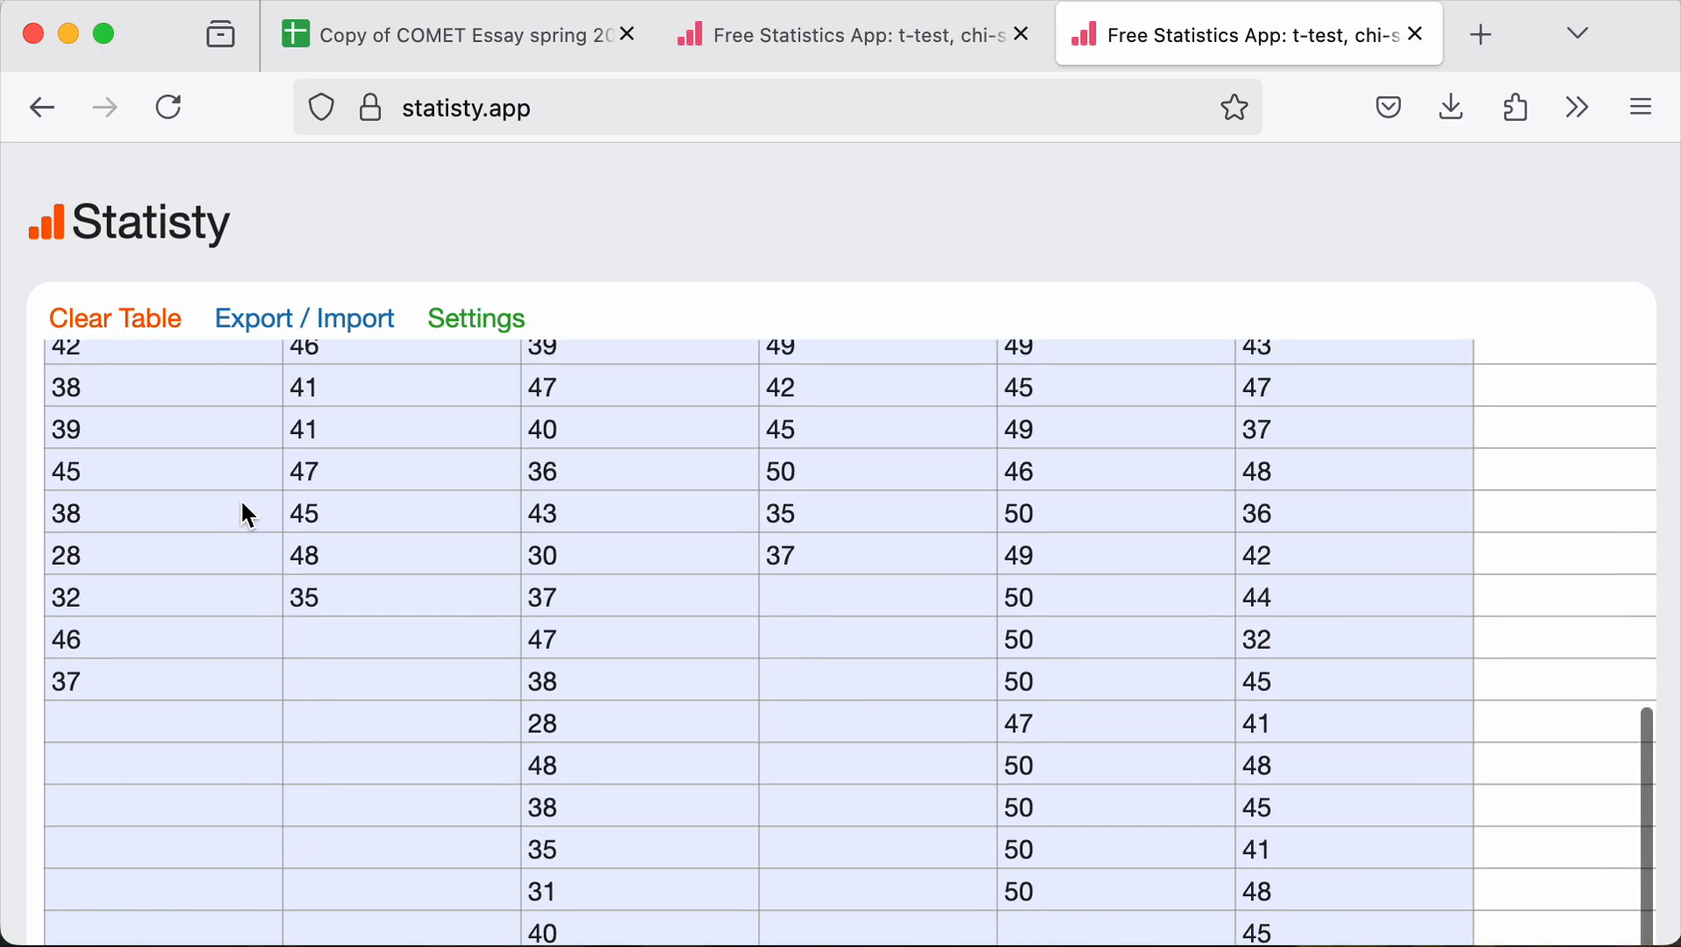
pyautogui.scroll(7, 242, 503)
pyautogui.scroll(3, 243, 506)
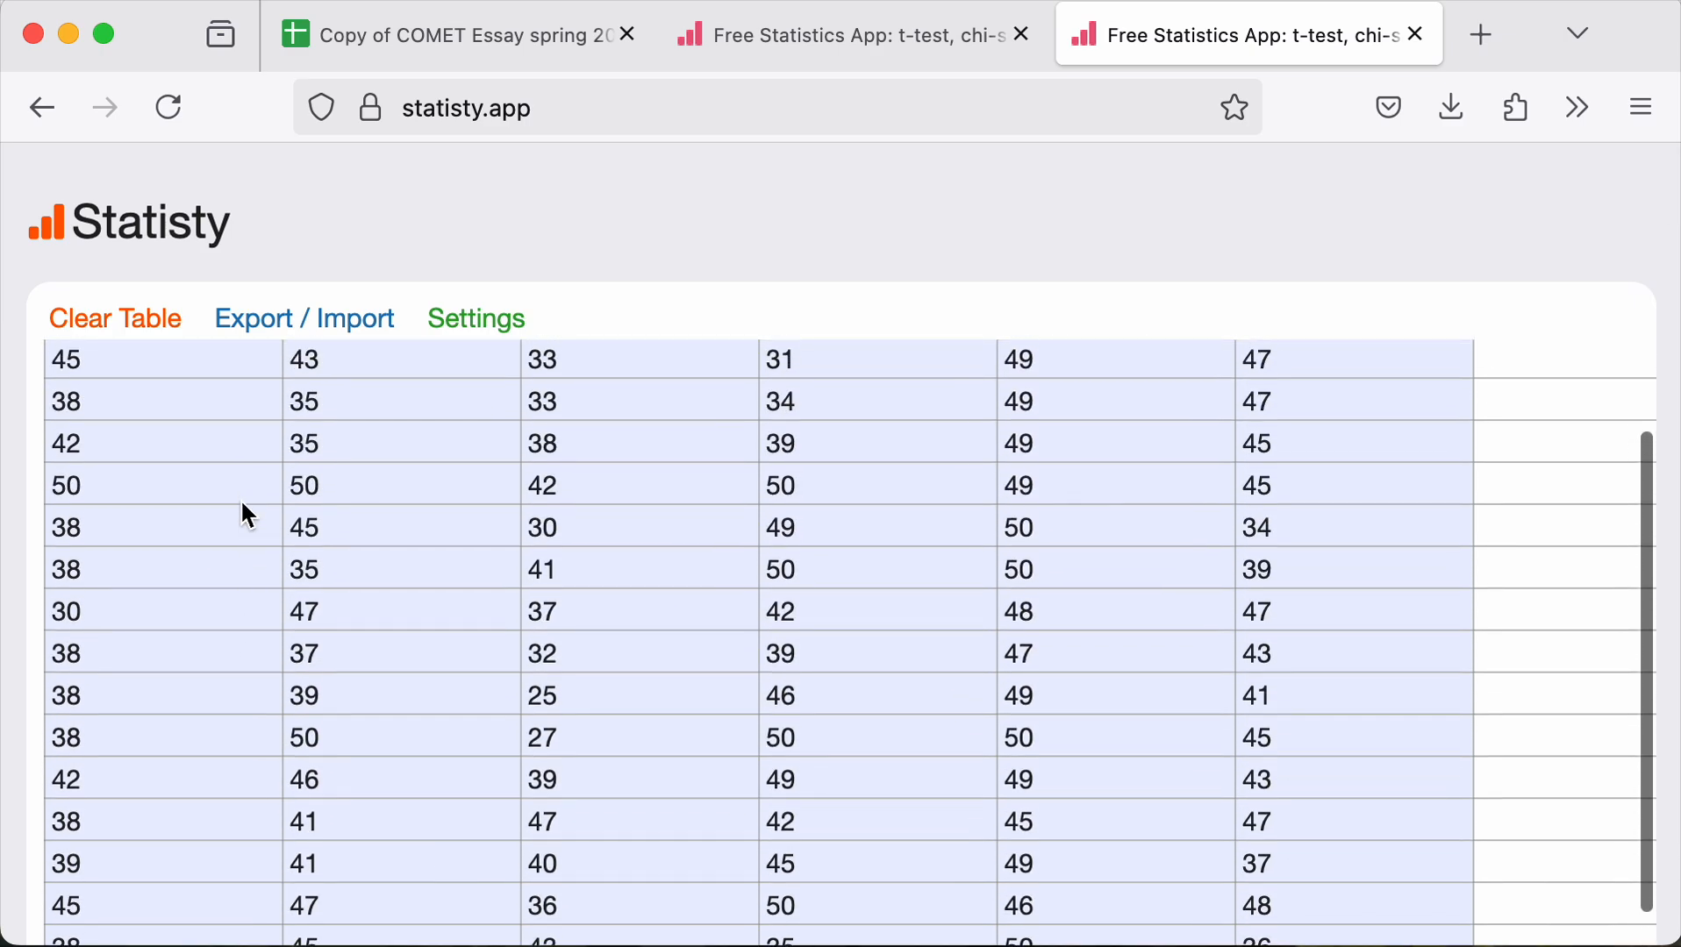
pyautogui.scroll(-3, 242, 504)
pyautogui.scroll(-5, 242, 503)
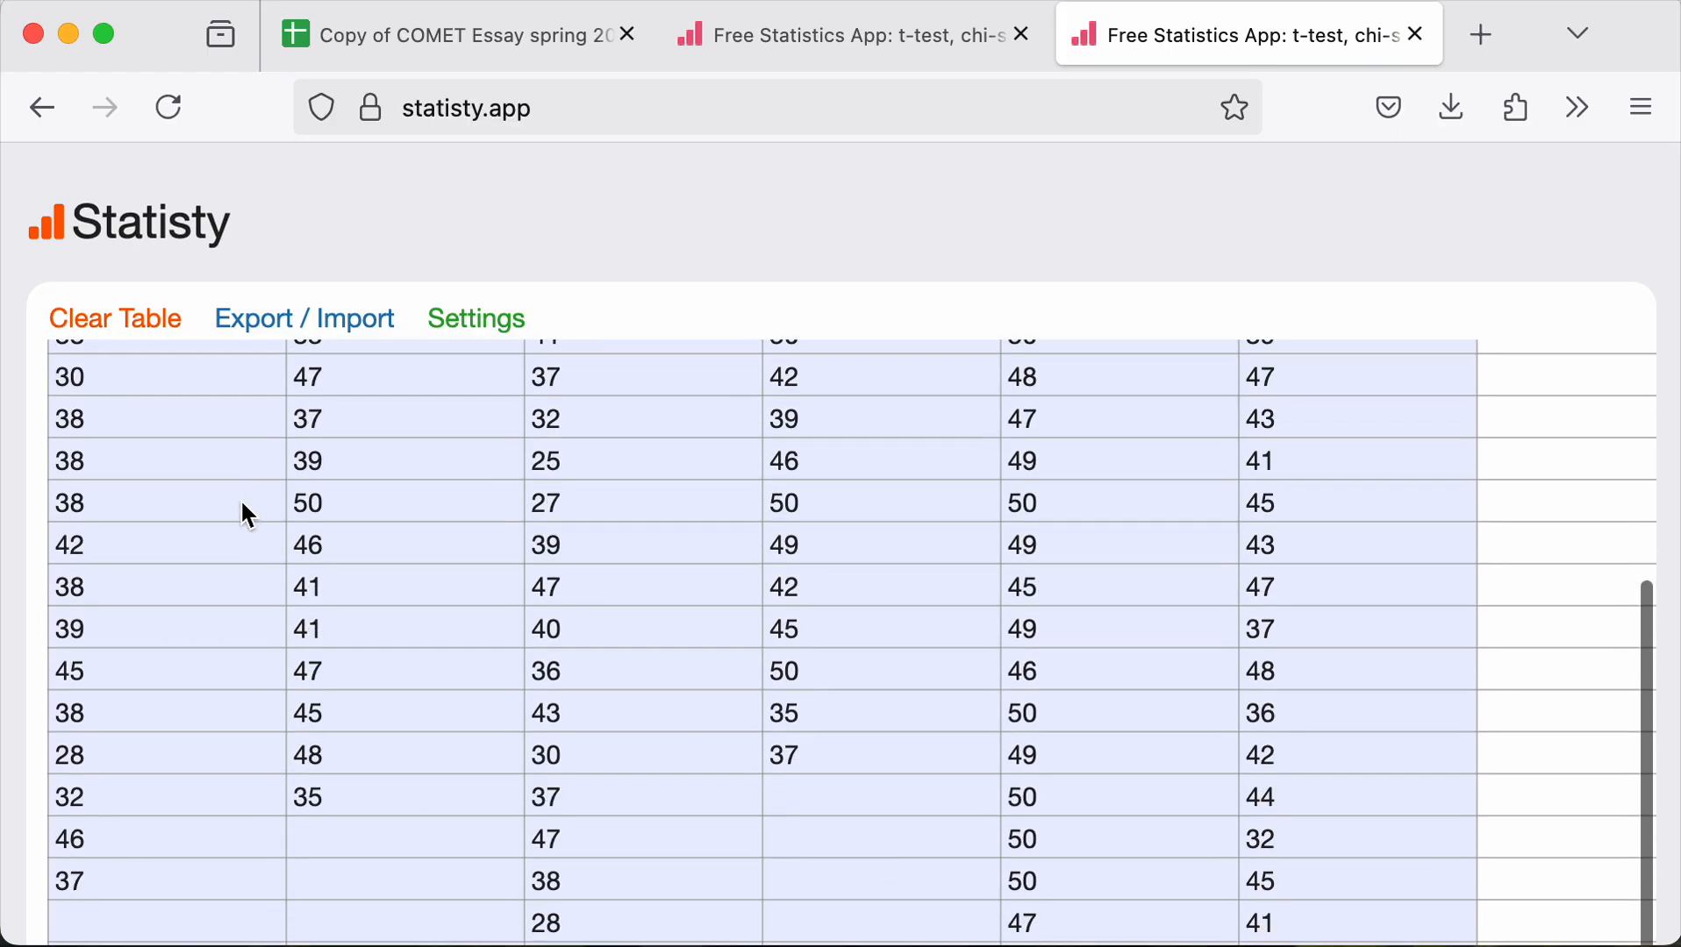
pyautogui.scroll(10, 241, 502)
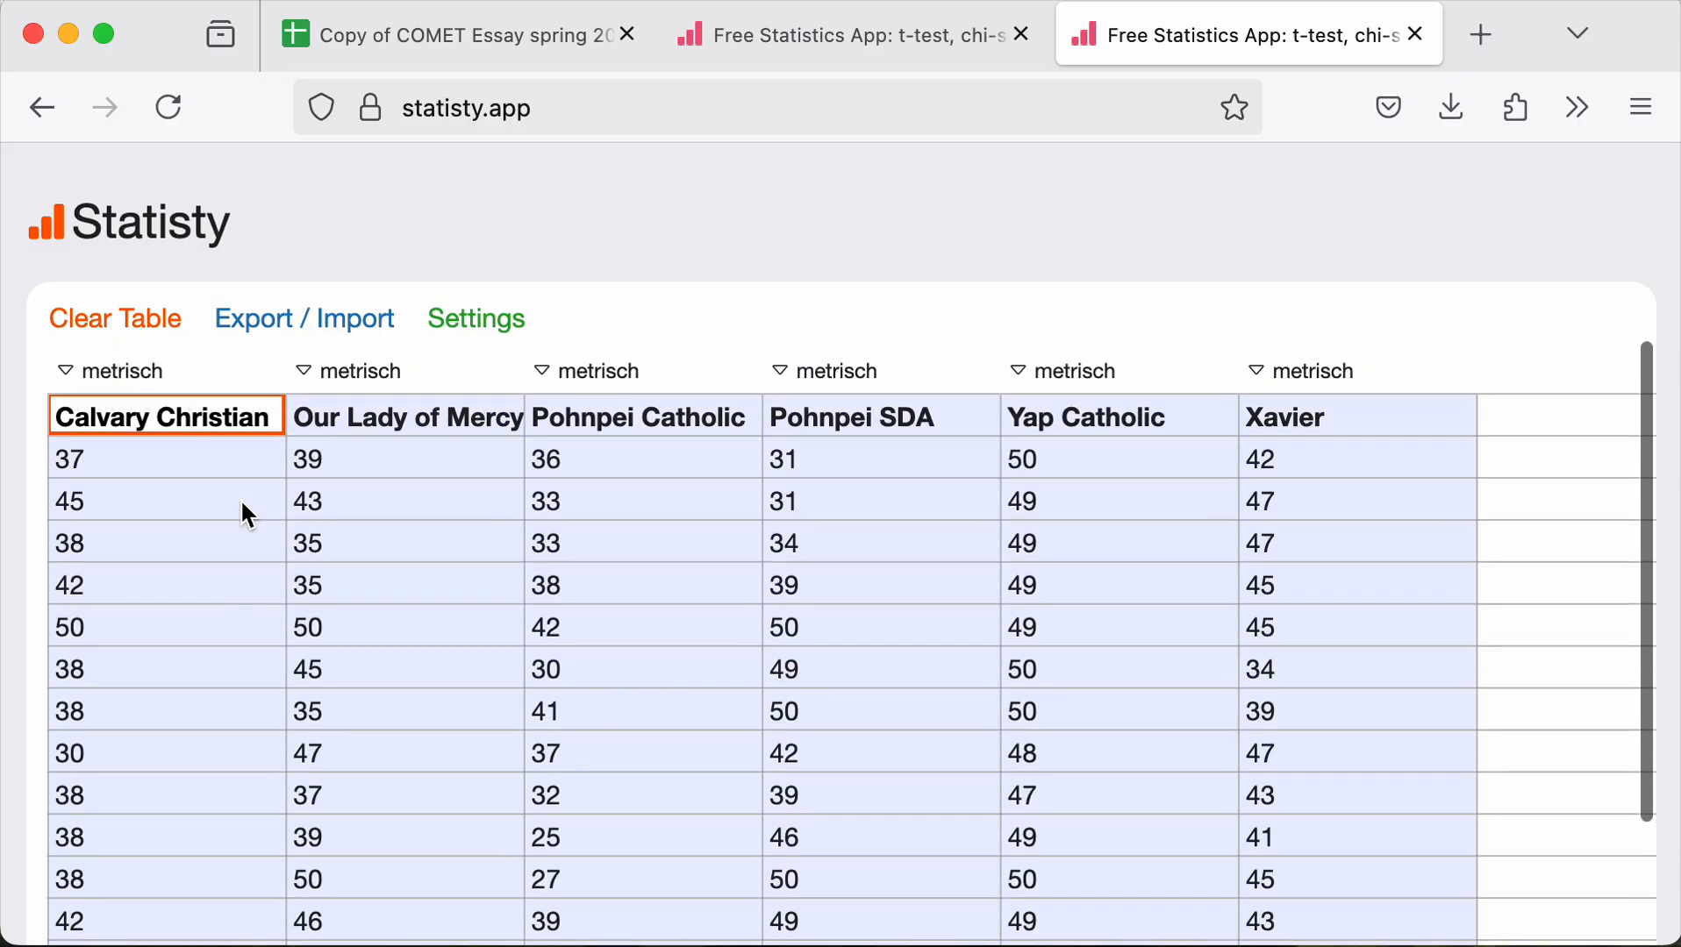
pyautogui.scroll(-3, 242, 504)
pyautogui.scroll(3, 242, 504)
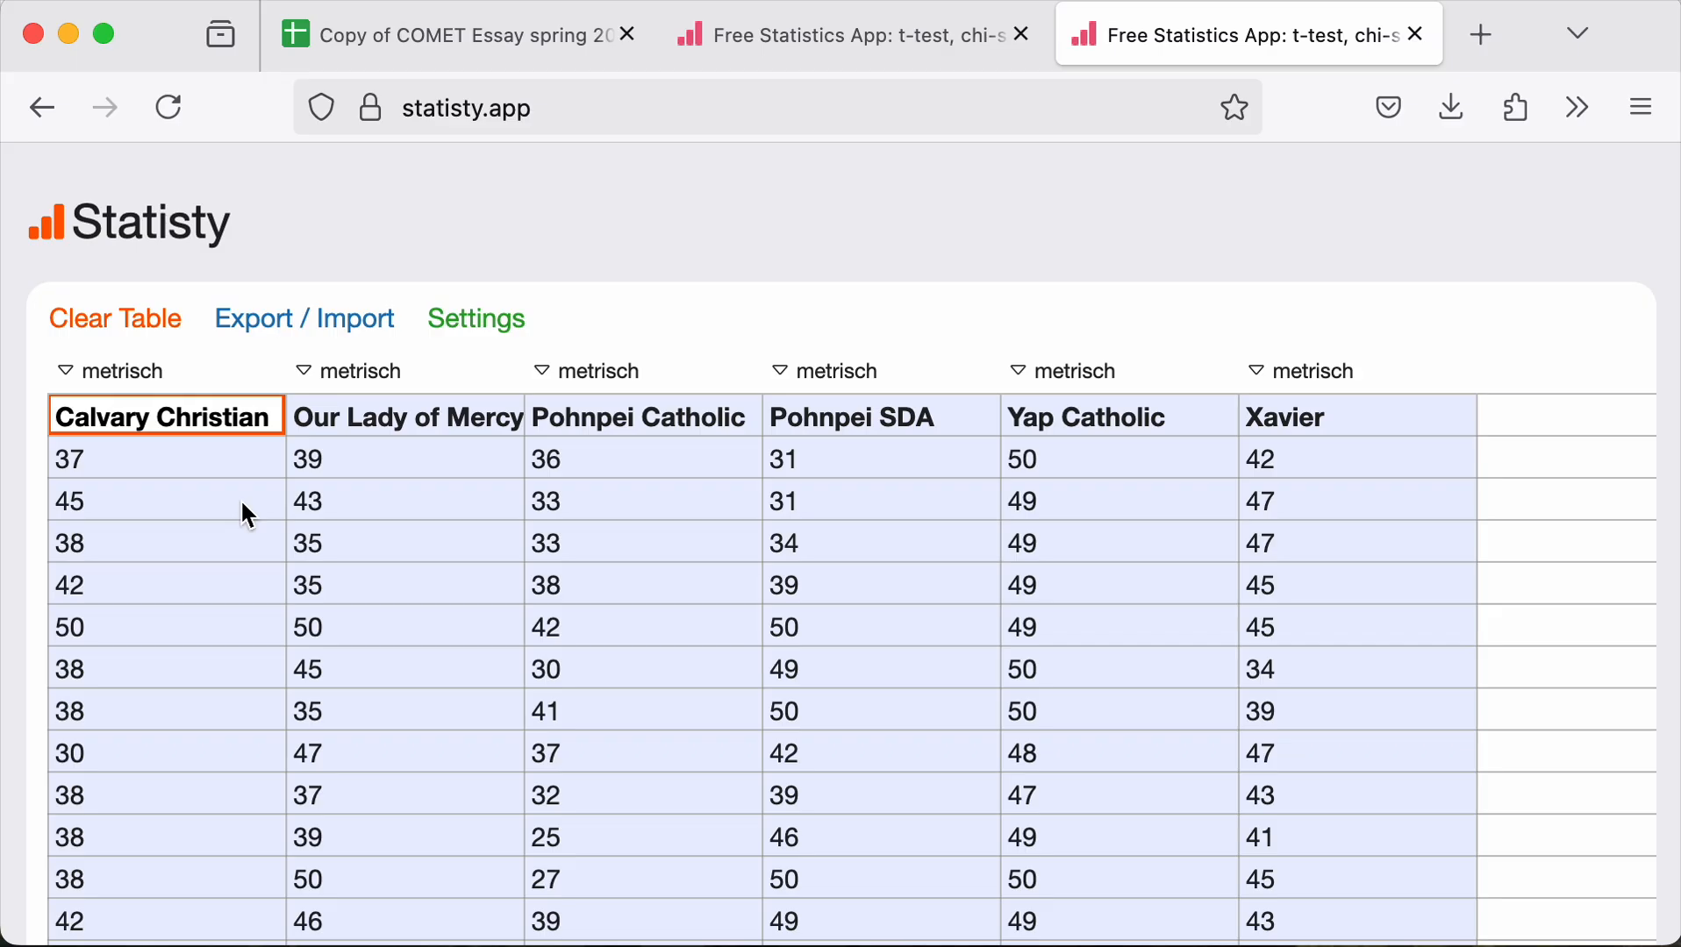
pyautogui.scroll(-1, 242, 502)
pyautogui.scroll(1, 242, 502)
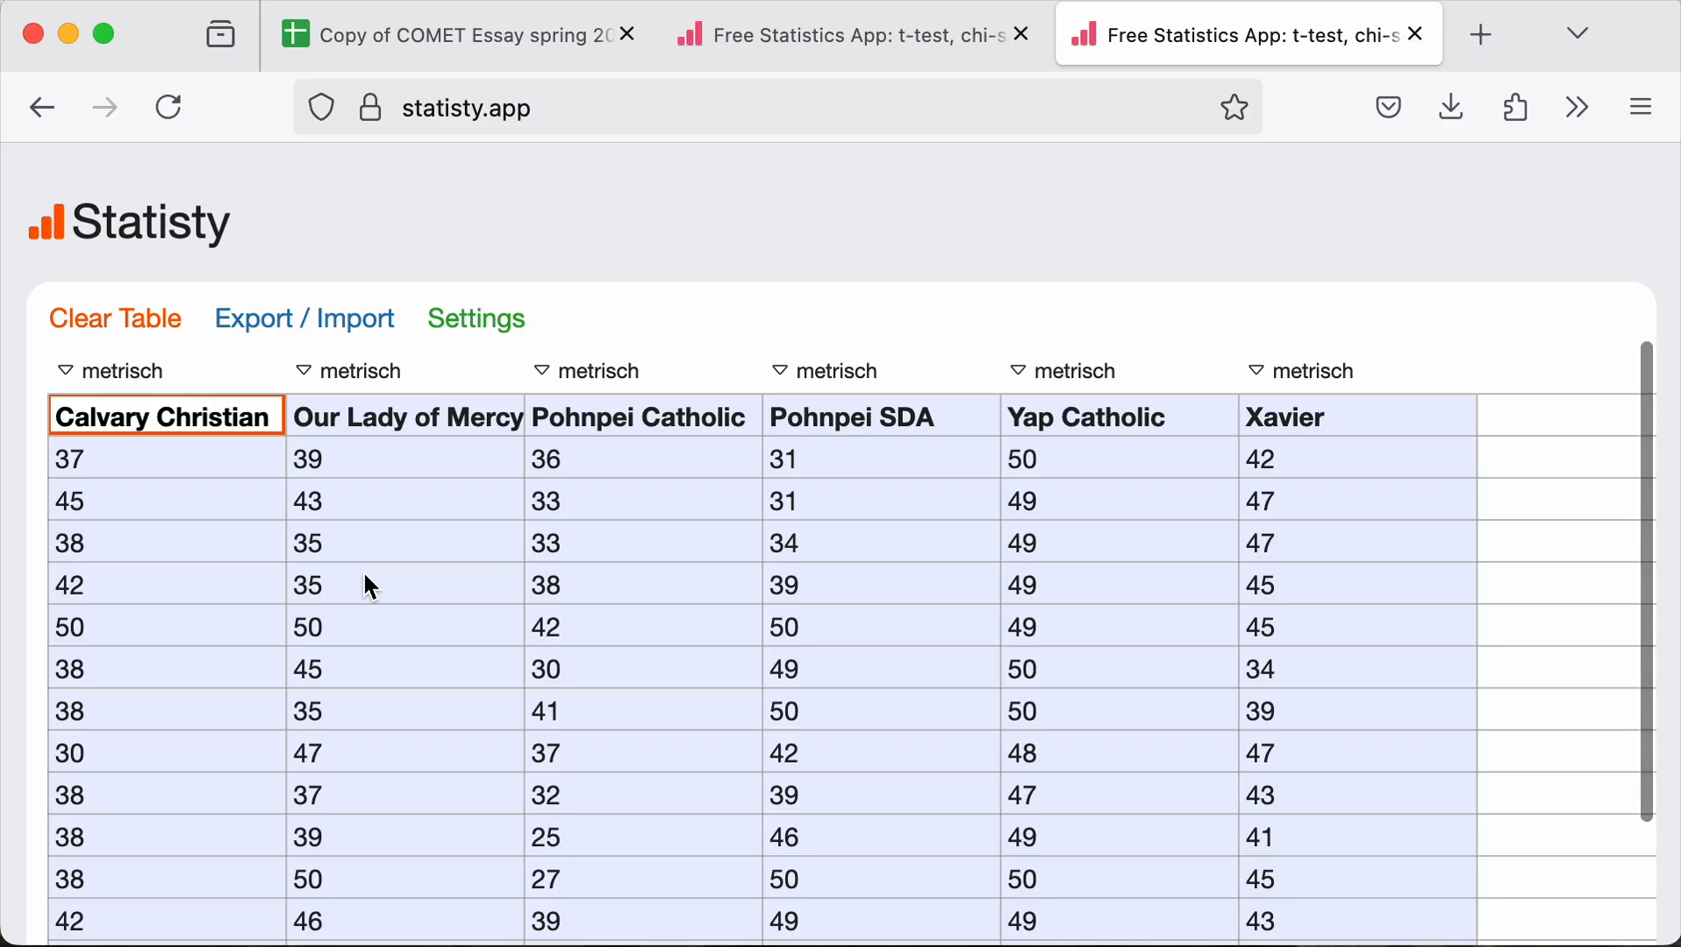
pyautogui.scroll(-1, 365, 575)
pyautogui.scroll(1, 364, 574)
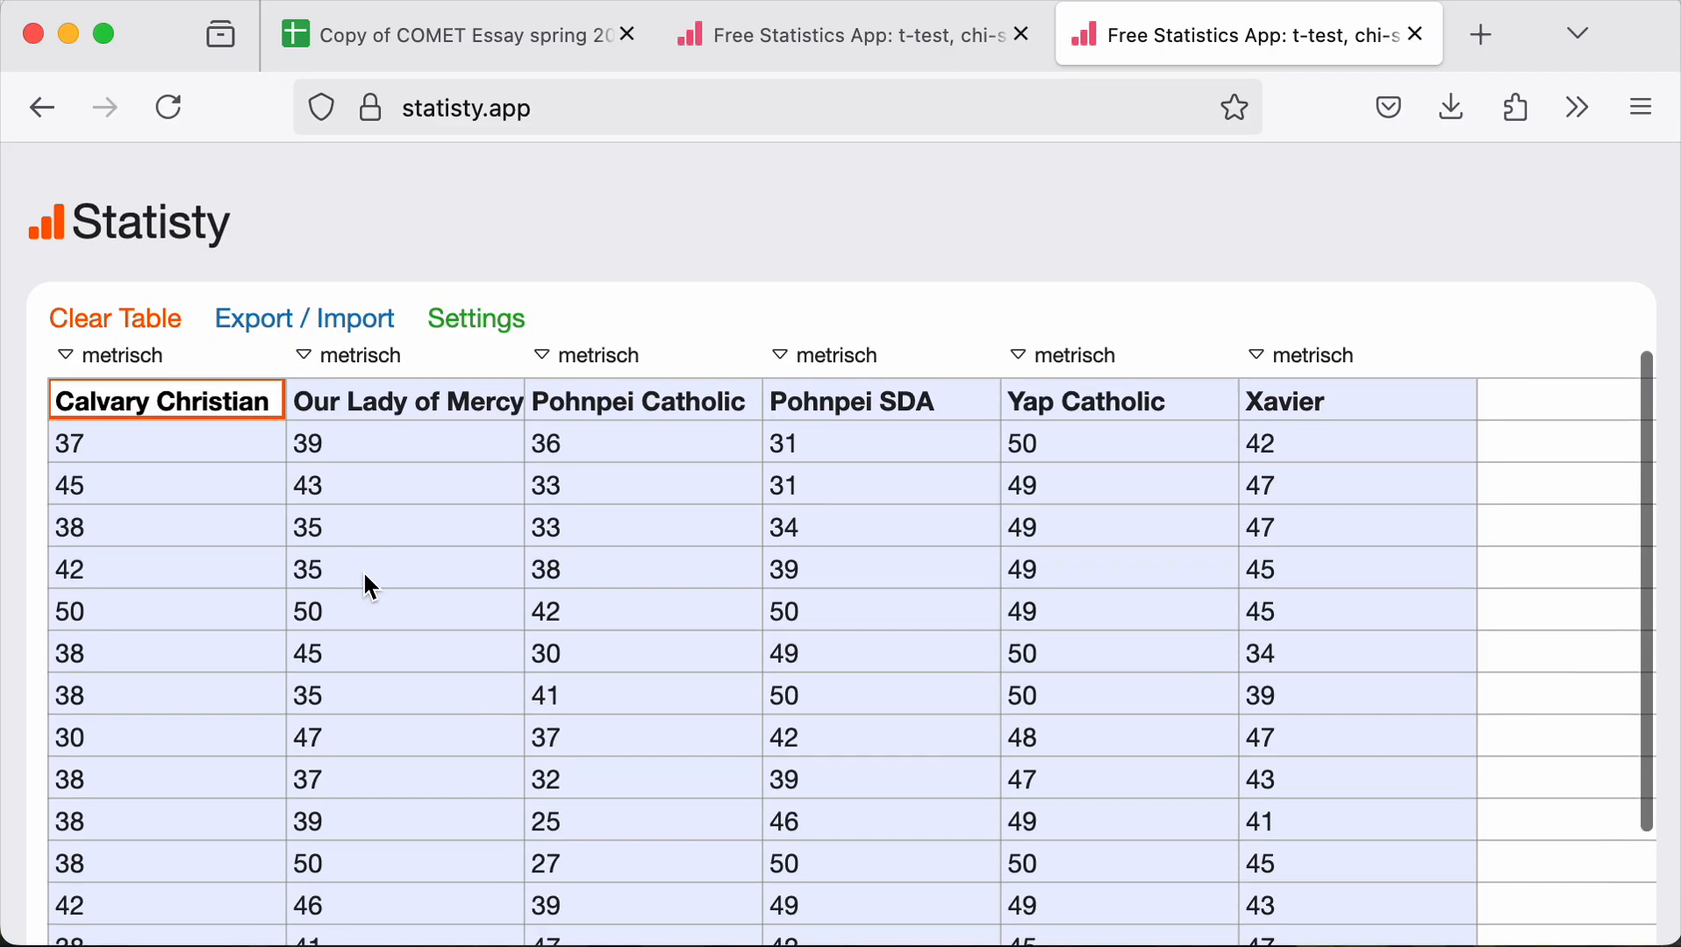
# Include all six metric variables in the analysis: Calvary Christian, Our Lady of Mercy, Pohnpei Catholic, Pohnpei SDA, Yap Catholic and Xavier
pyautogui.scroll(-10, 364, 576)
pyautogui.scroll(-15, 364, 576)
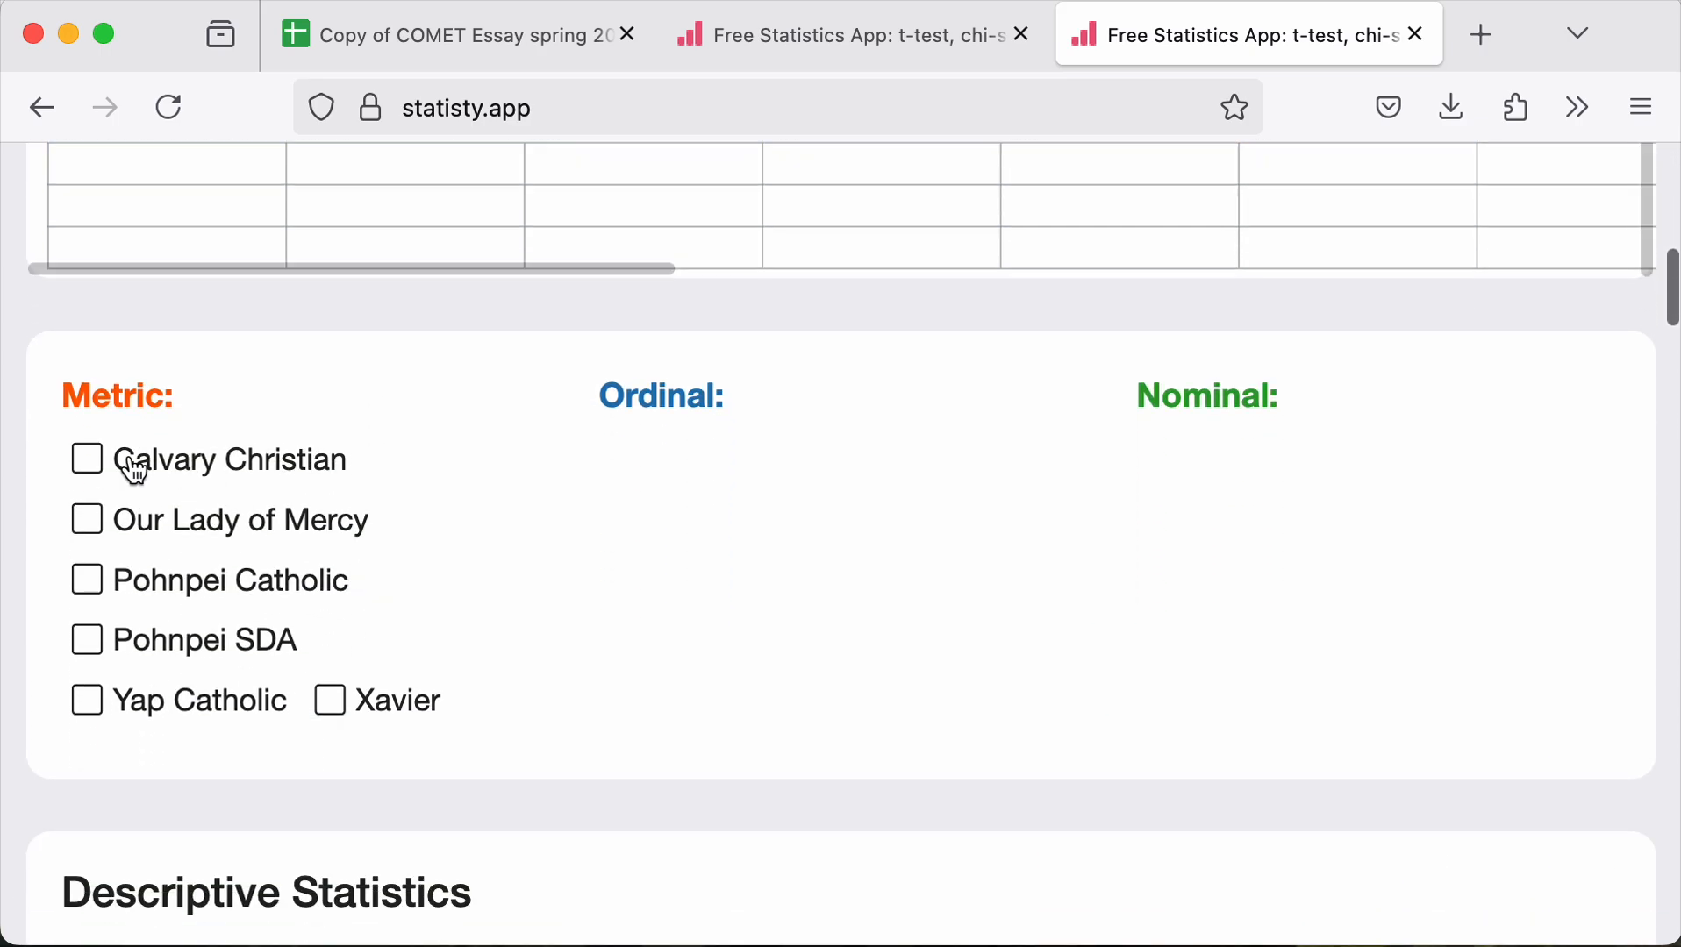
pyautogui.click(98, 461)
pyautogui.click(94, 521)
pyautogui.click(86, 582)
pyautogui.click(85, 642)
pyautogui.click(89, 711)
pyautogui.click(333, 719)
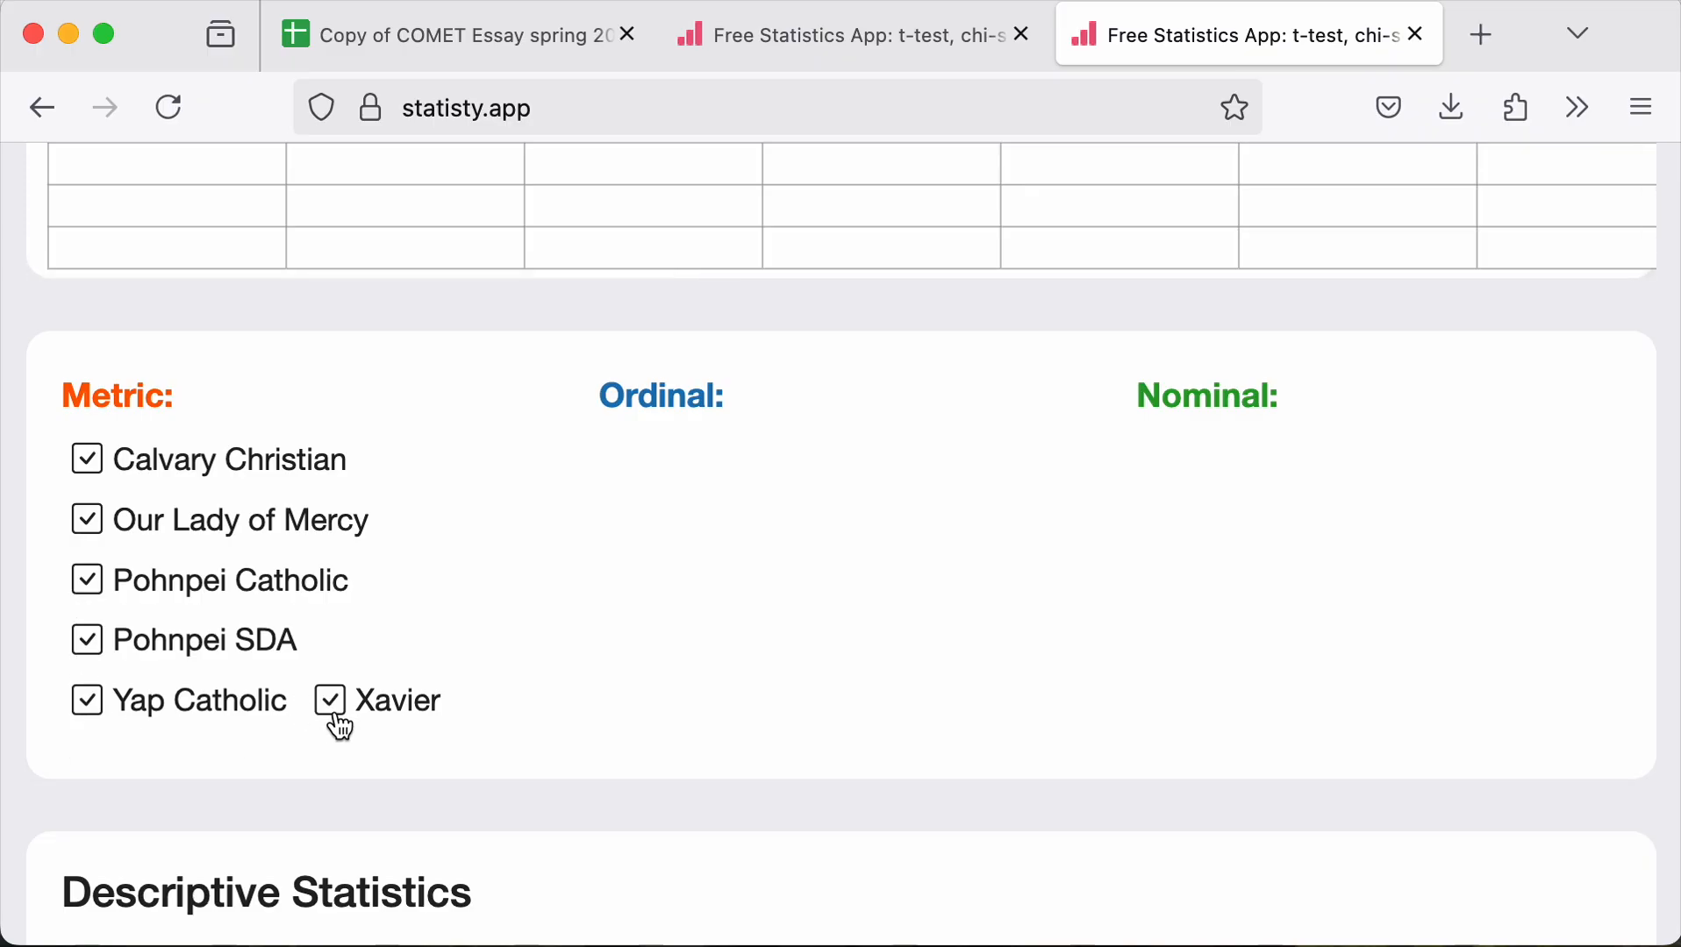
# Review the descriptive statistics, the repeated measures ANOVA results and the Bonferroni post-hoc tests for the six schools
pyautogui.scroll(-10, 337, 719)
pyautogui.scroll(-3, 338, 721)
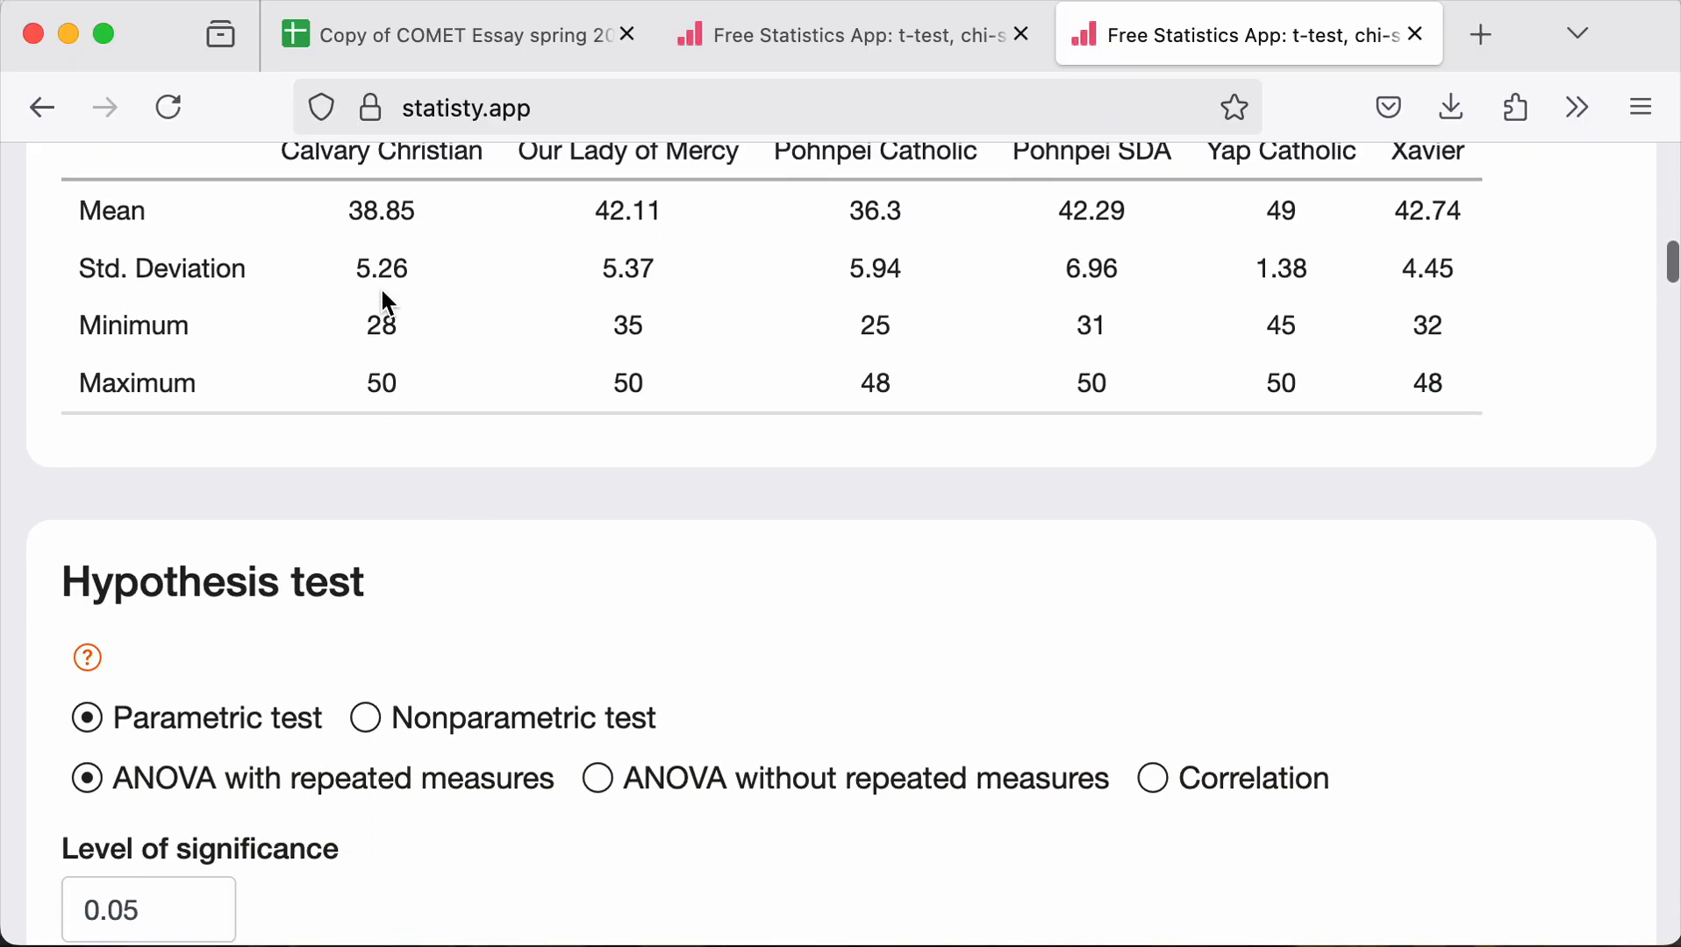
pyautogui.scroll(-2, 390, 337)
pyautogui.scroll(3, 391, 345)
pyautogui.scroll(-10, 389, 339)
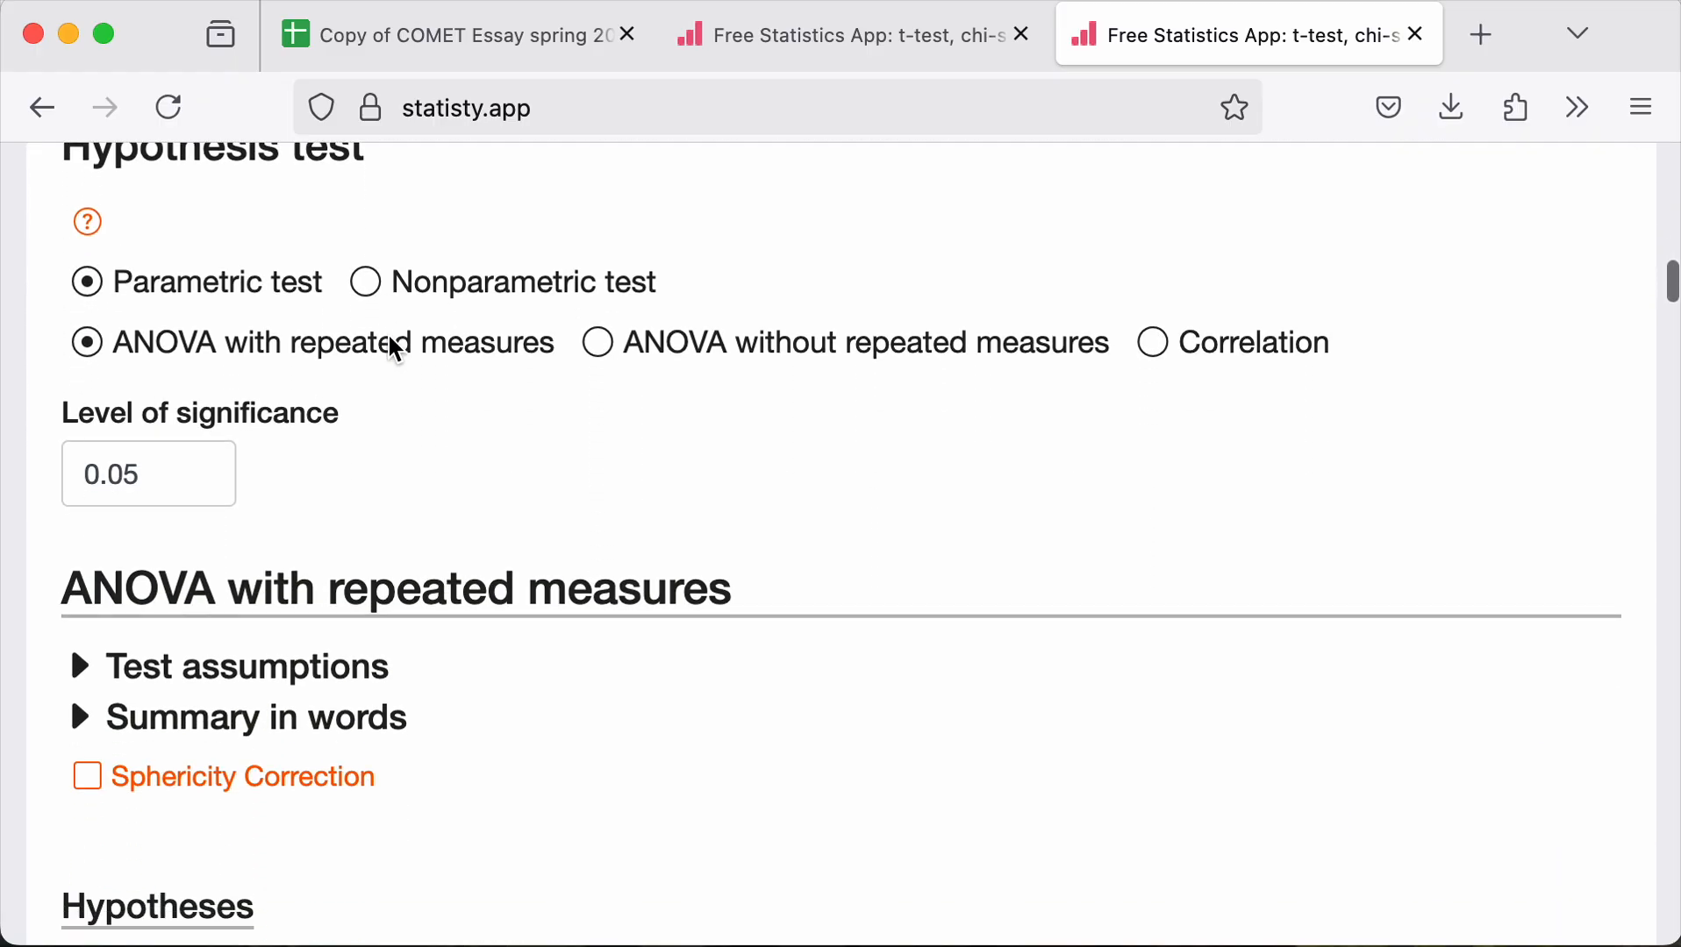
pyautogui.scroll(-13, 389, 338)
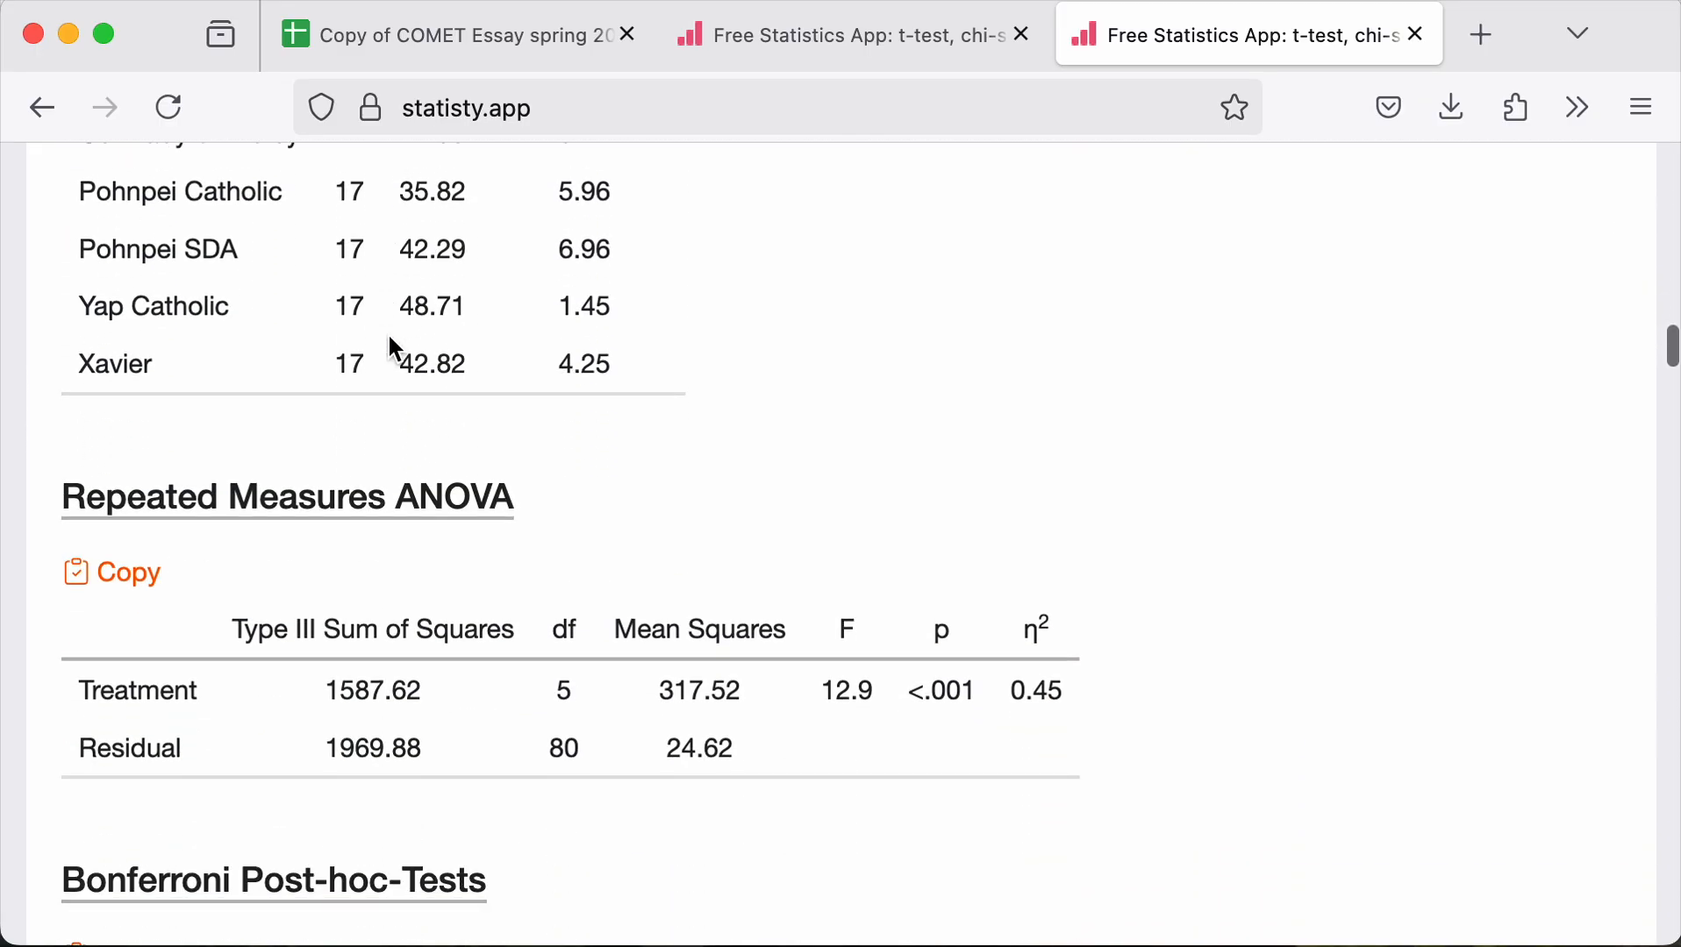
pyautogui.scroll(-5, 389, 338)
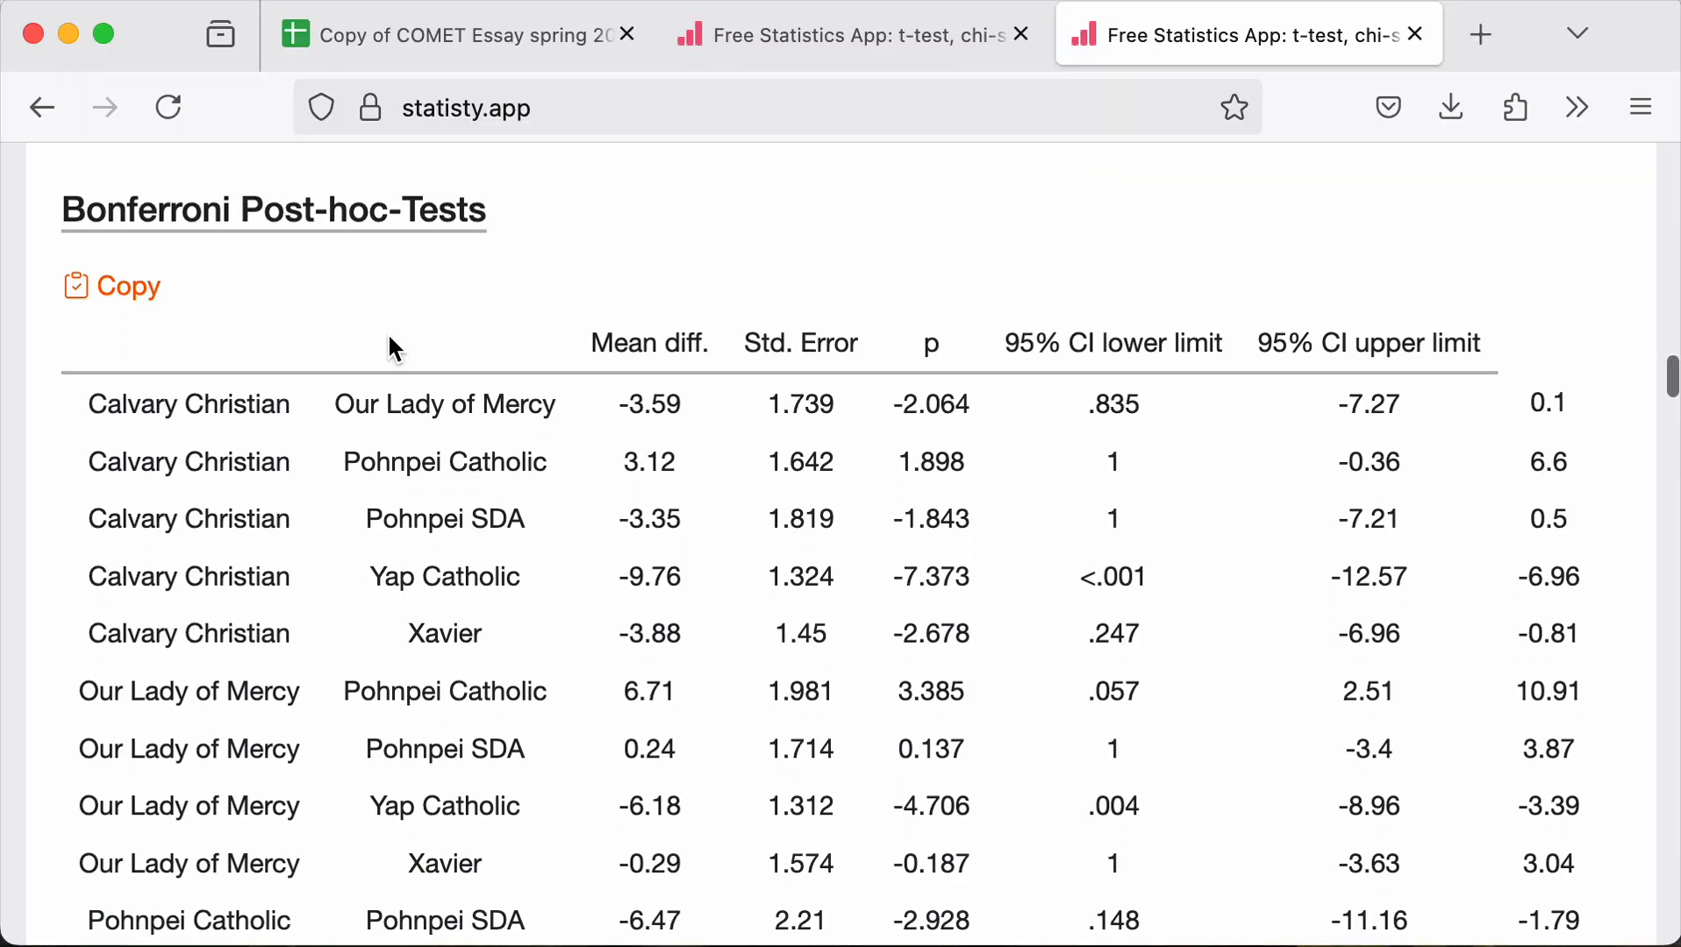
pyautogui.scroll(-14, 390, 339)
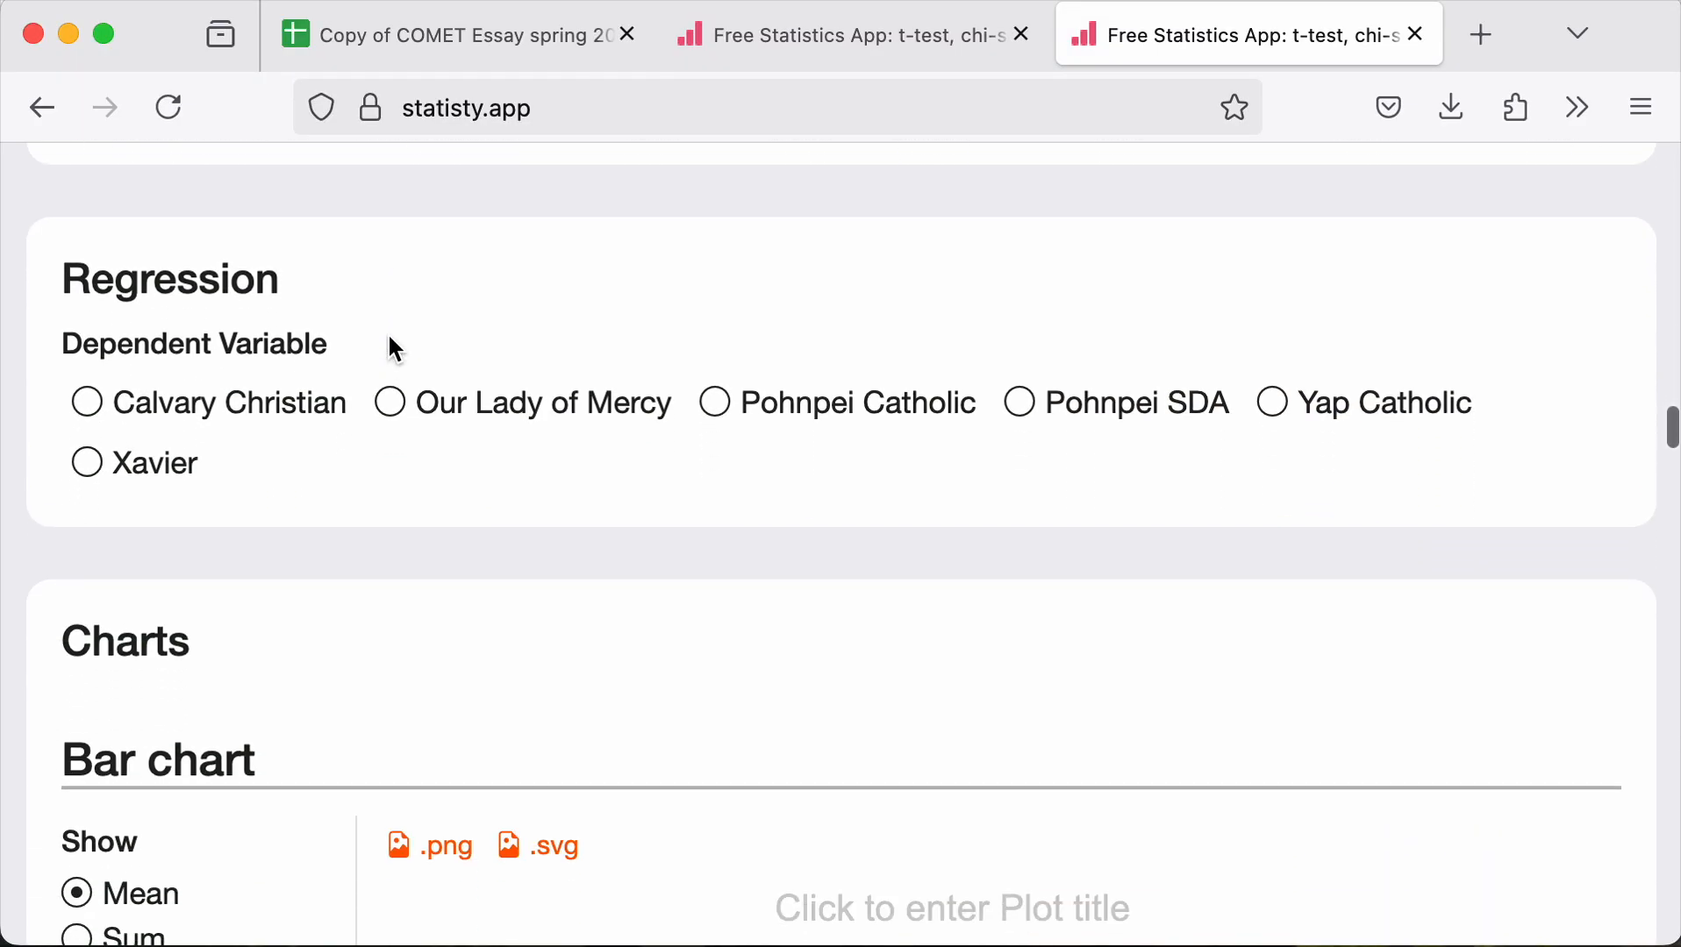
# Title the Y axis of the bar chart of school means "Average essay score by high school"
pyautogui.scroll(-2, 389, 349)
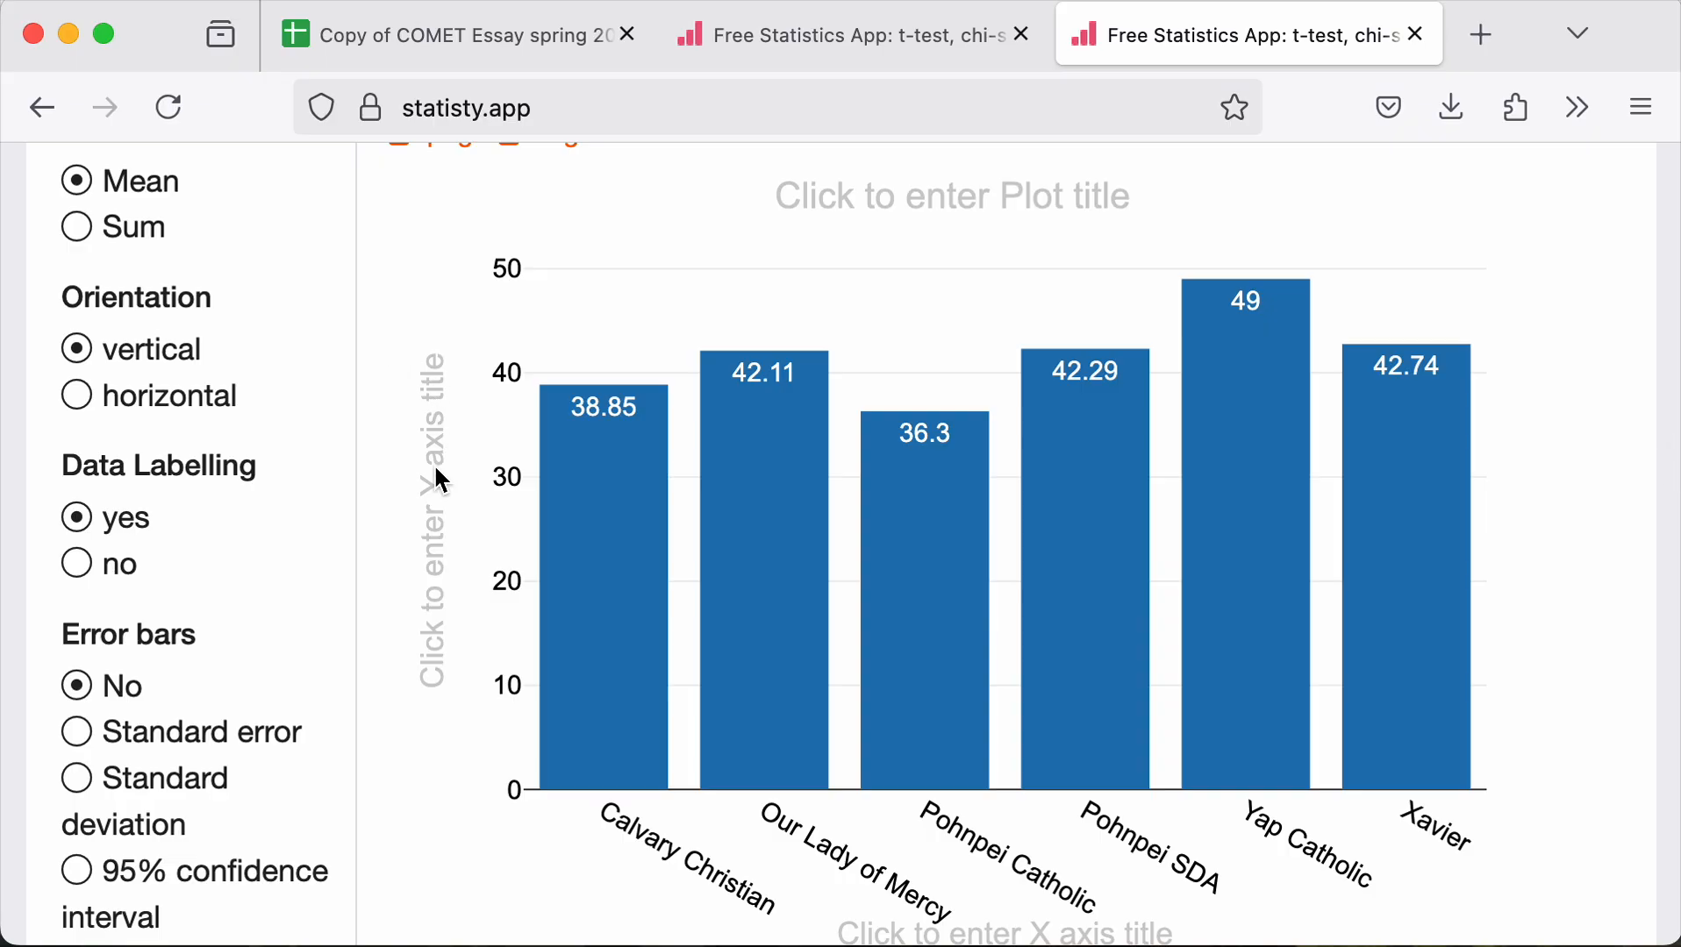
pyautogui.click(441, 512)
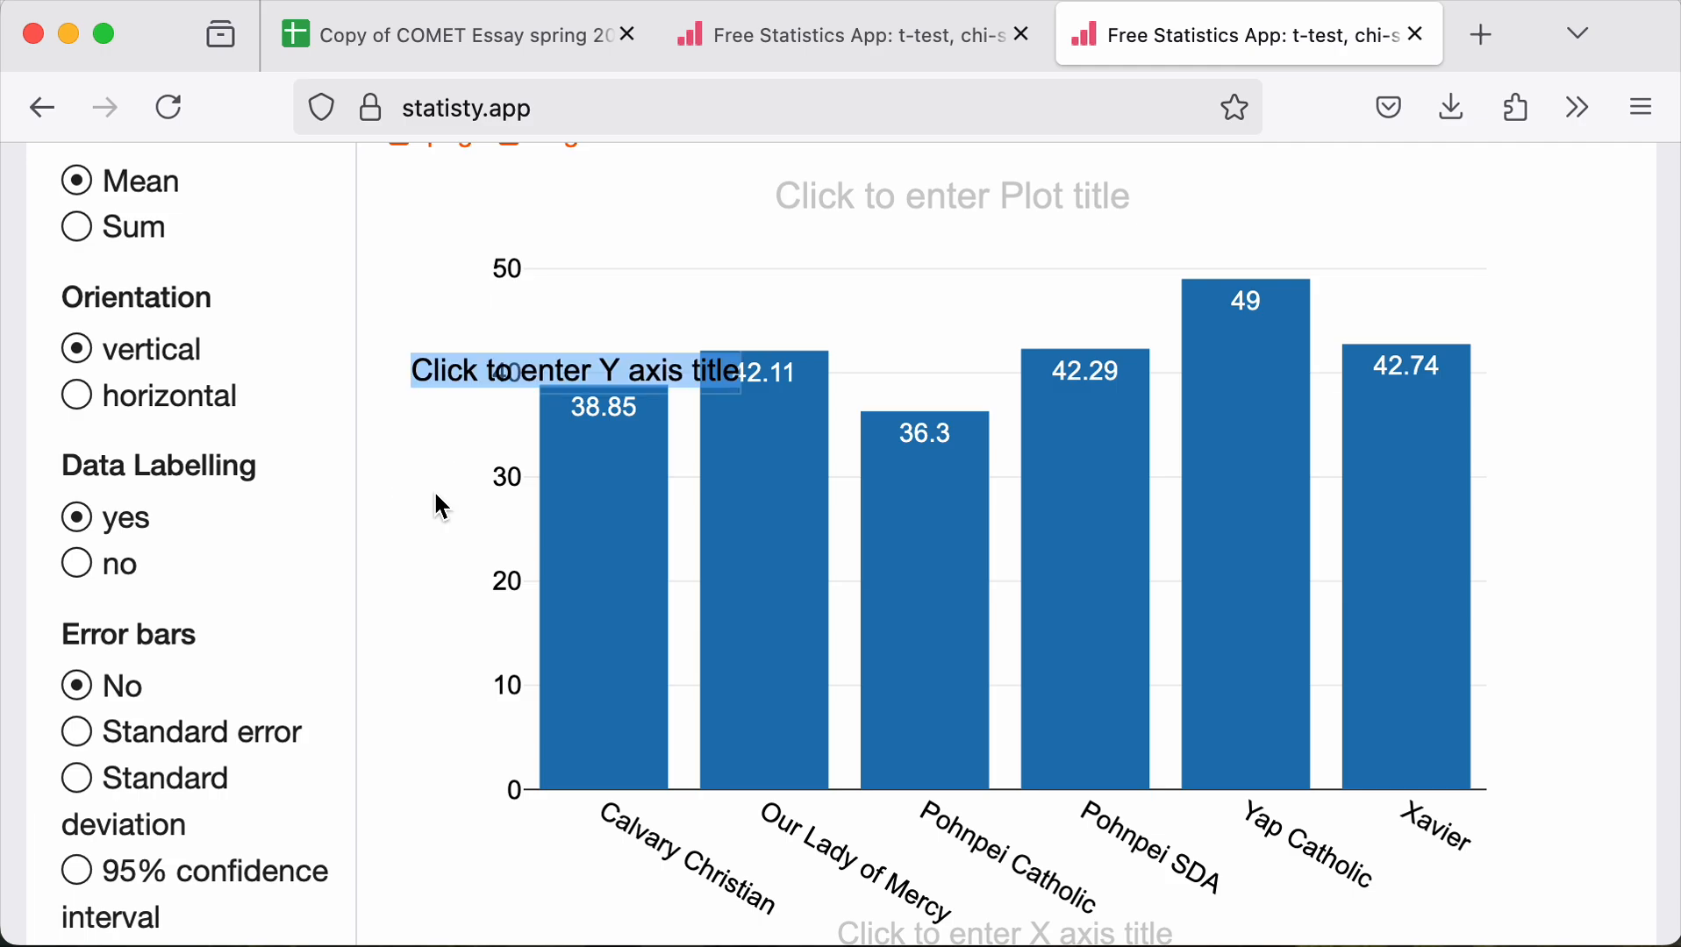
pyautogui.write('Av')
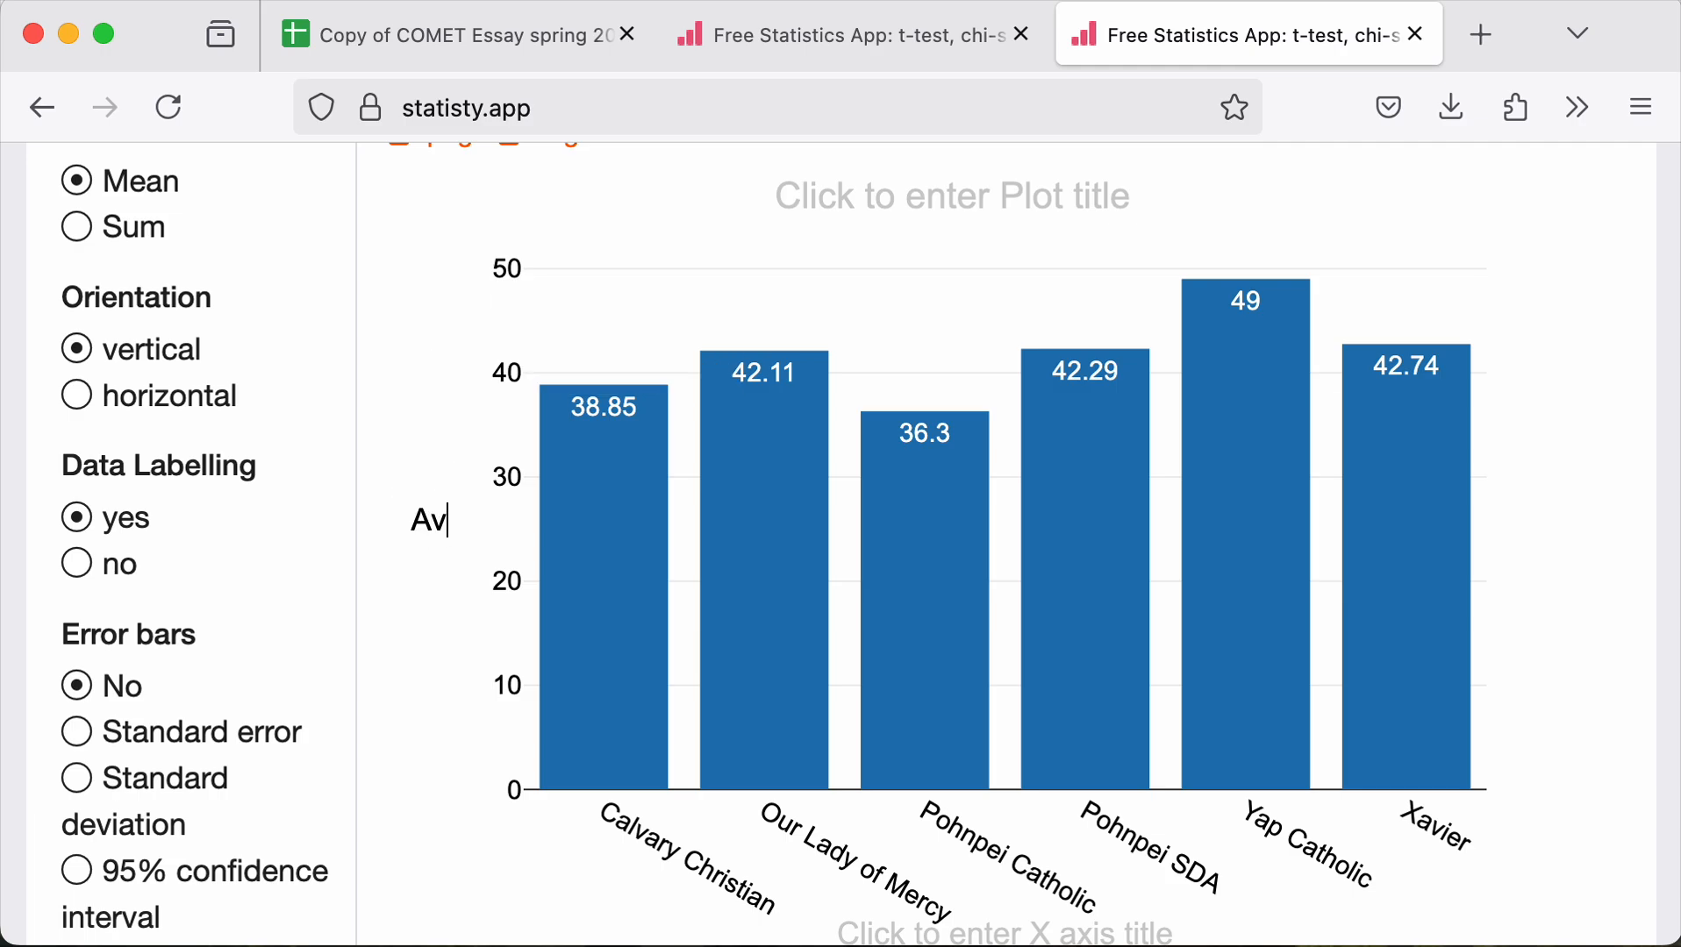
pyautogui.write('erage essa')
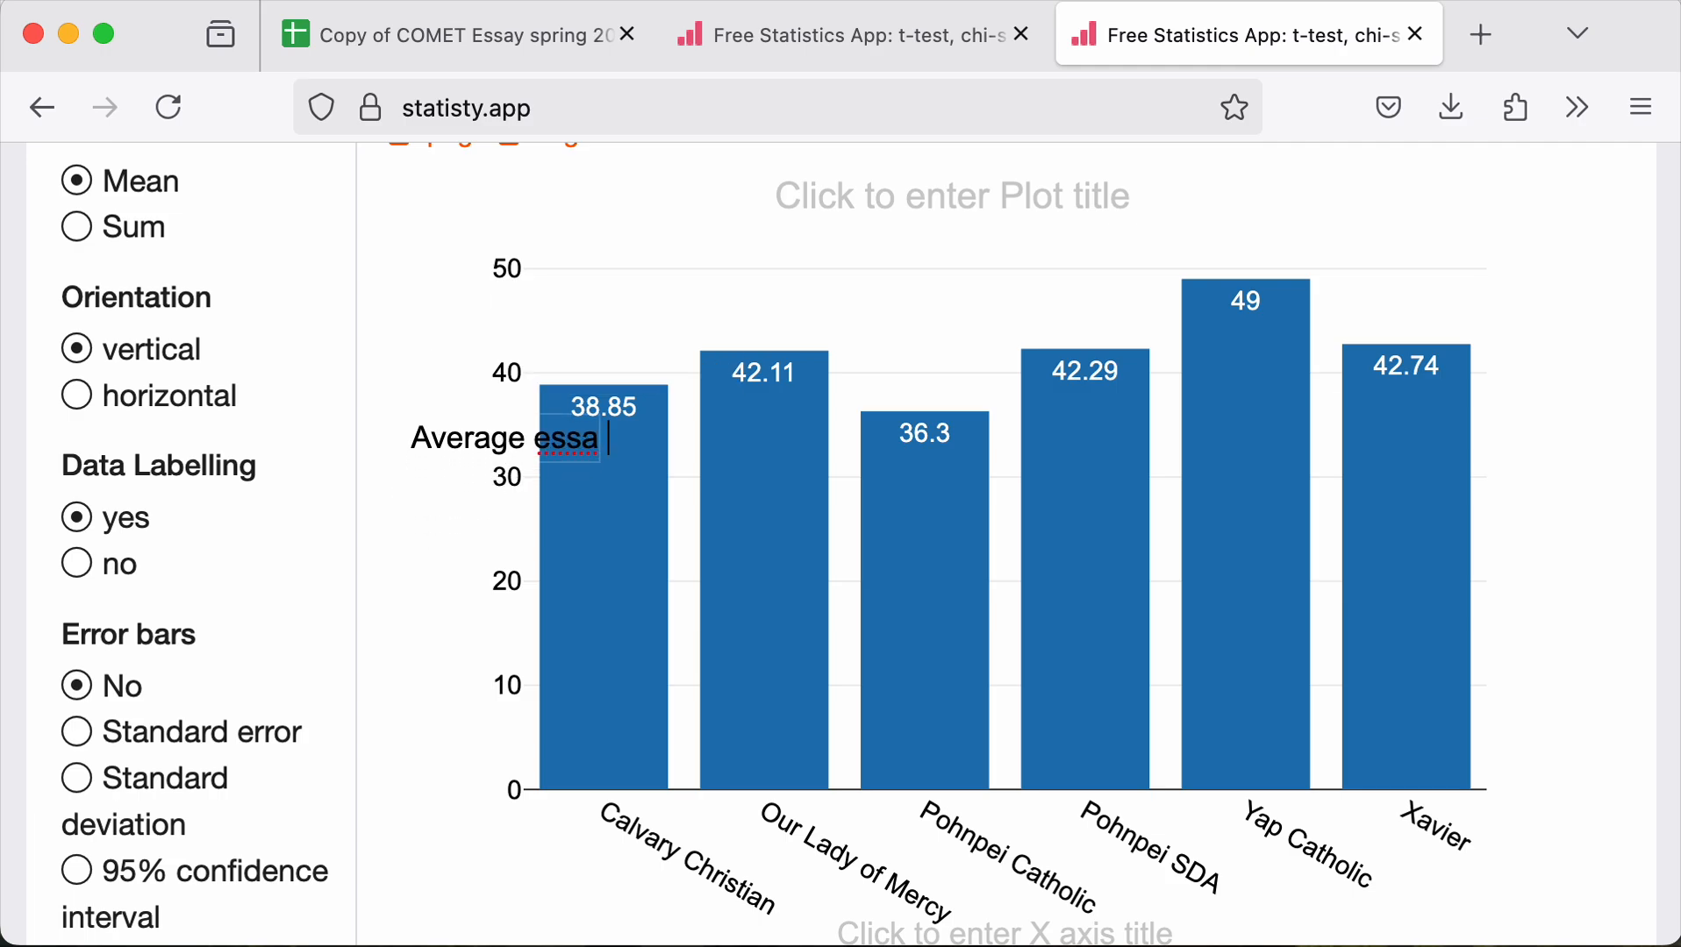
pyautogui.write('y score by hgh')
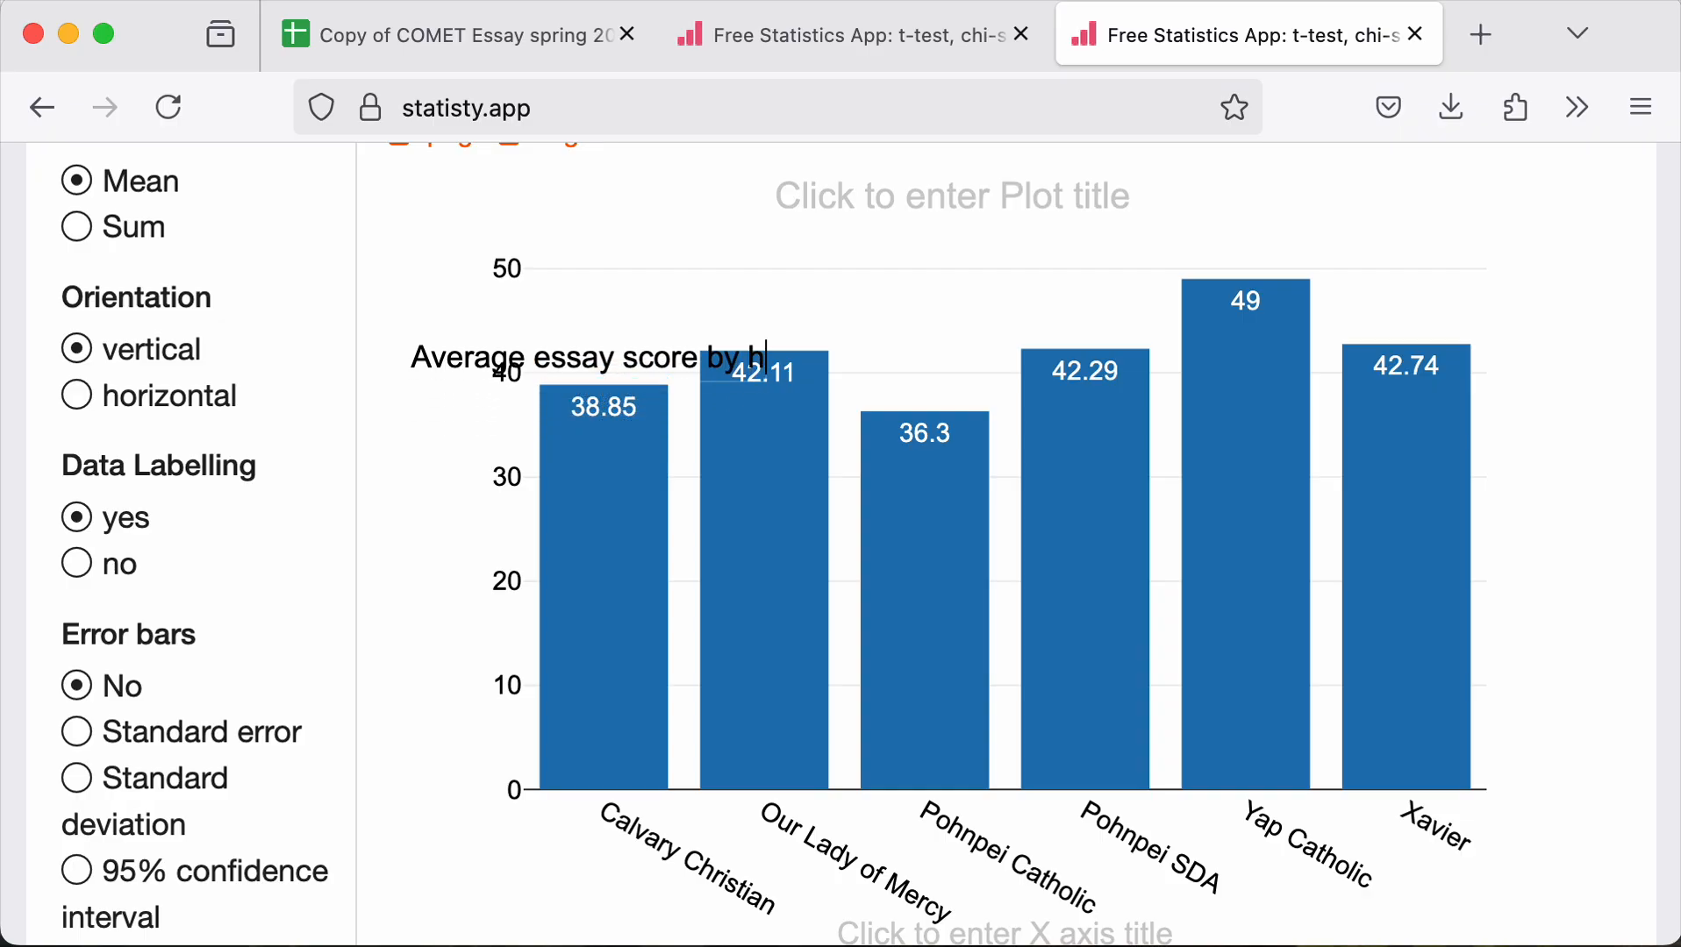
pyautogui.press('BackSpace')
pyautogui.press('BackSpace')
pyautogui.write('igh school')
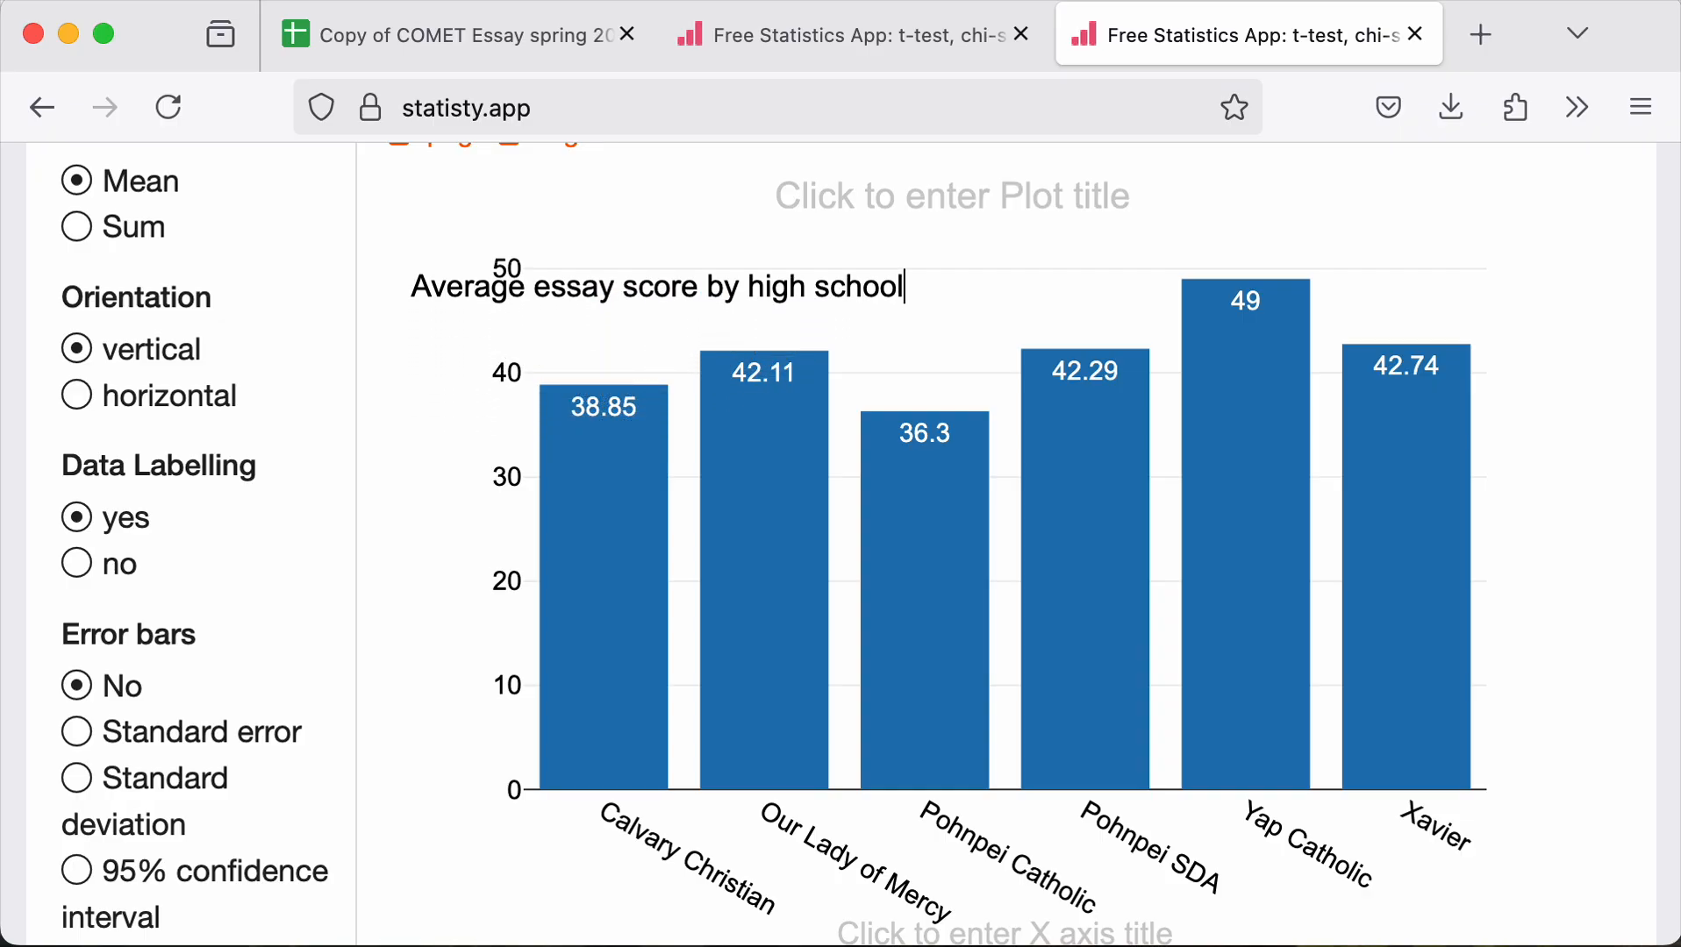
pyautogui.press('Return')
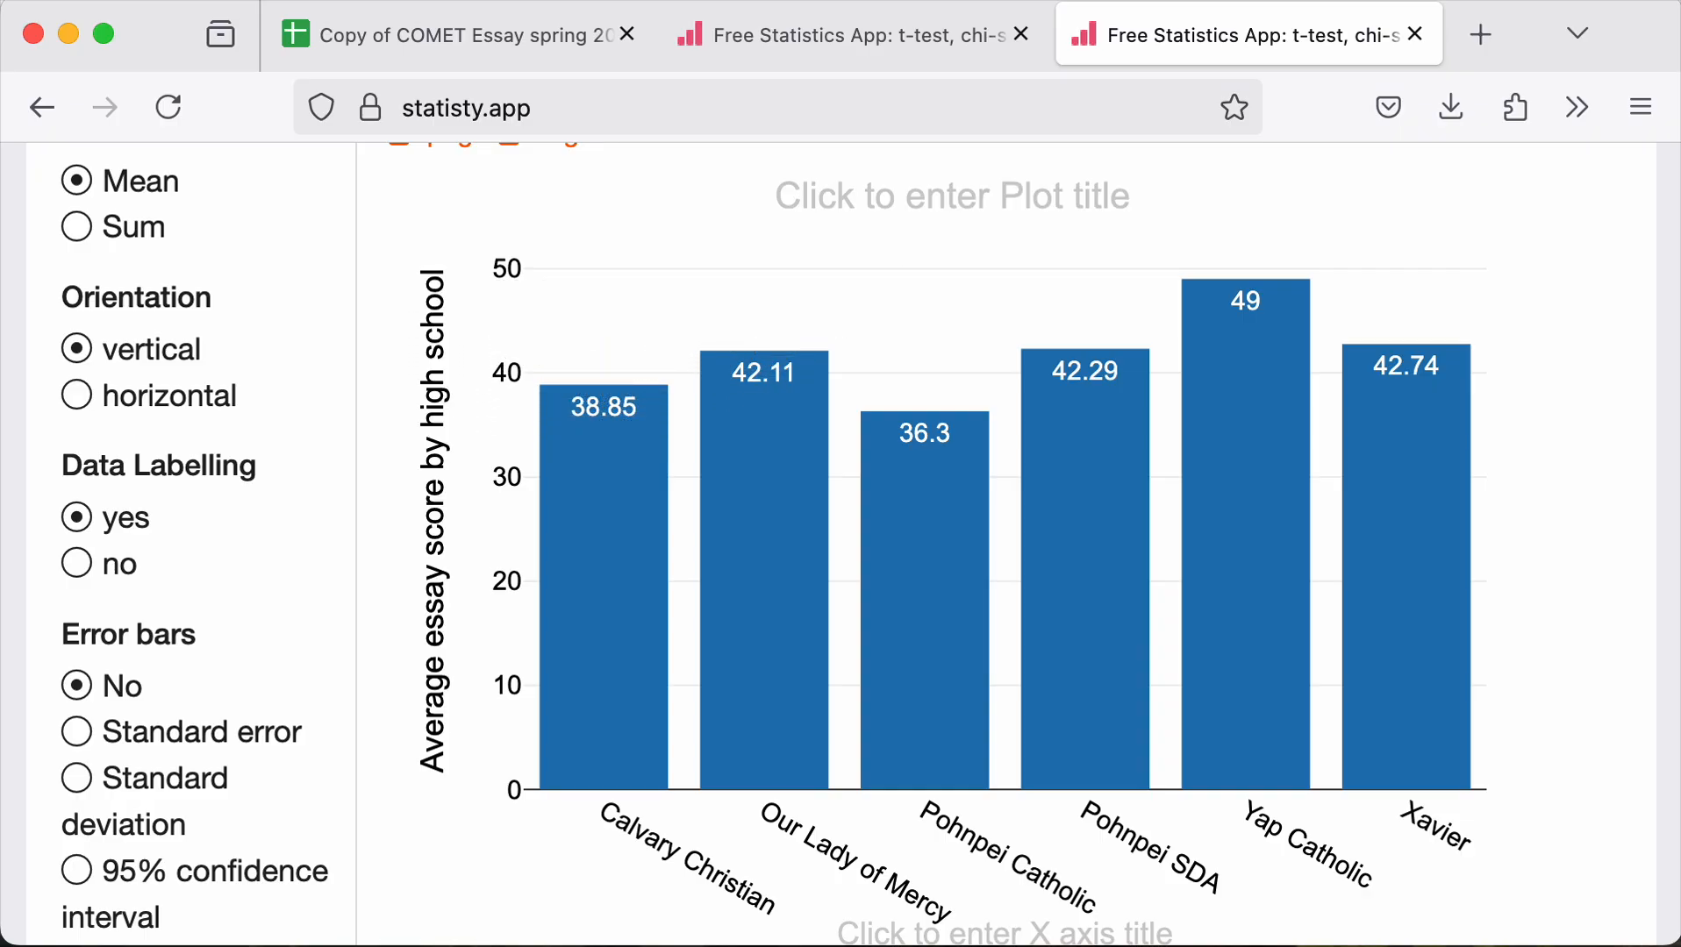
# Enter "COMET essay placement score averages" as the plot title of the bar chart
pyautogui.click(953, 200)
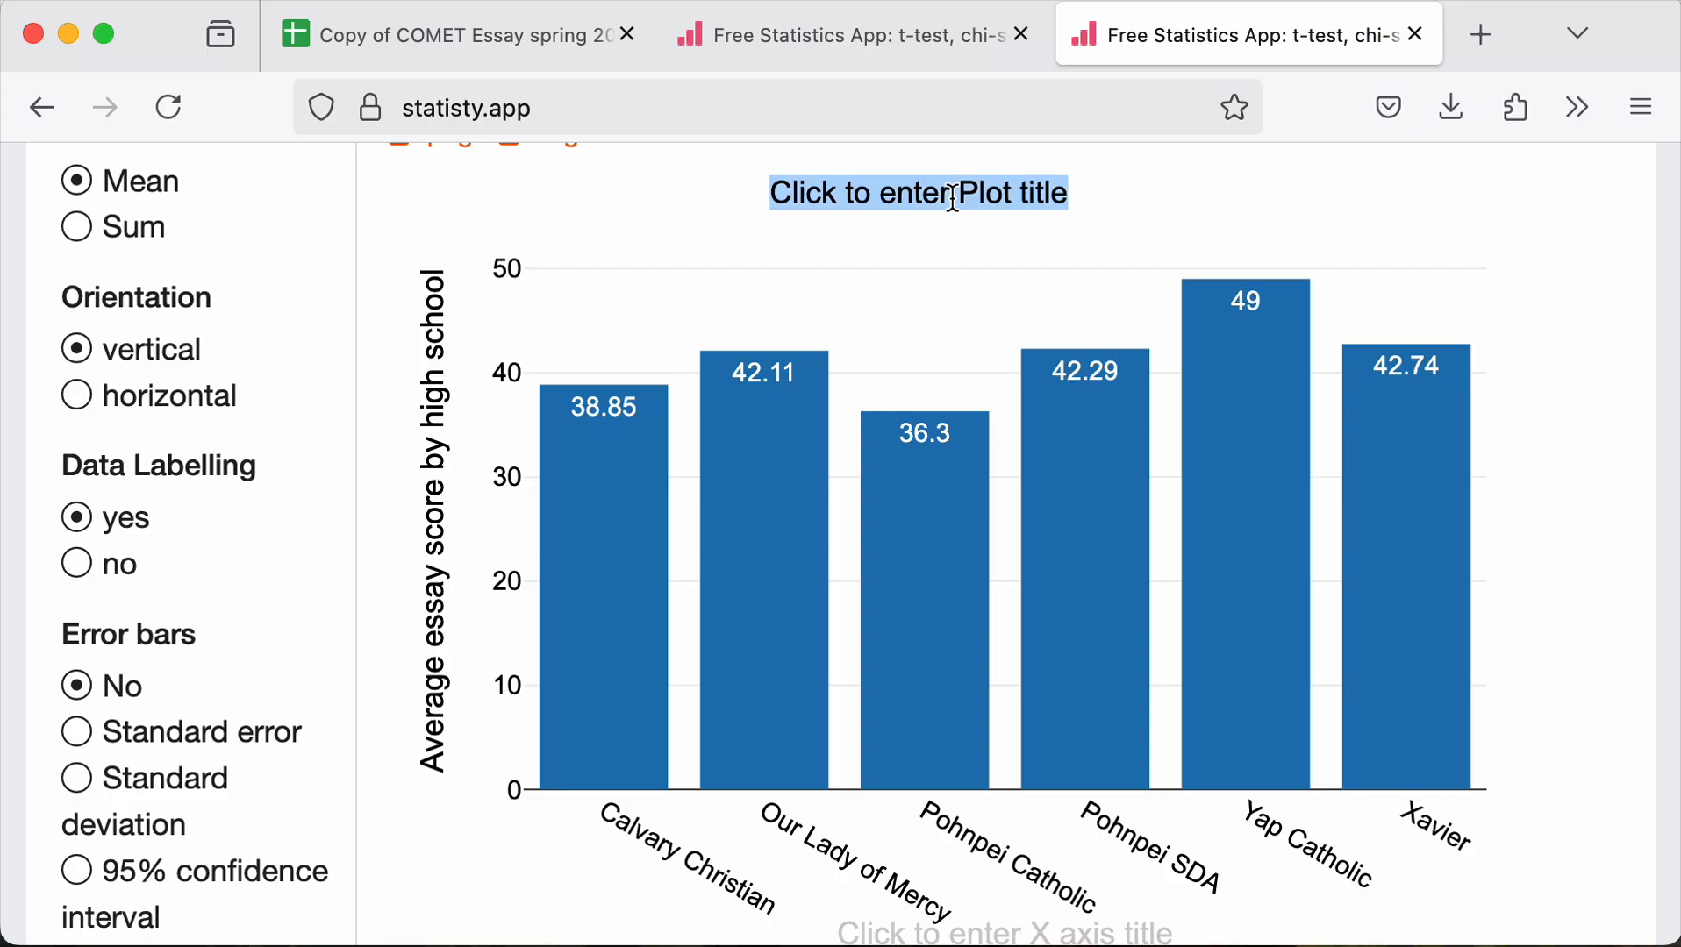
pyautogui.write('cO')
pyautogui.press('BackSpace')
pyautogui.press('BackSpace')
pyautogui.write('CO')
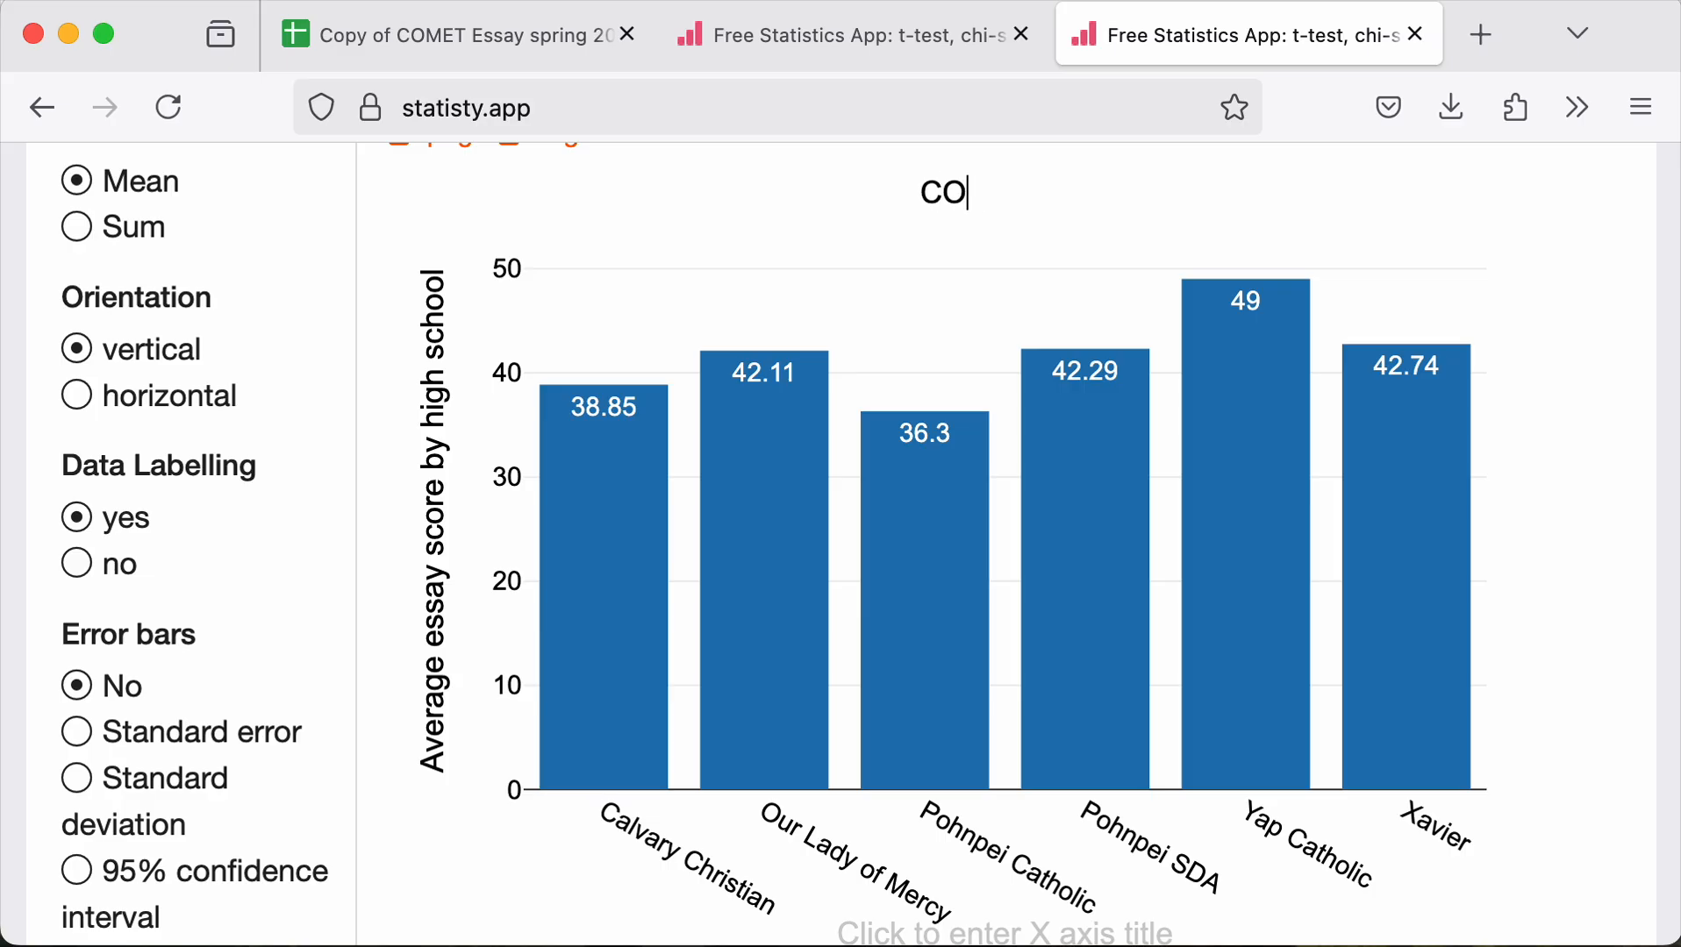
pyautogui.write('MET es')
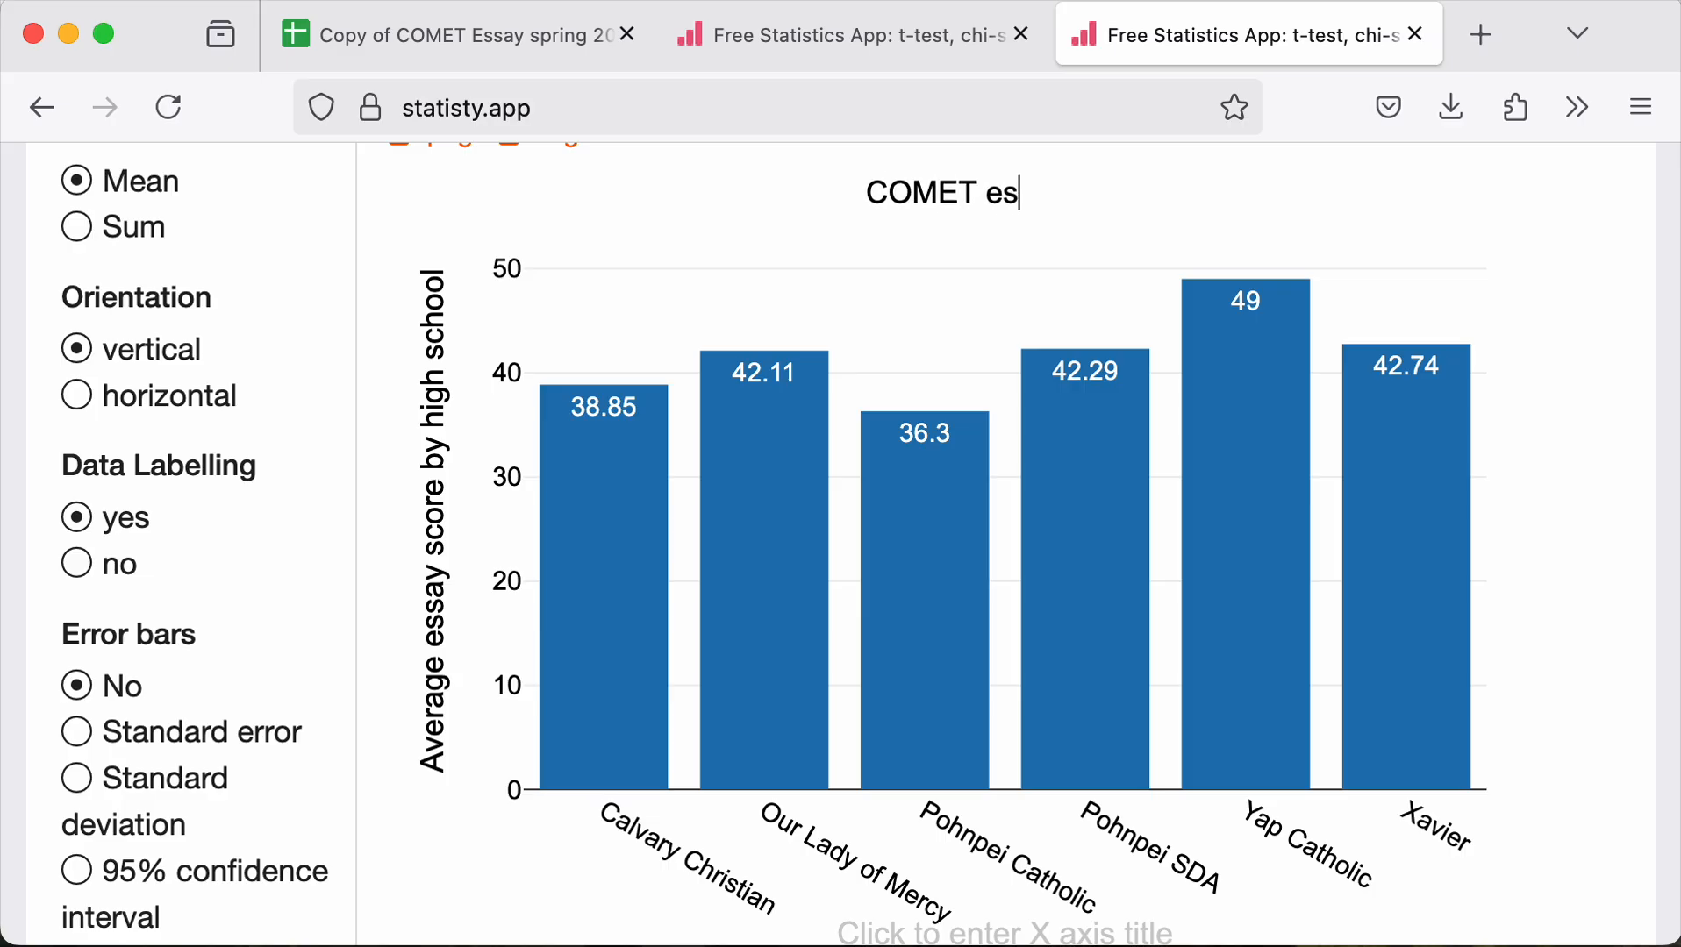
pyautogui.write('say placem')
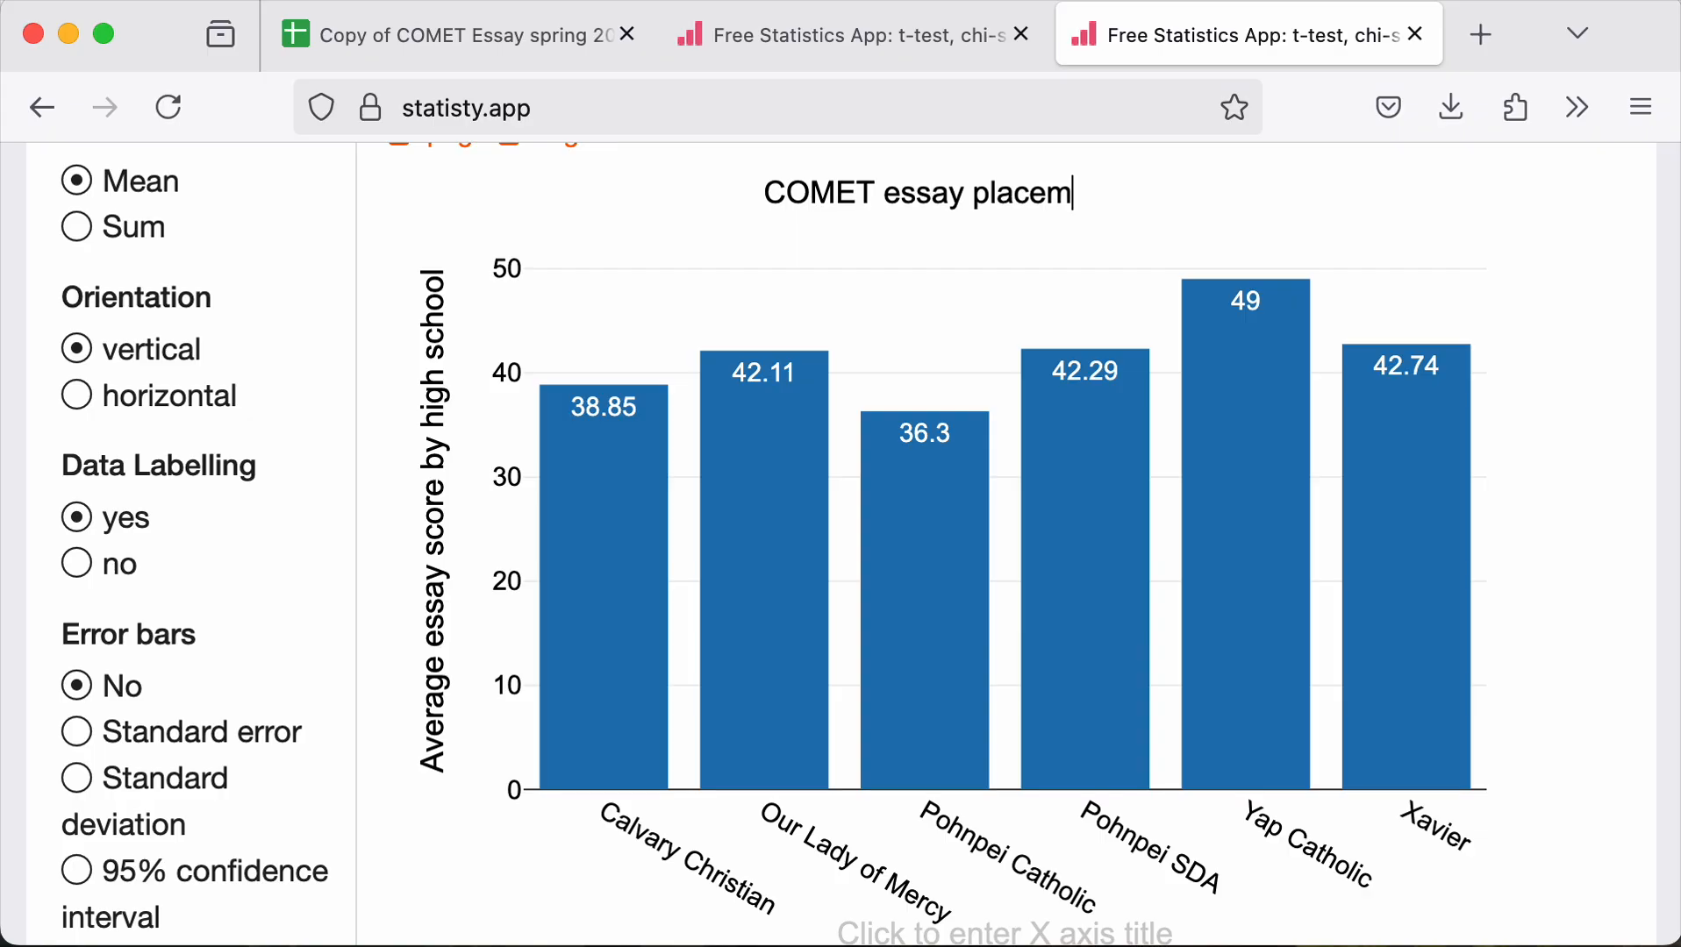
pyautogui.write('ent score a')
pyautogui.press('BackSpace')
pyautogui.press('BackSpace')
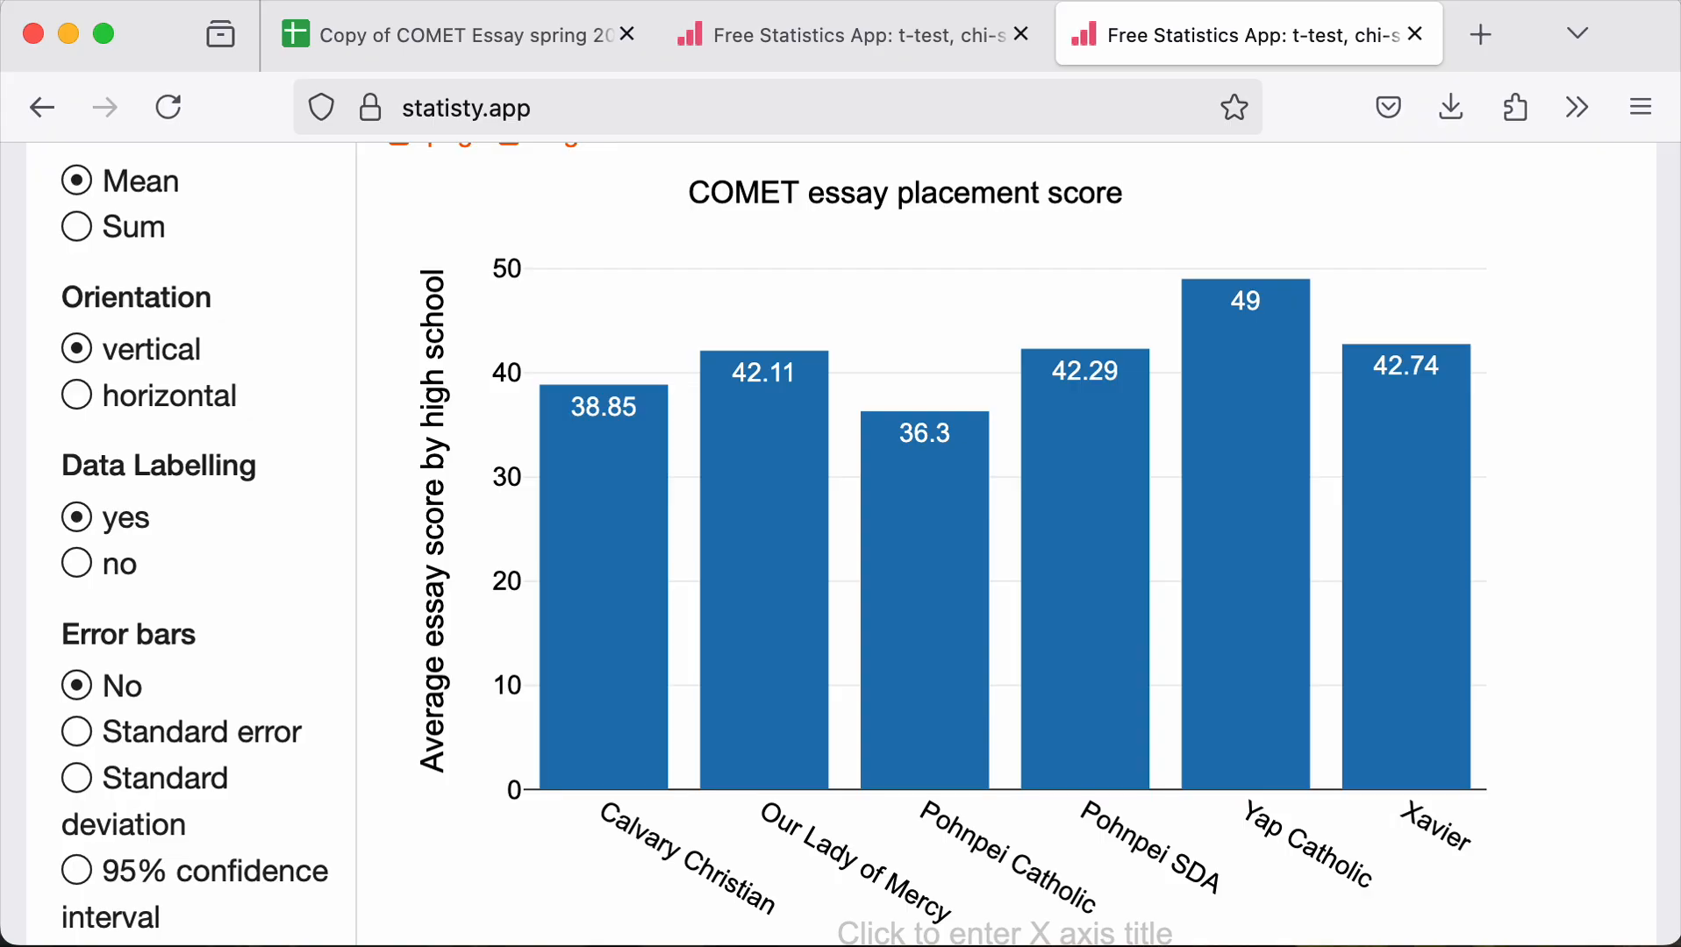
pyautogui.write('score aver')
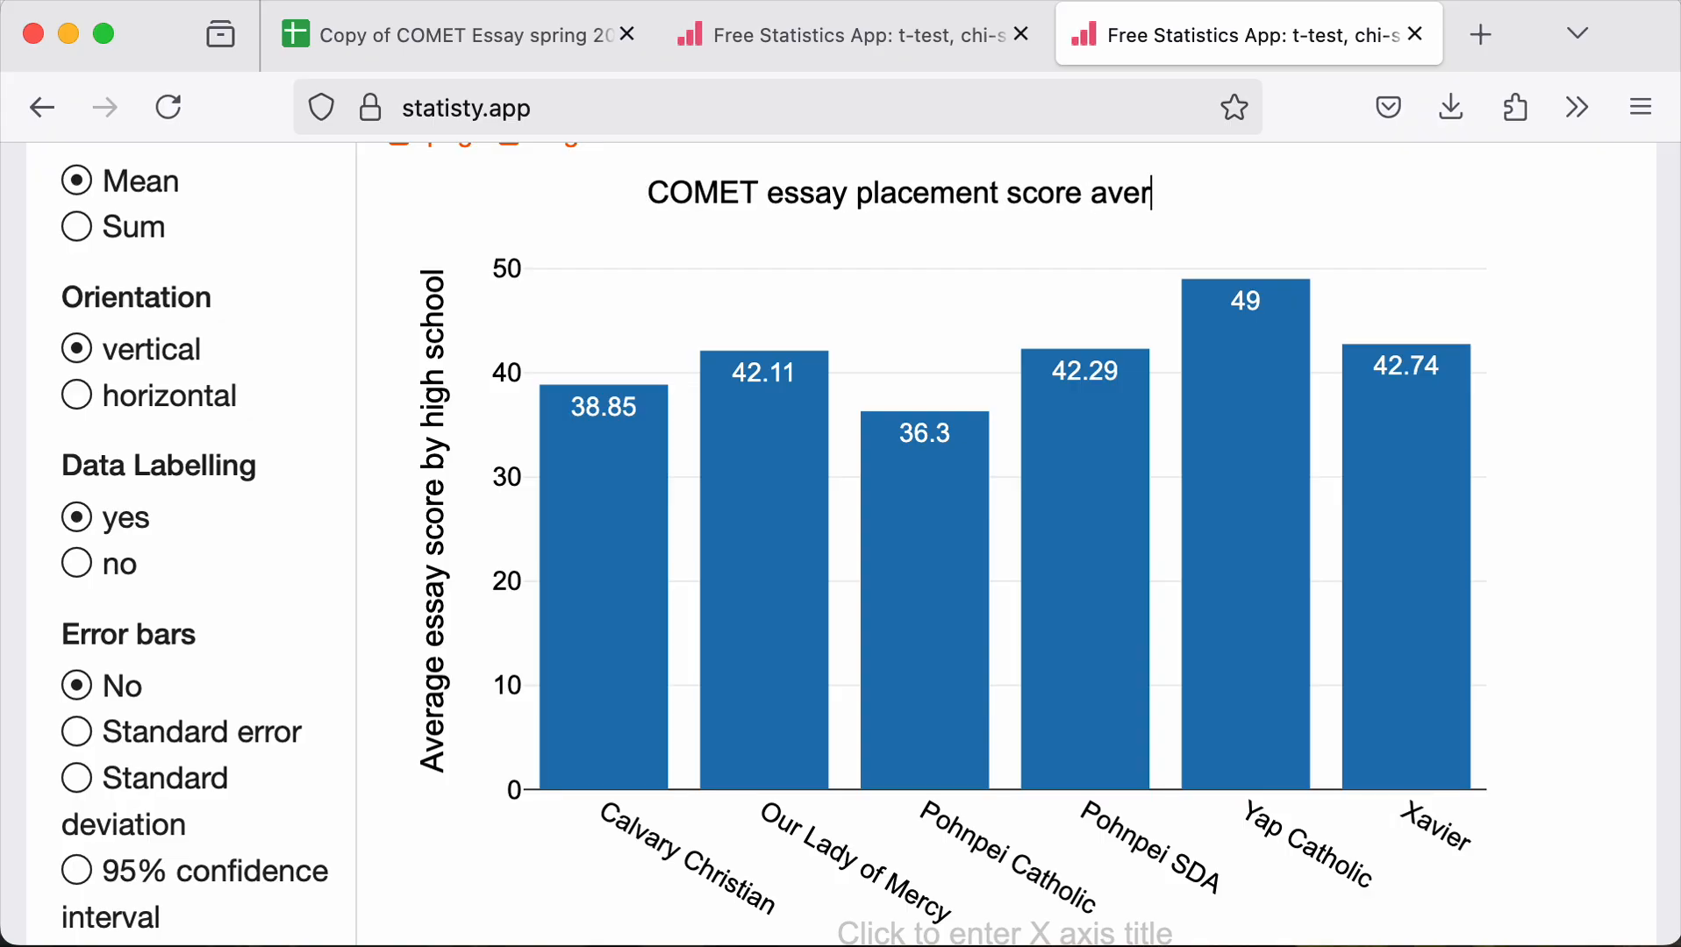
pyautogui.write('ages')
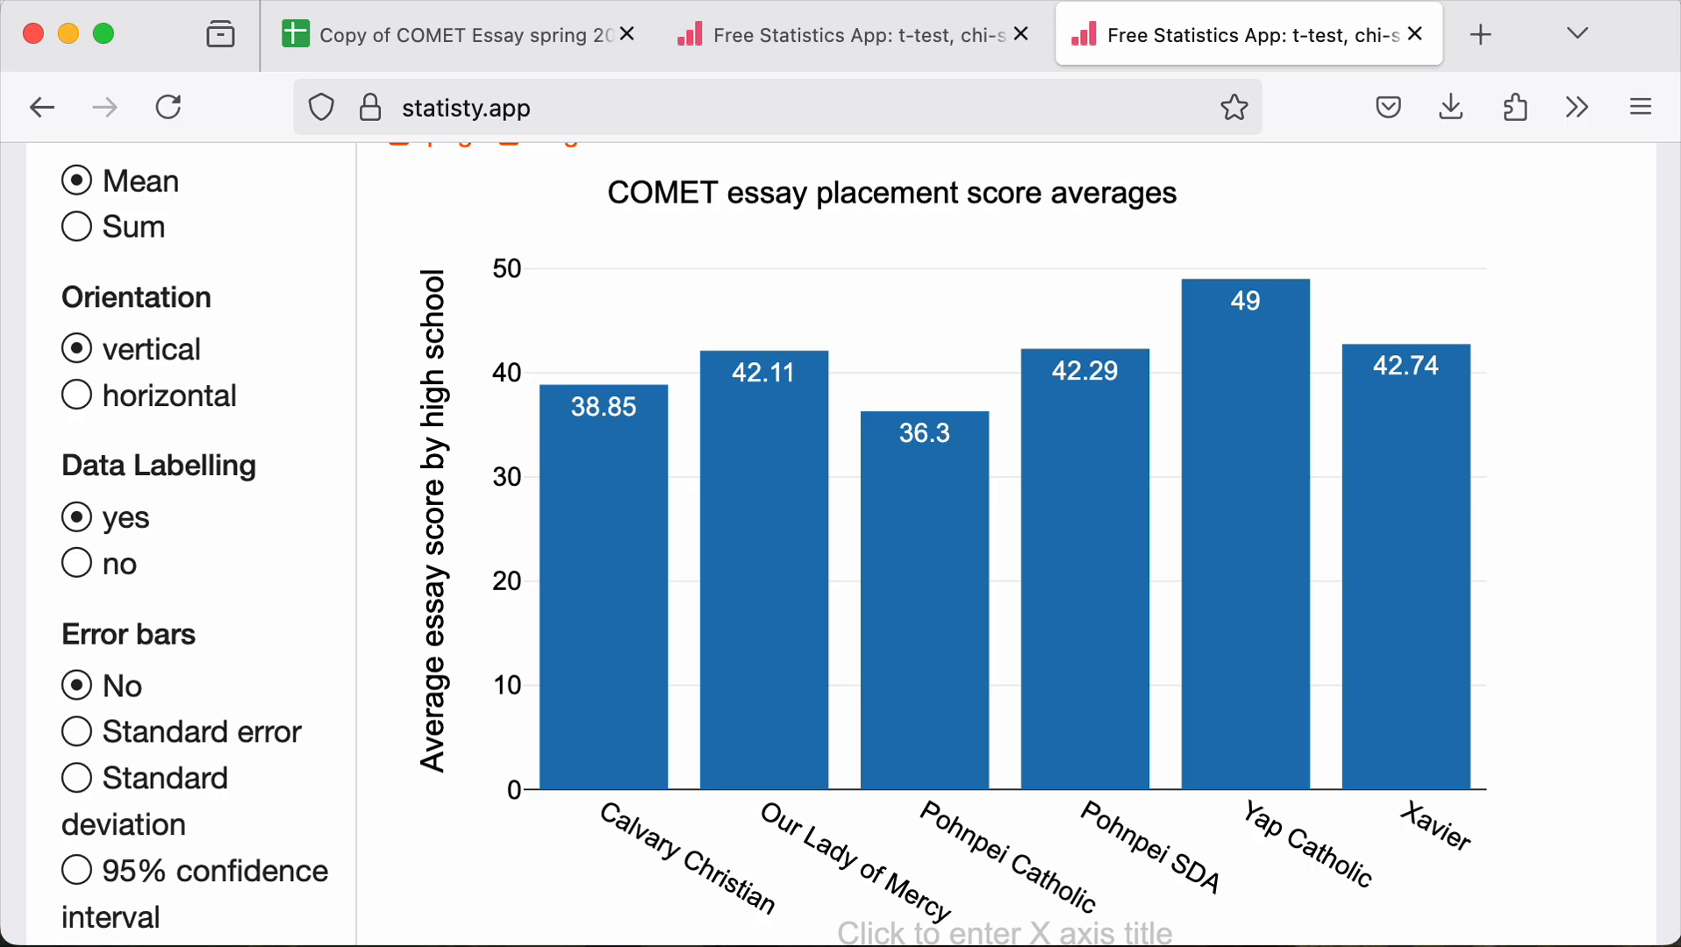
# Capture an area screenshot of the bar chart, including its title, Y axis title and school labels
pyautogui.scroll(1, 629, 246)
pyautogui.scroll(-2, 625, 233)
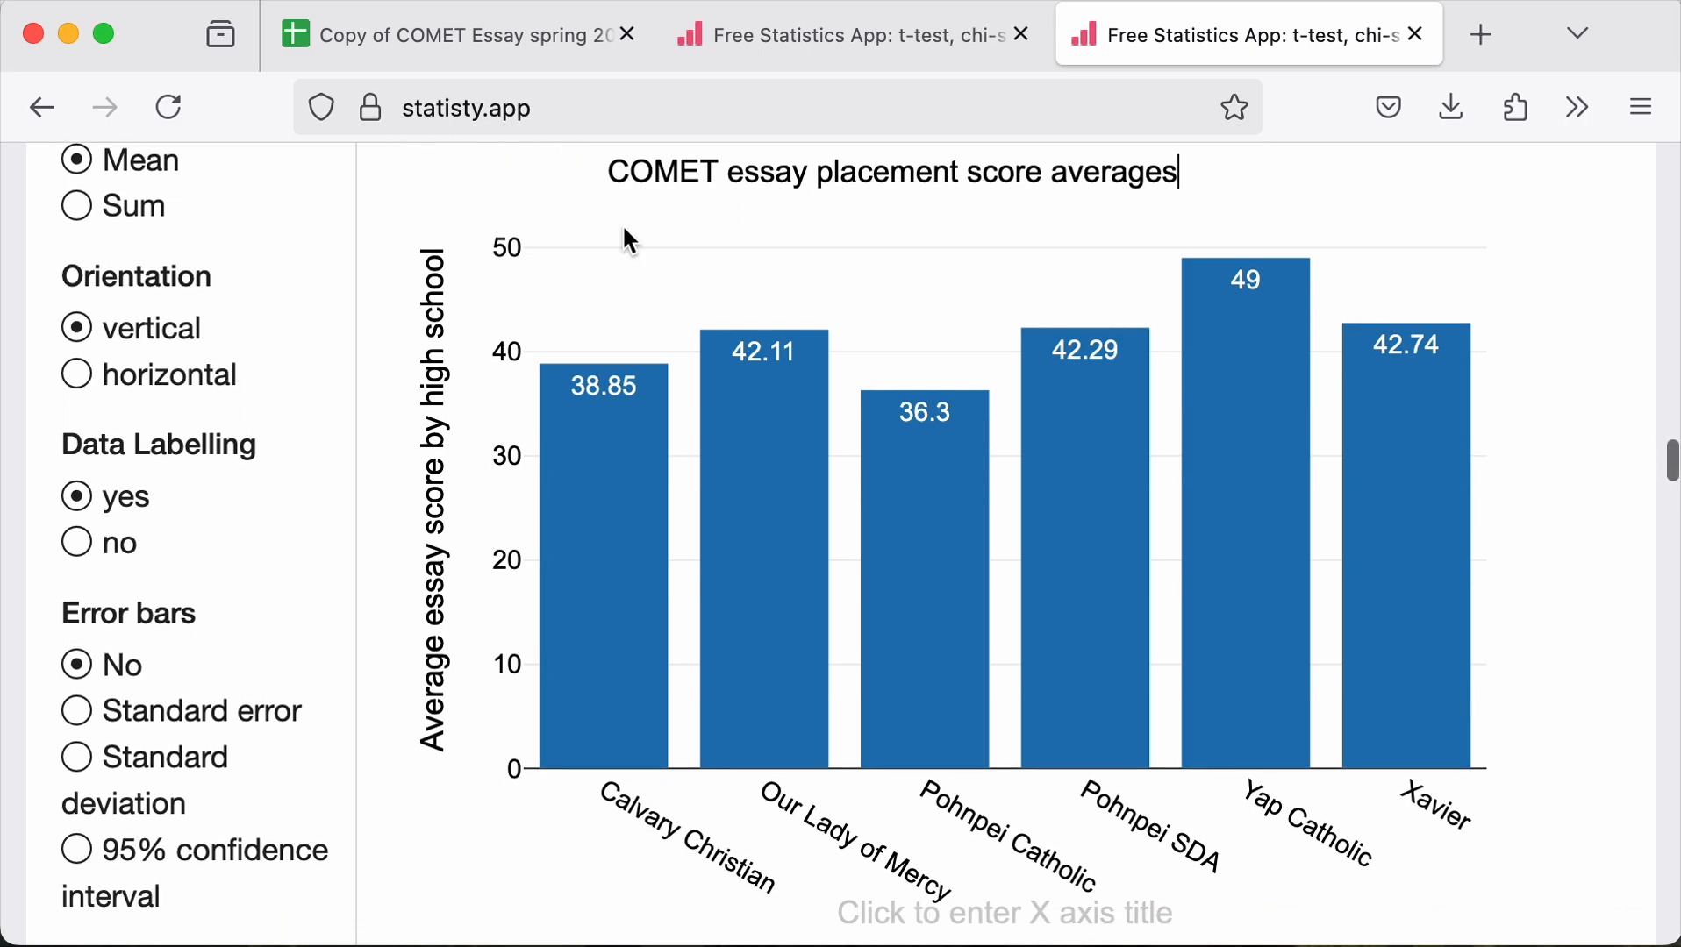
pyautogui.scroll(-1, 625, 230)
pyautogui.scroll(1, 625, 229)
pyautogui.scroll(-1, 625, 230)
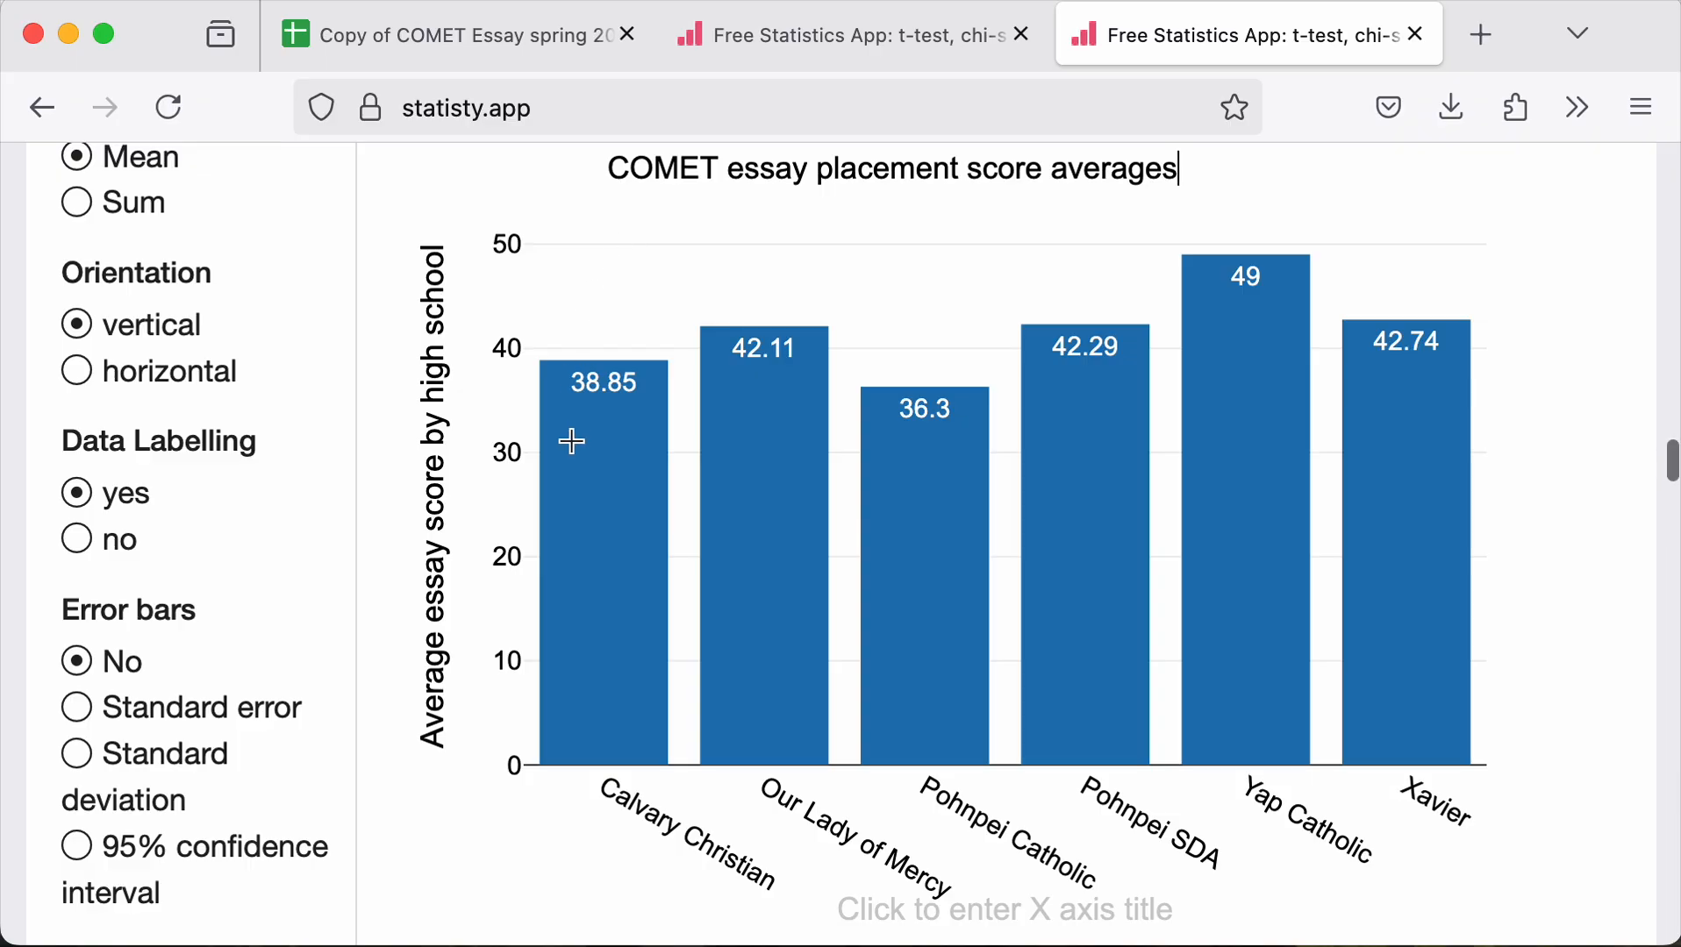
pyautogui.scroll(1, 572, 442)
pyautogui.press('super+shift+4')
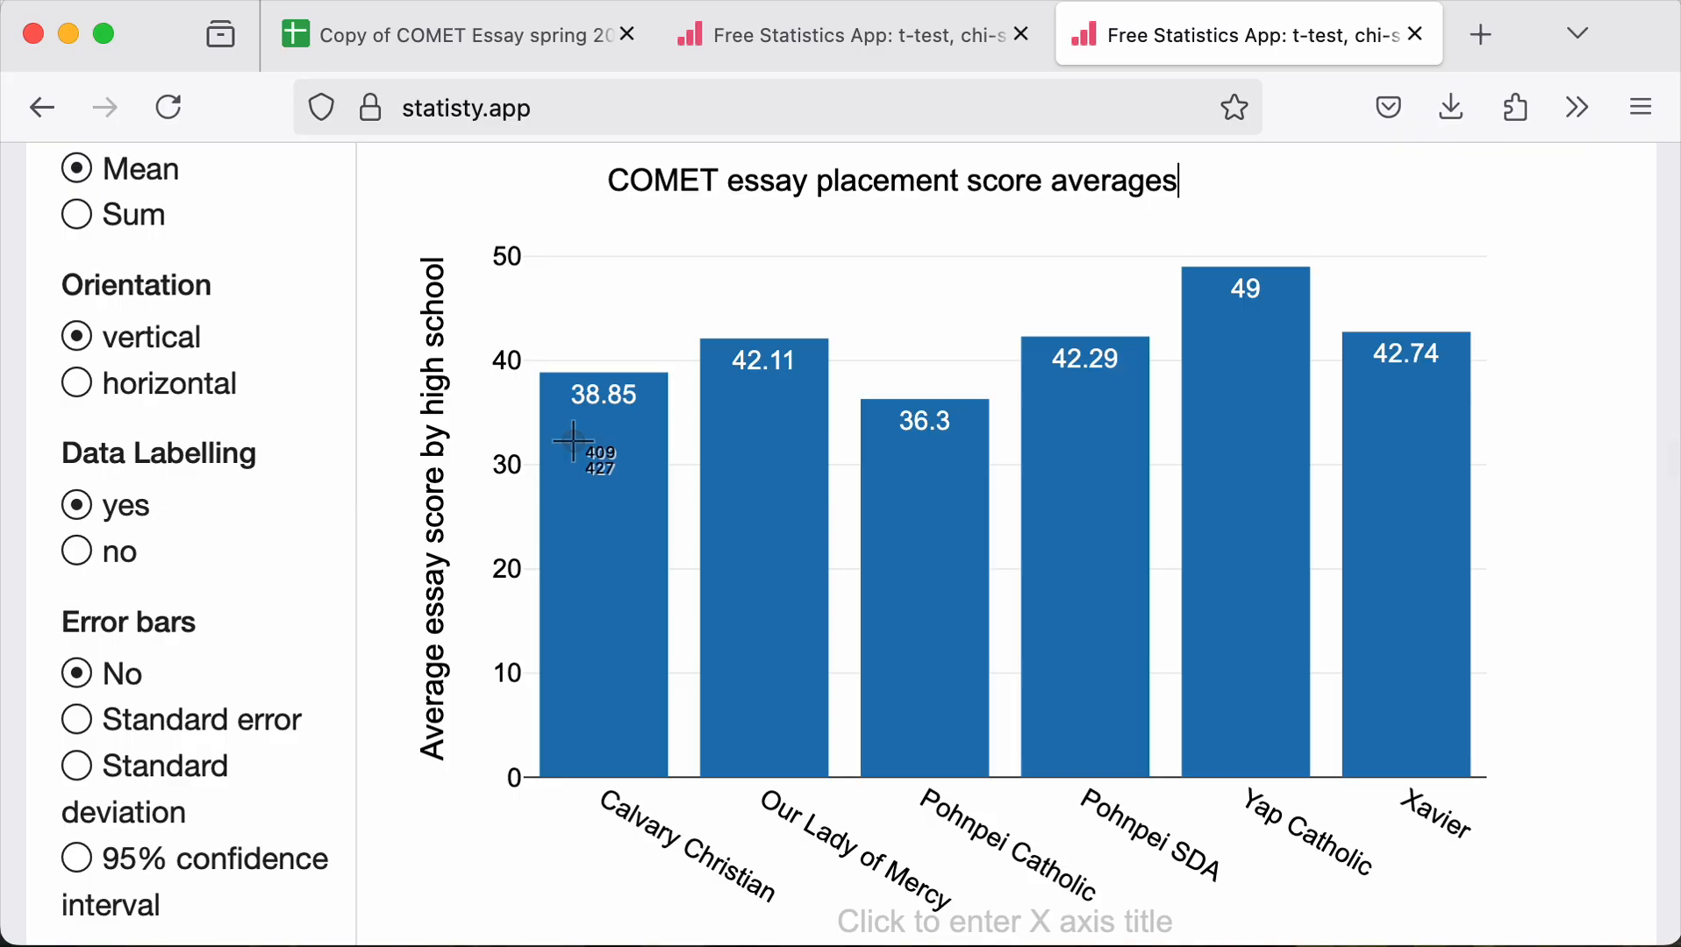
pyautogui.moveTo(376, 149); pyautogui.dragTo(1560, 911)
# Hide Yap Catholic, Calvary Christian, Our Lady of Mercy and Pohnpei Catholic in the histogram to compare Pohnpei SDA with Xavier
pyautogui.scroll(-10, 1558, 910)
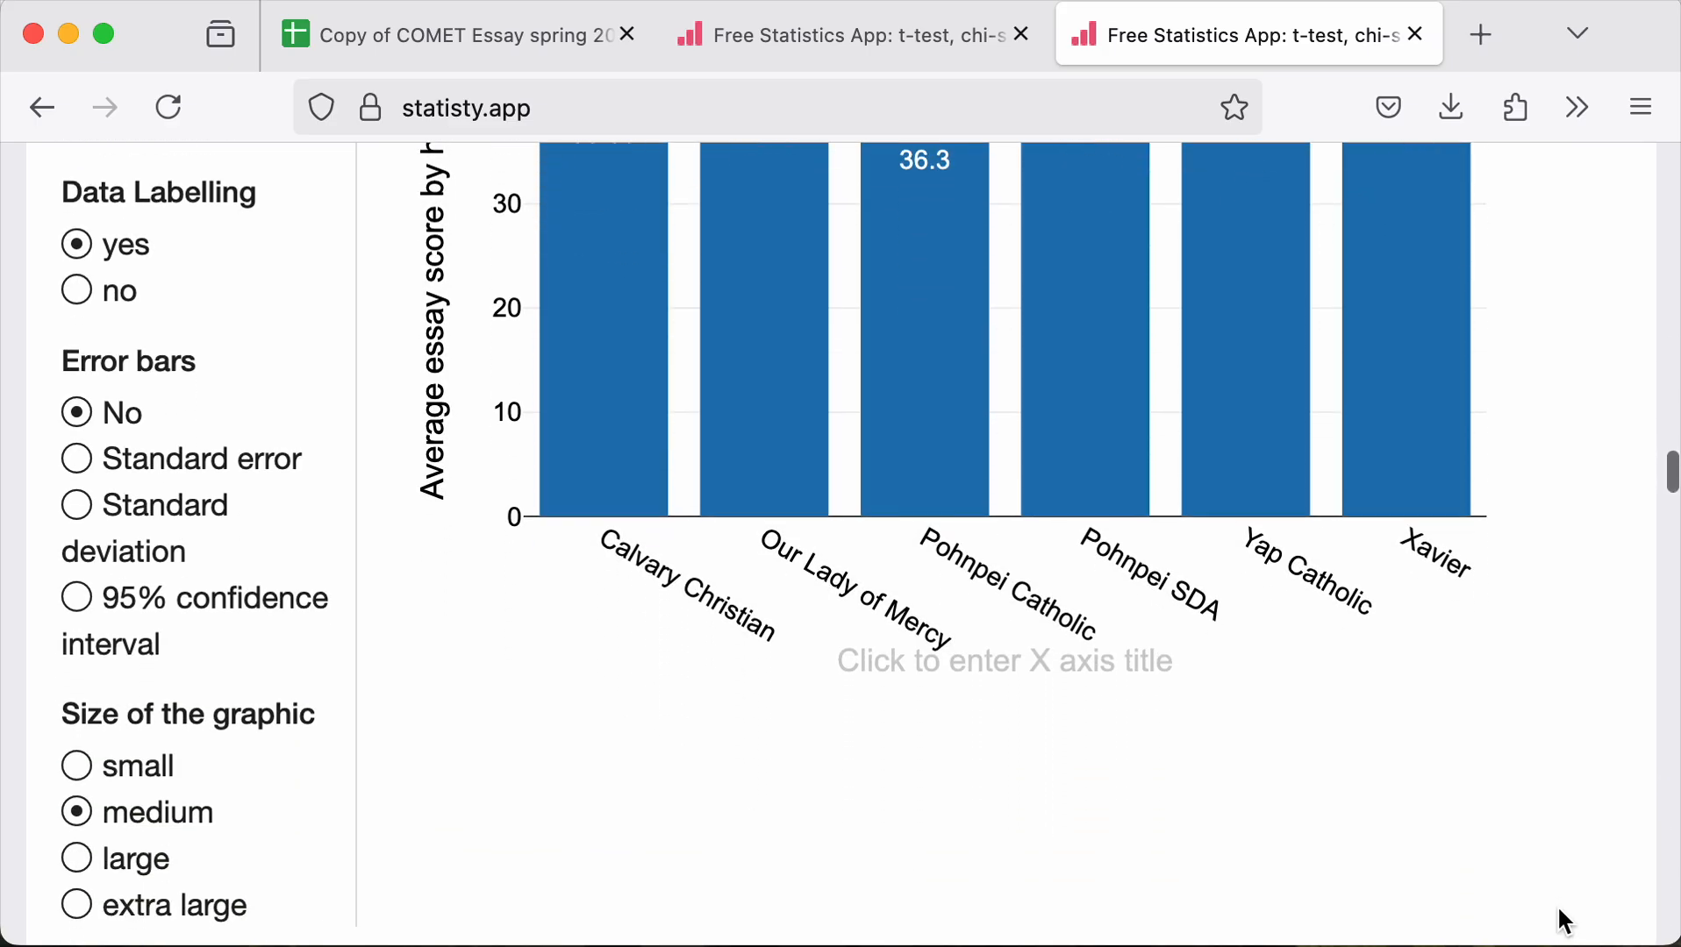
pyautogui.scroll(-6, 1558, 910)
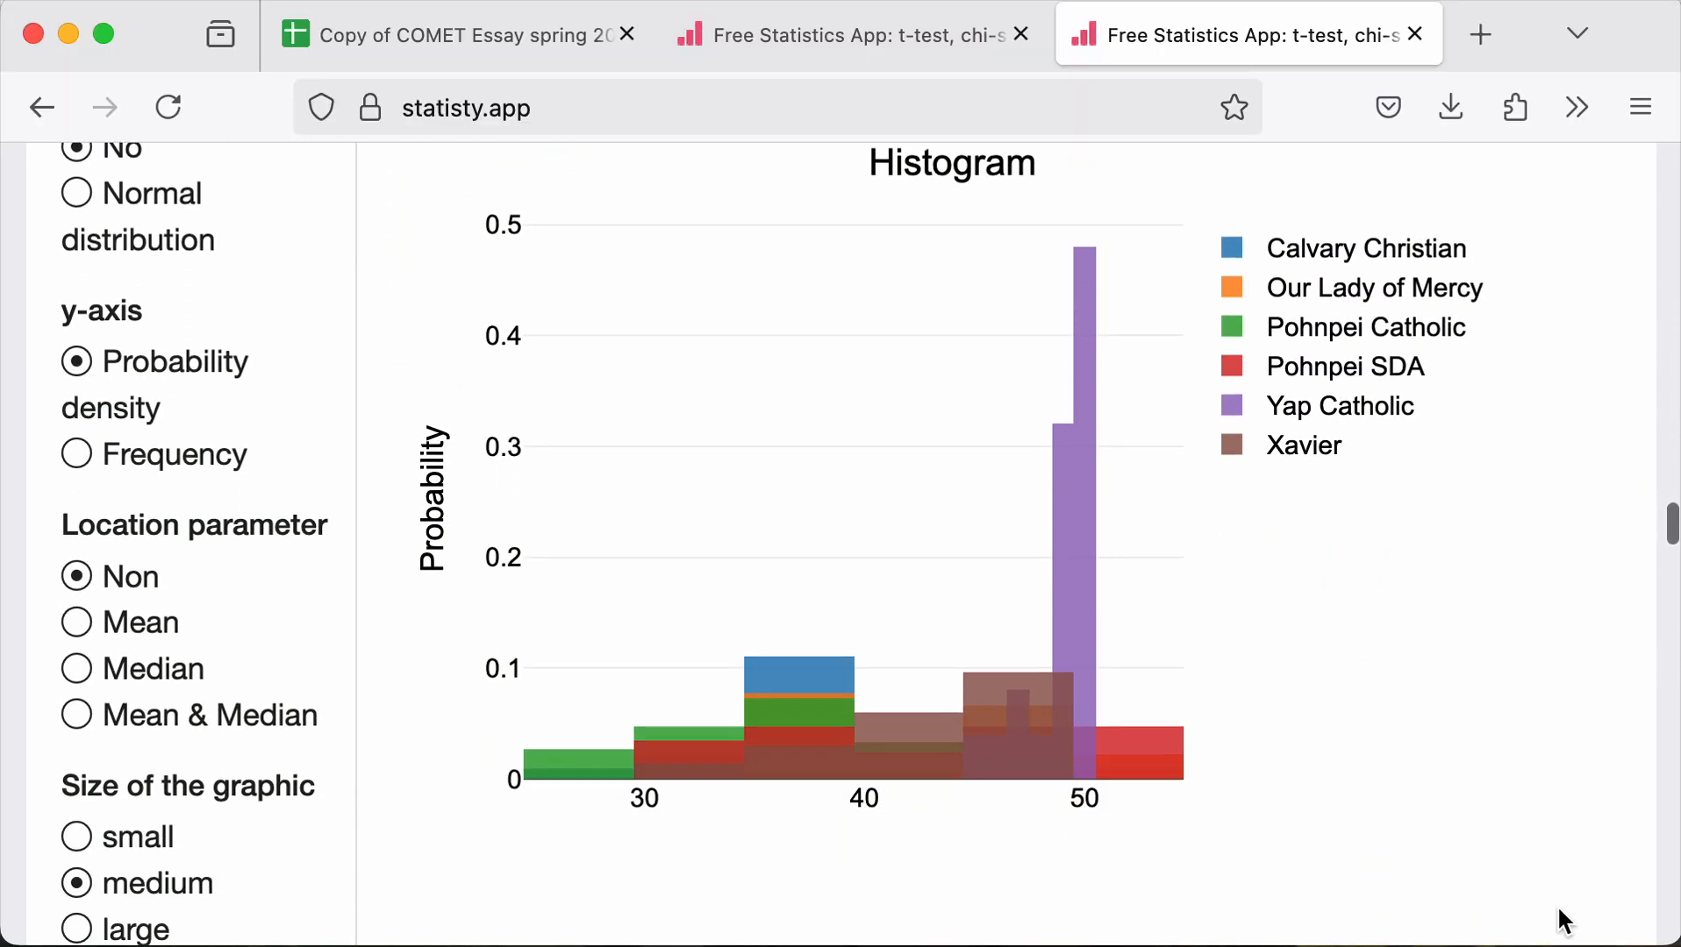
pyautogui.scroll(1, 1557, 905)
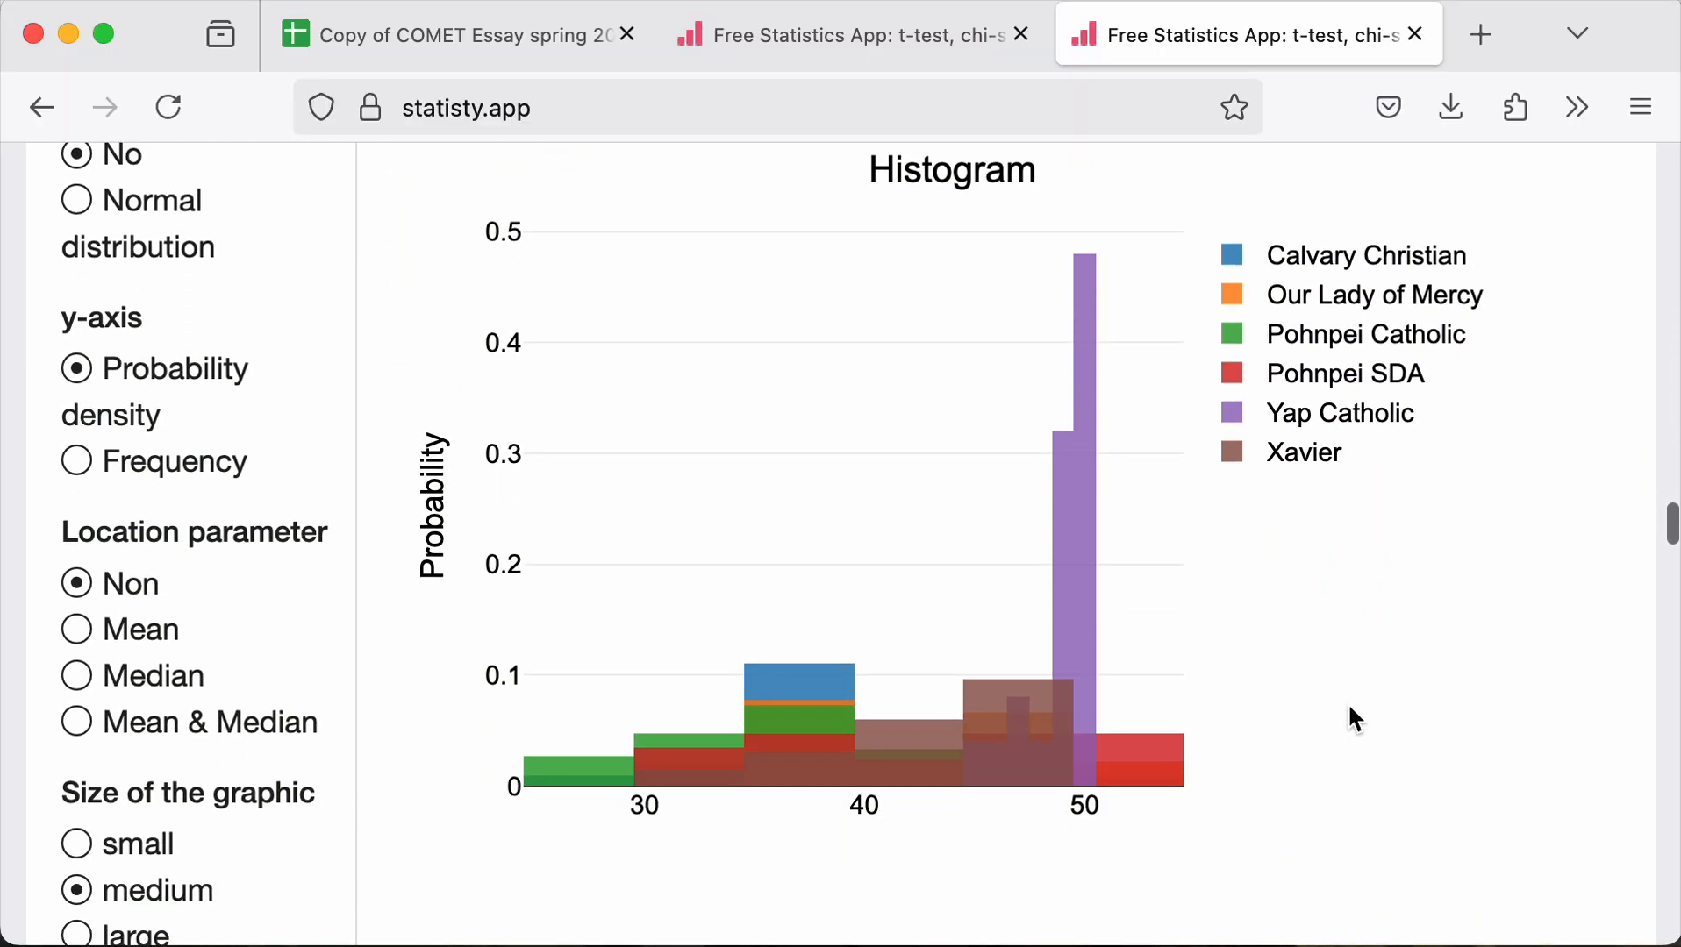
pyautogui.click(1239, 428)
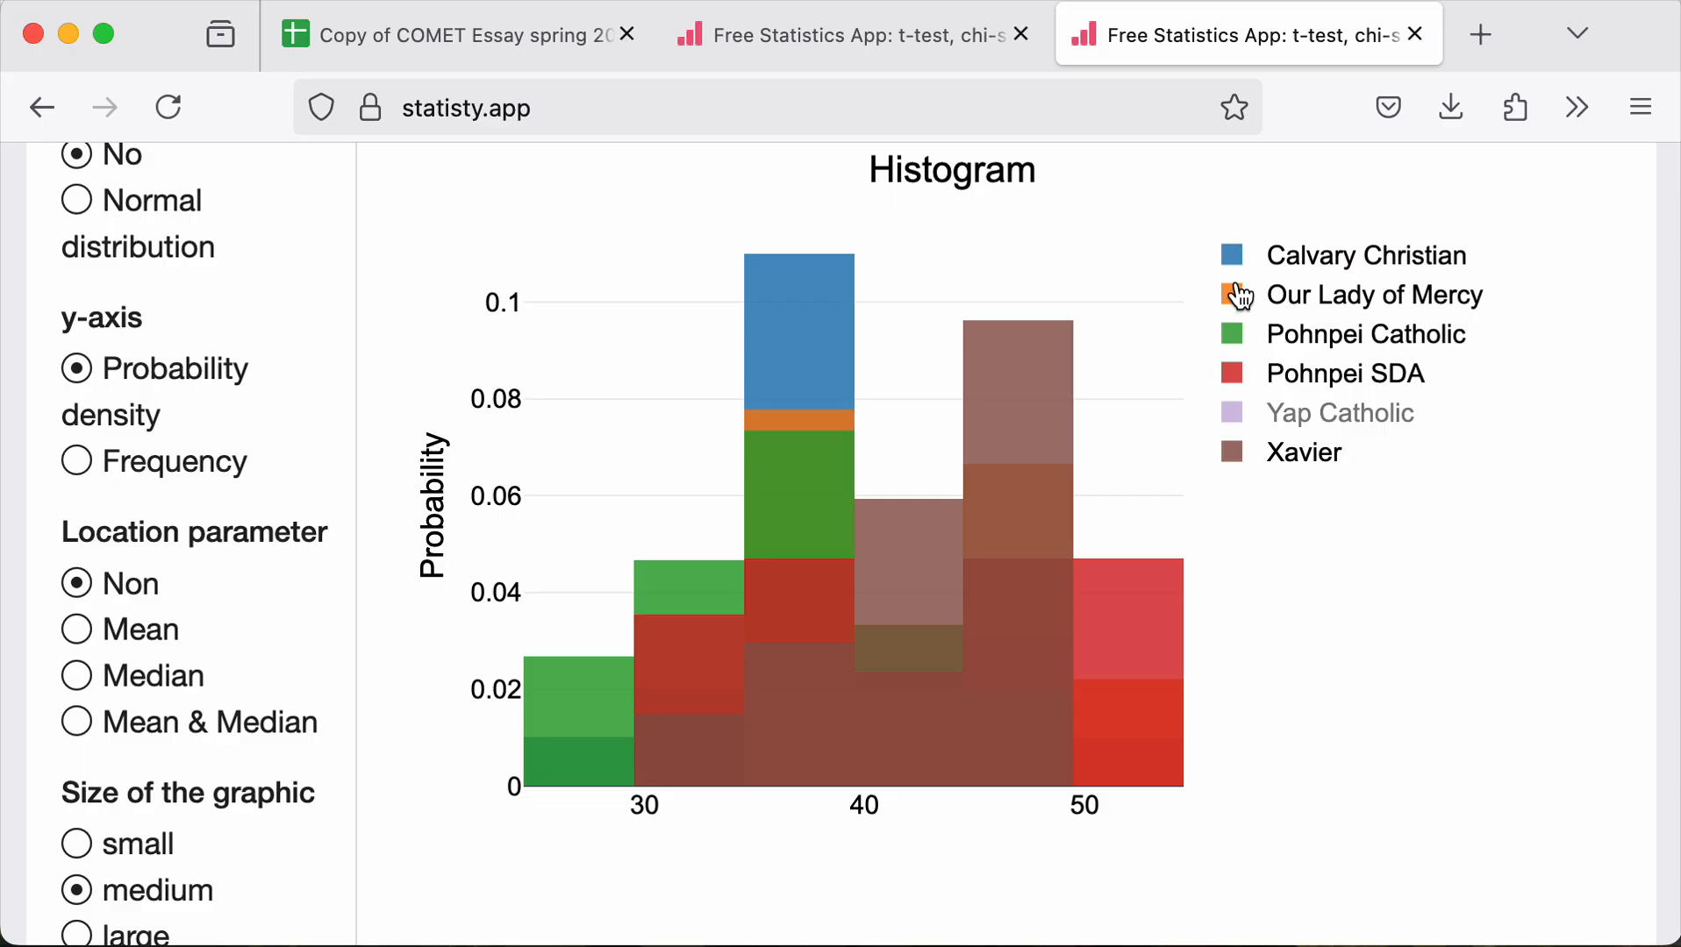
pyautogui.click(1235, 255)
pyautogui.click(1234, 292)
pyautogui.click(1233, 341)
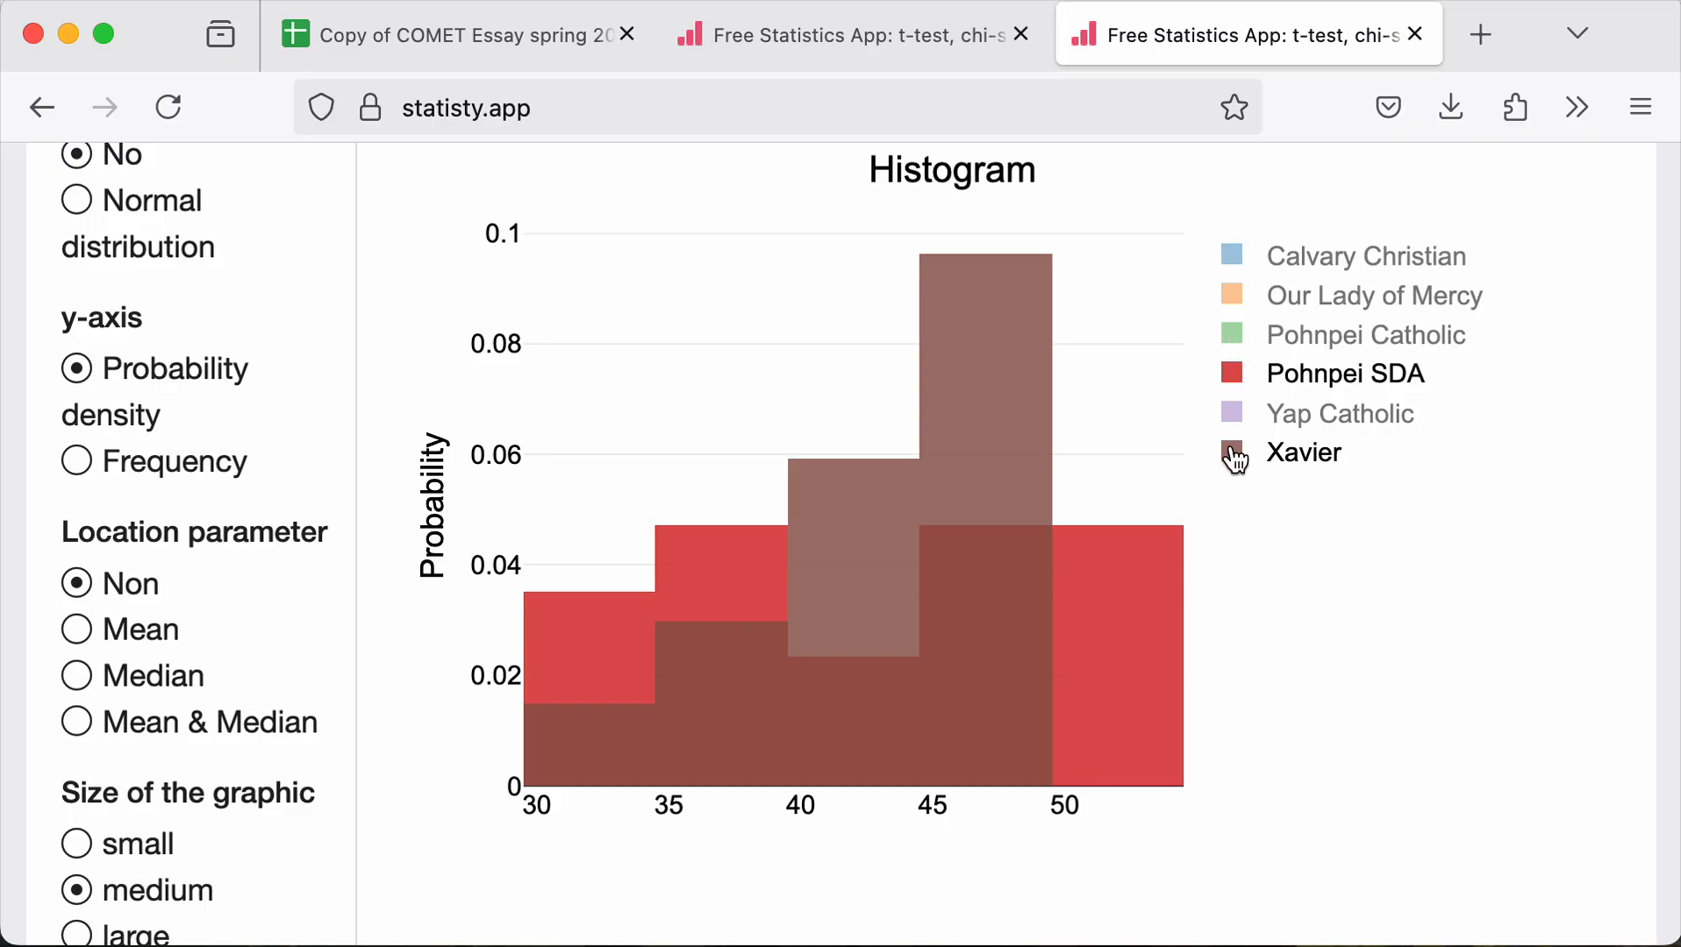
pyautogui.moveTo(1000, 462)
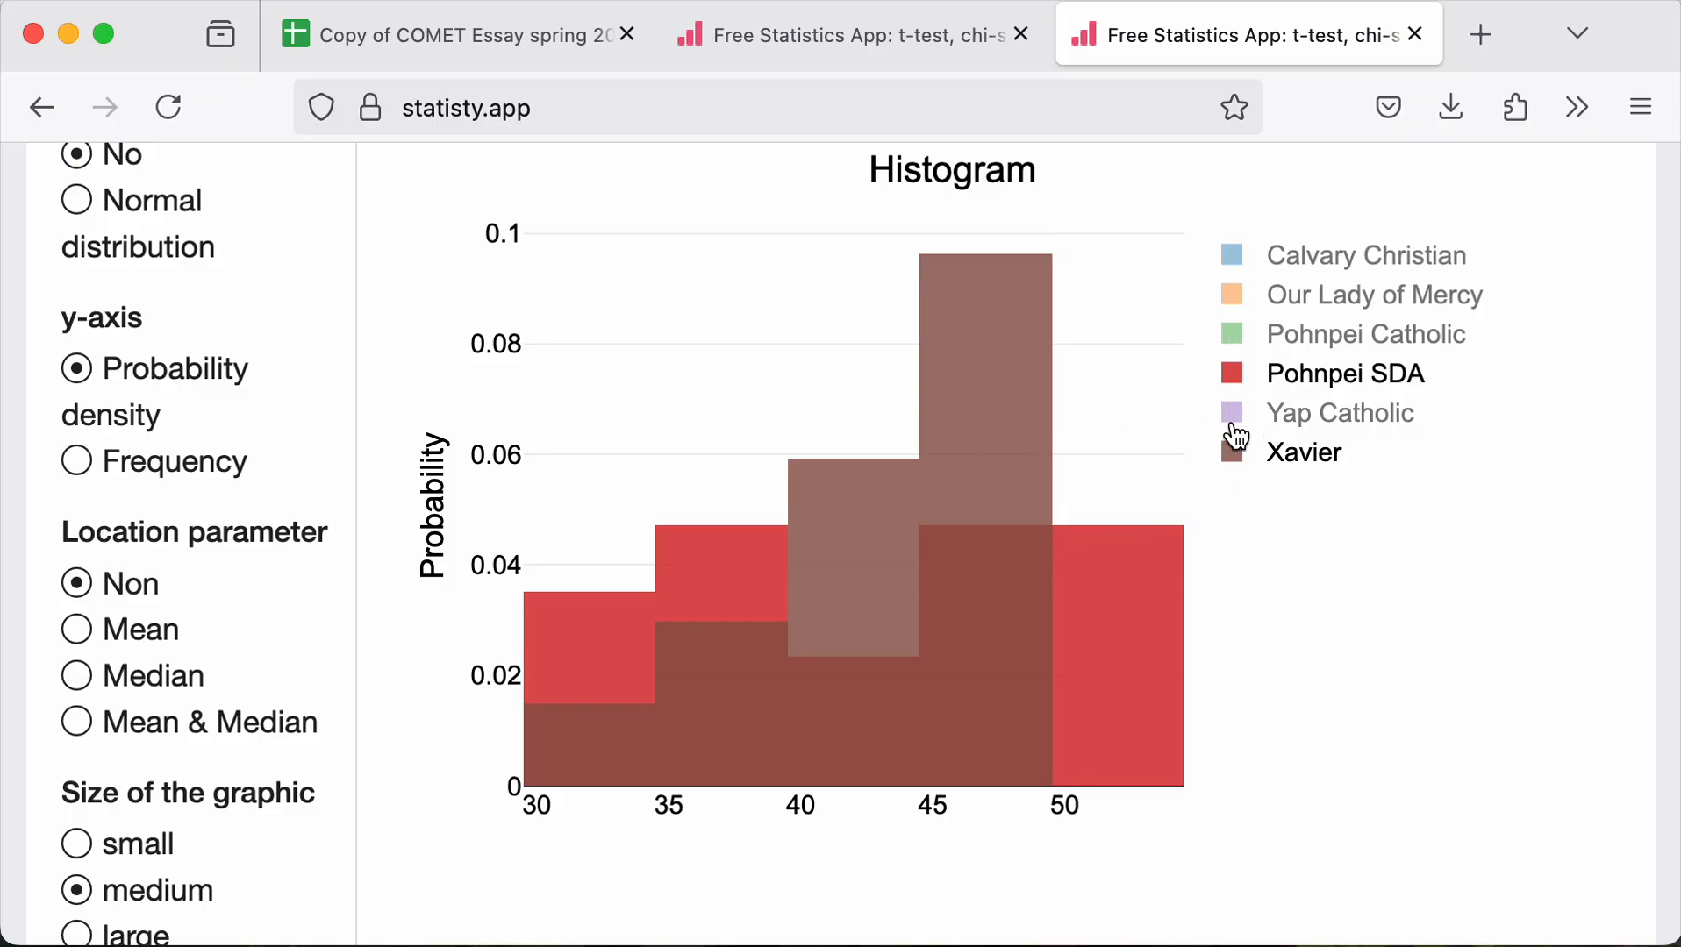
# Hide Xavier and Pohnpei SDA in the histogram and show Pohnpei Catholic on its own
pyautogui.click(1237, 456)
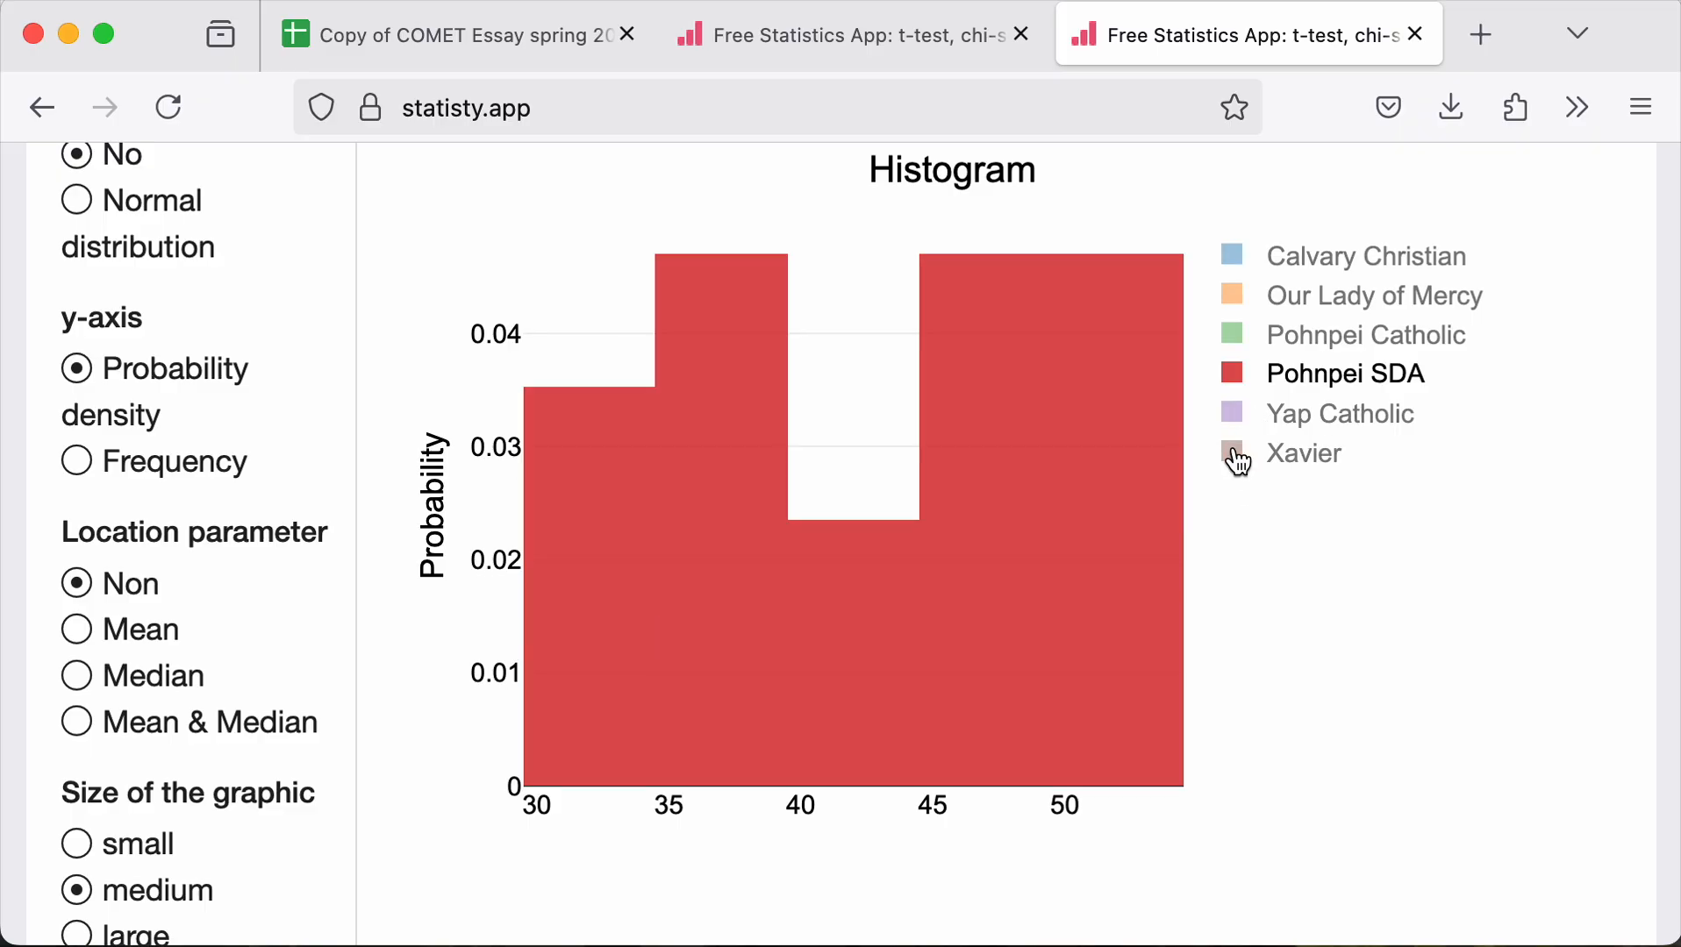
pyautogui.click(1238, 374)
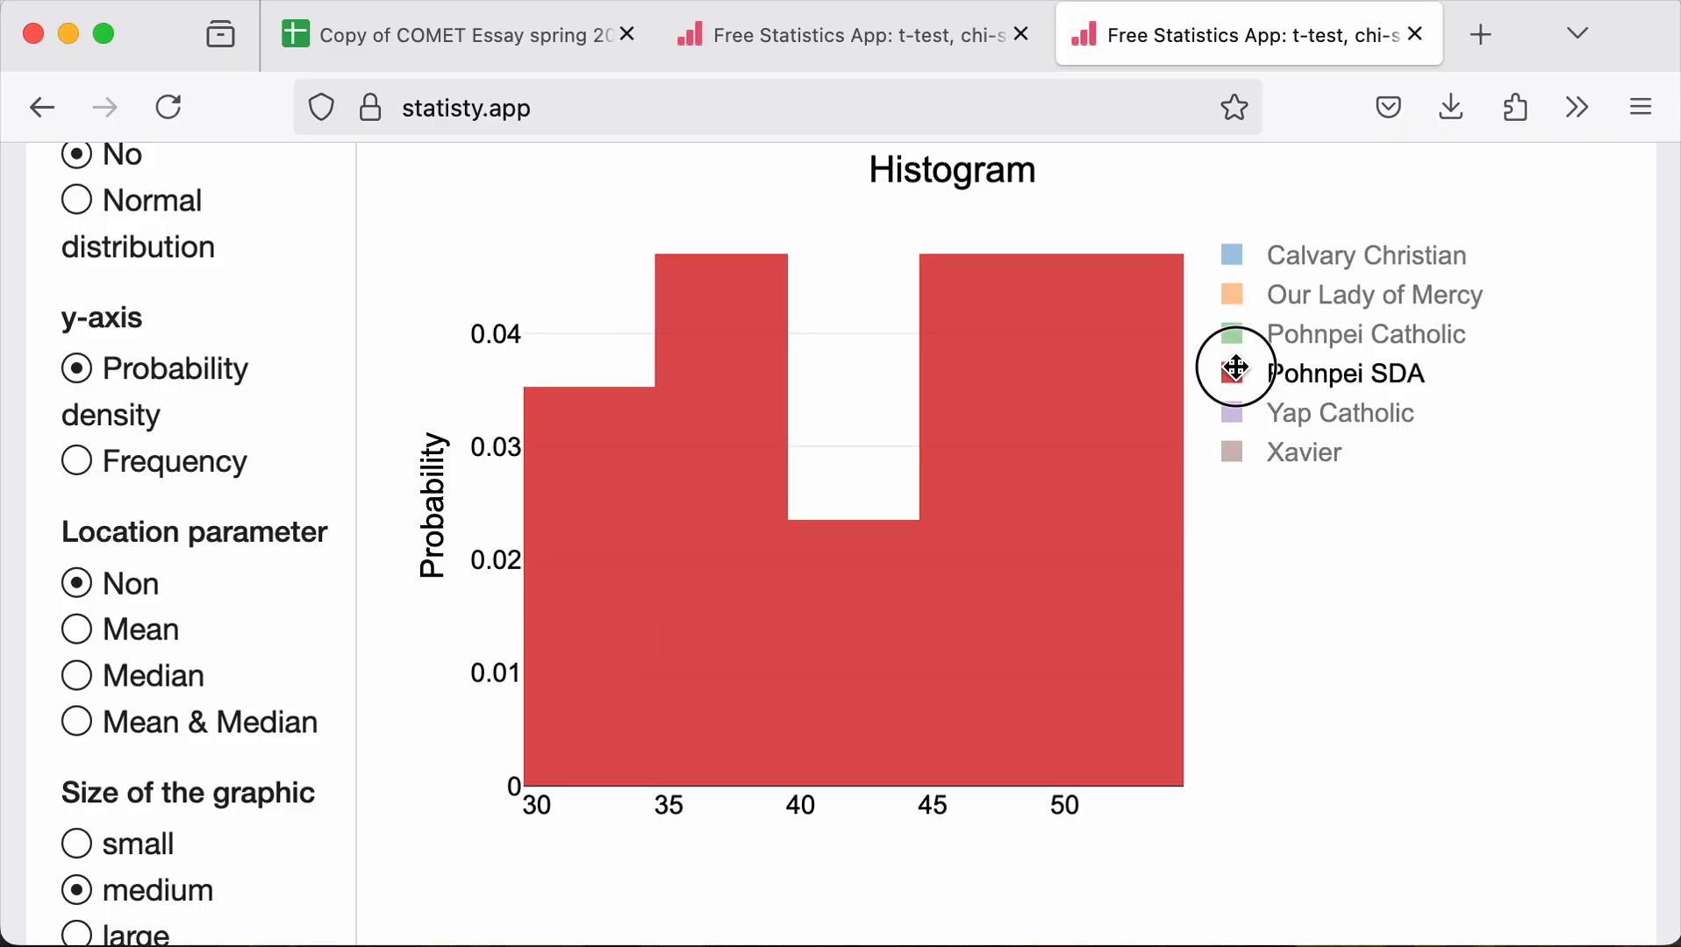
pyautogui.click(1237, 337)
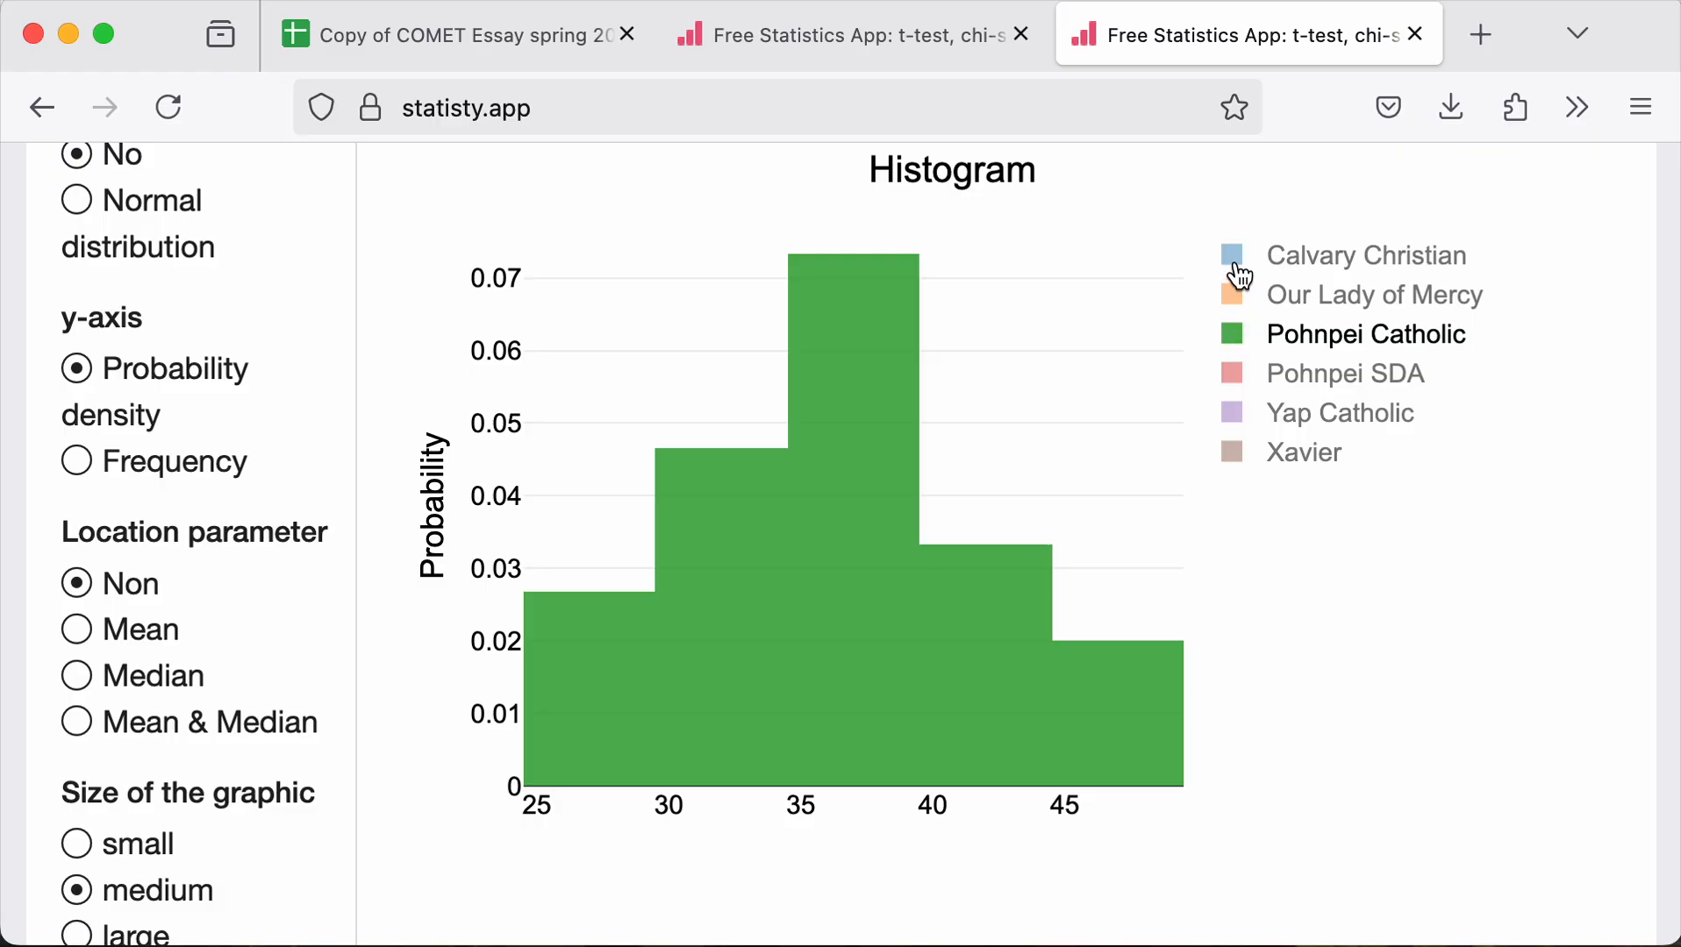
# Show Calvary Christian, Our Lady of Mercy, Pohnpei SDA, Yap Catholic and Xavier in the histogram again
pyautogui.click(1240, 260)
pyautogui.click(1235, 300)
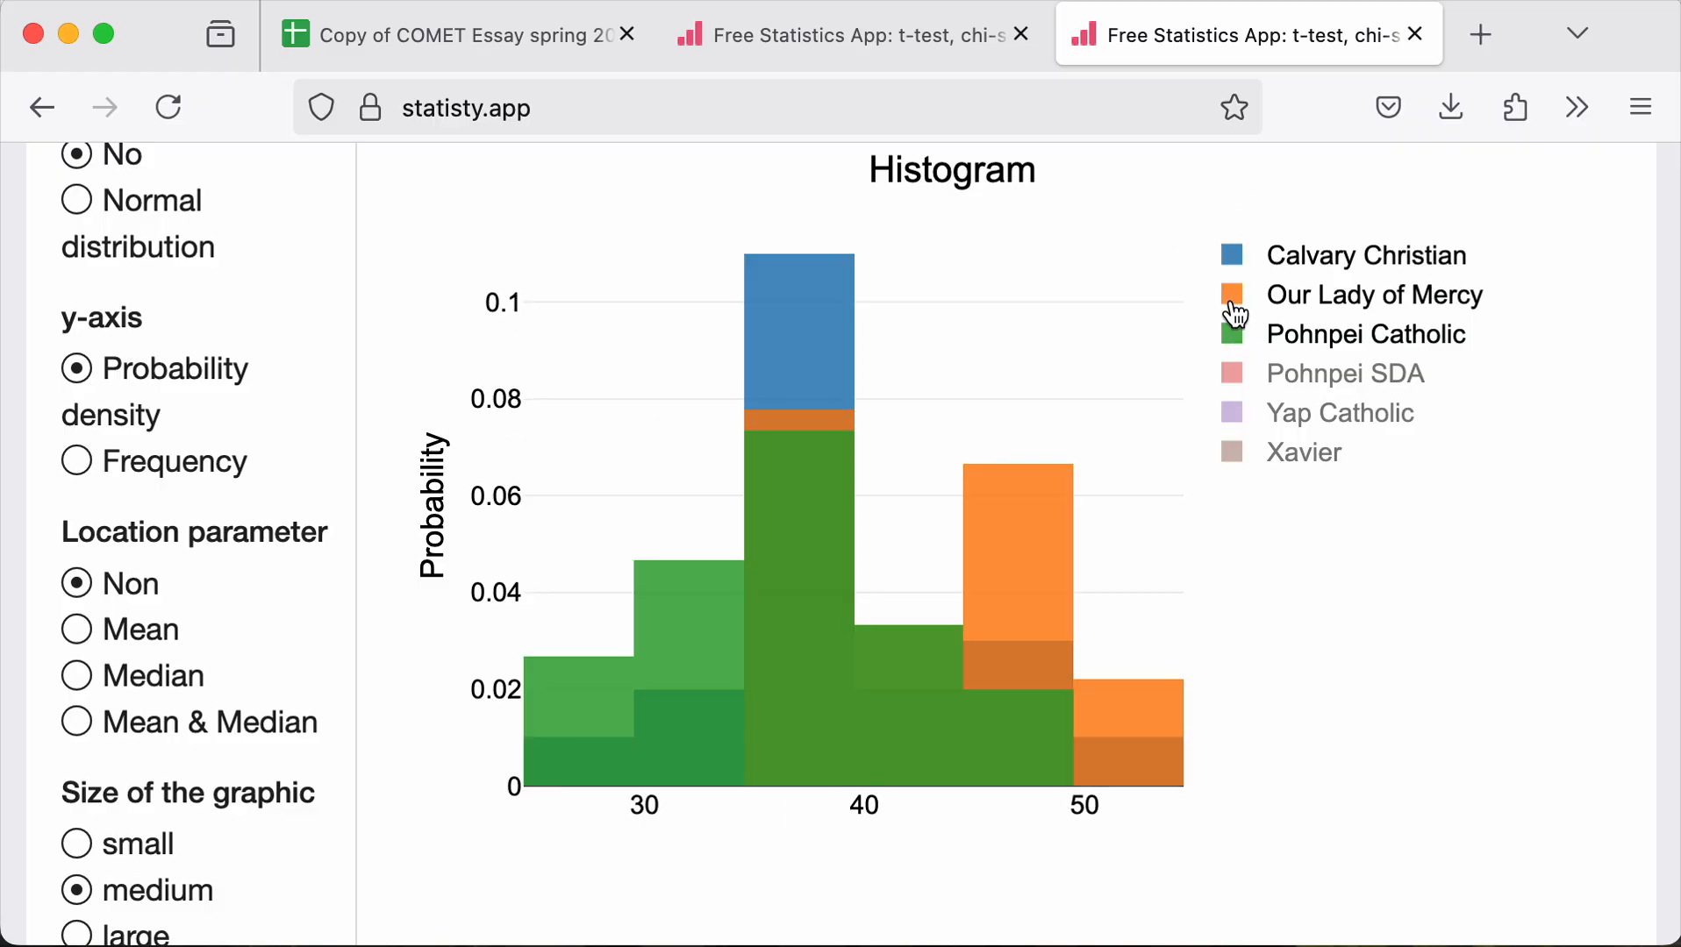
pyautogui.click(1236, 379)
pyautogui.click(1238, 408)
pyautogui.click(1234, 450)
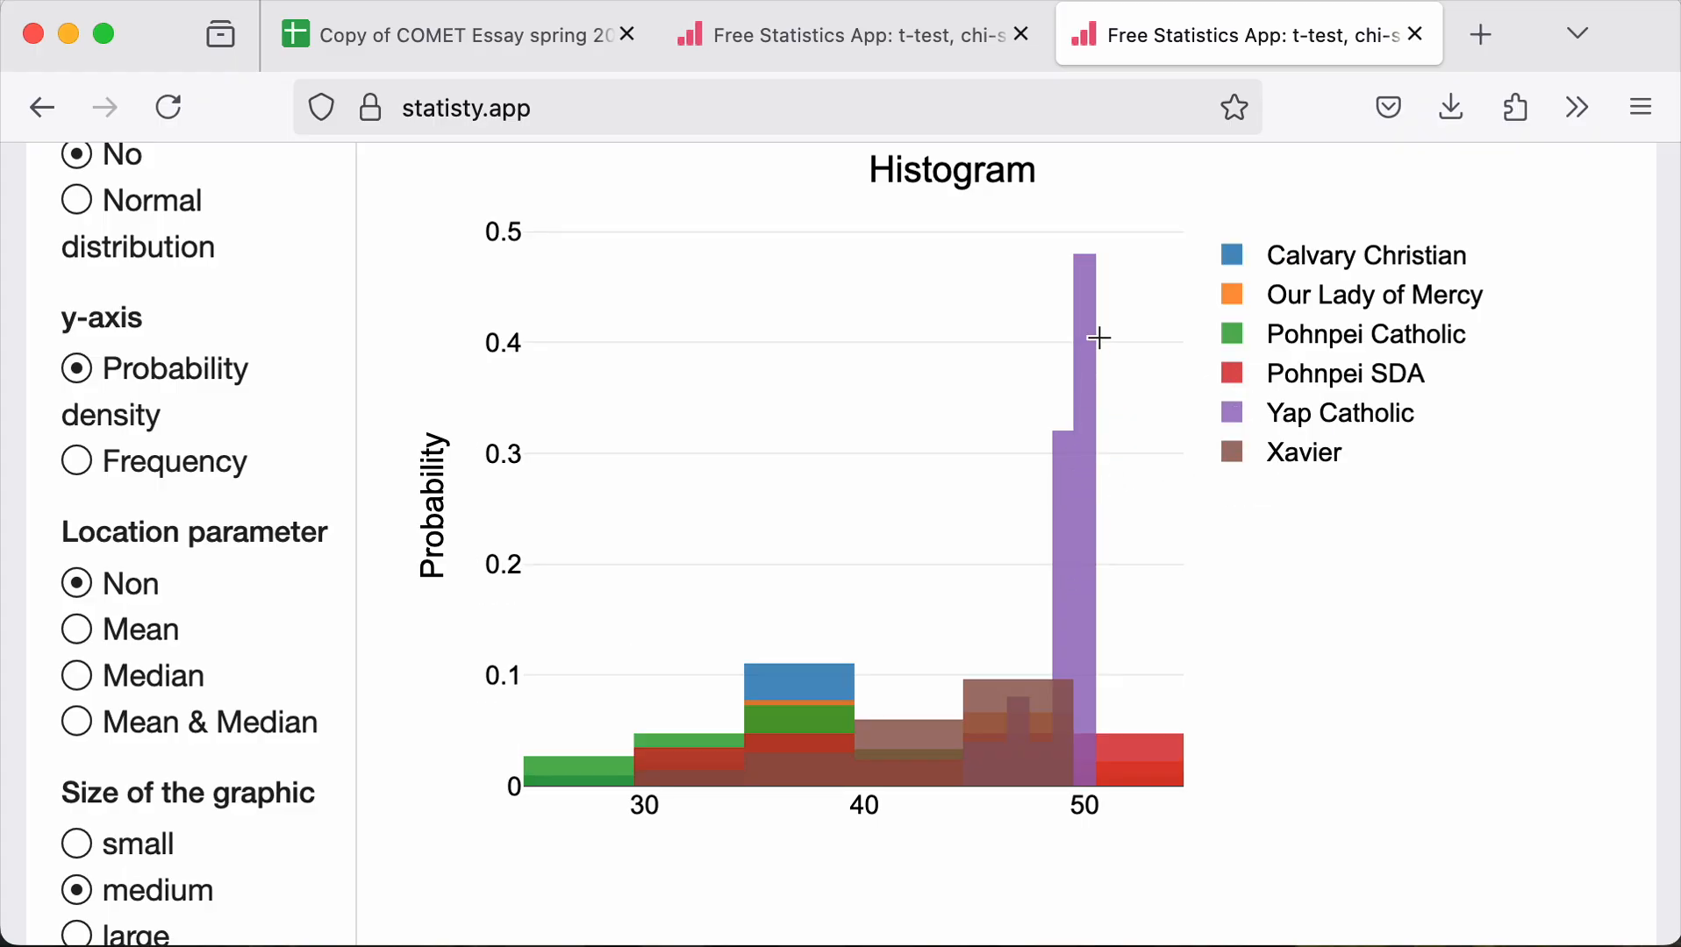
# Capture an area screenshot of the histogram of all six schools, including its title and legend
pyautogui.moveTo(1085, 287)
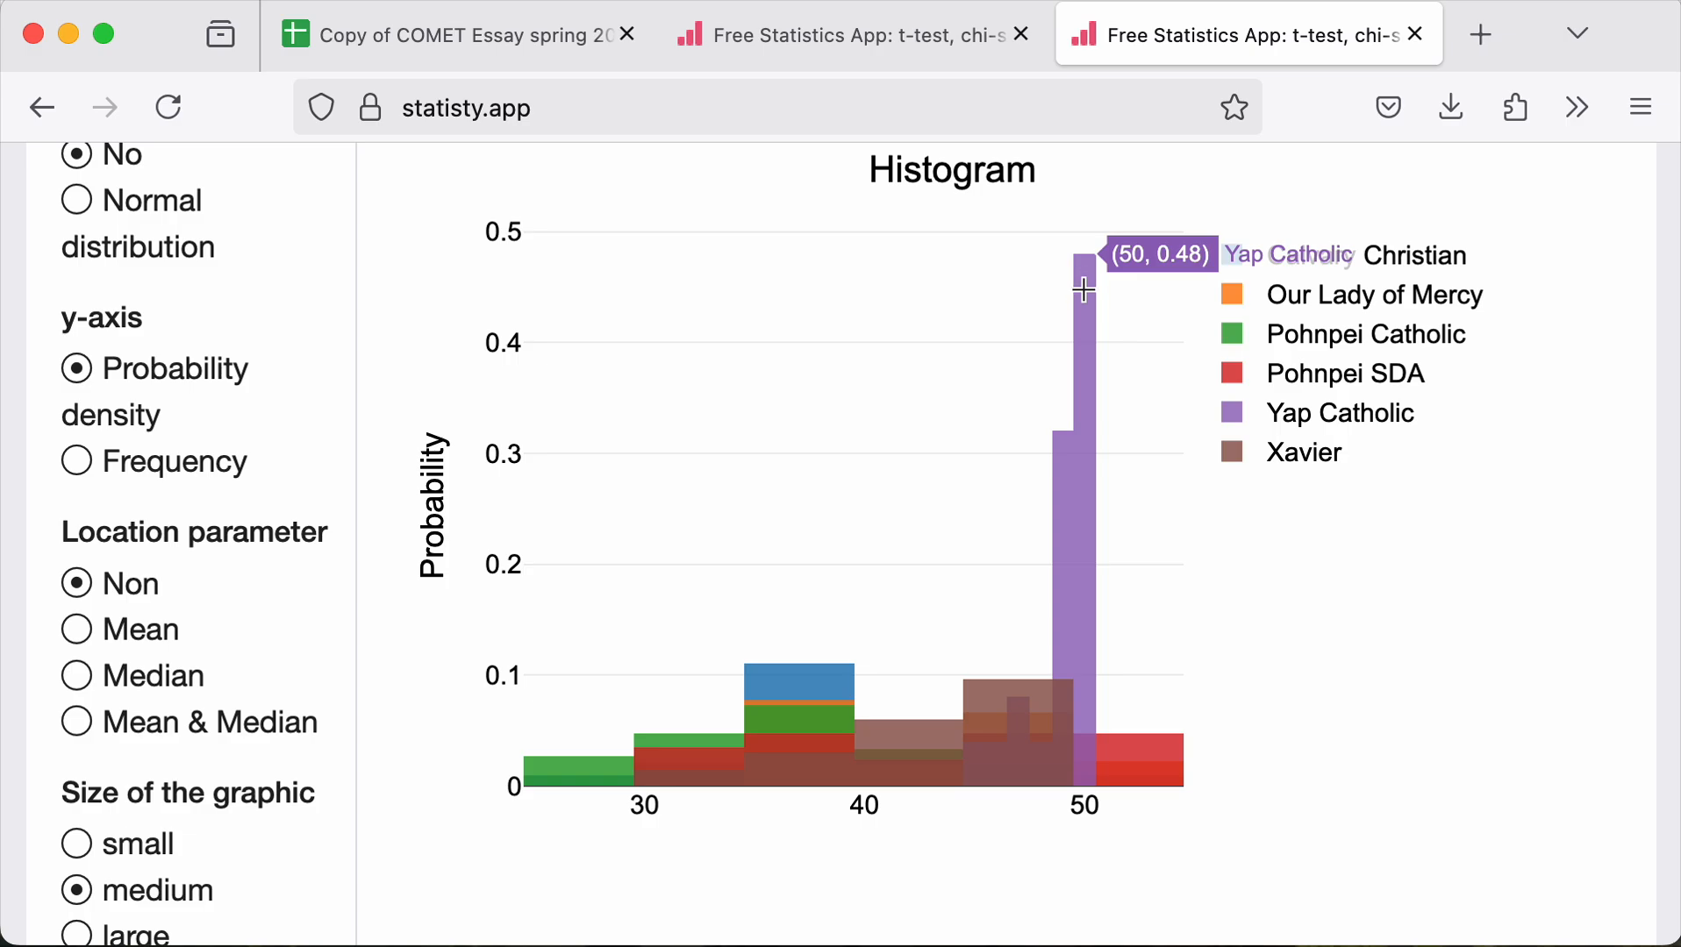
pyautogui.scroll(1, 1086, 289)
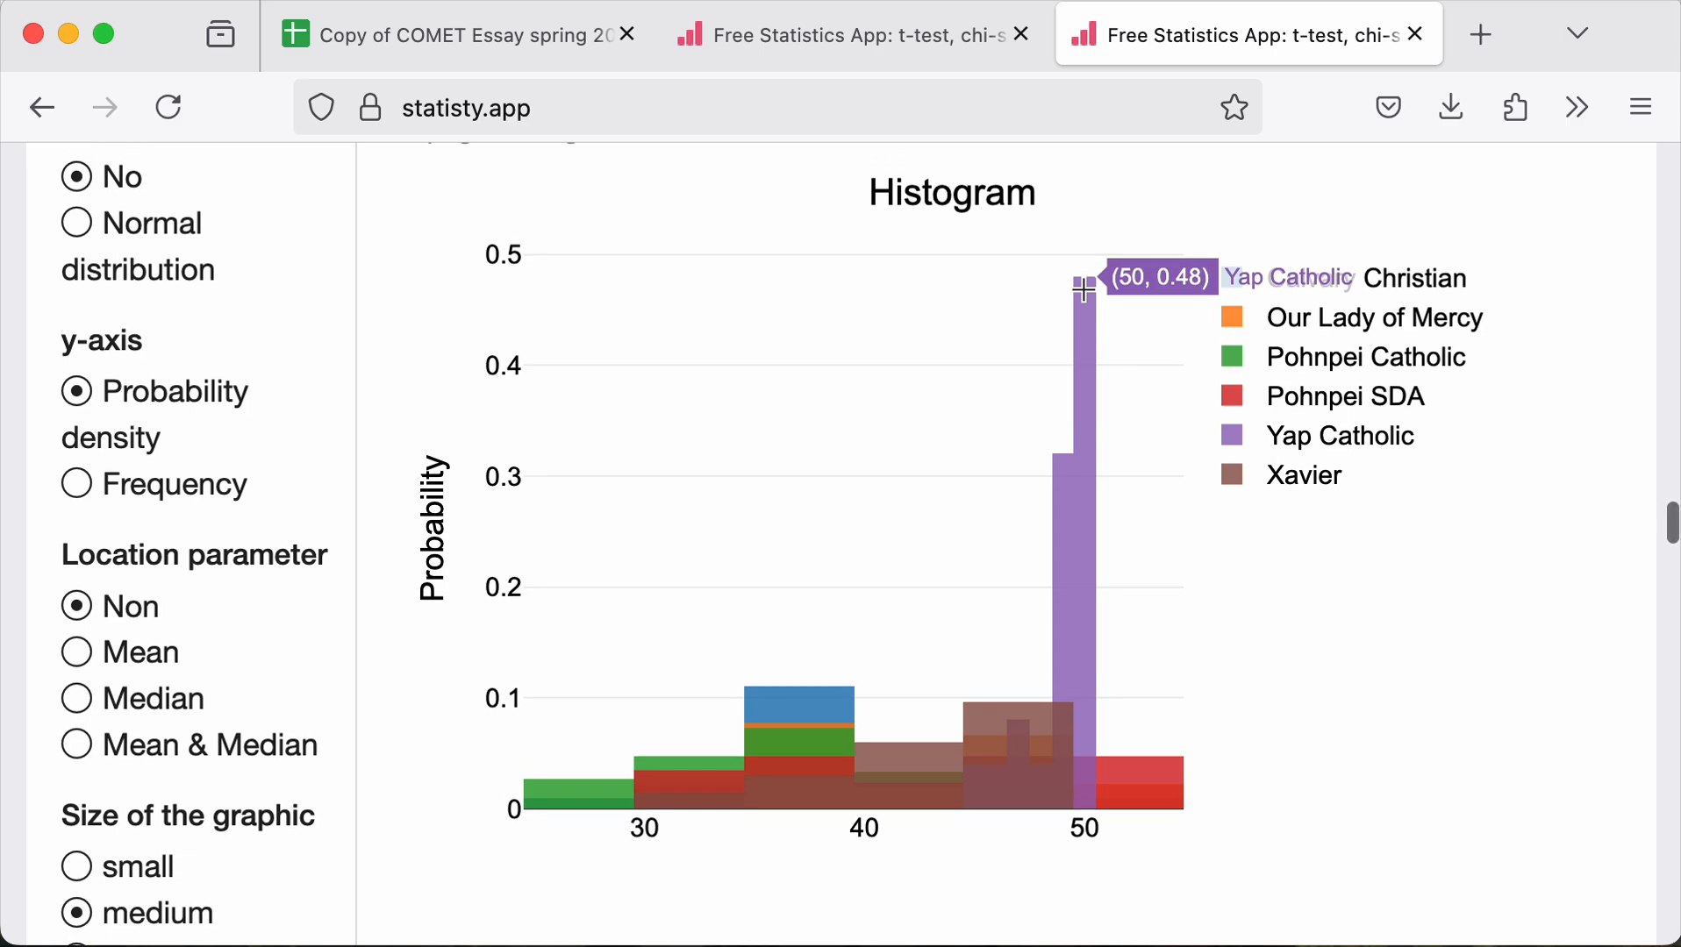
pyautogui.press('super+shift+4')
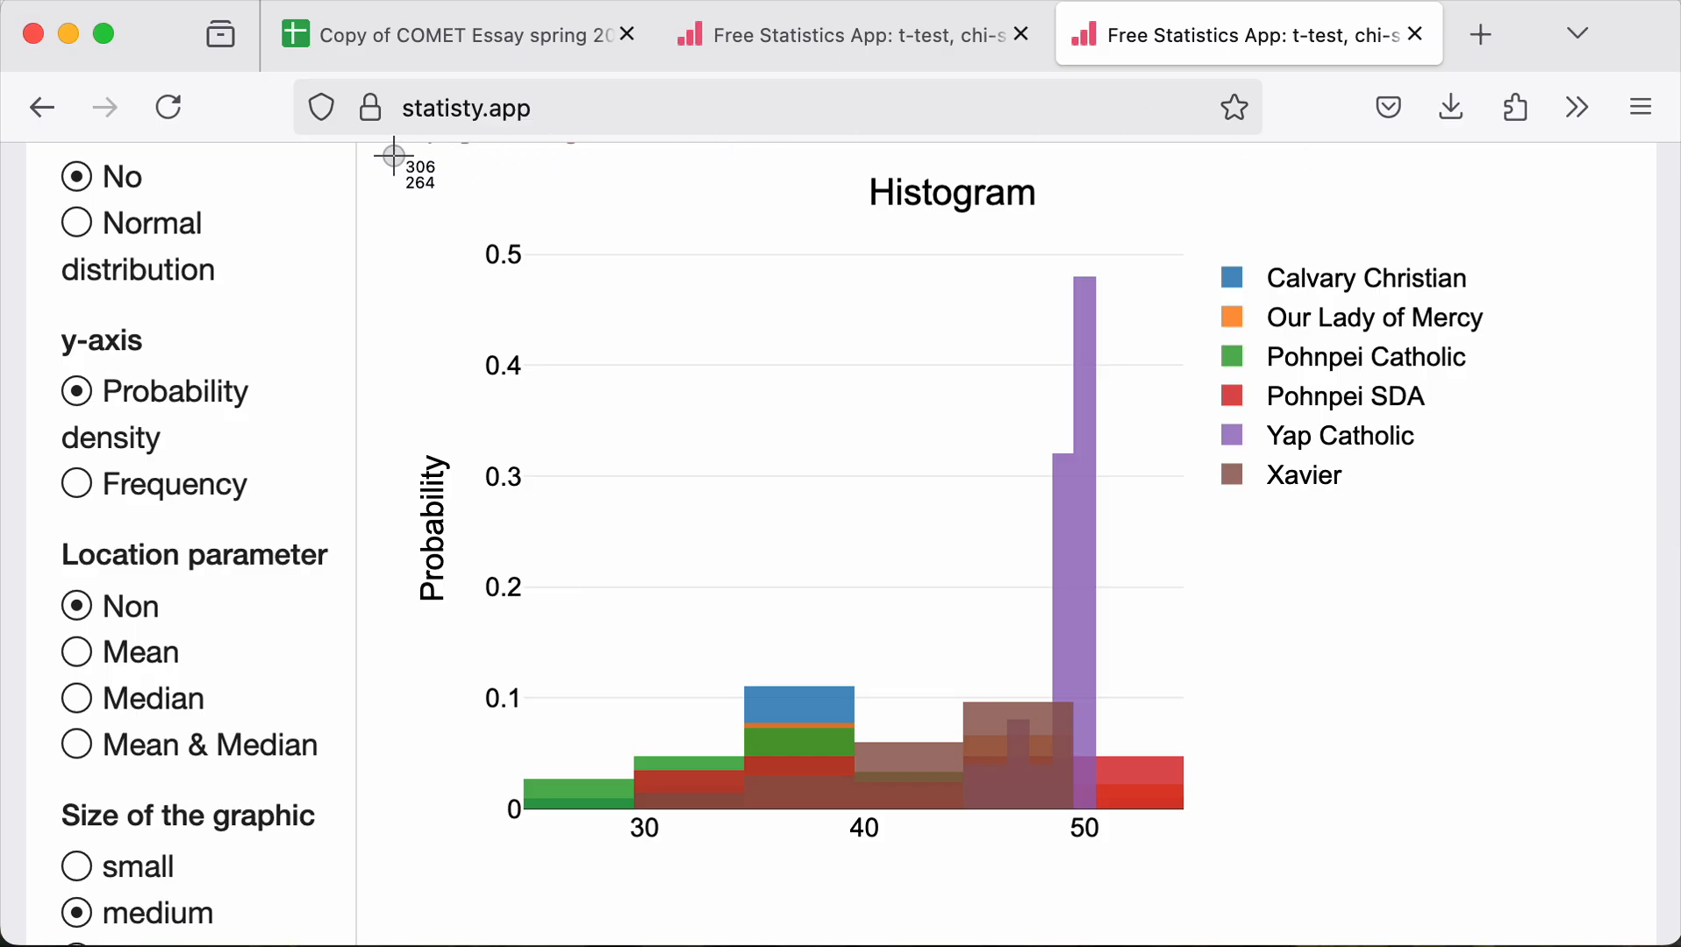
pyautogui.moveTo(375, 152); pyautogui.dragTo(1588, 860)
# Show the individual data points on the box plot of the six schools
pyautogui.scroll(-10, 1587, 857)
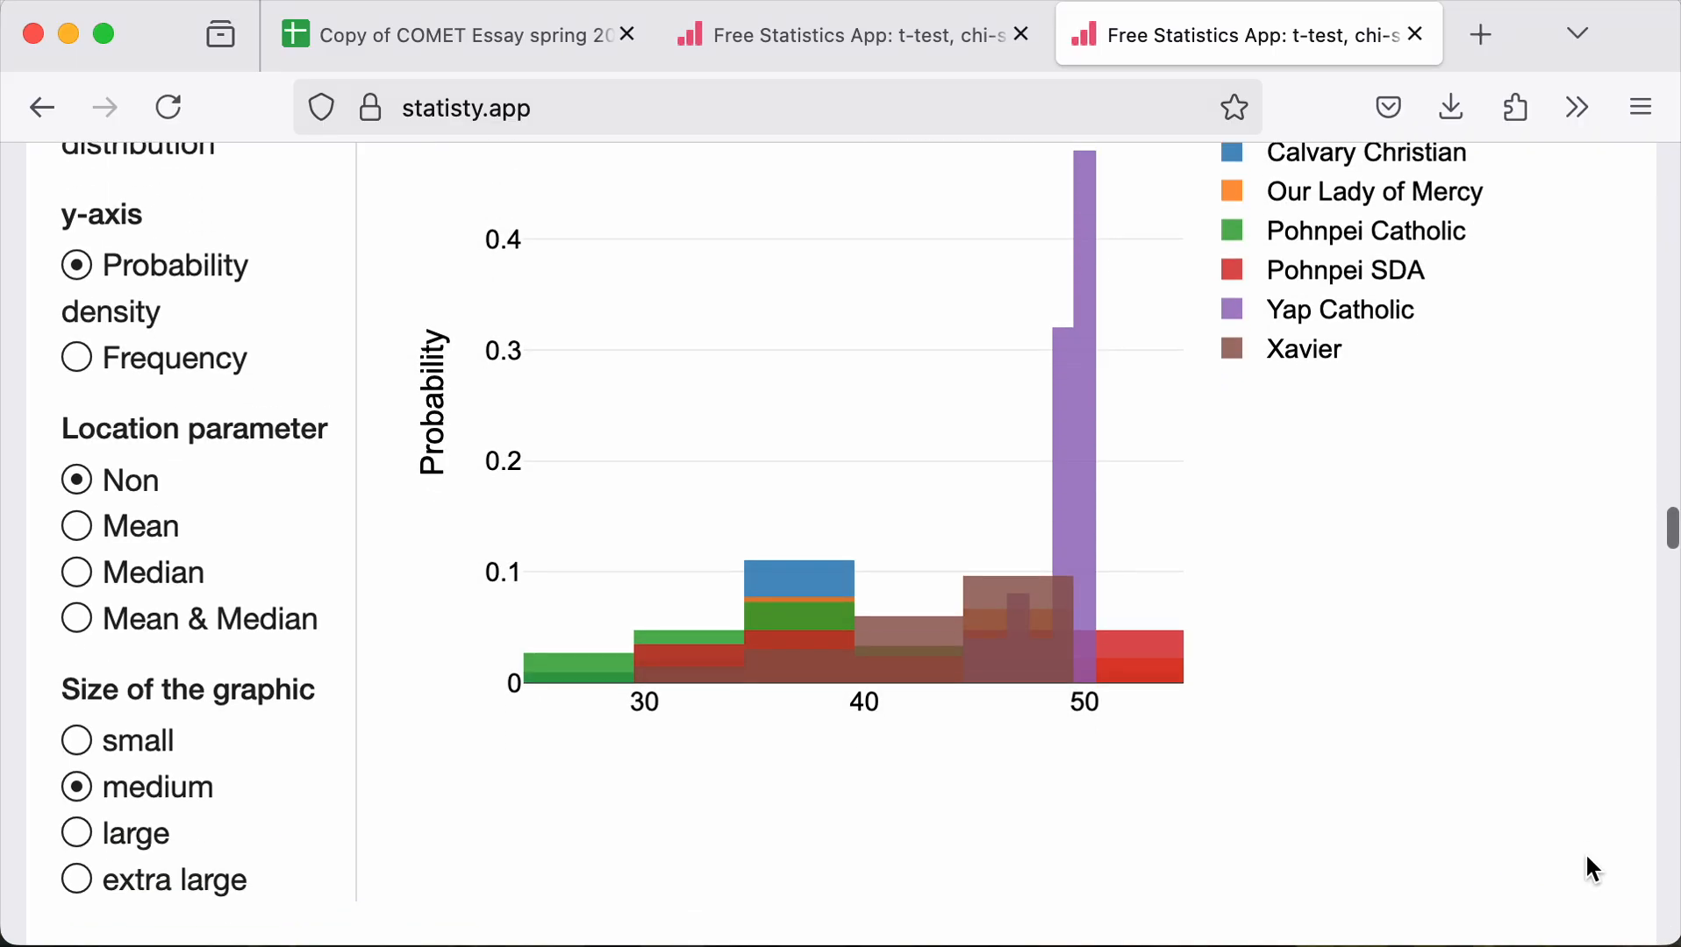
pyautogui.scroll(-2, 1585, 858)
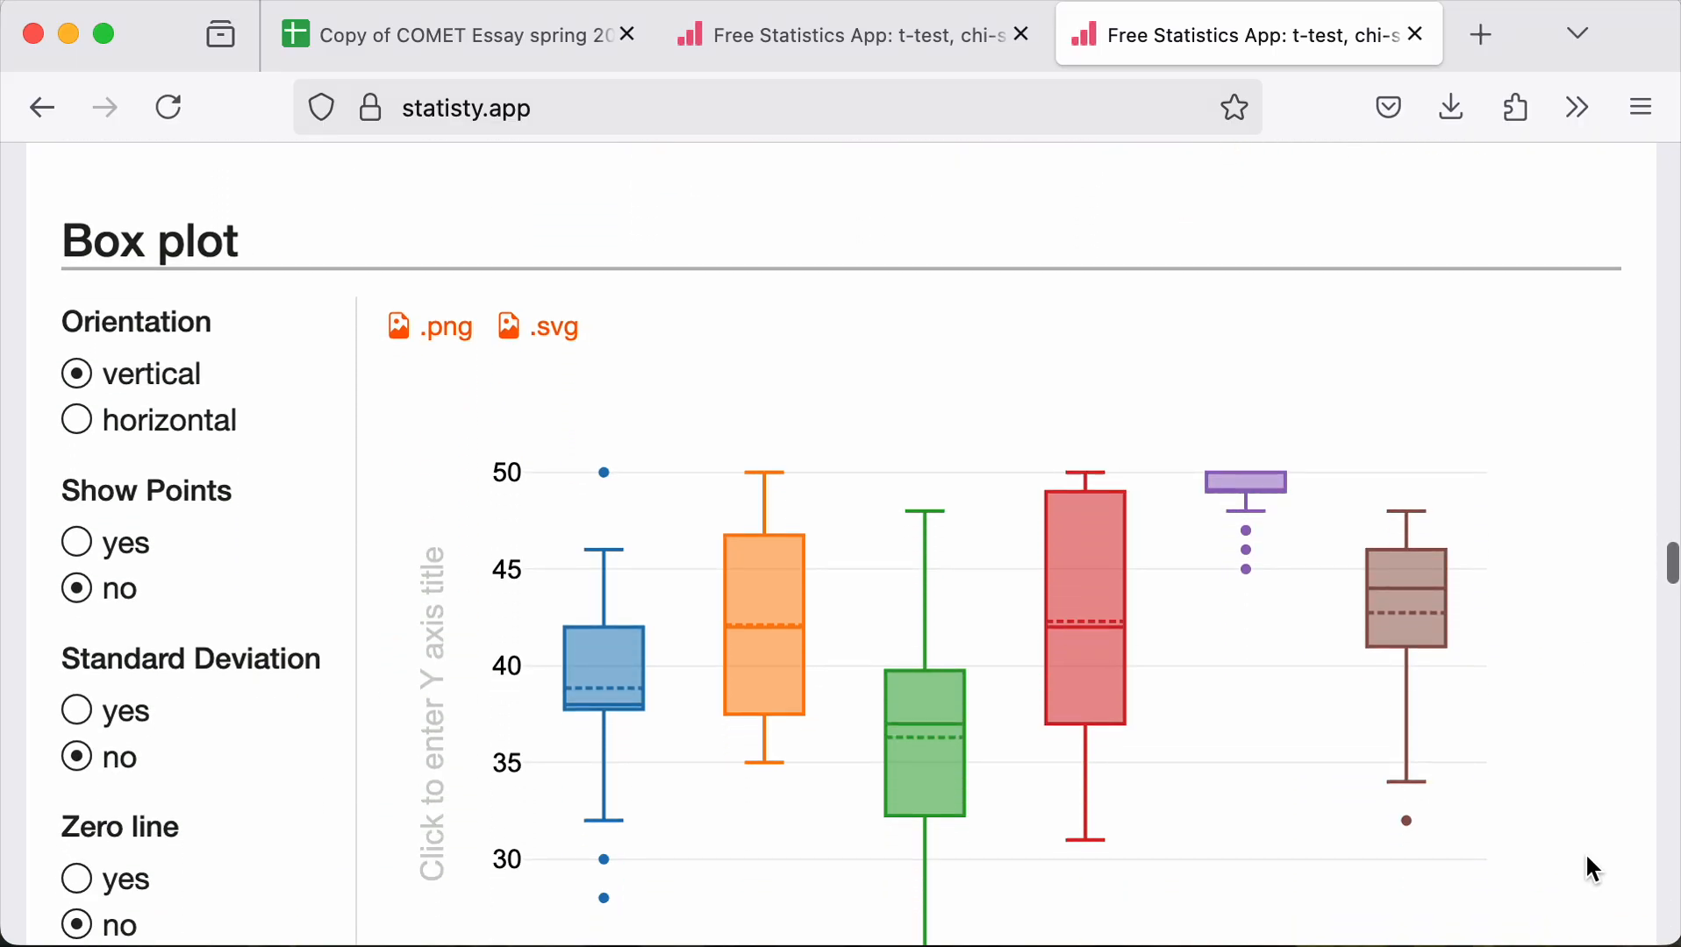
pyautogui.scroll(-2, 1586, 852)
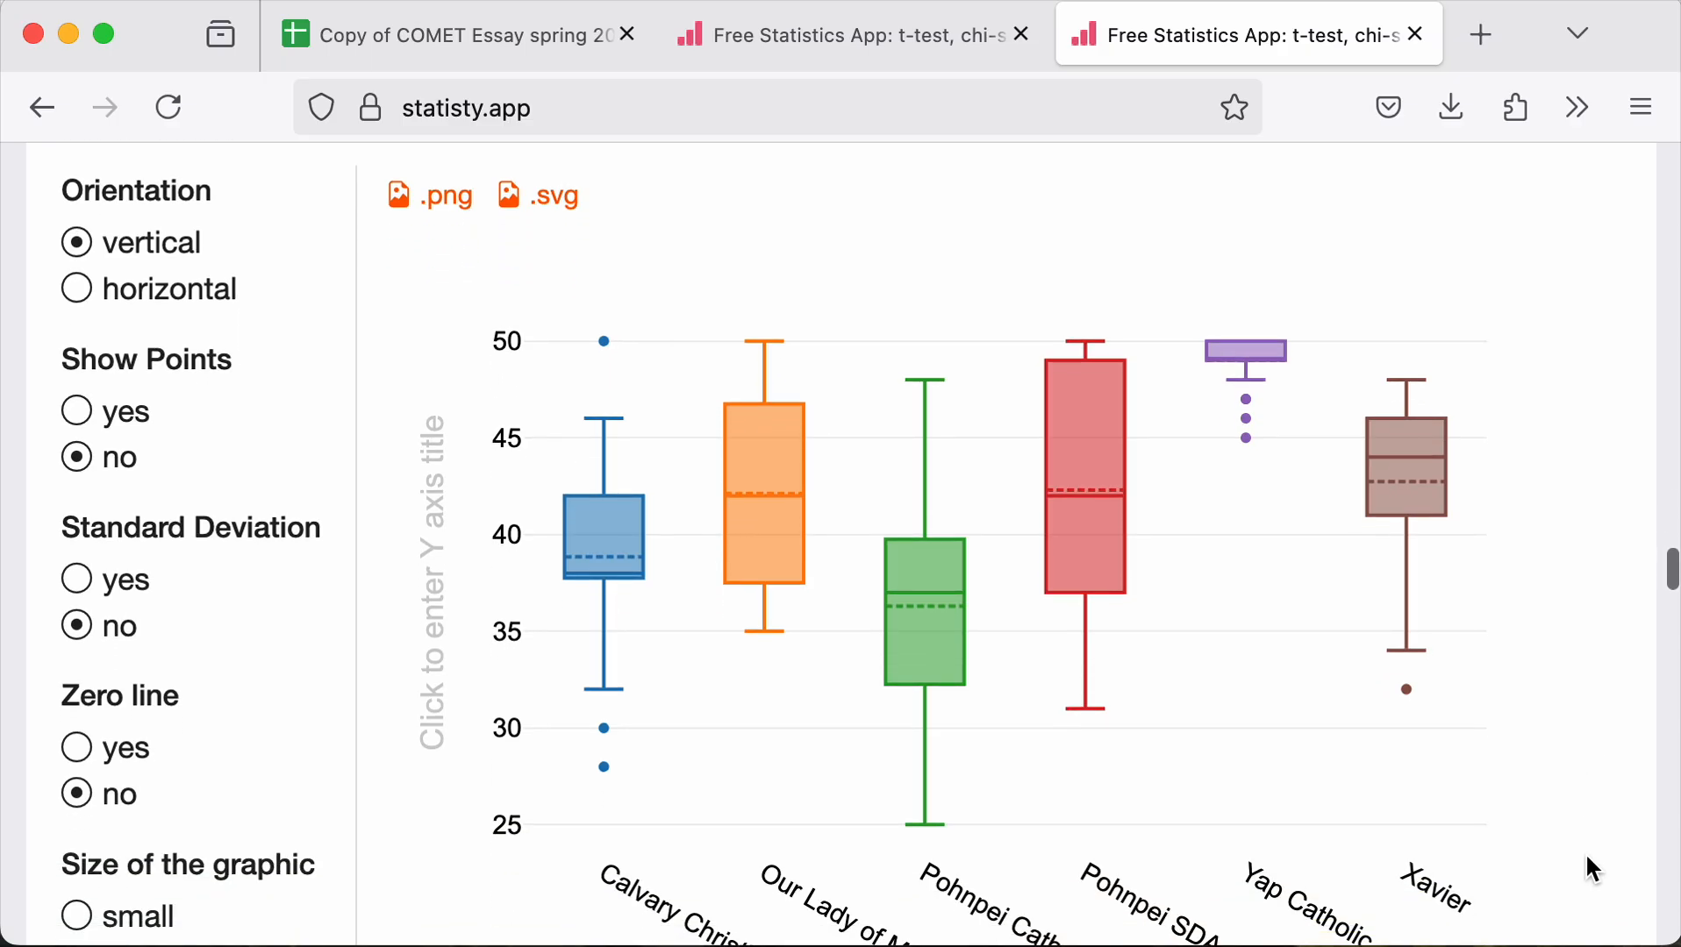
pyautogui.press('super+shift+4')
pyautogui.moveTo(643, 604)
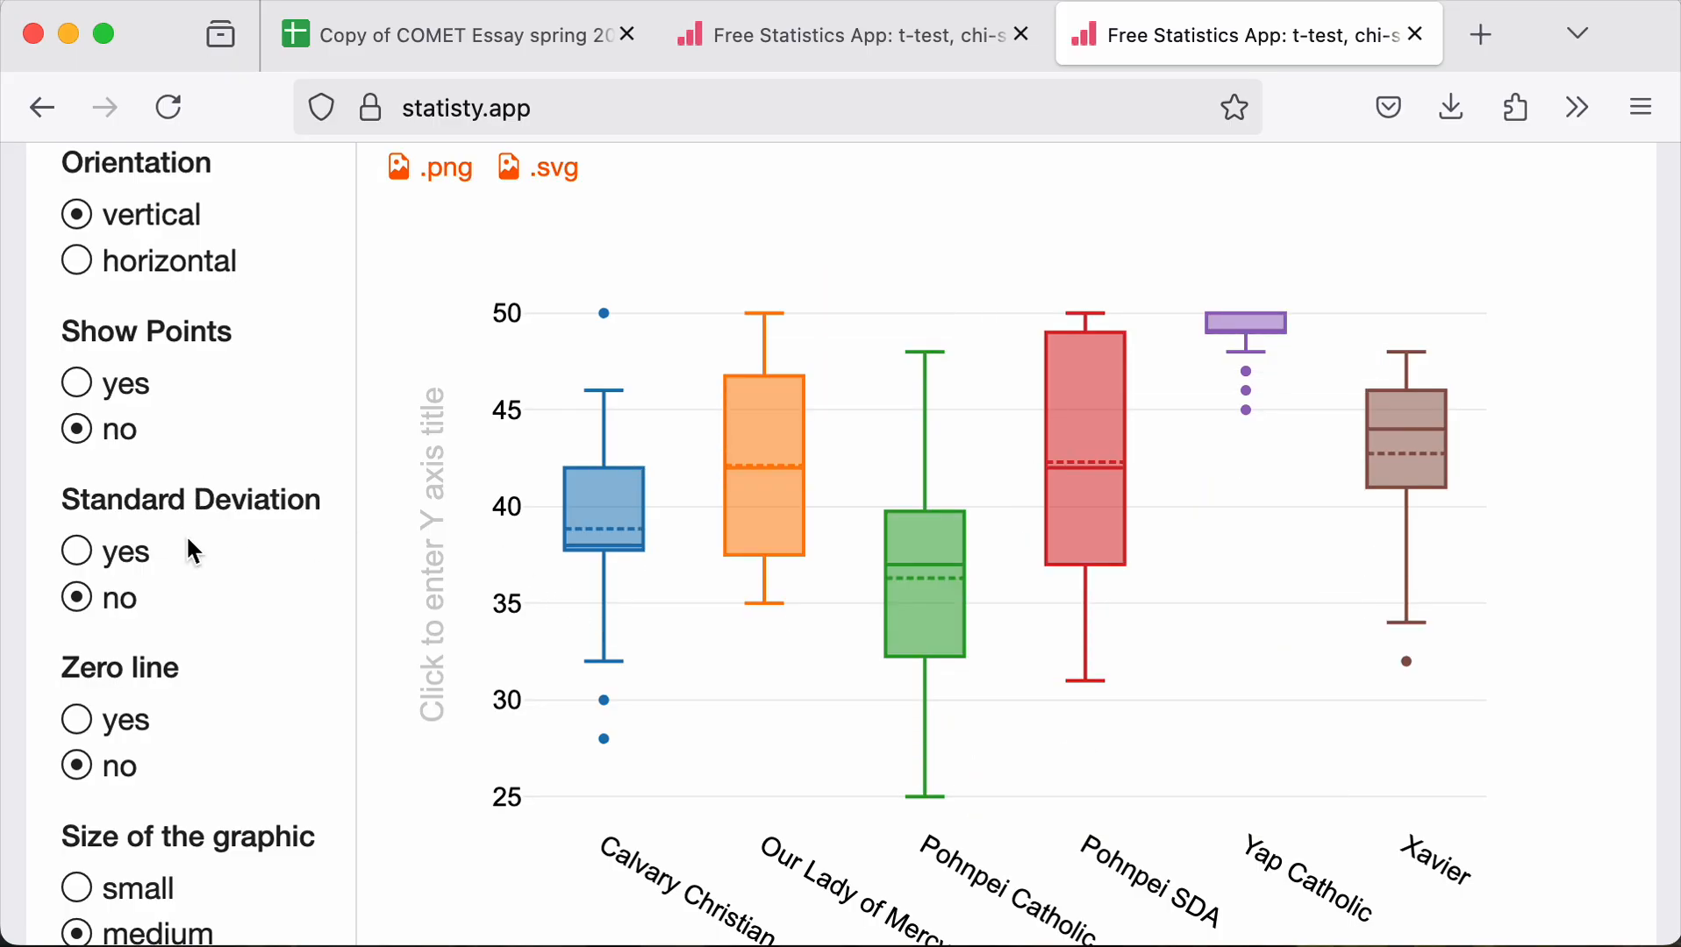
pyautogui.scroll(-5, 187, 534)
pyautogui.scroll(3, 187, 534)
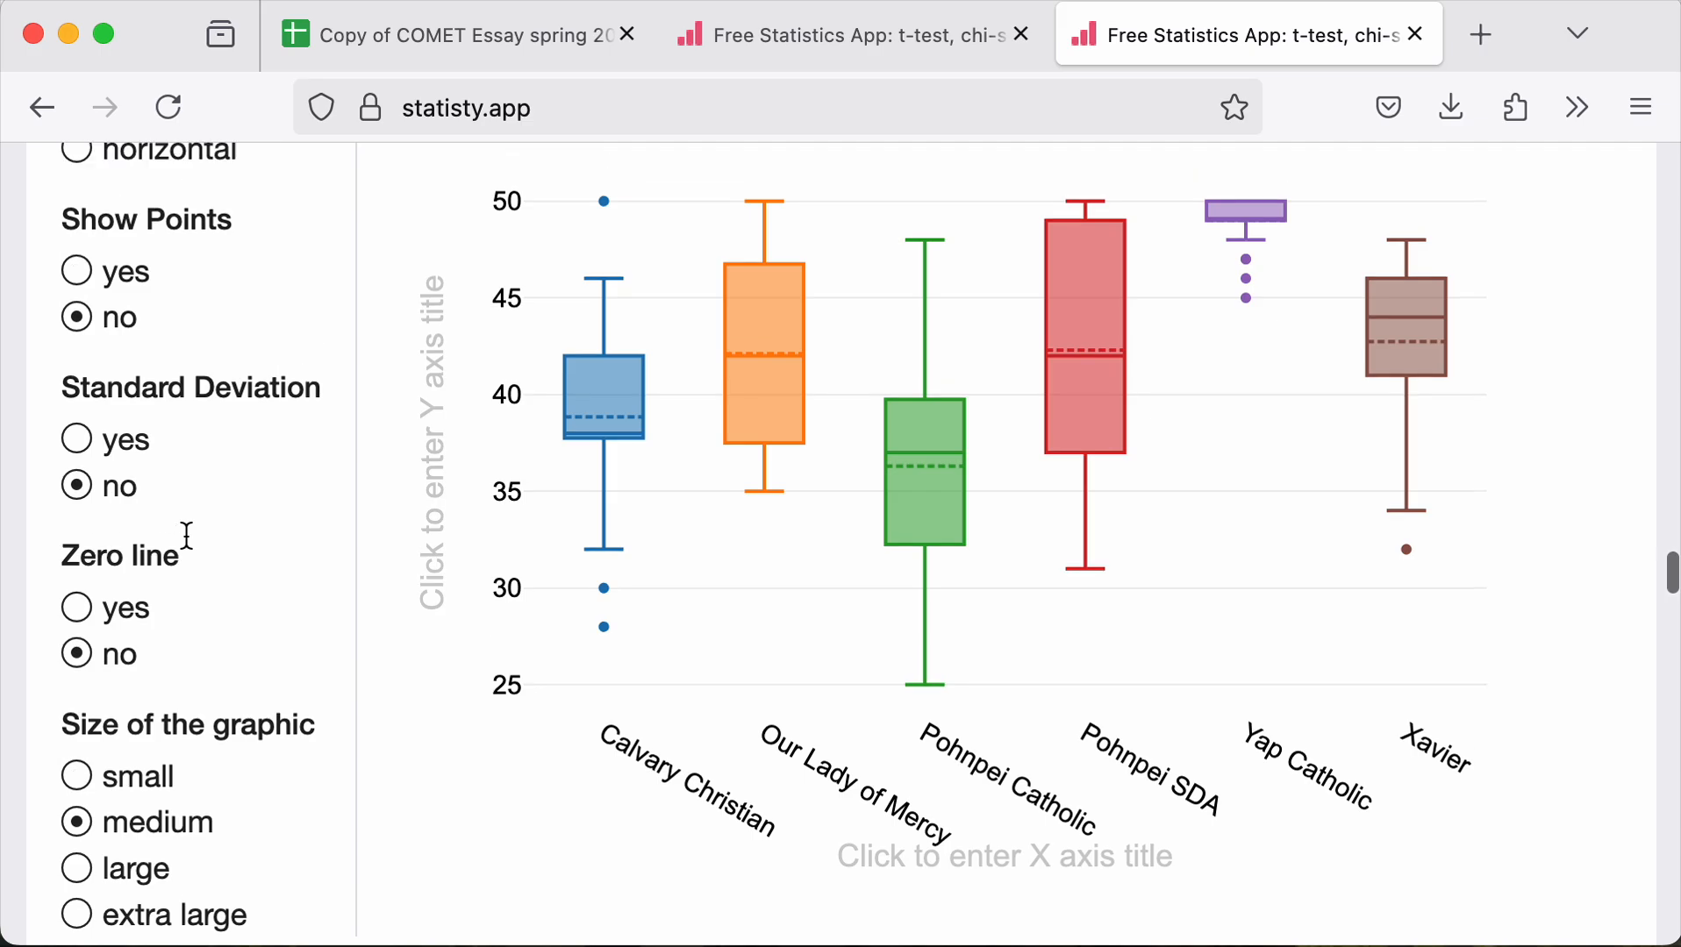
pyautogui.click(88, 295)
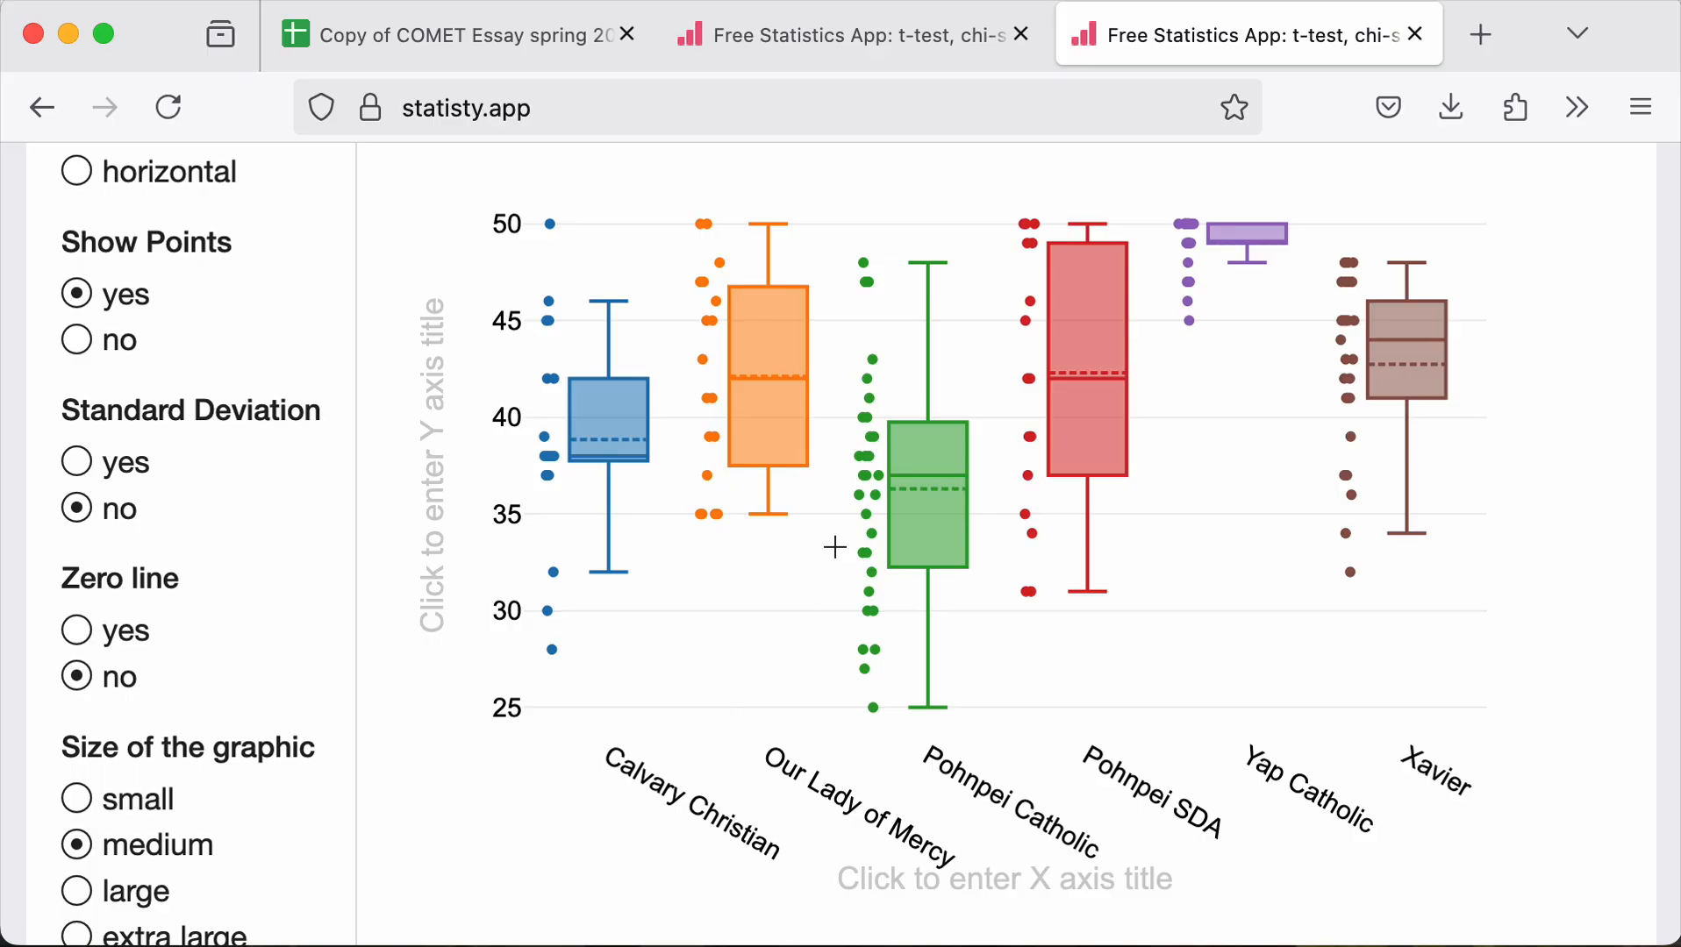
pyautogui.moveTo(942, 487)
pyautogui.scroll(2, 1214, 590)
pyautogui.scroll(-2, 1214, 590)
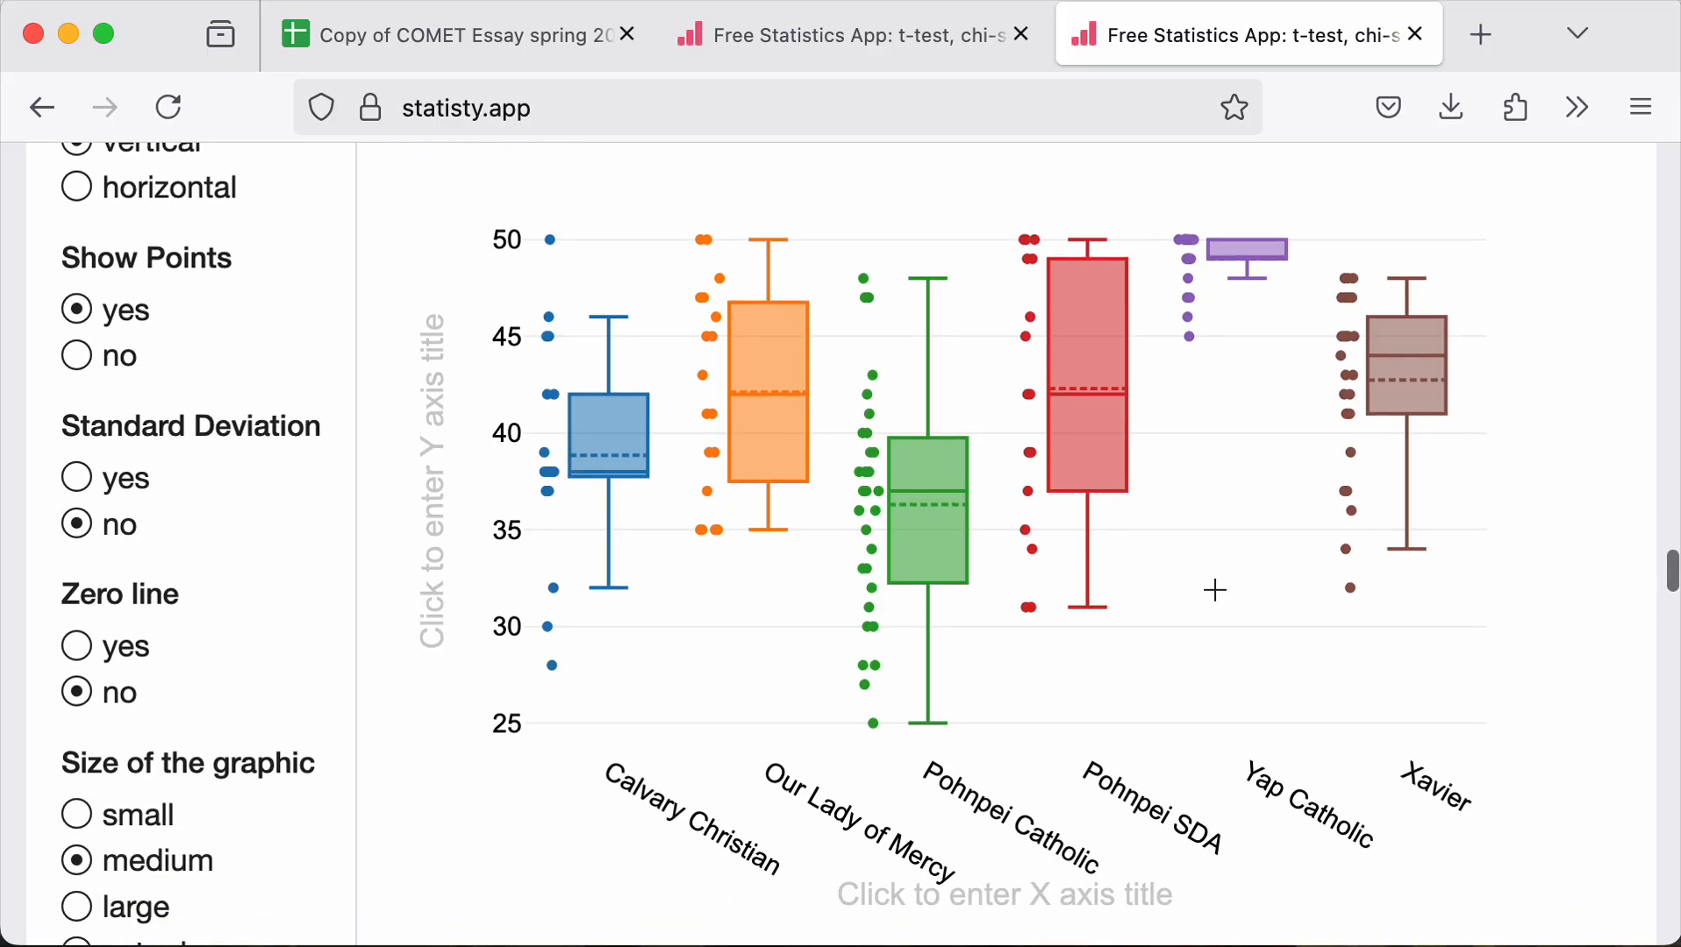
# Set the box plot's Y axis title to "Essay test scores"
pyautogui.click(428, 533)
pyautogui.write('Es')
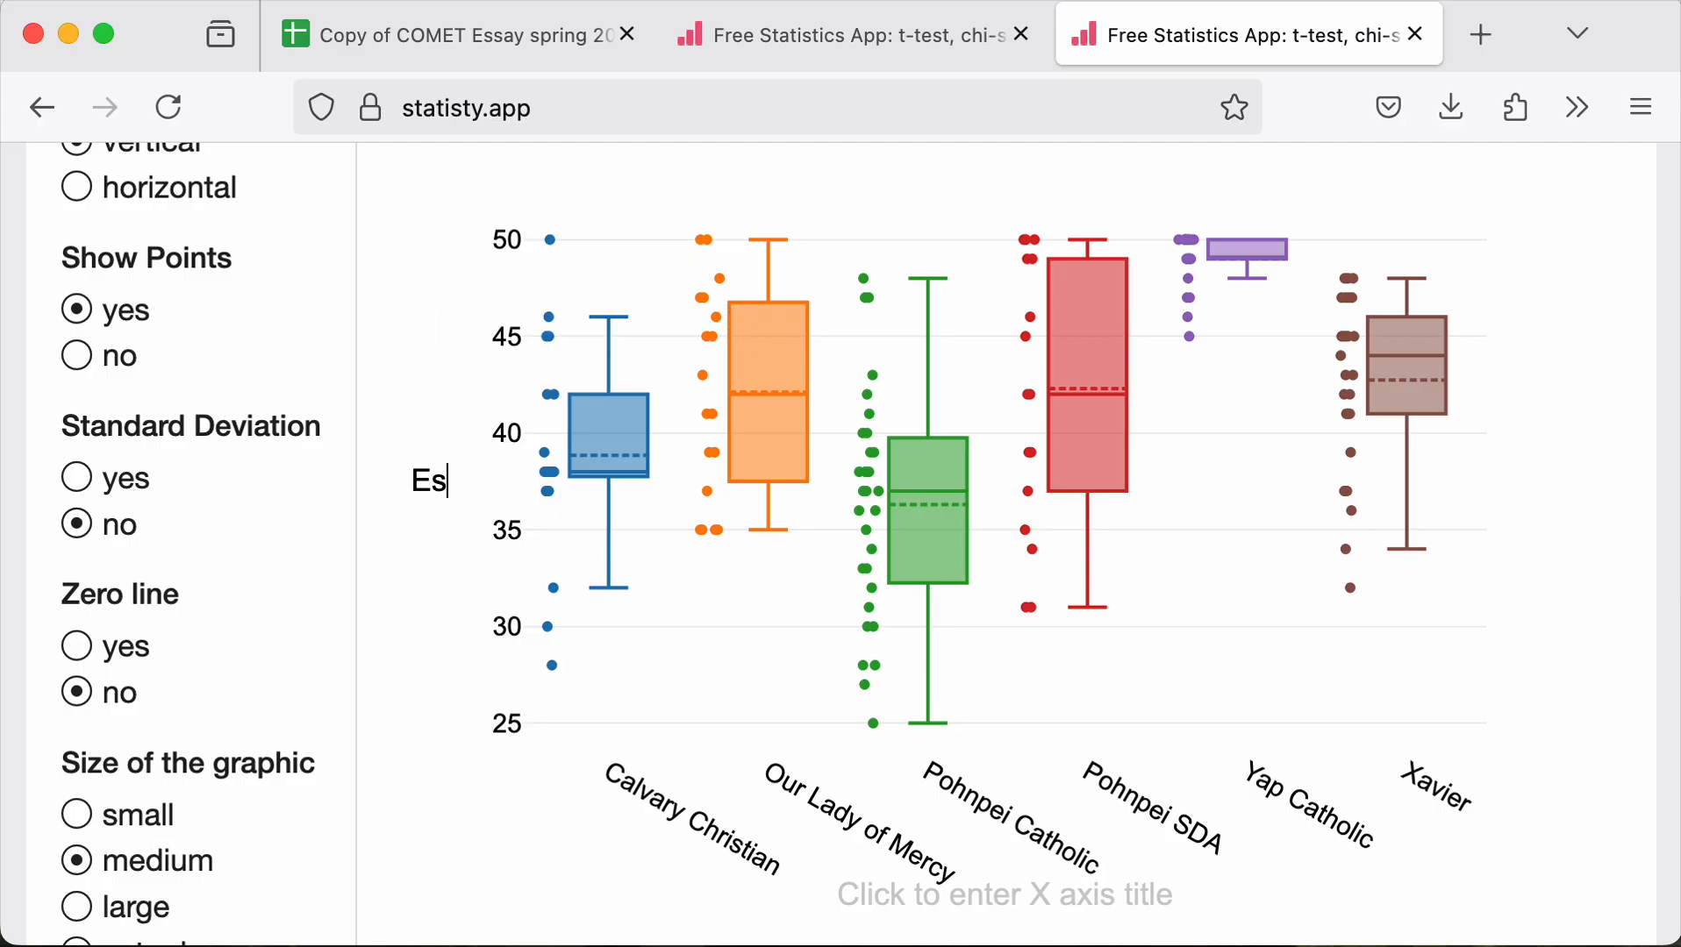
pyautogui.write('say test ')
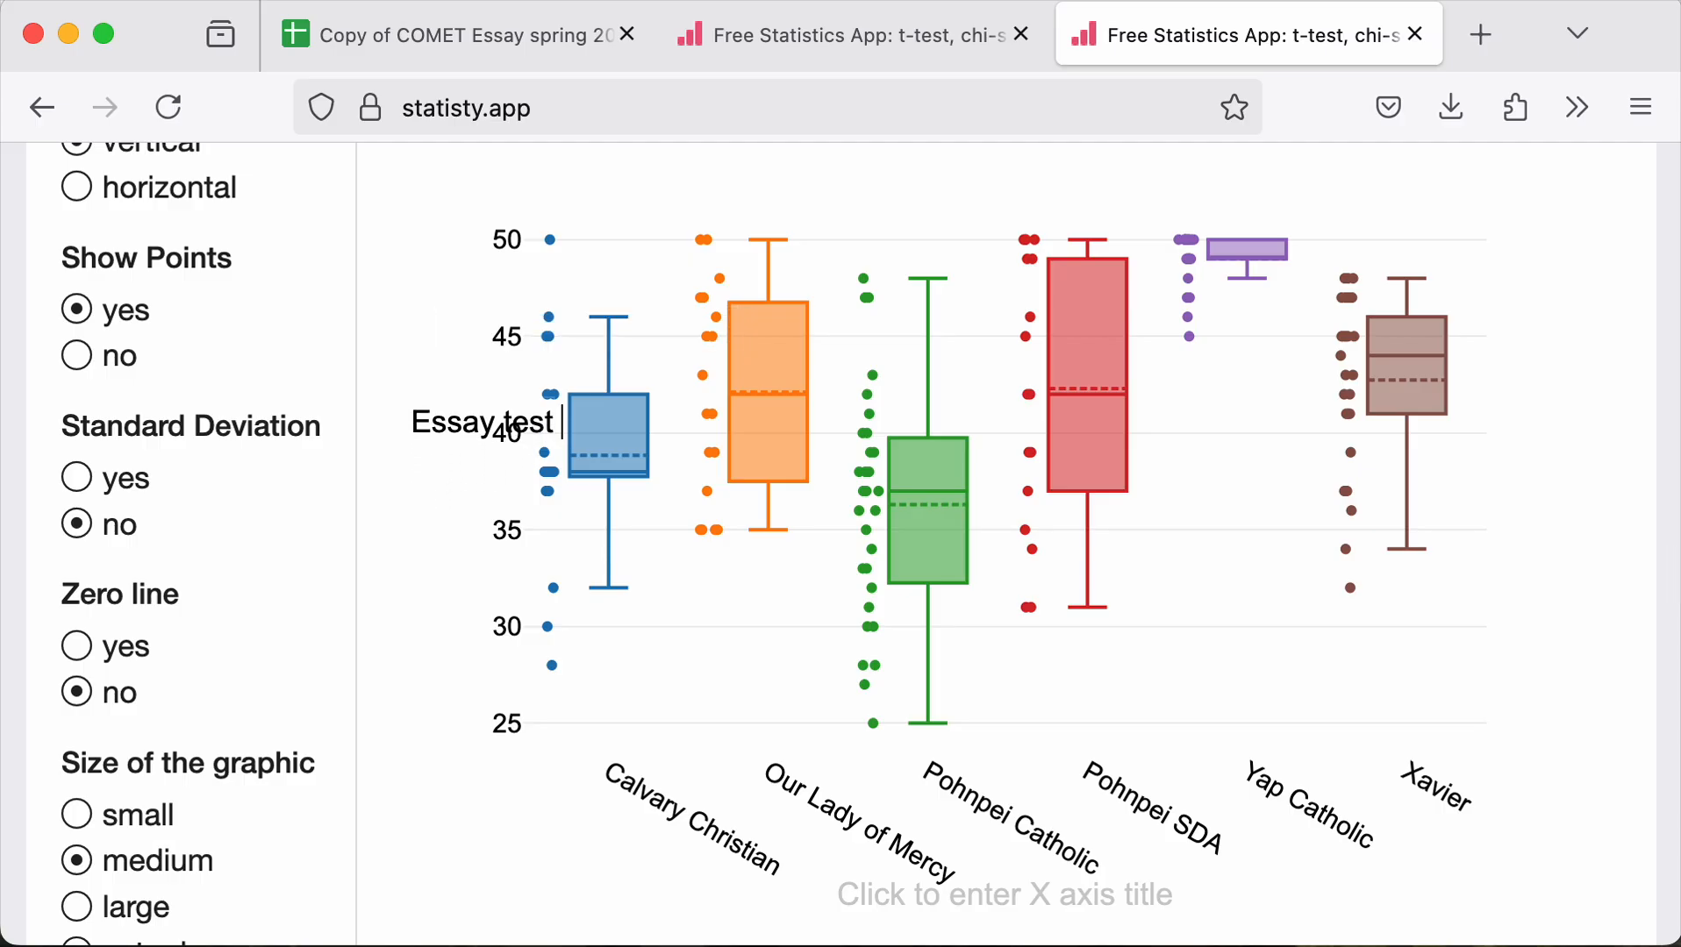
pyautogui.write('scores')
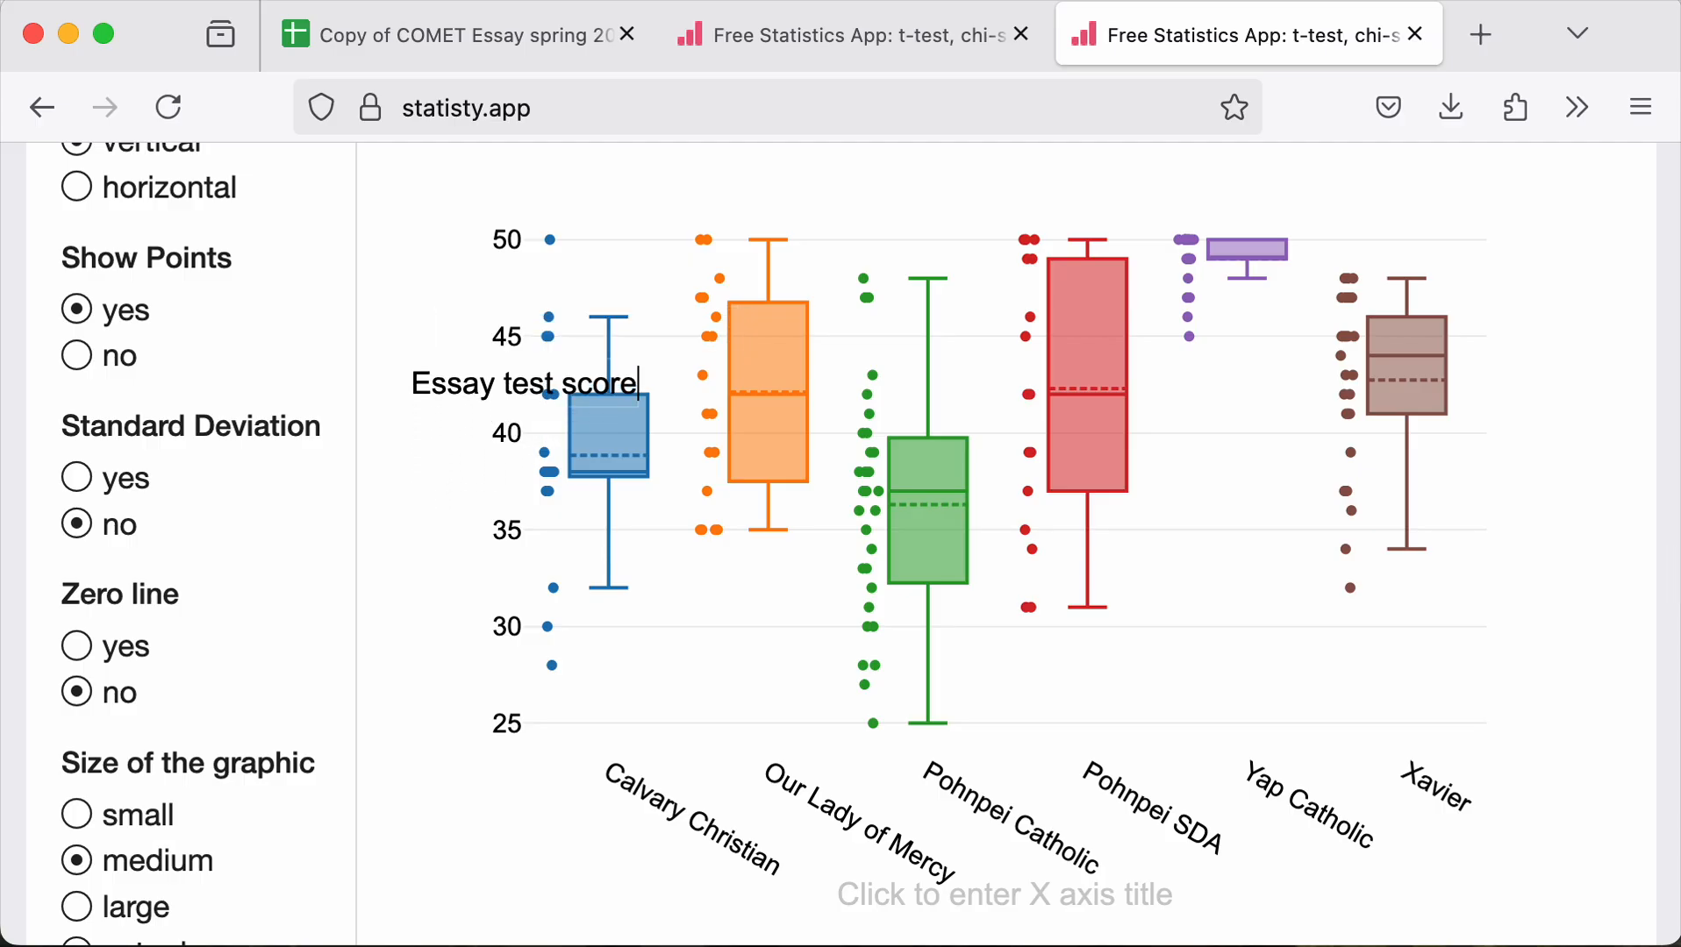
pyautogui.press('Return')
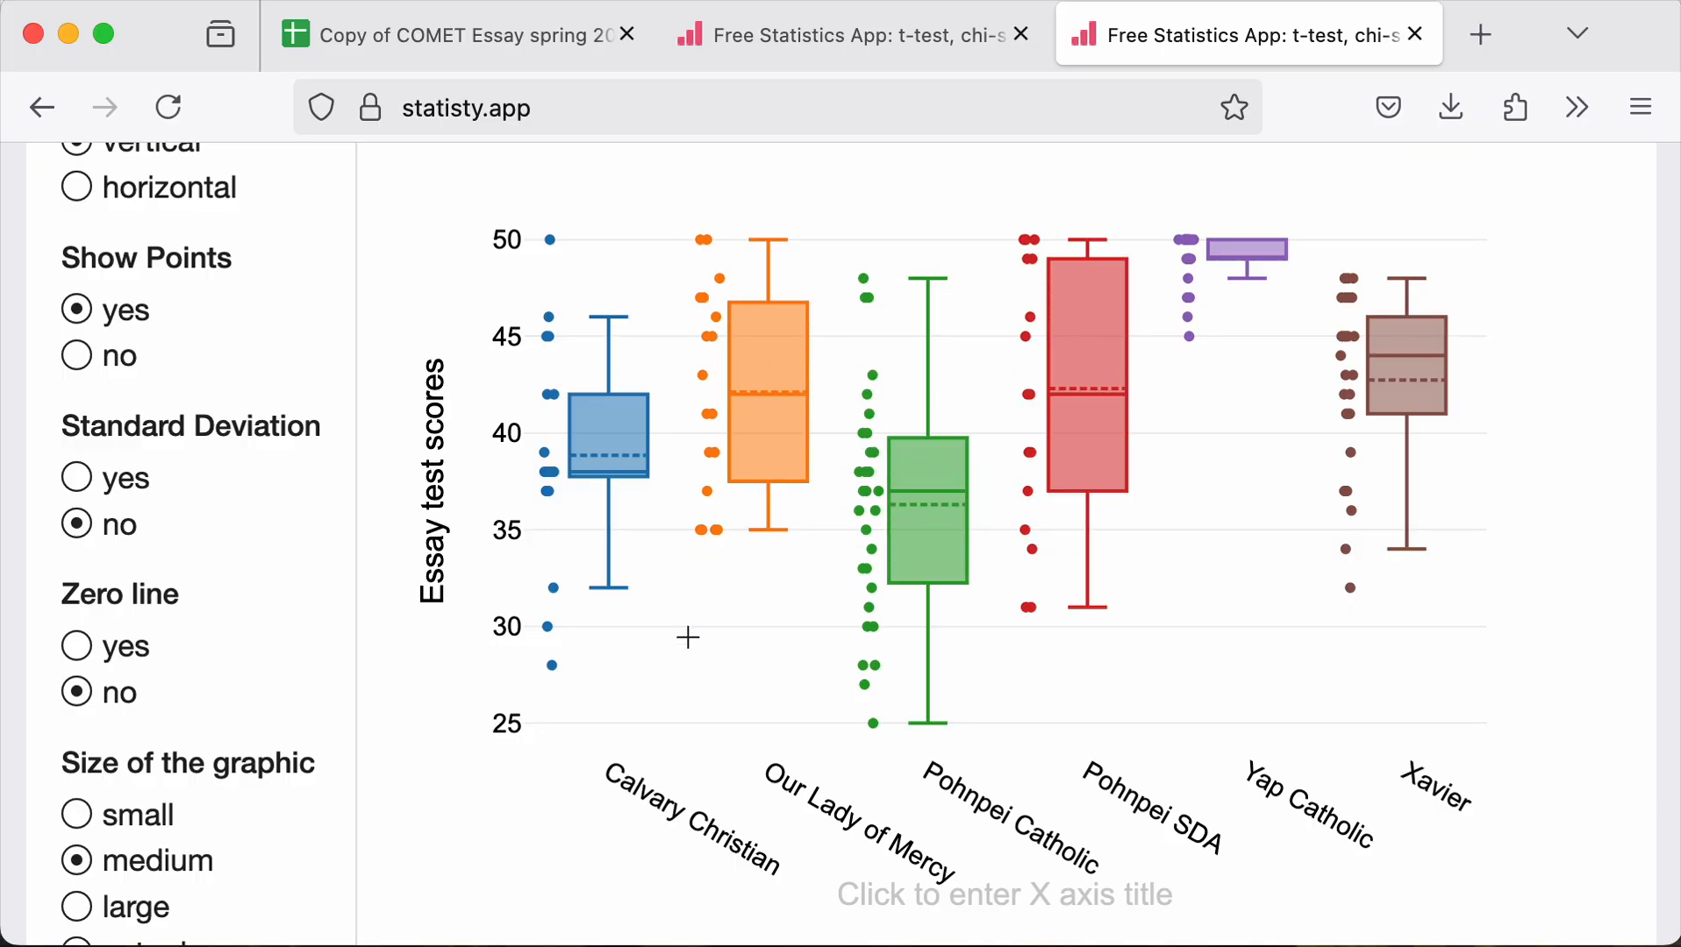
# Capture an area screenshot of the box plot, including its Y axis title and the school names
pyautogui.moveTo(681, 653)
pyautogui.moveTo(394, 182); pyautogui.dragTo(1516, 893)
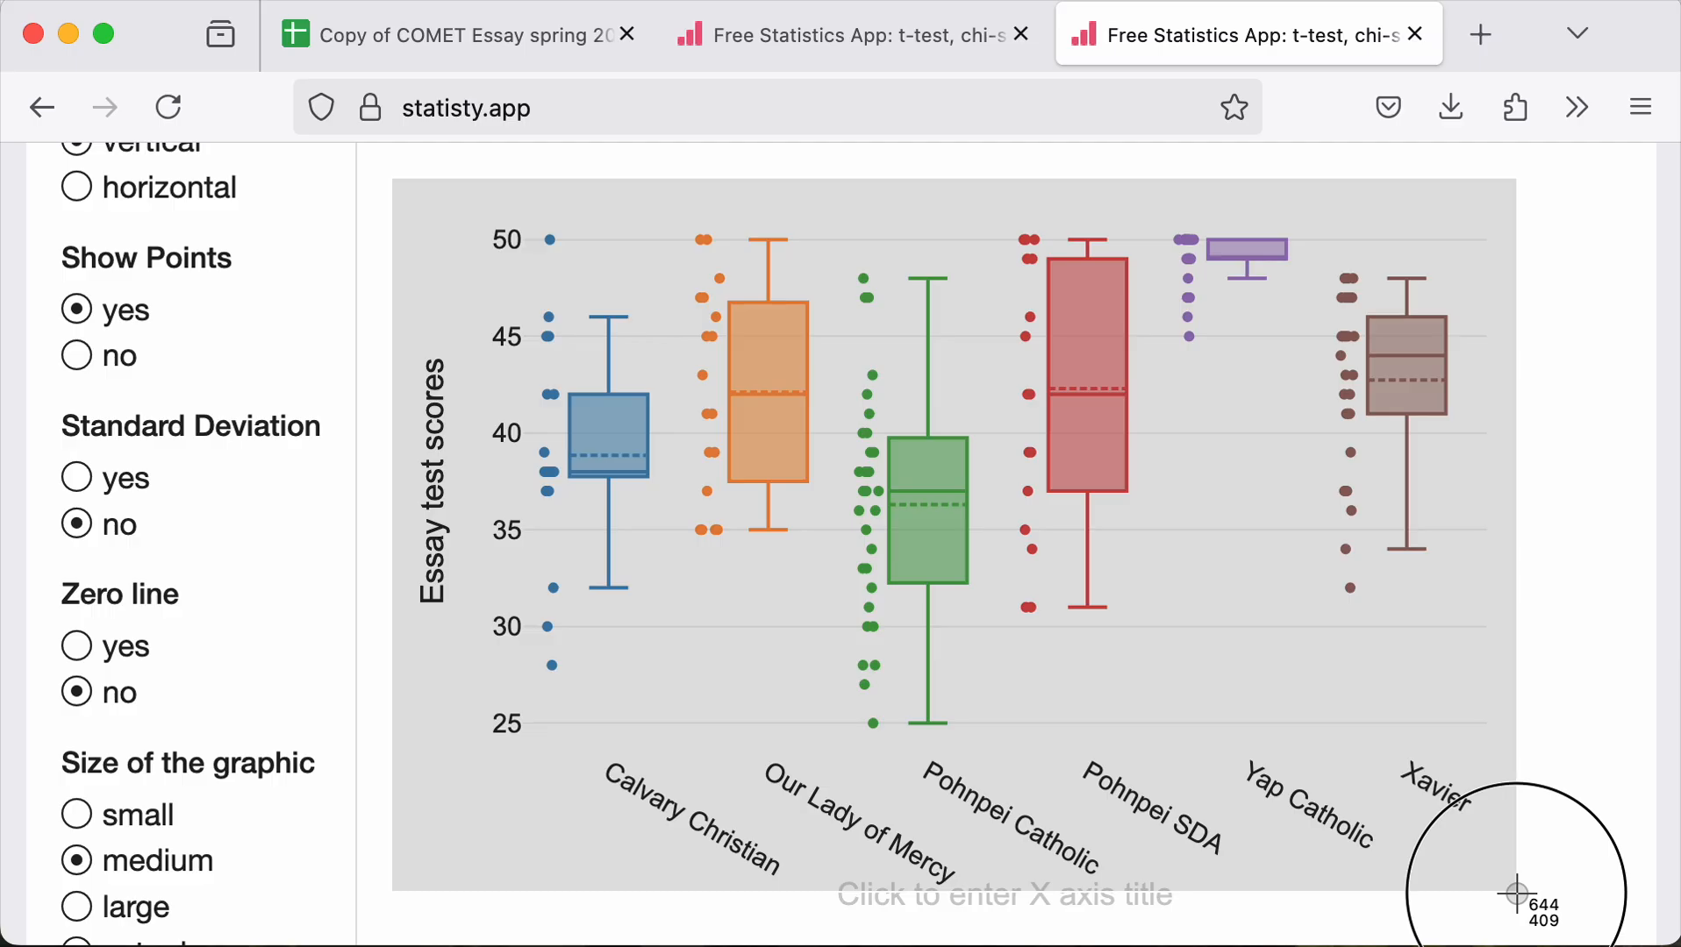
pyautogui.moveTo(1516, 893); pyautogui.dragTo(1517, 892)
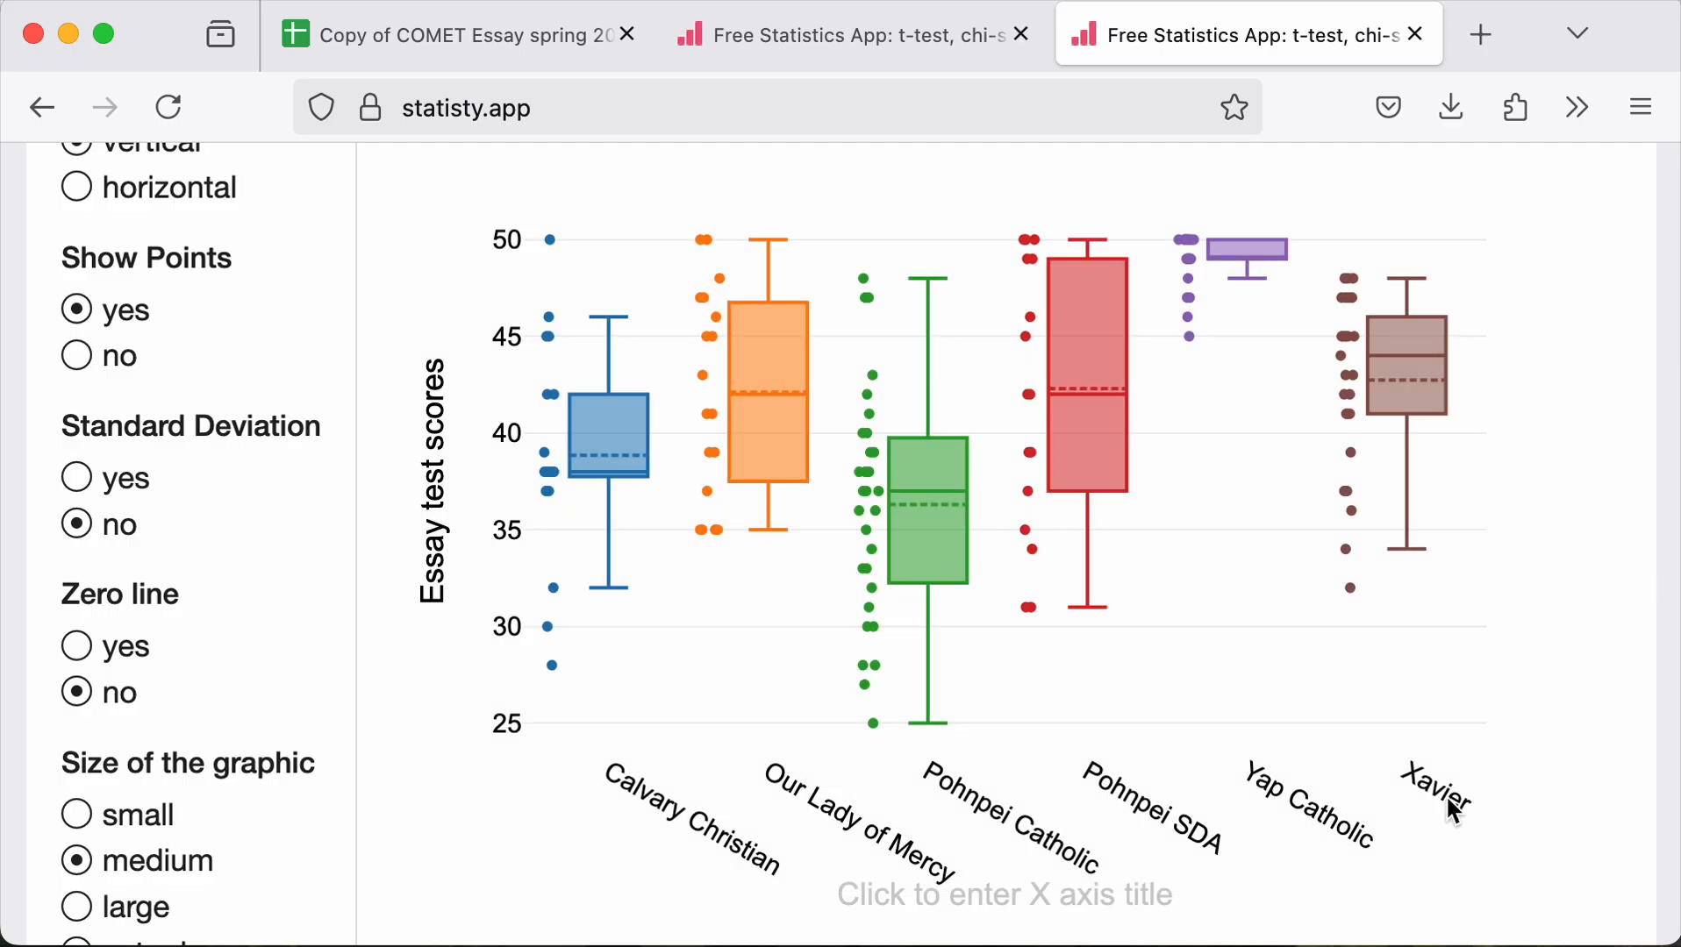
# Look through the violin, raincloud, quantile-quantile and line charts that follow the box plot
pyautogui.scroll(-5, 1446, 795)
pyautogui.scroll(-8, 1445, 795)
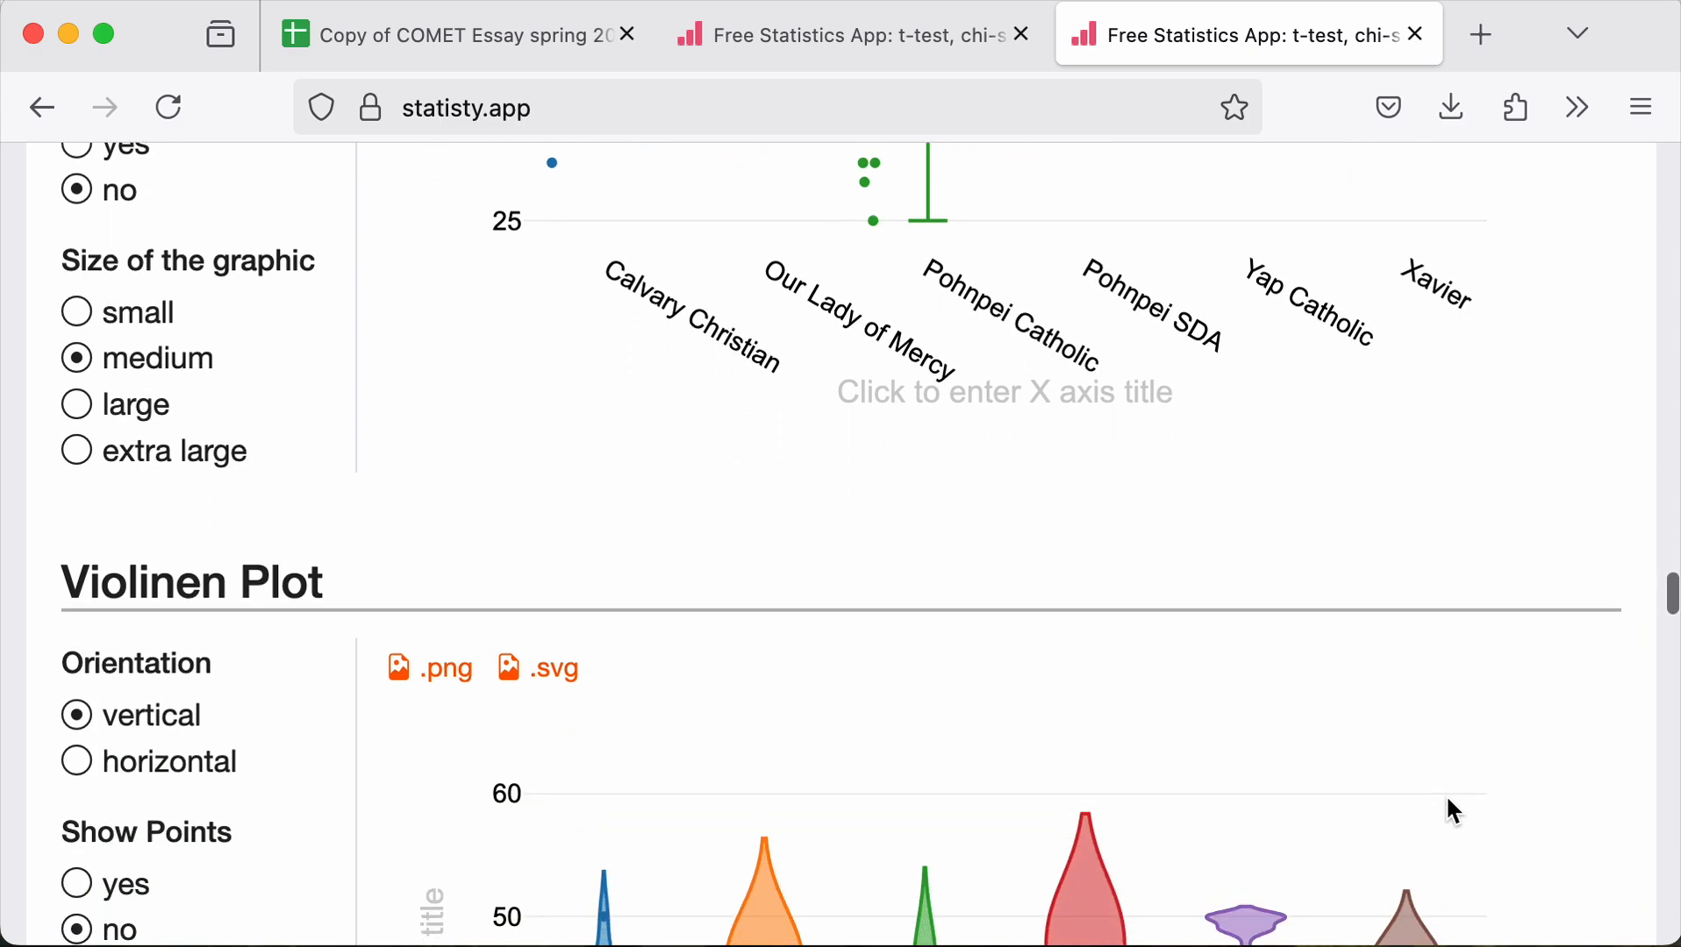
pyautogui.scroll(-3, 1443, 798)
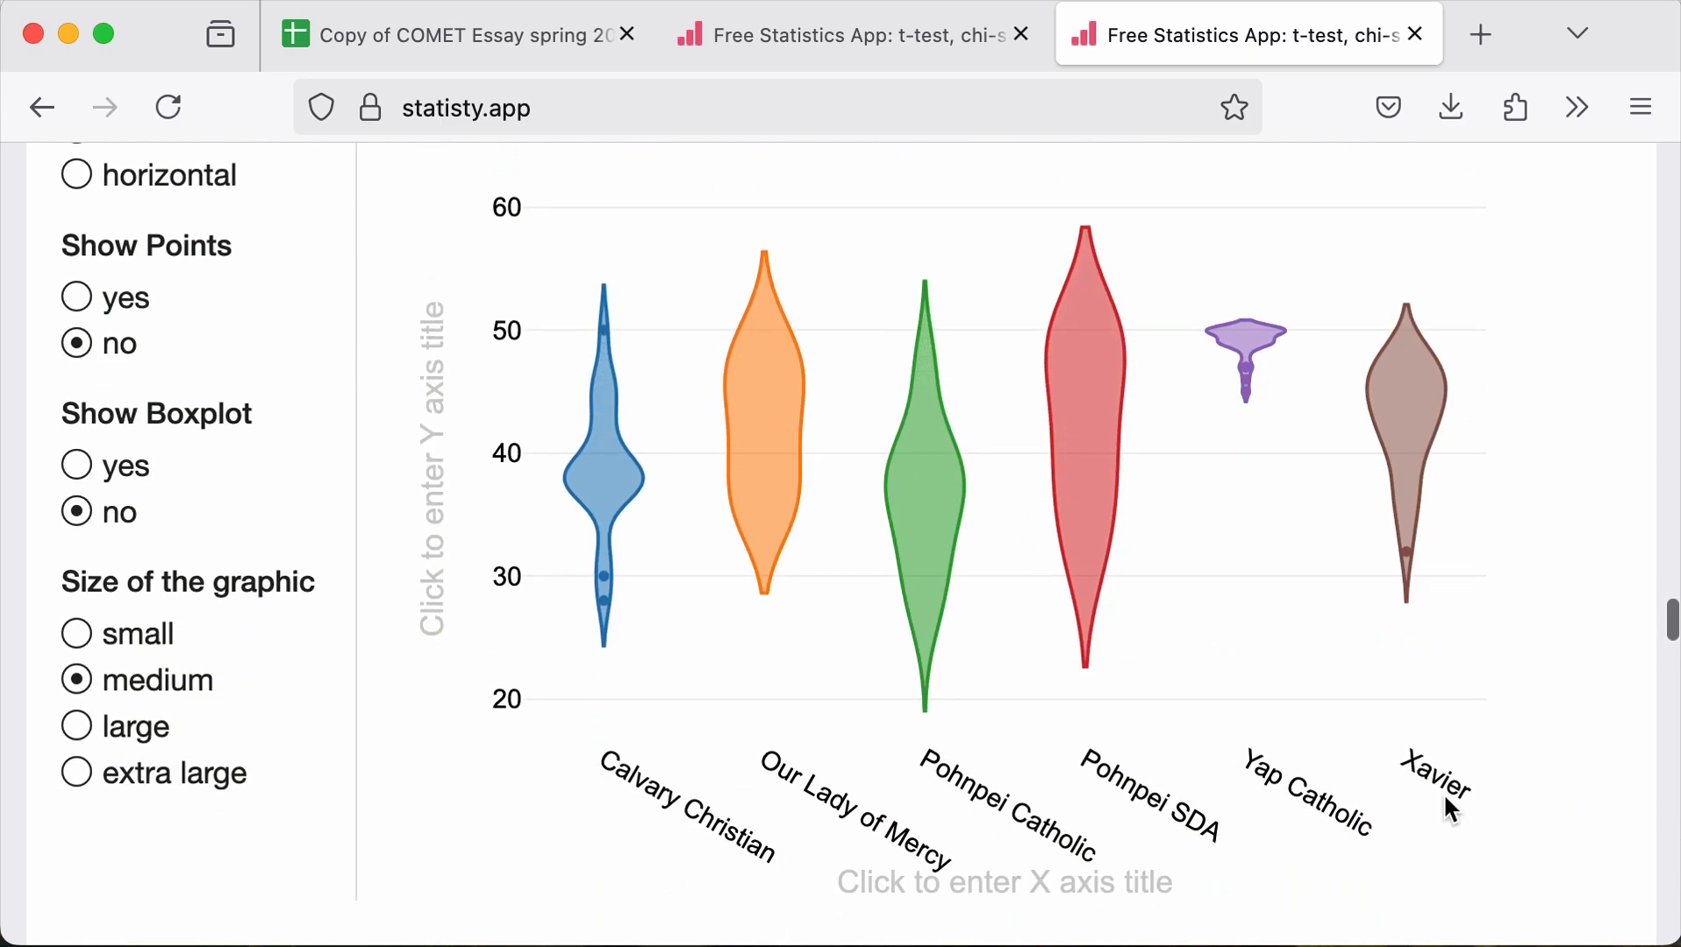
pyautogui.scroll(-9, 1447, 803)
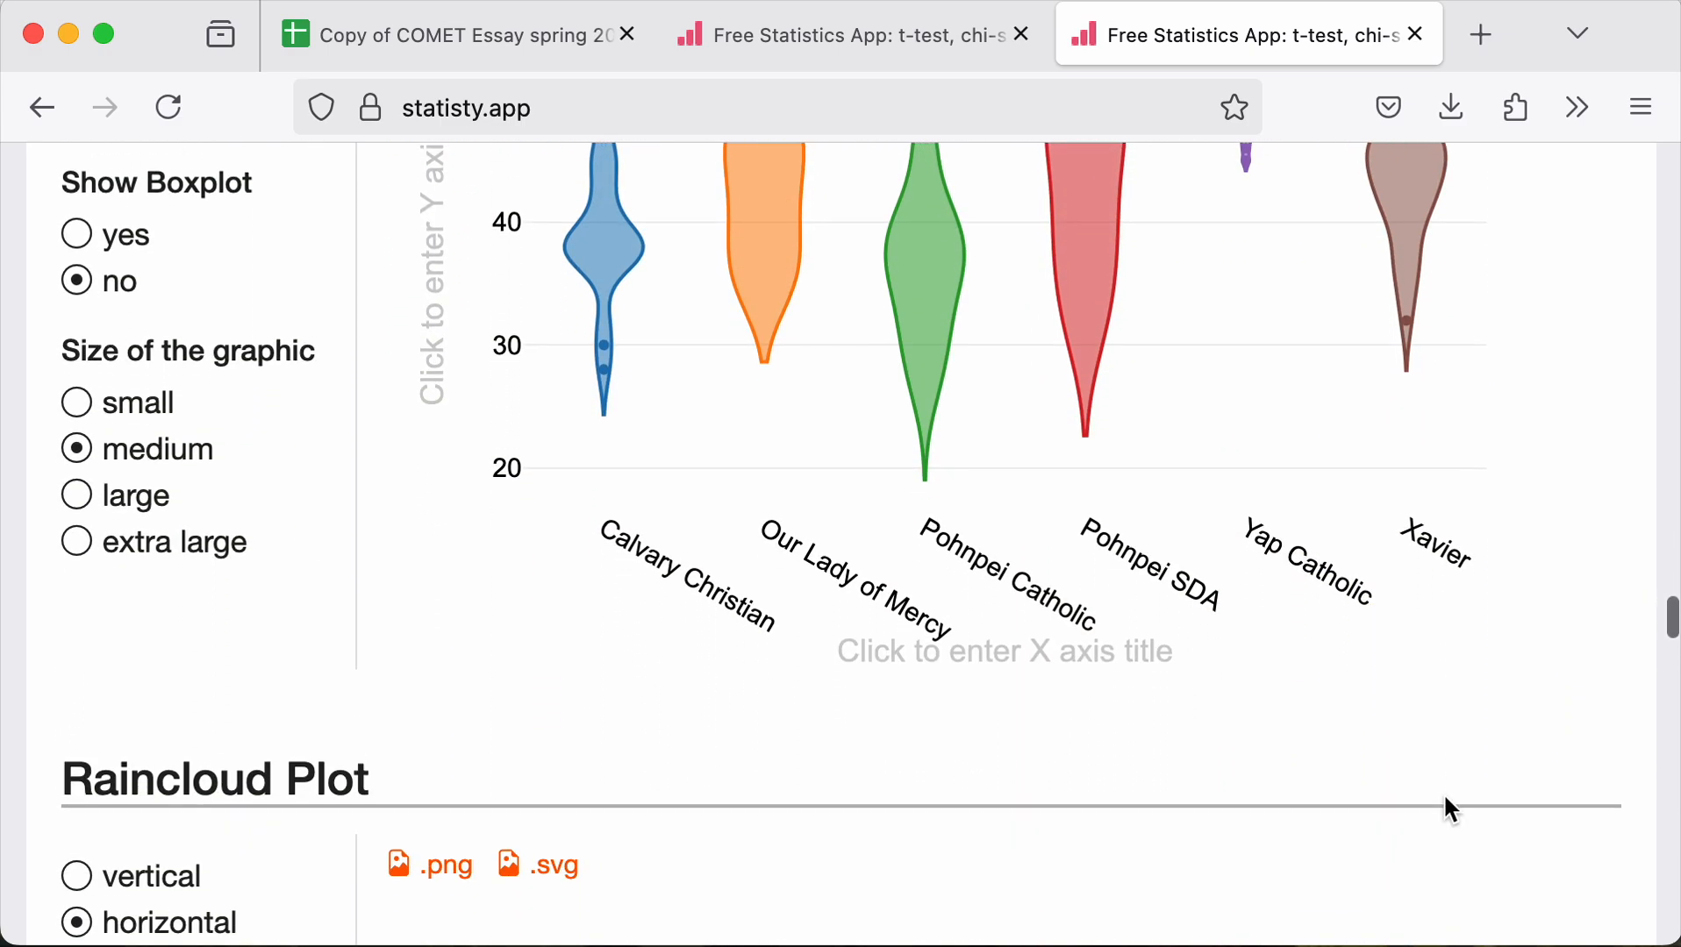
pyautogui.scroll(-7, 1443, 798)
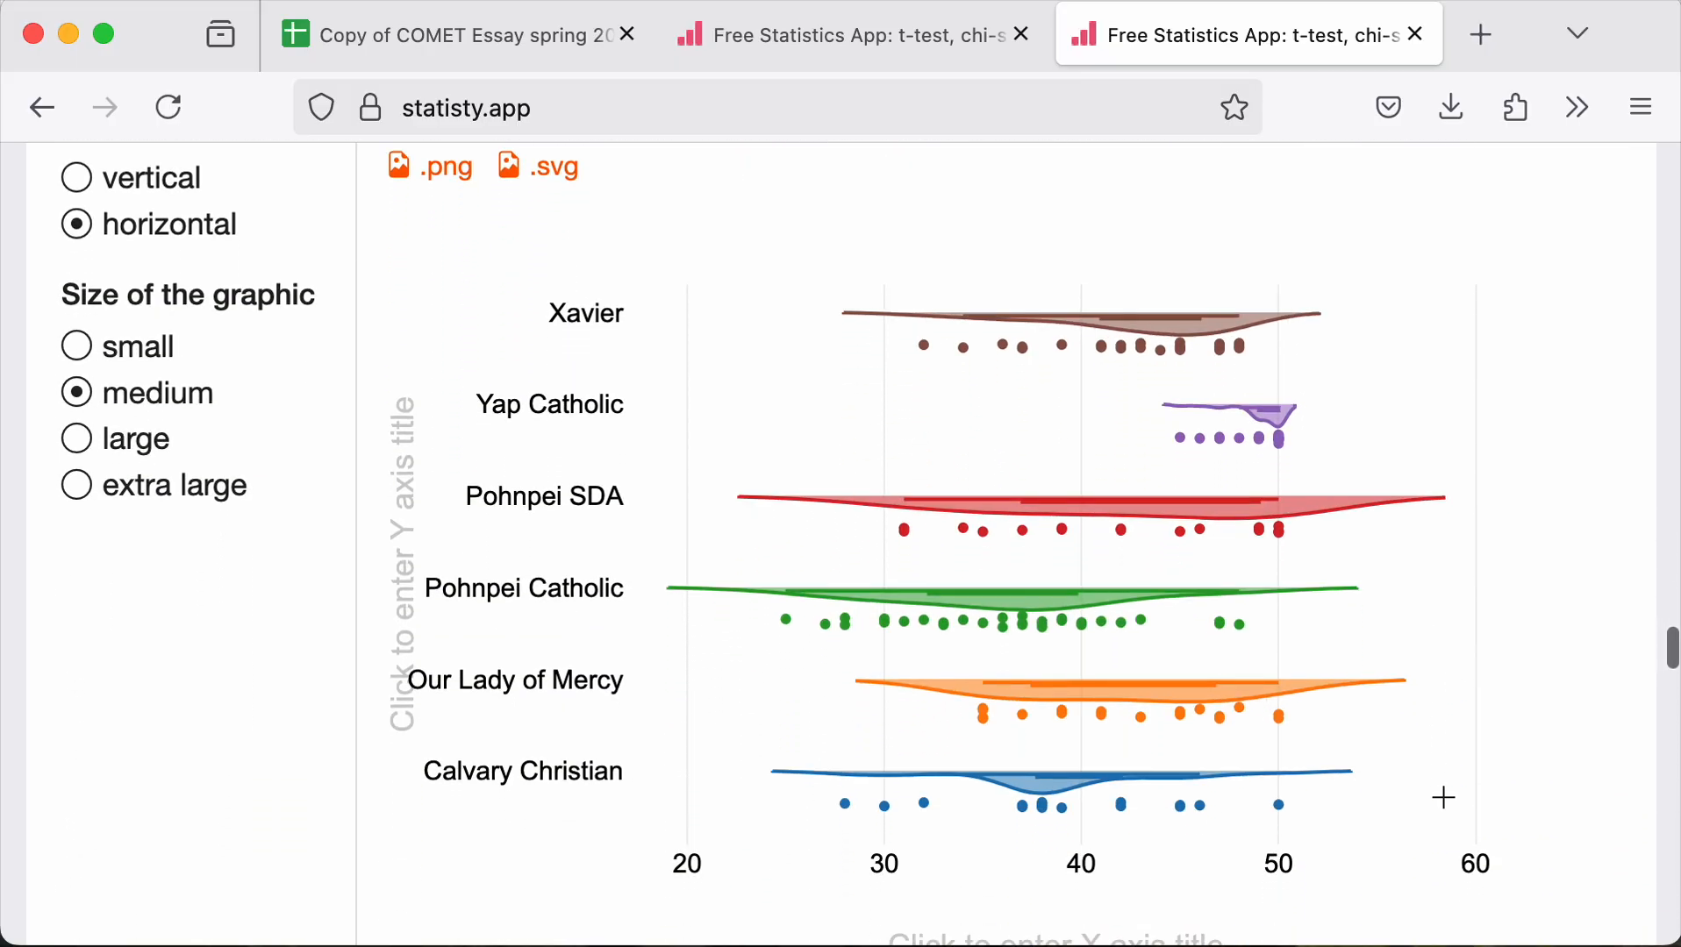
pyautogui.scroll(5, 1449, 808)
pyautogui.scroll(-14, 1449, 808)
pyautogui.scroll(3, 1452, 808)
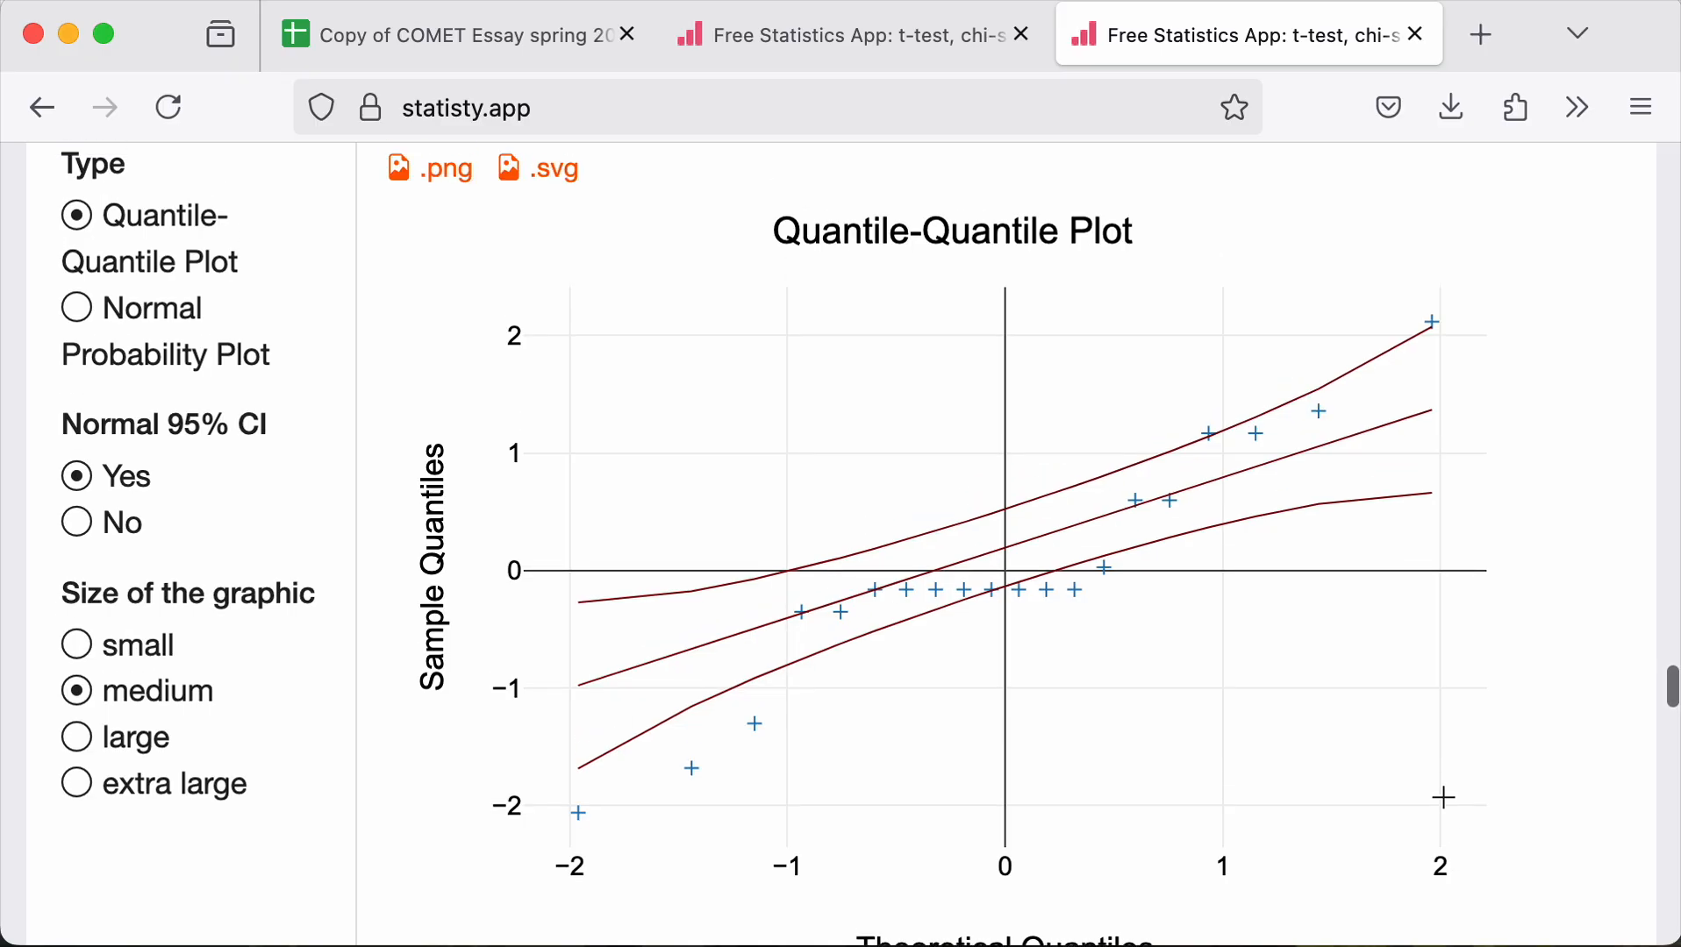
pyautogui.scroll(-5, 1451, 809)
pyautogui.scroll(-9, 1445, 796)
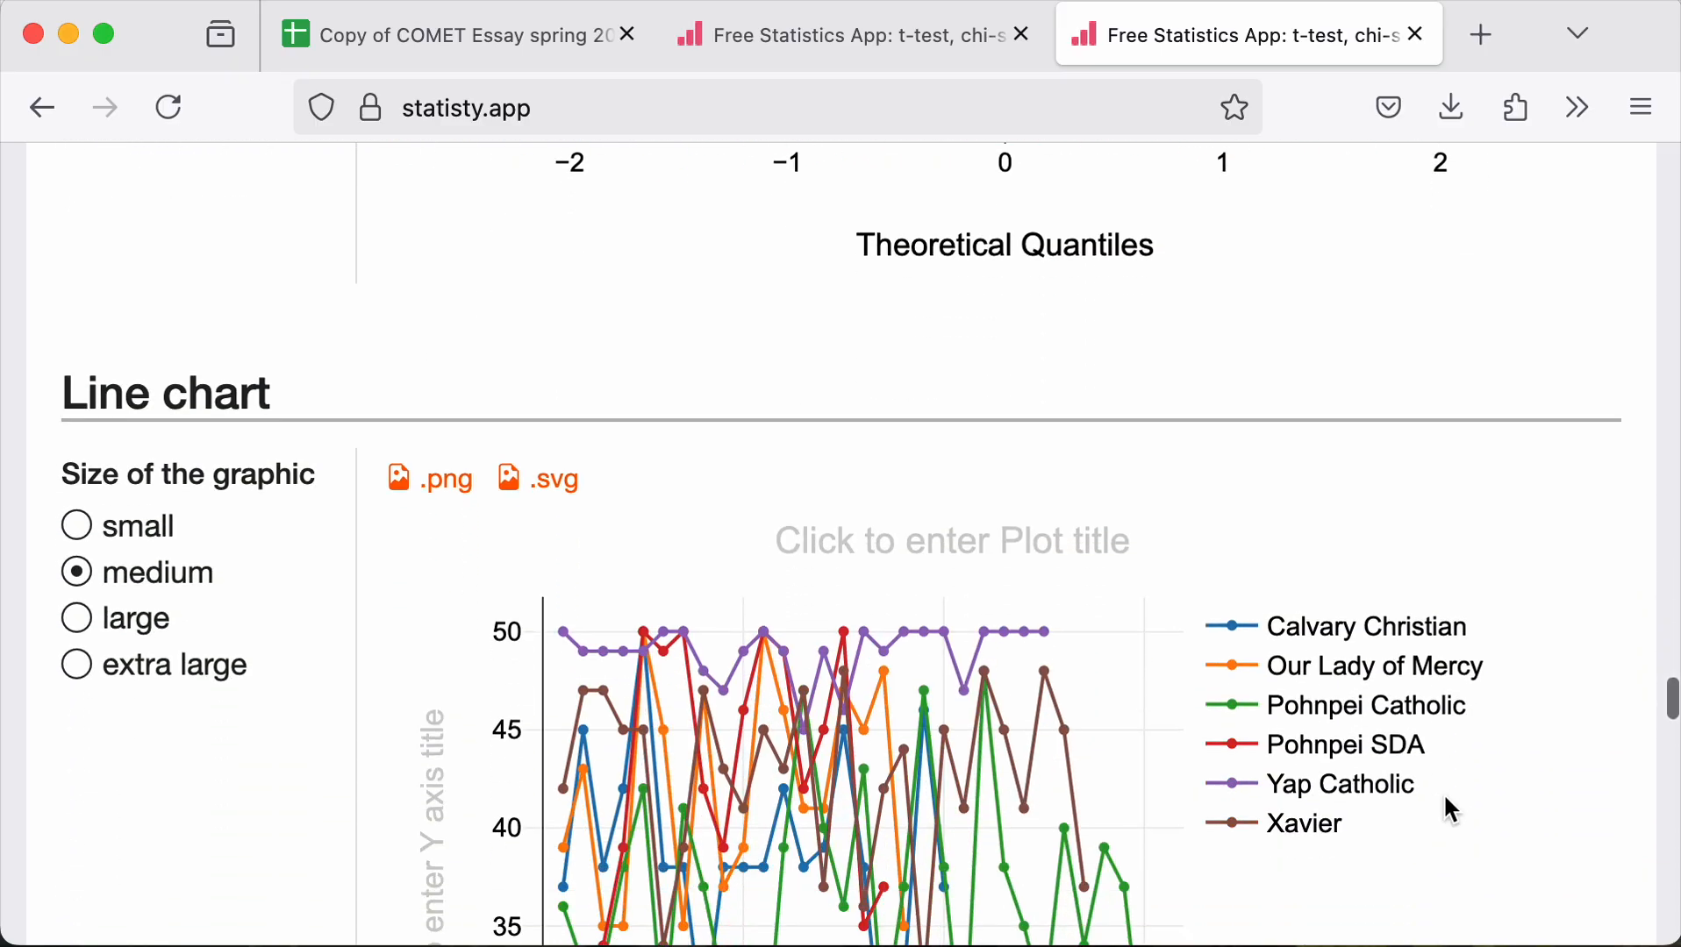
# Review the results from the charts back to the descriptive statistics and the score table
pyautogui.scroll(6, 1444, 797)
pyautogui.scroll(20, 1443, 792)
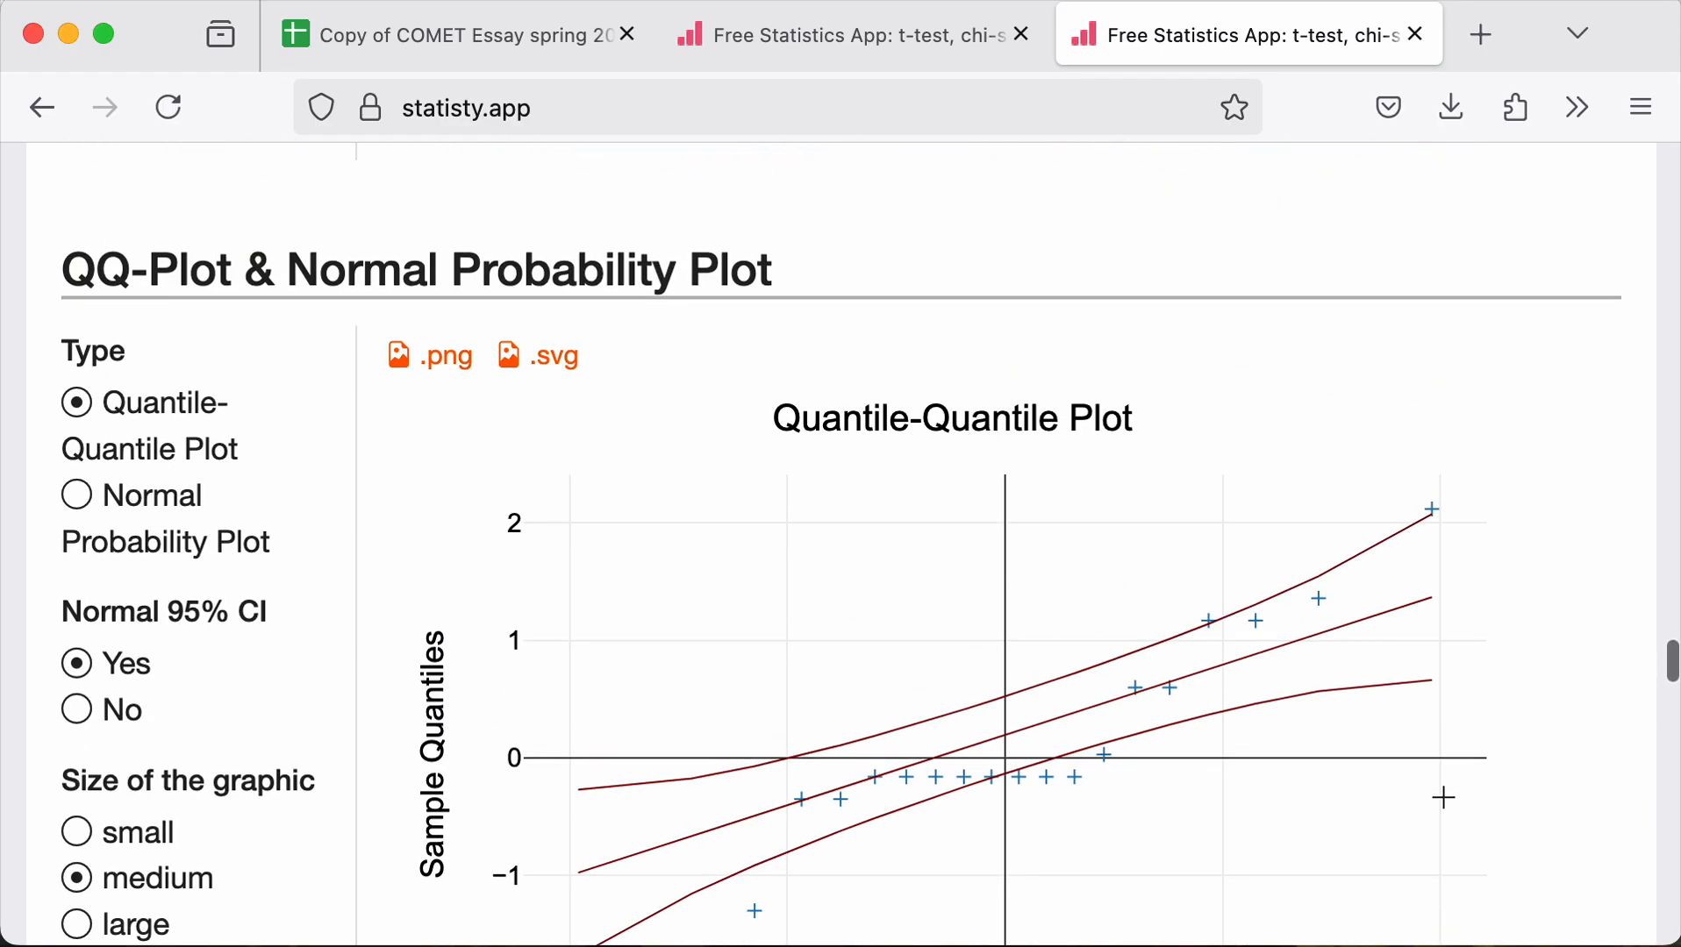
pyautogui.scroll(20, 1443, 797)
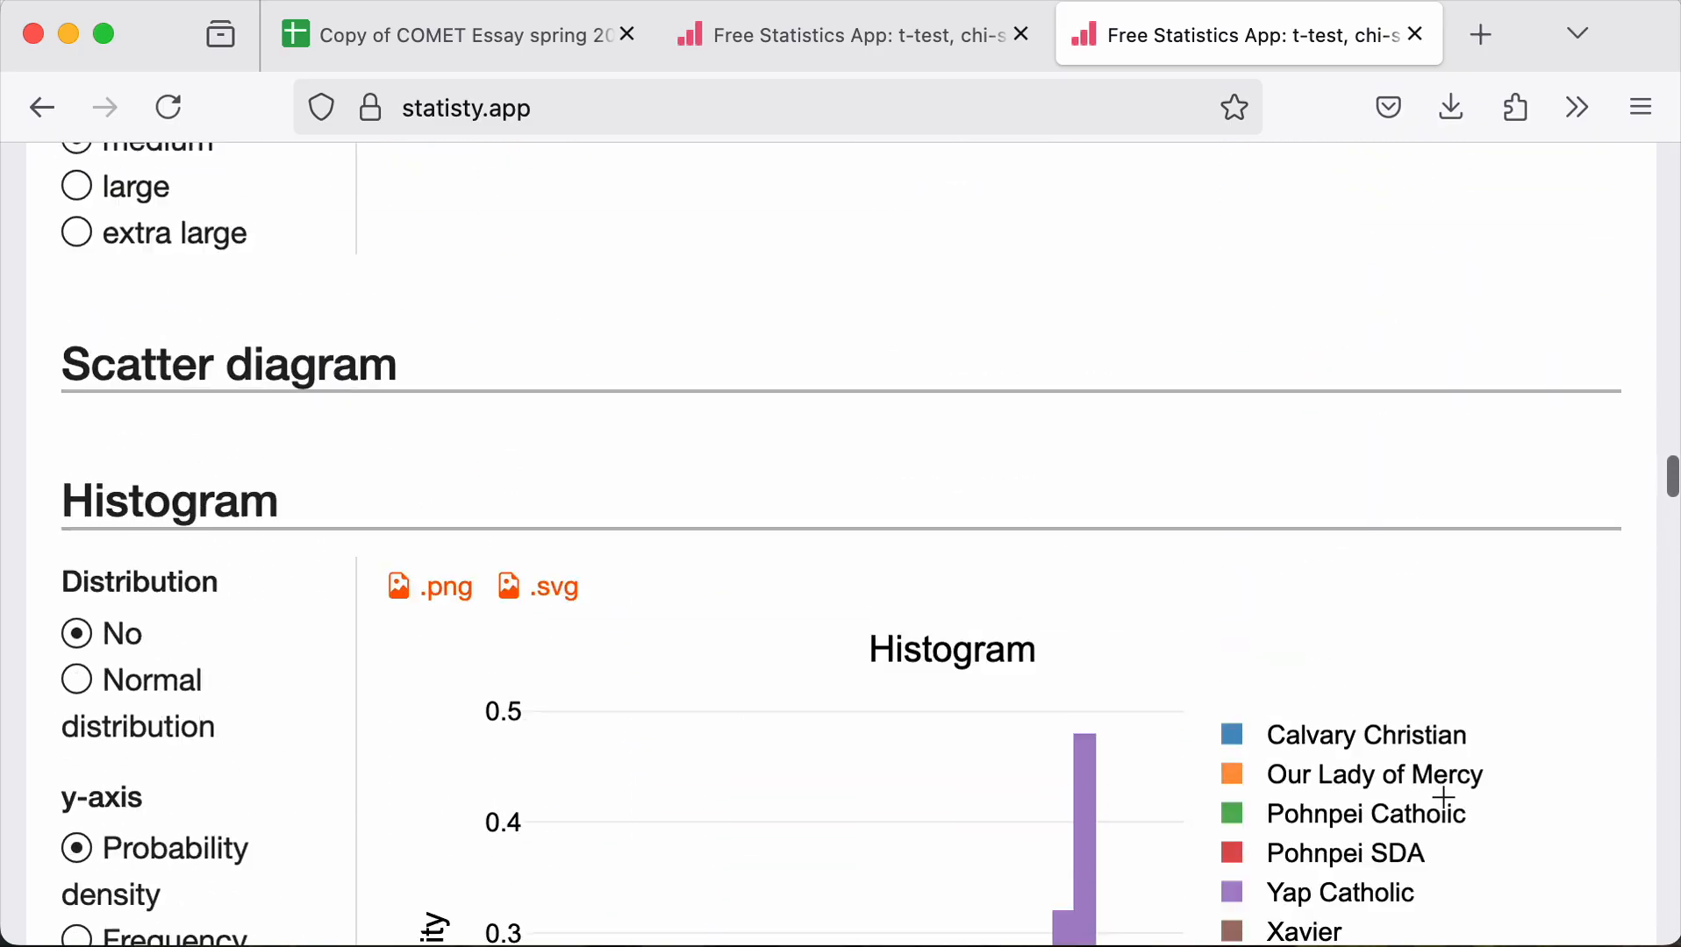
pyautogui.scroll(20, 1443, 793)
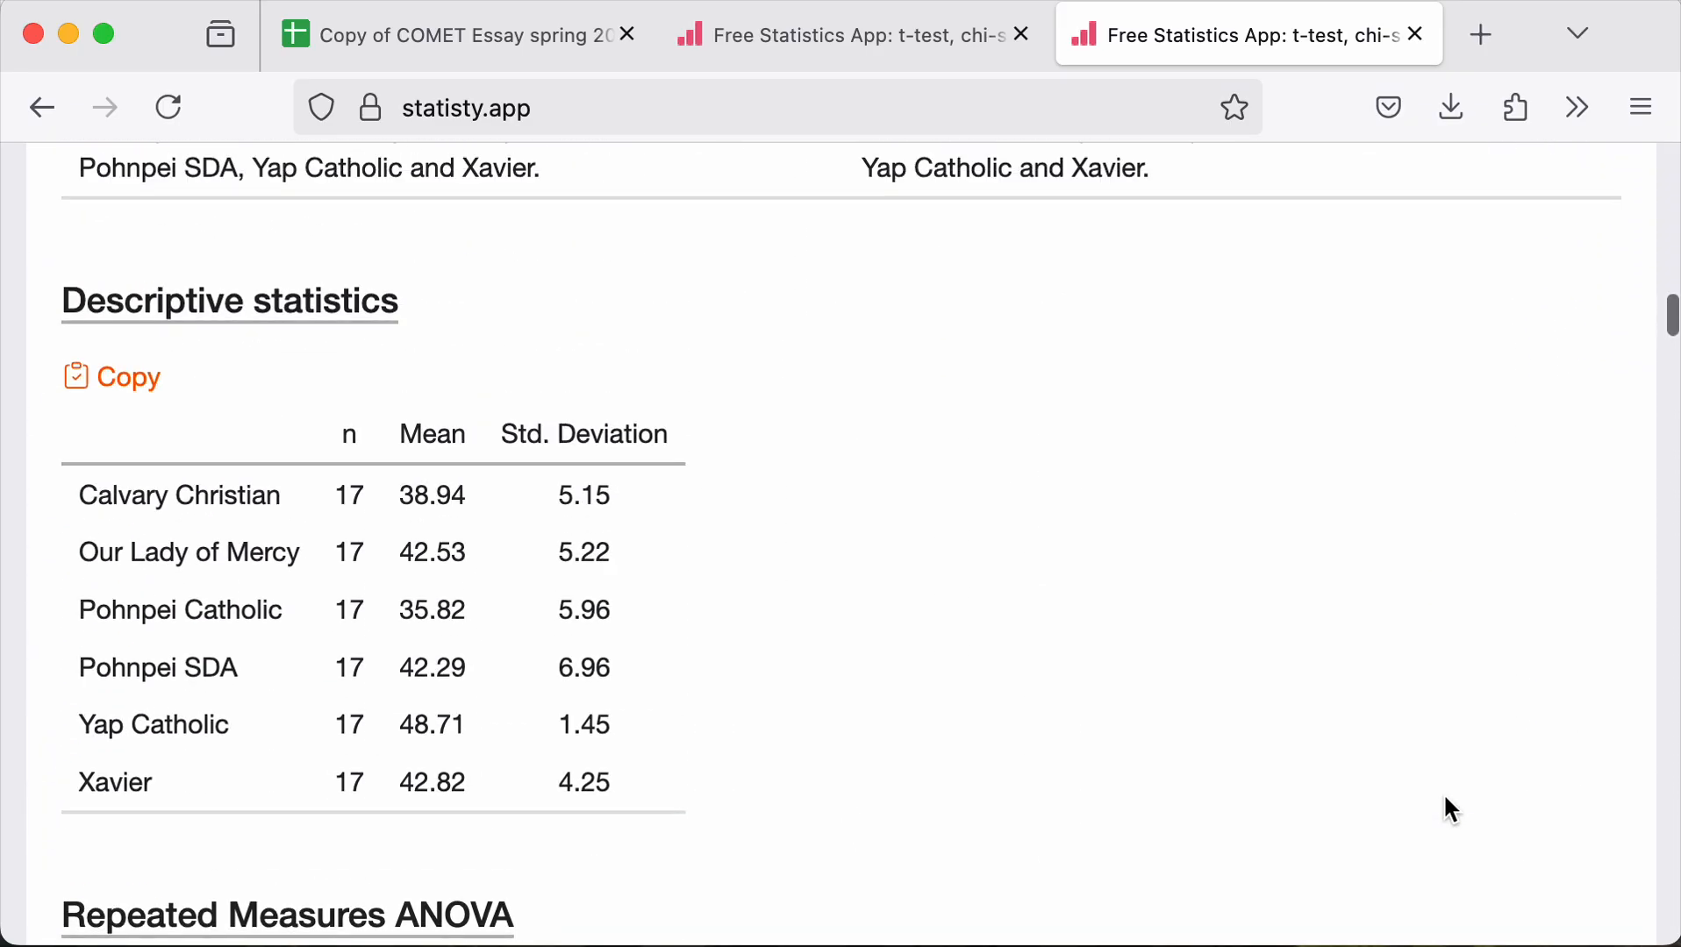
pyautogui.scroll(-8, 1443, 793)
pyautogui.scroll(-20, 1445, 798)
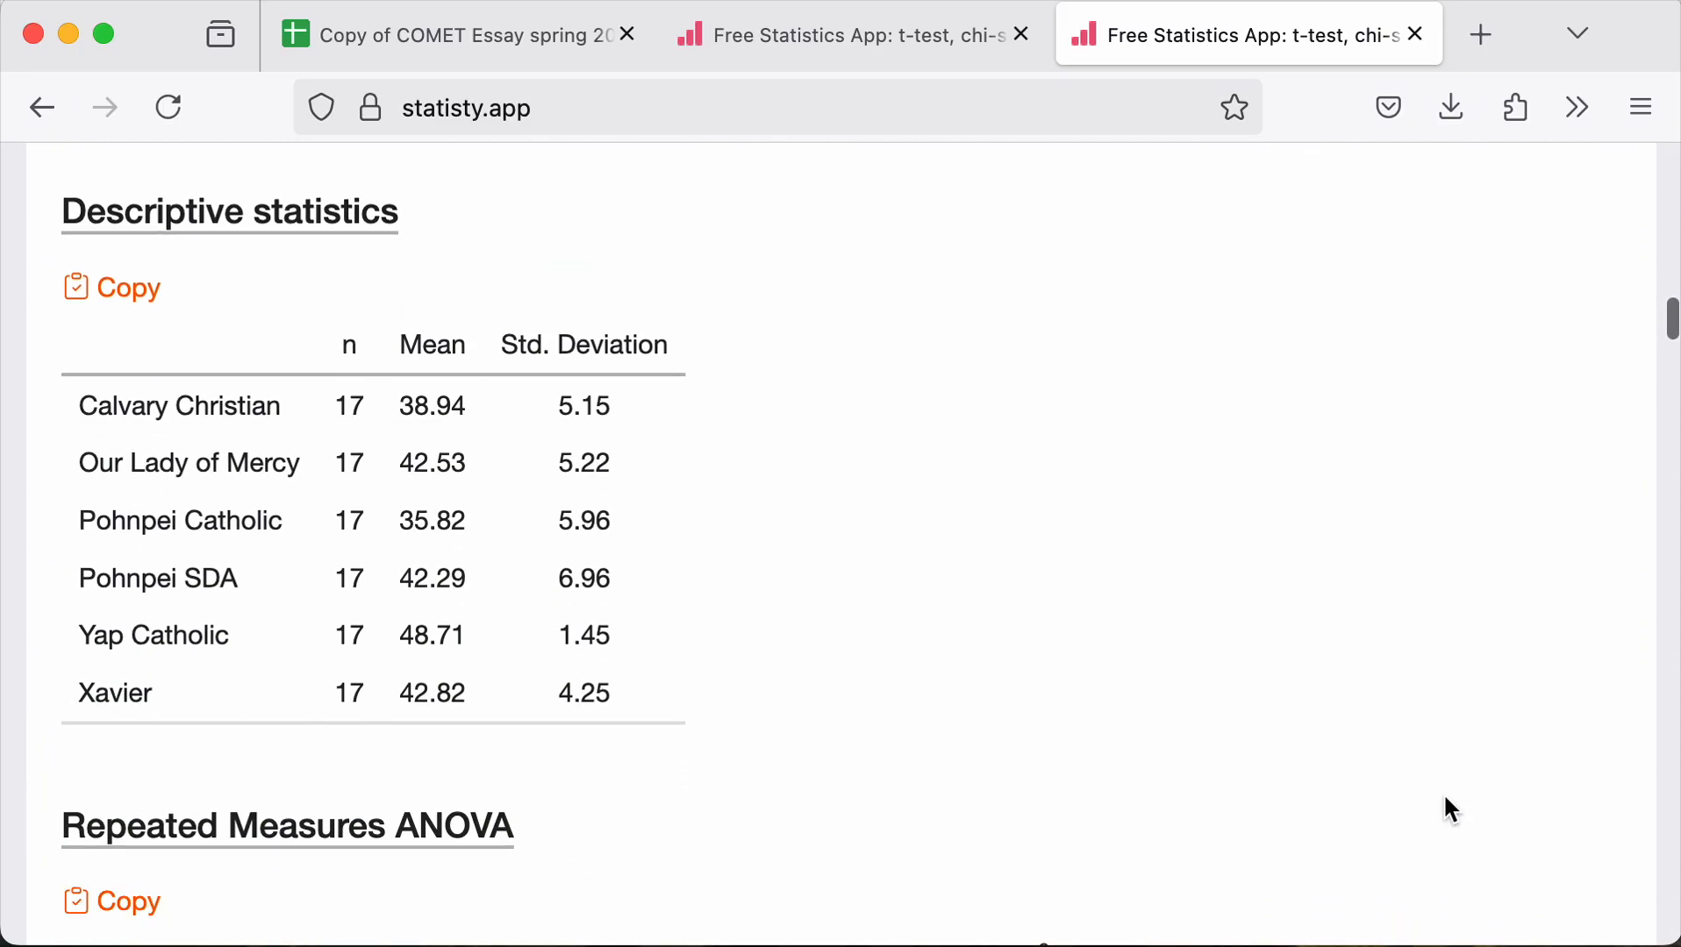
pyautogui.scroll(-20, 1452, 810)
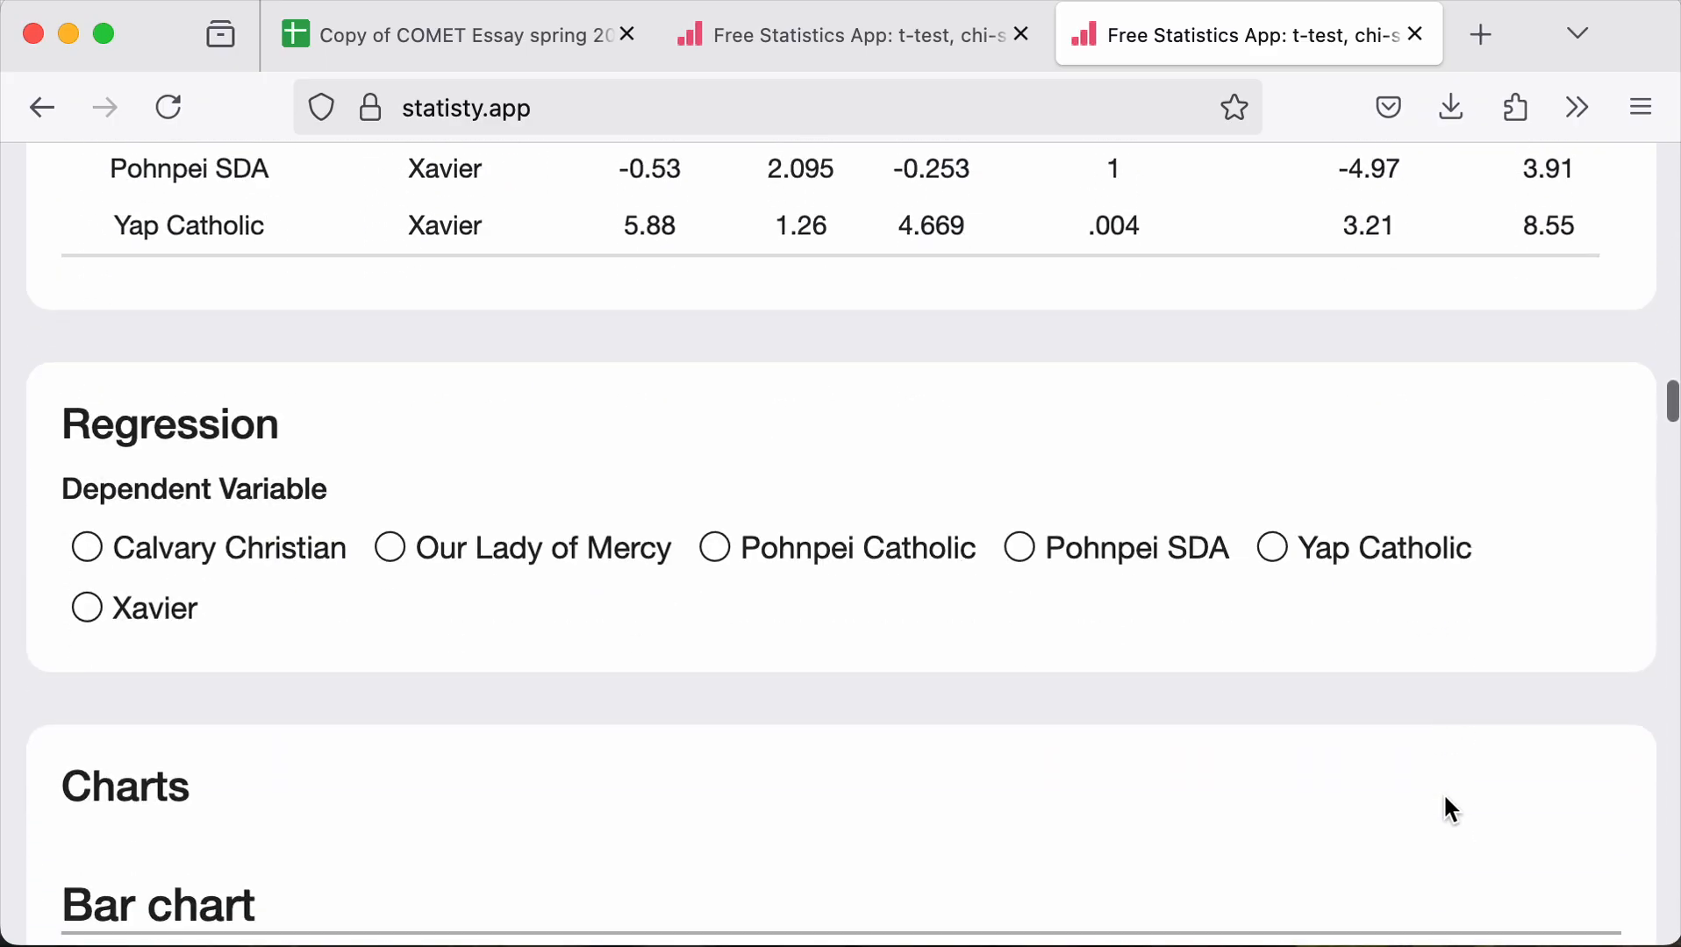
pyautogui.scroll(-3, 1444, 797)
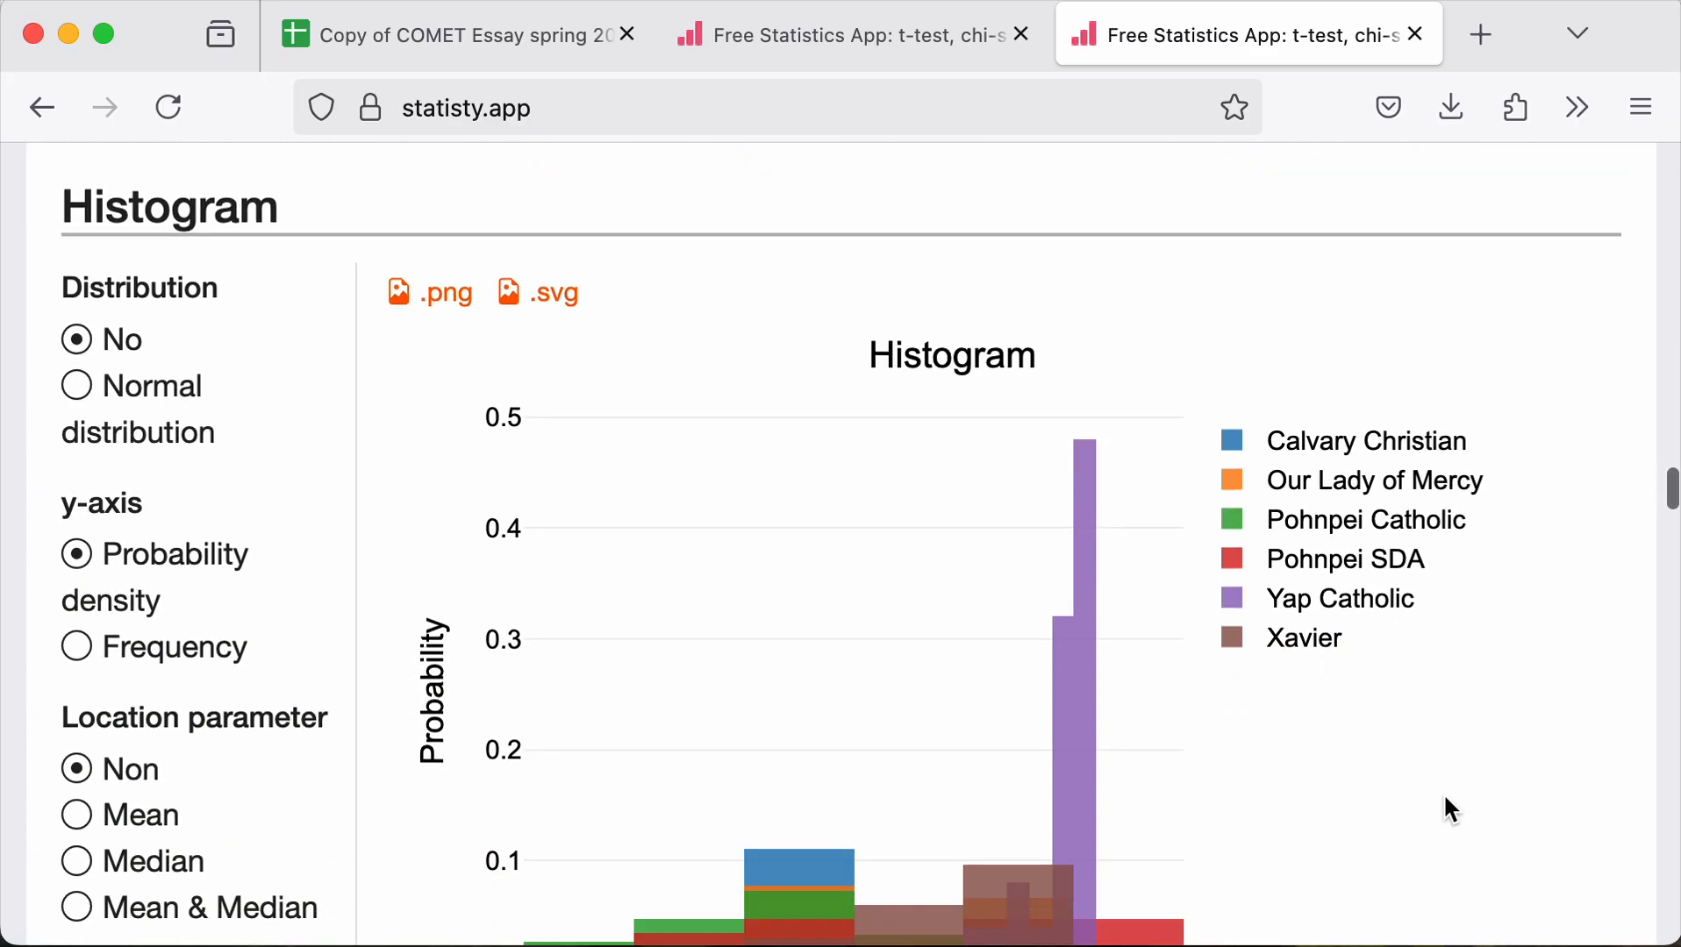
pyautogui.scroll(20, 1444, 797)
pyautogui.scroll(20, 1452, 809)
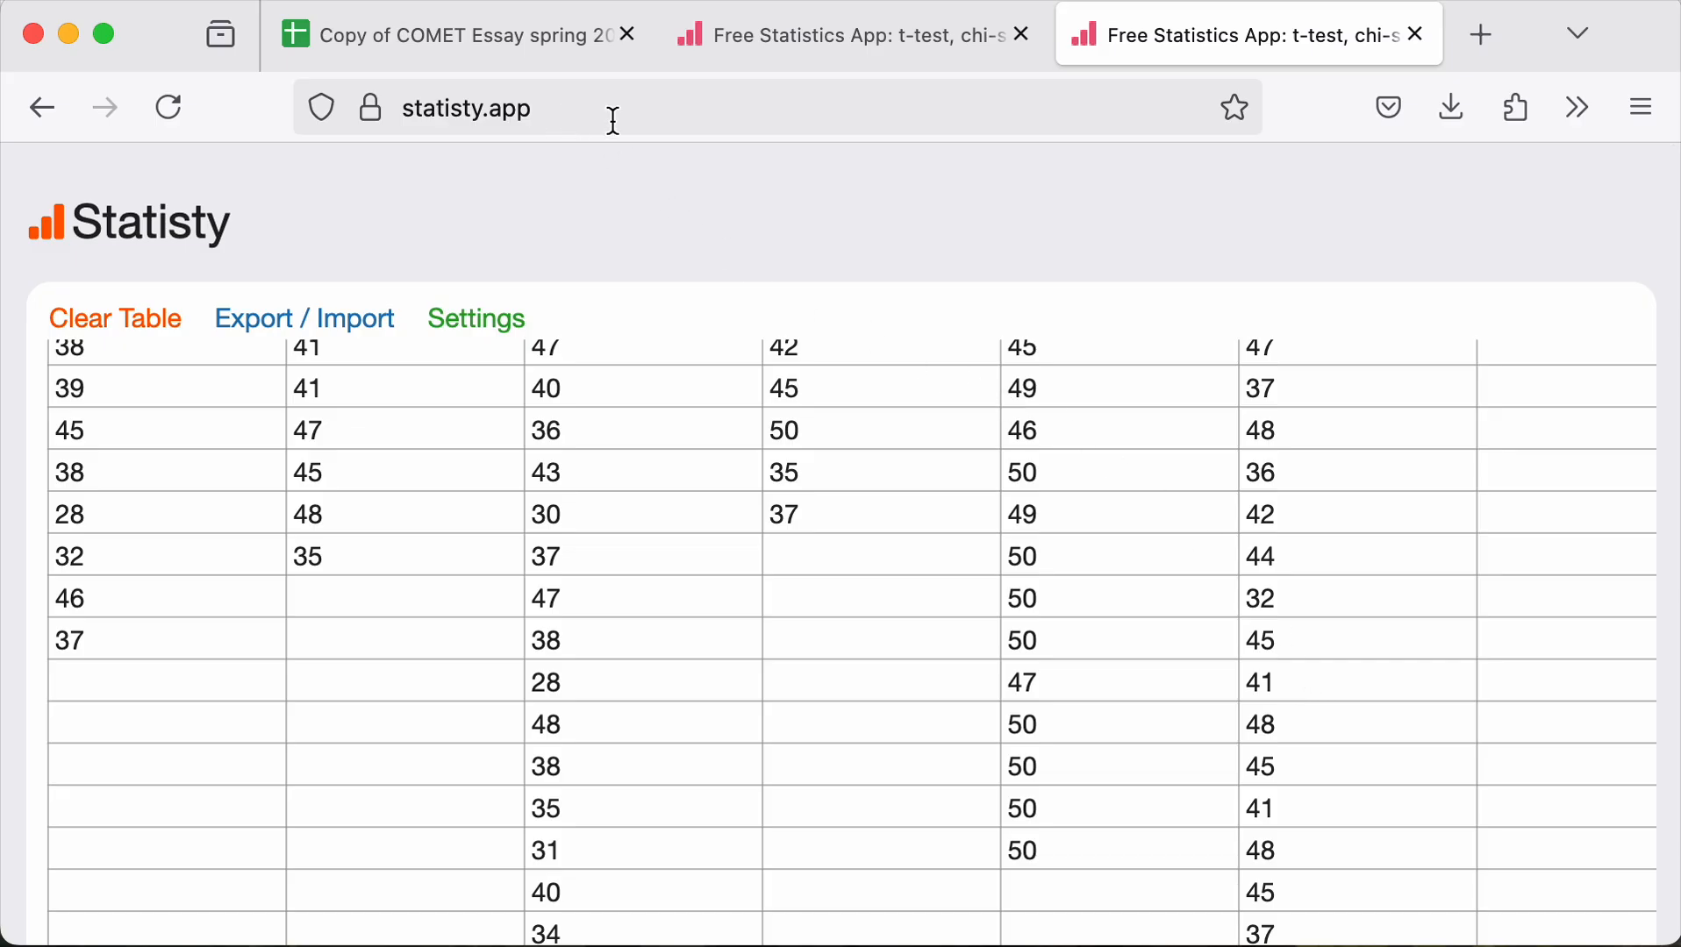
# Create a new Google Slides presentation in a separate browser tab using slides.new
pyautogui.click(1495, 43)
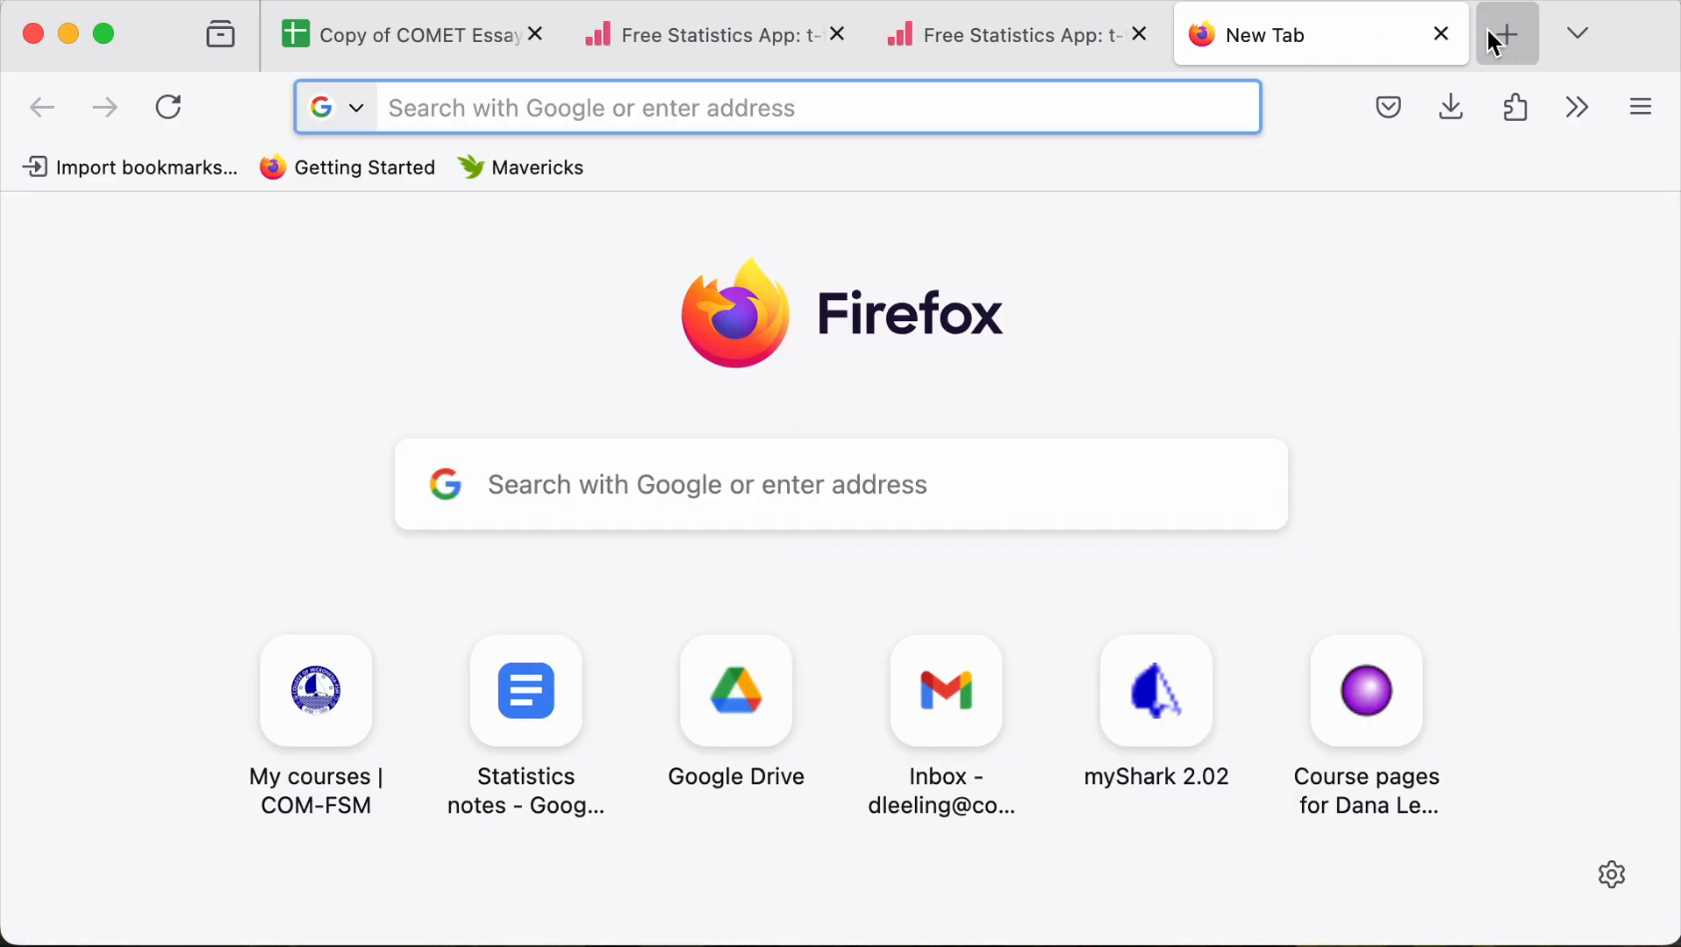
pyautogui.write('slide')
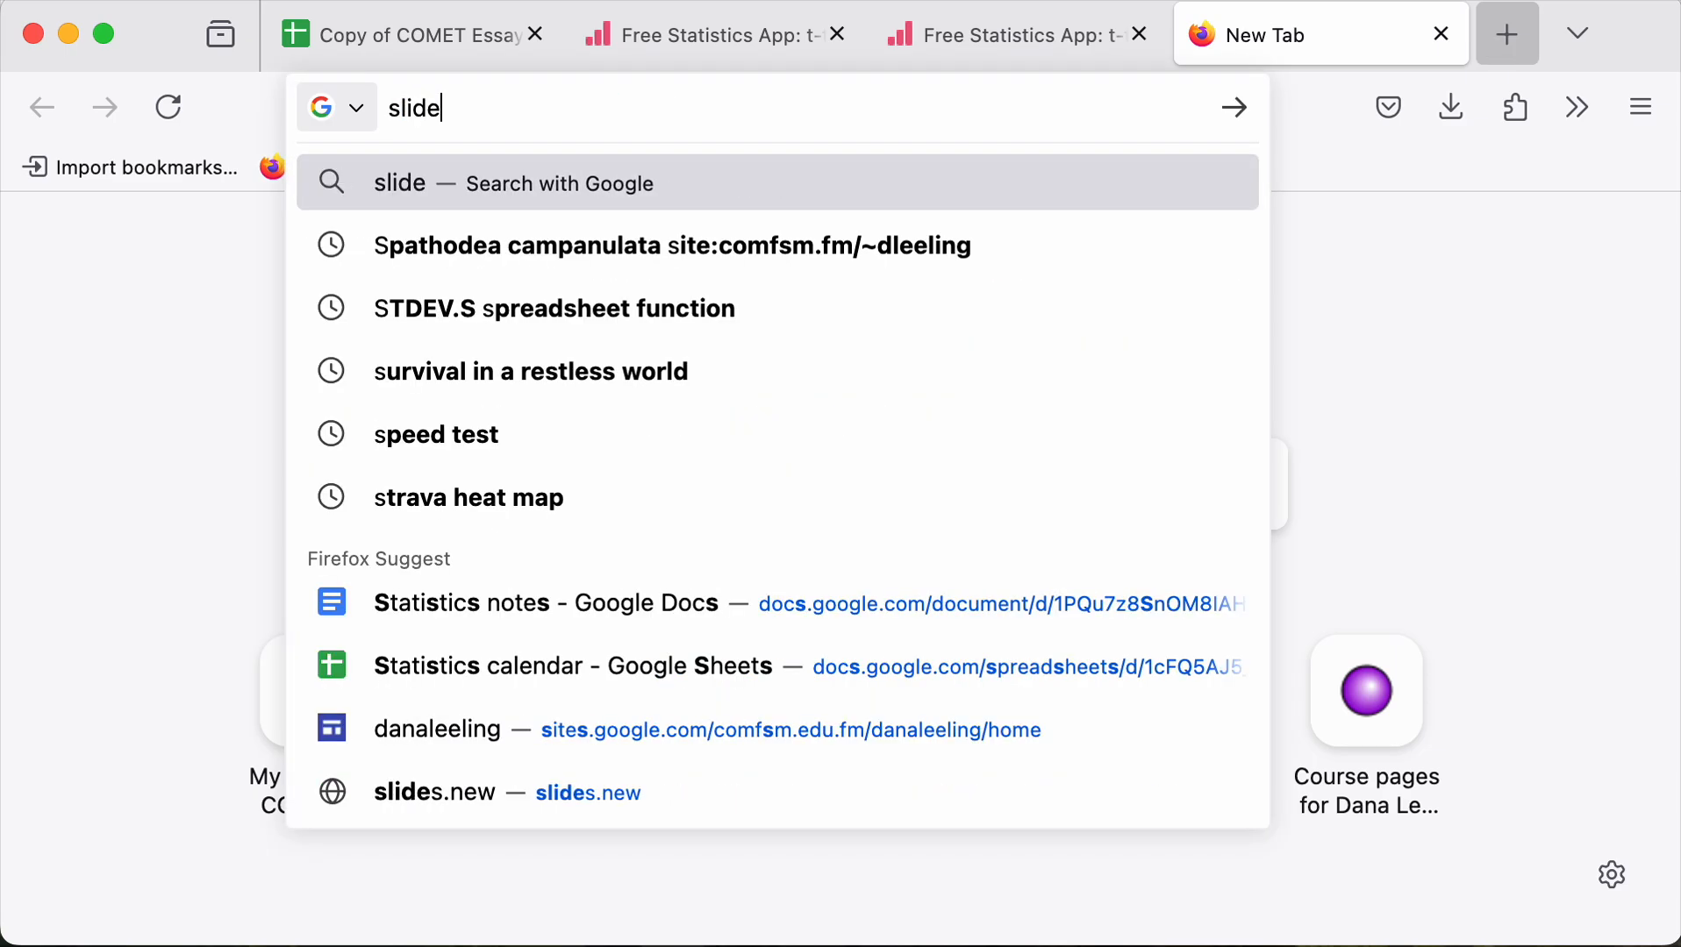
pyautogui.write('s.new')
pyautogui.press('Return')
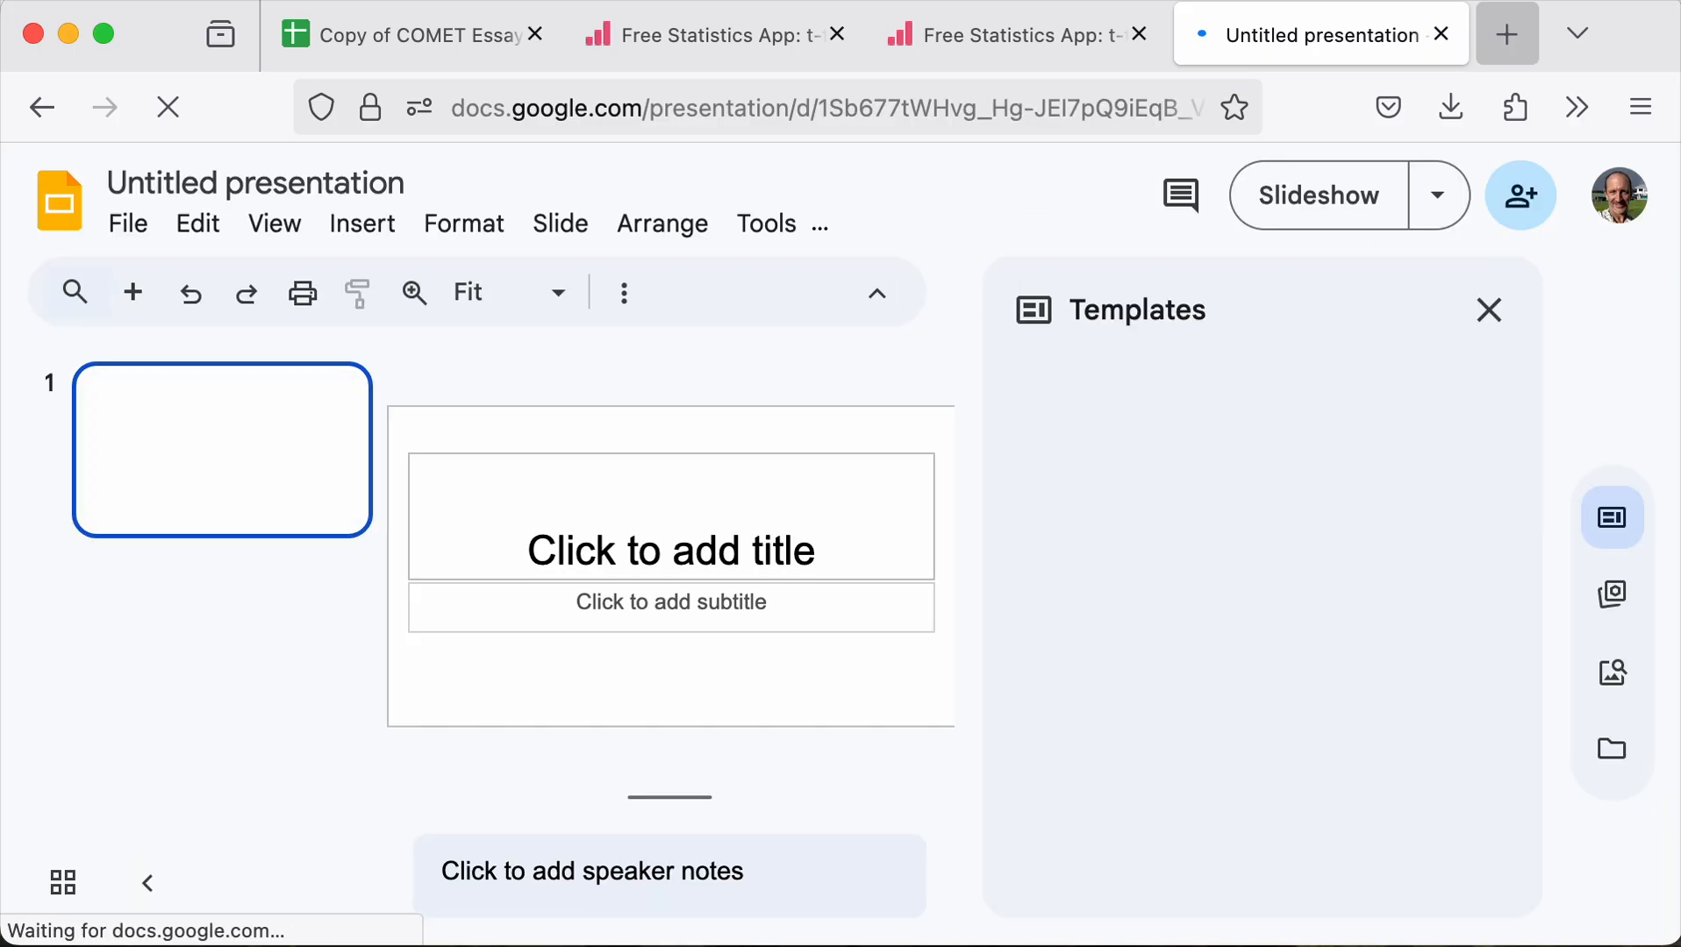
# Title the first slide "Essay score charts" and dismiss the template suggestions
pyautogui.click(766, 542)
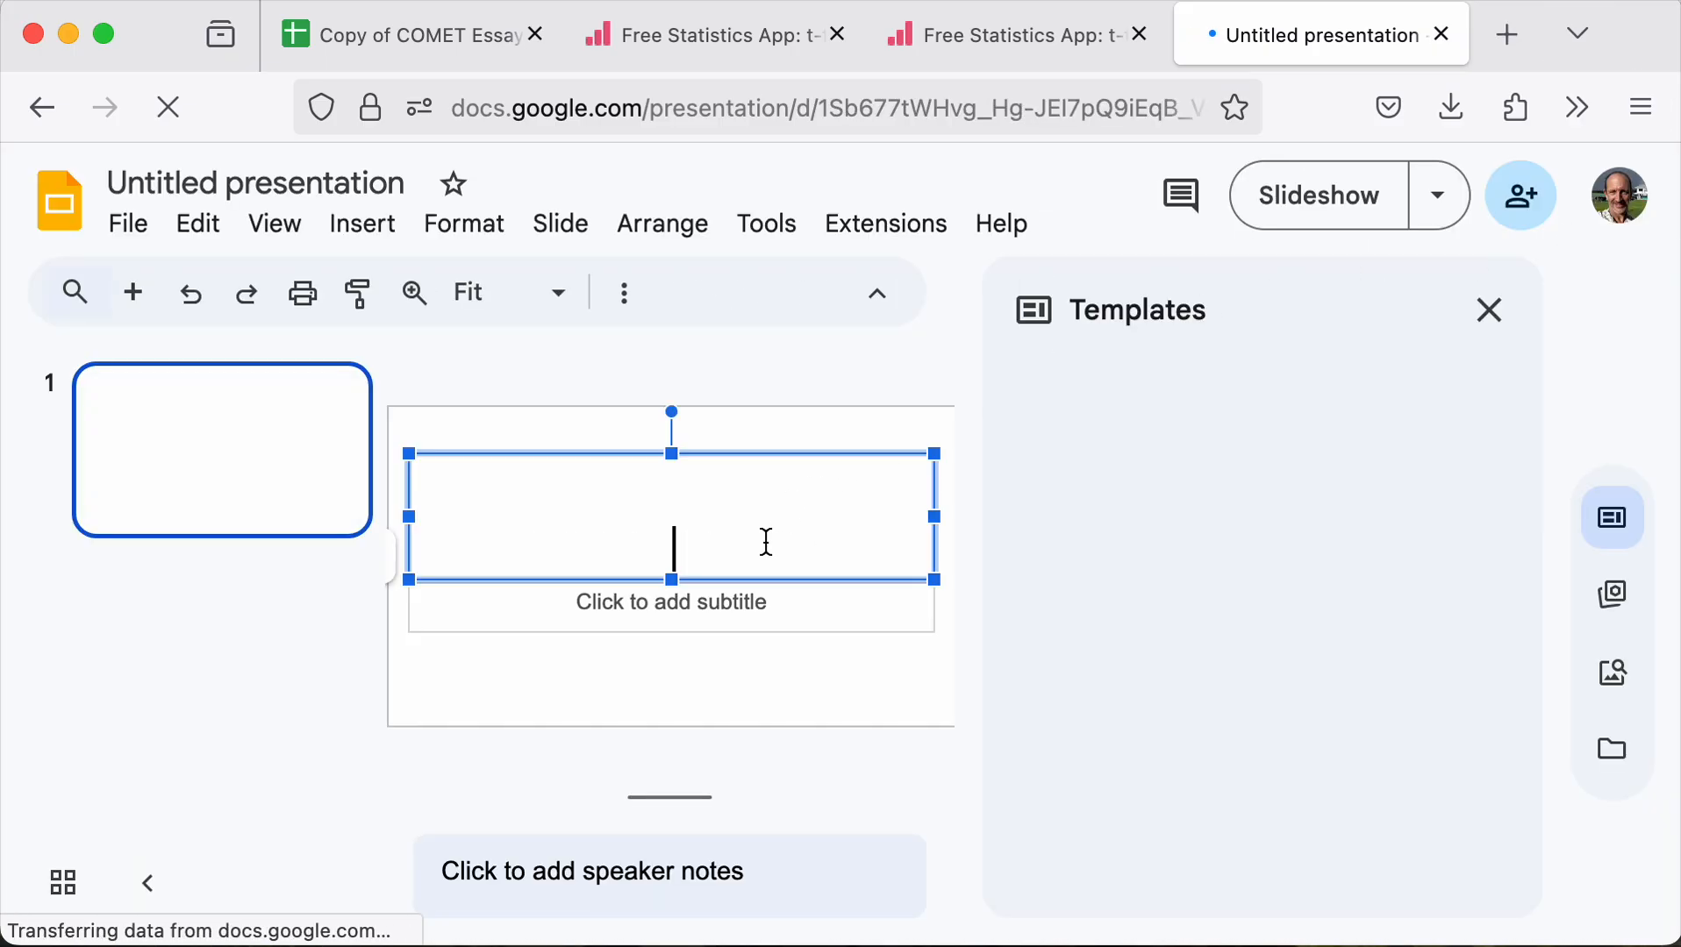
pyautogui.write('Essay')
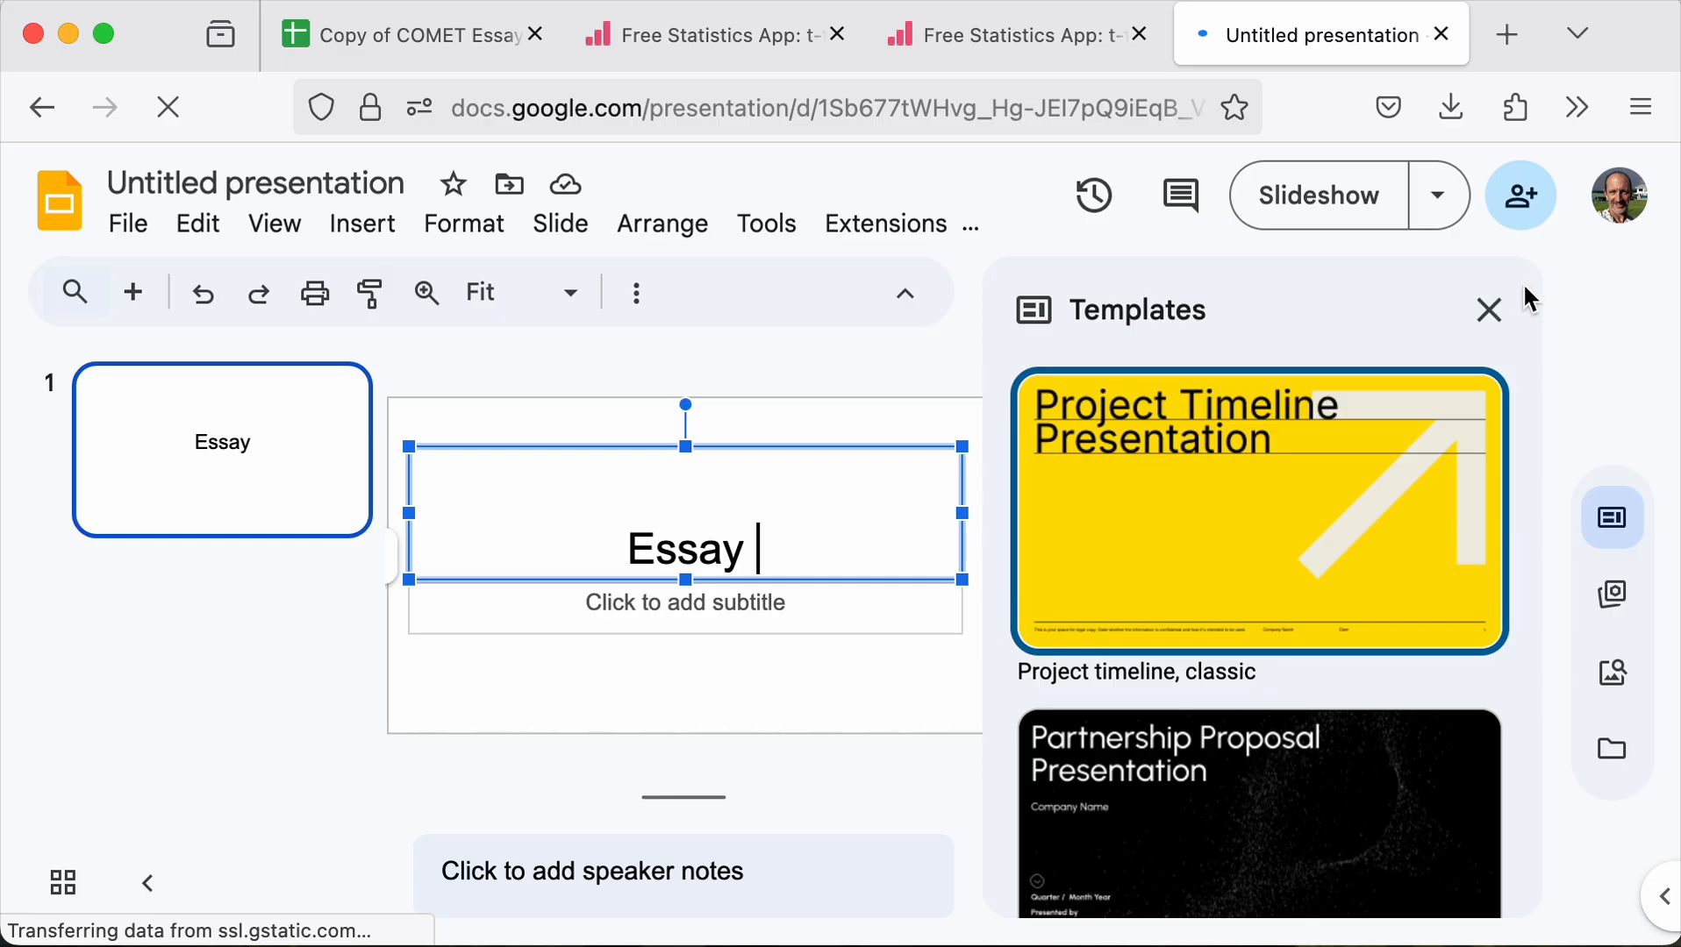
pyautogui.click(1496, 308)
pyautogui.click(1494, 317)
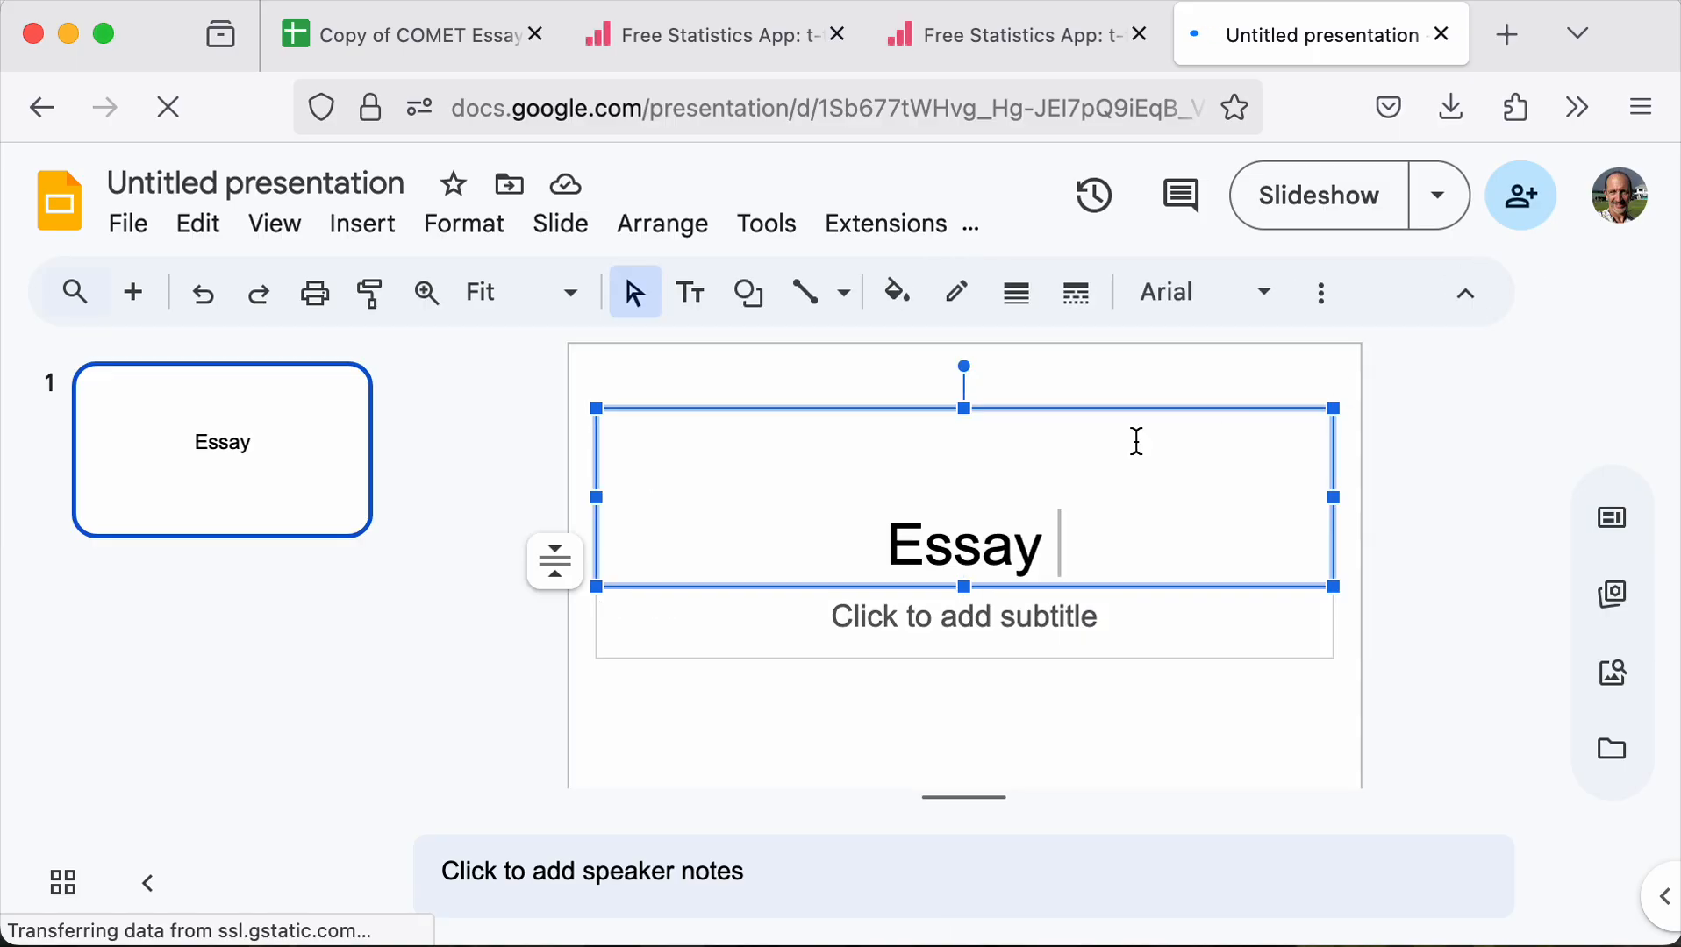
pyautogui.write('s')
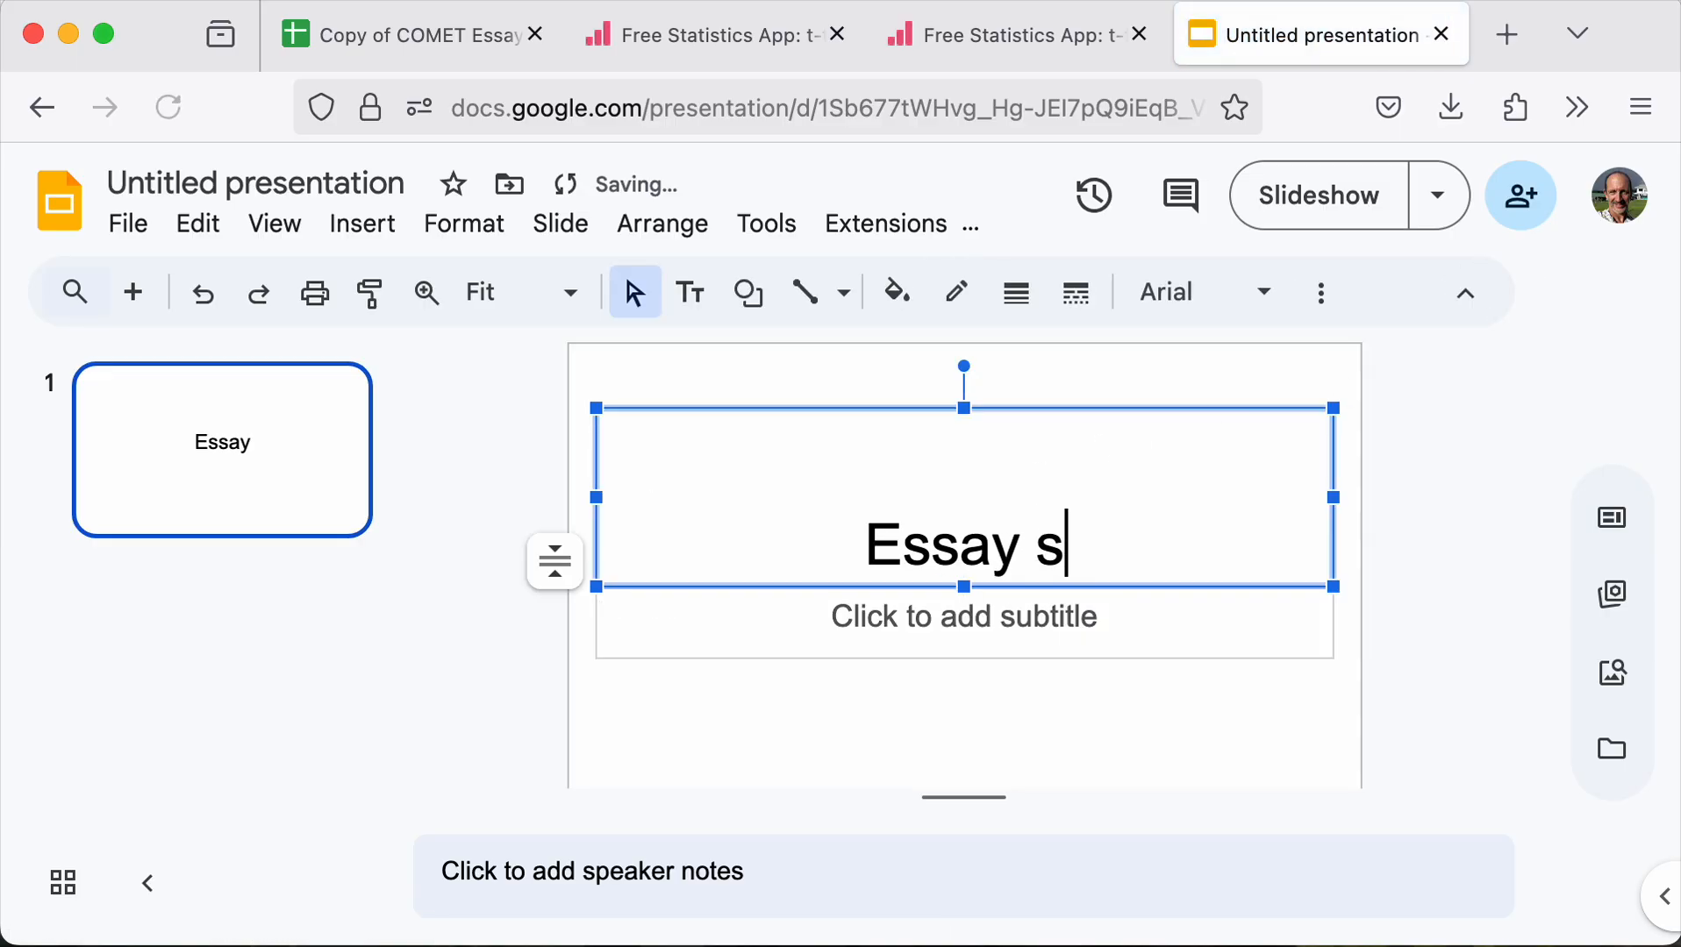
pyautogui.write('core chart')
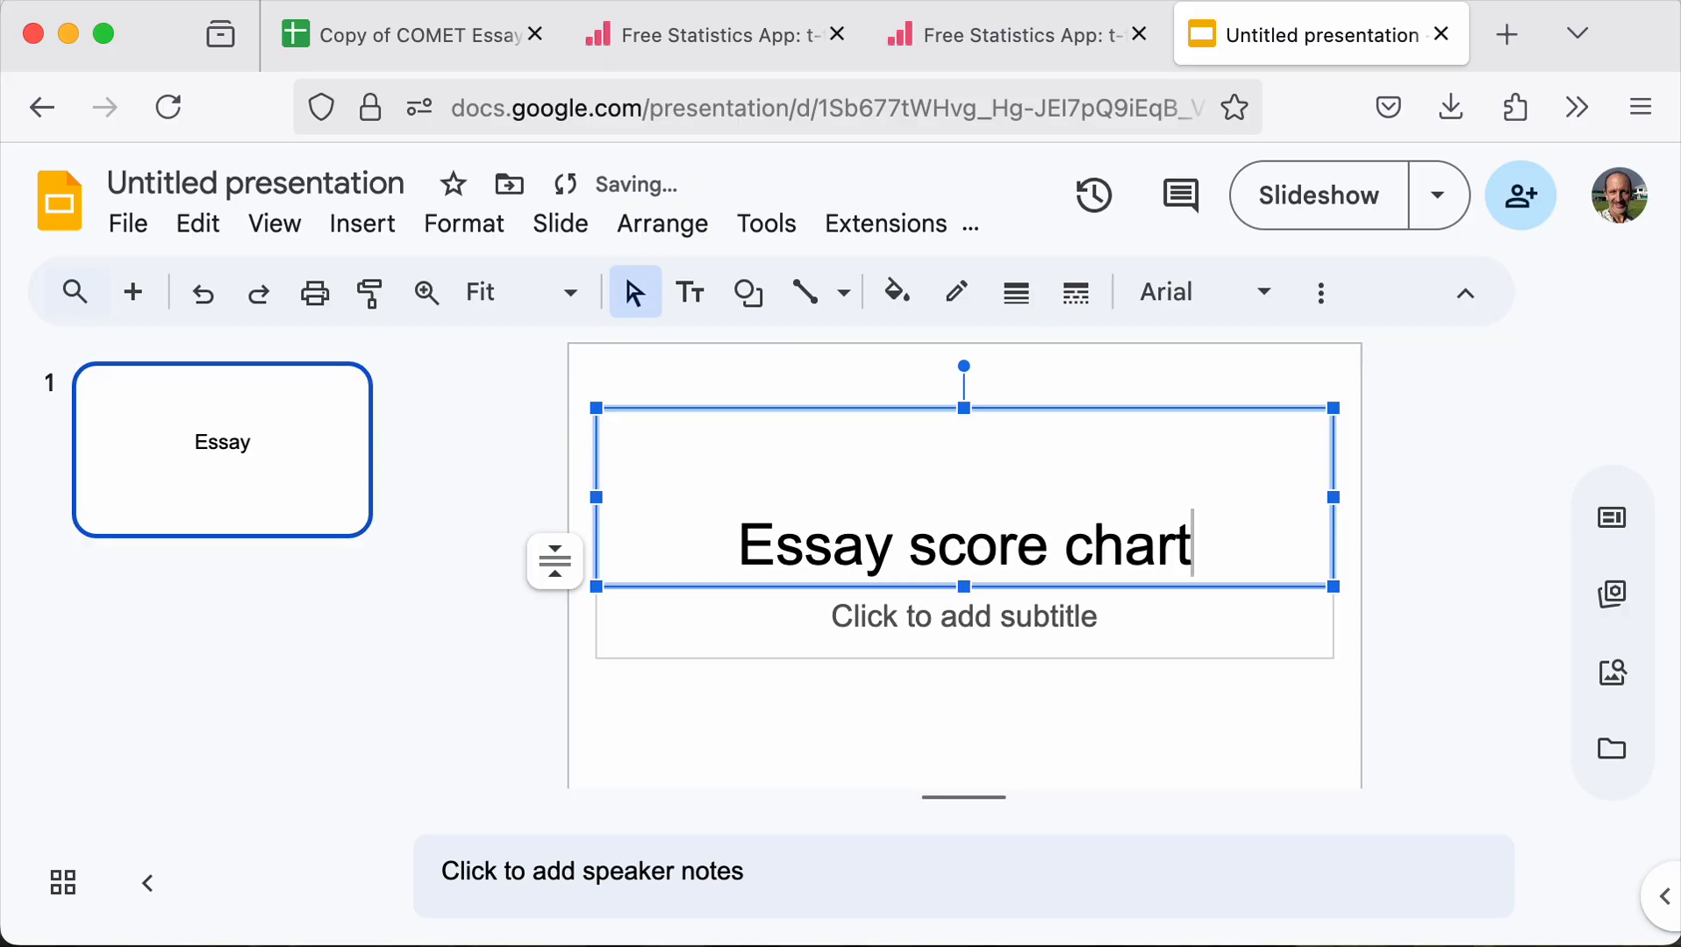
pyautogui.write('s')
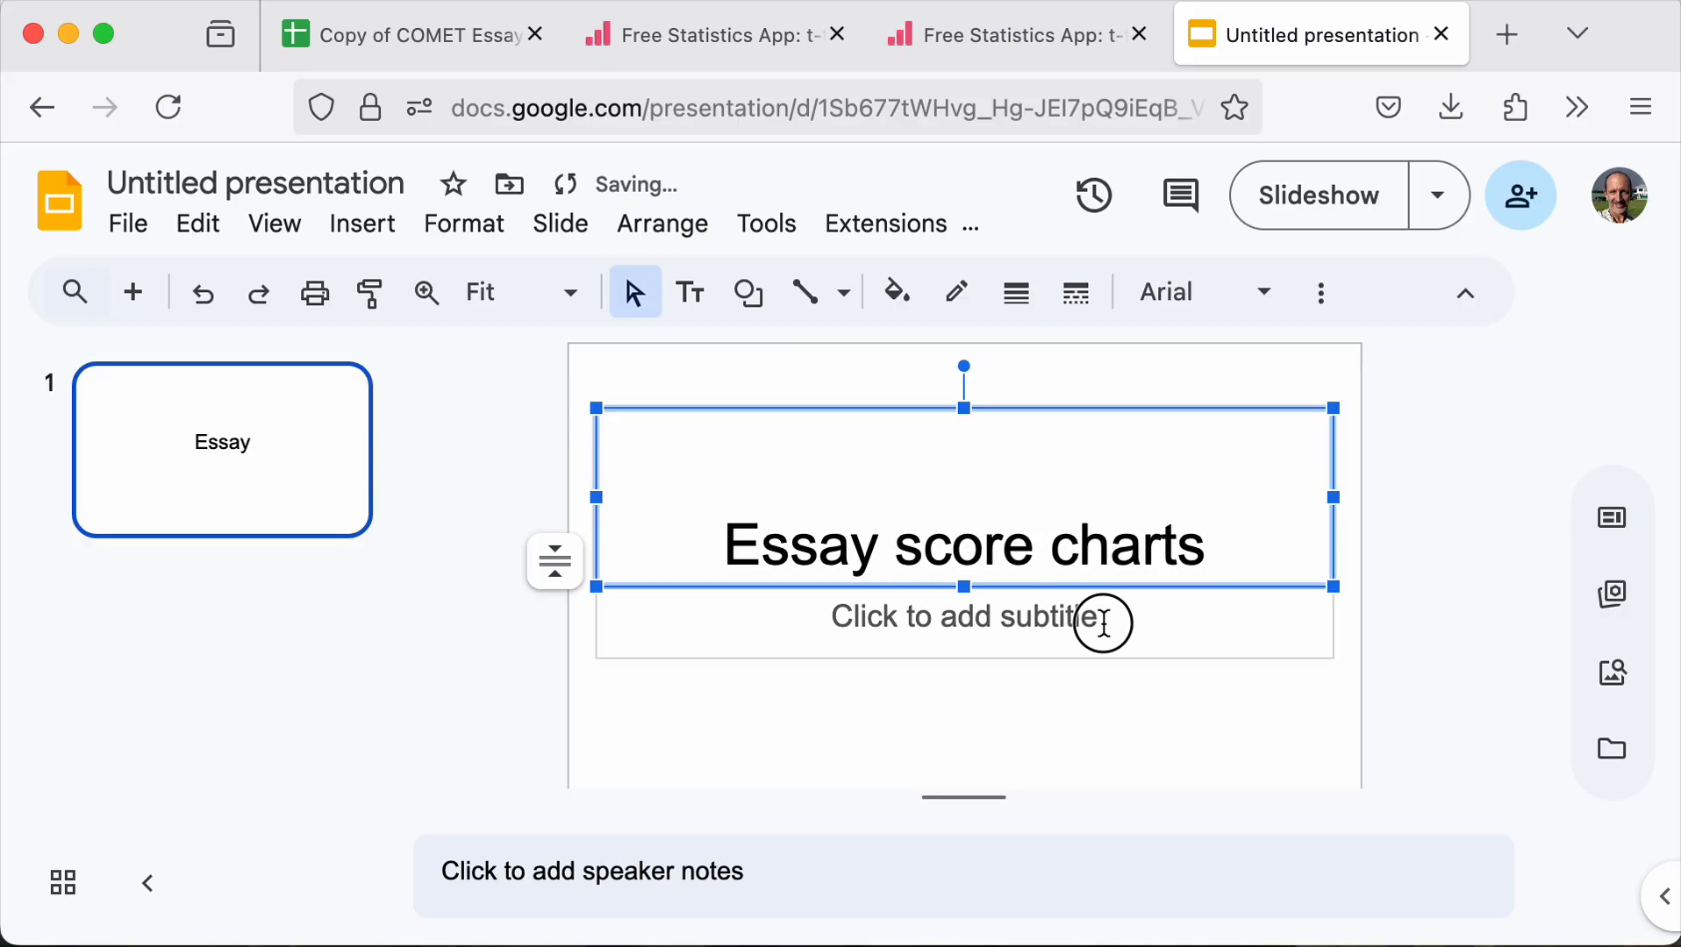
# Enter "For select high schools" as the subtitle of the first slide
pyautogui.click(1101, 622)
pyautogui.write('For')
pyautogui.write('sele')
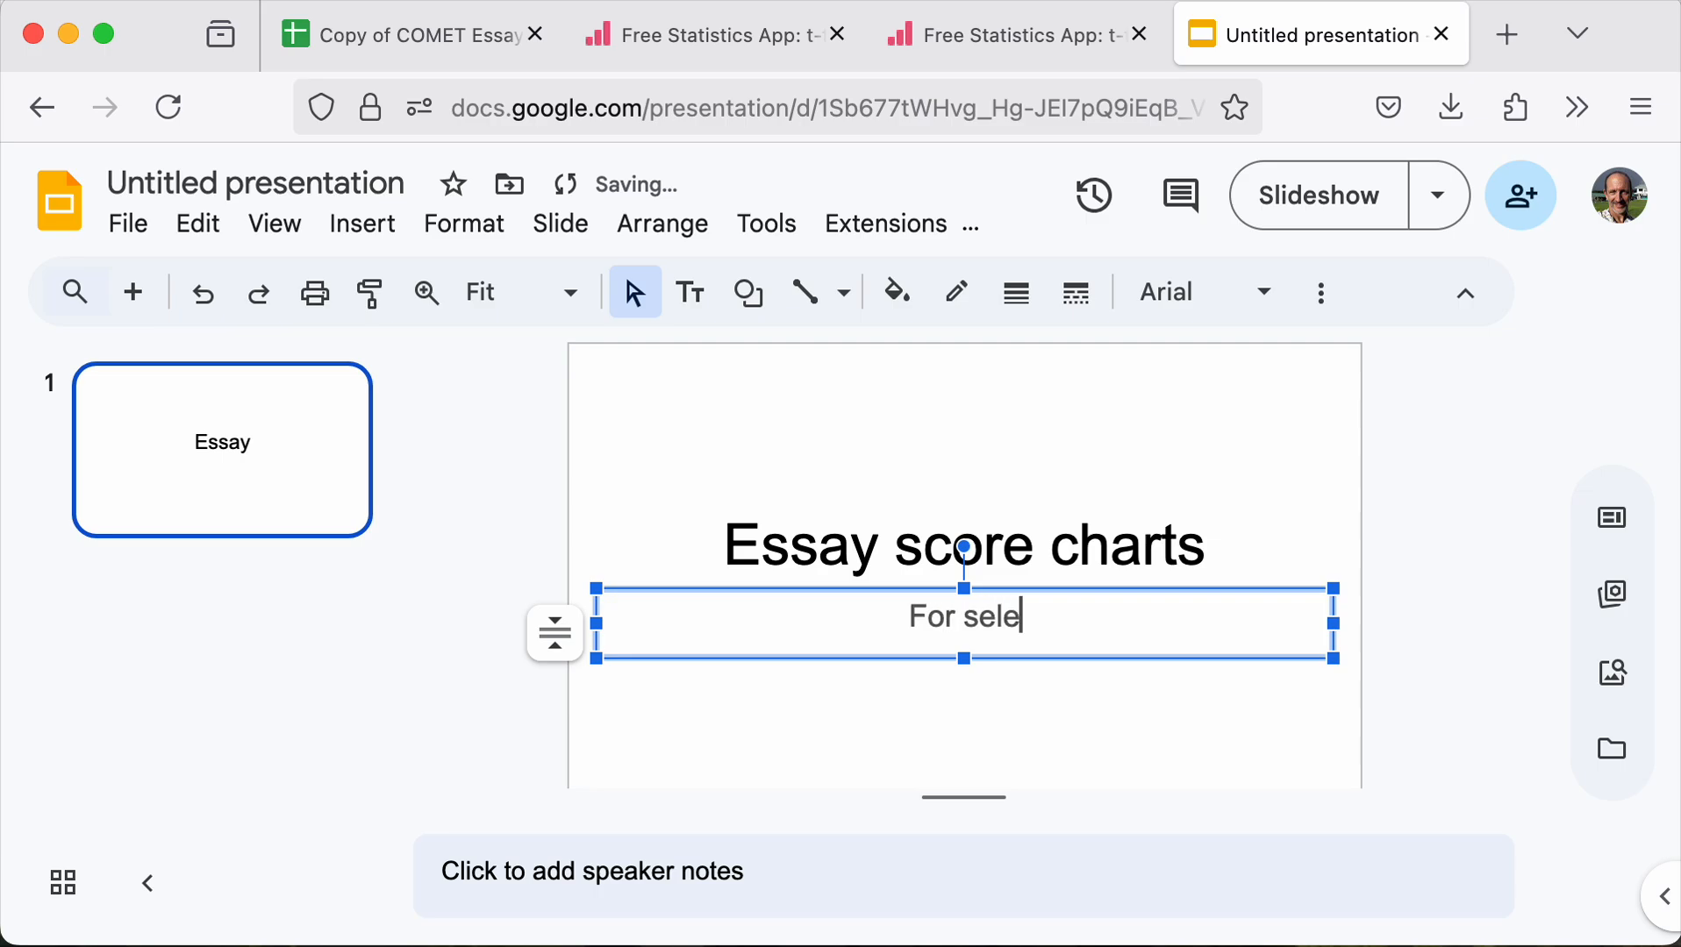
pyautogui.write('ct high schools')
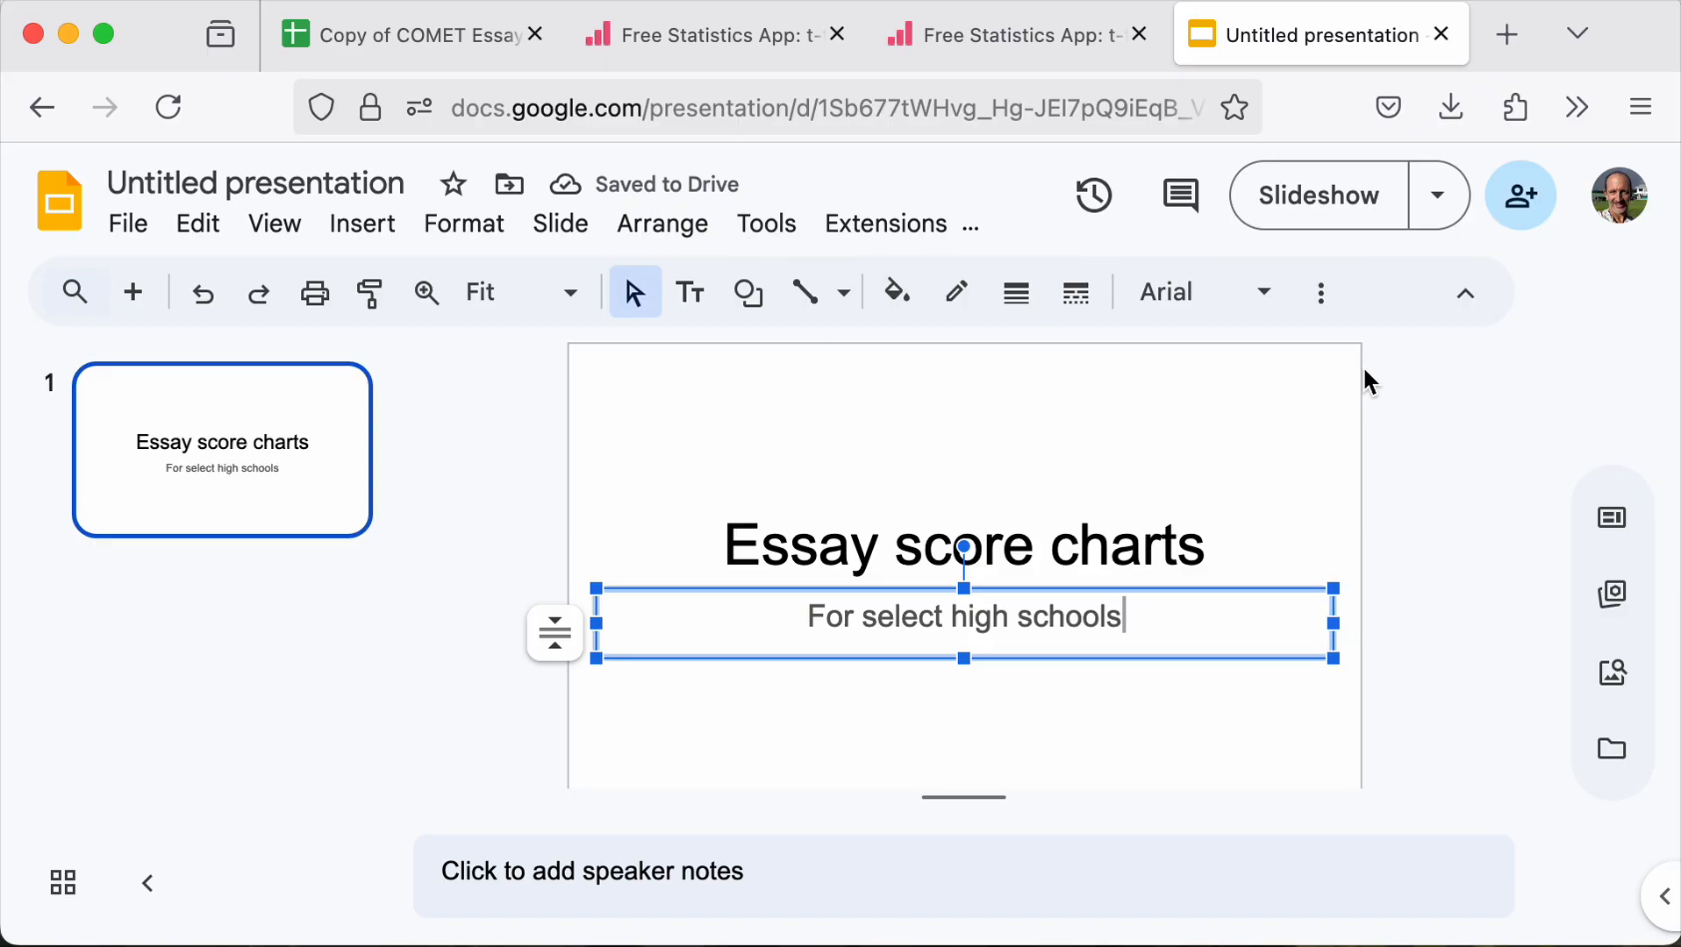
pyautogui.click(1324, 309)
pyautogui.click(1317, 295)
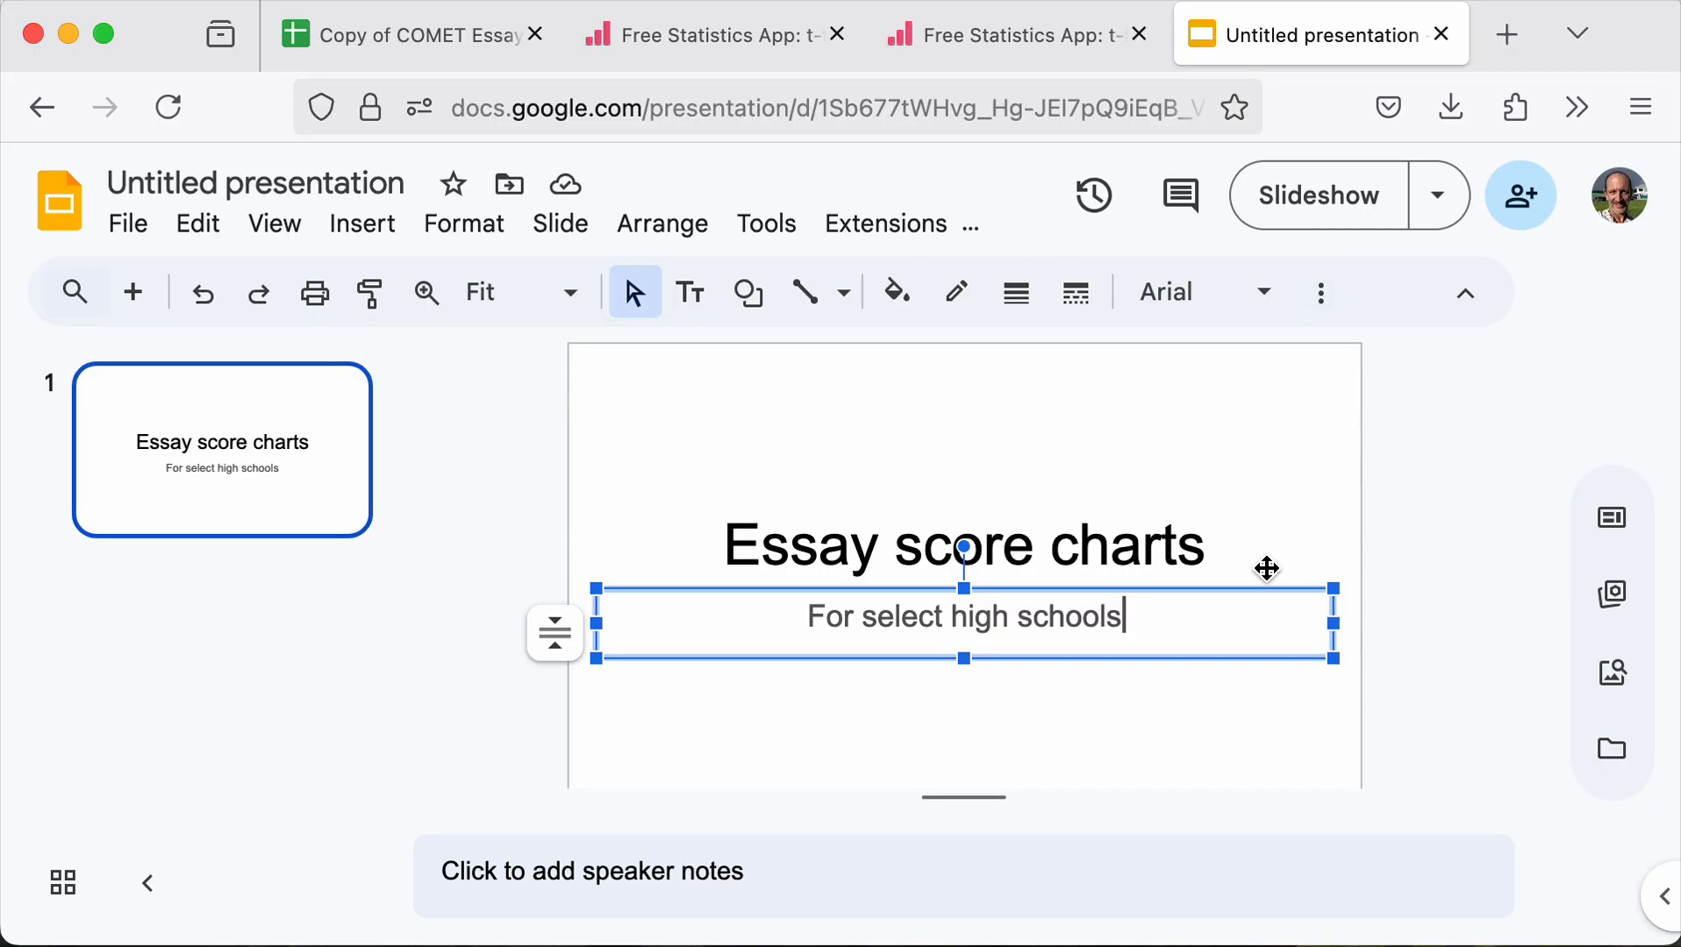
# Add a second slide and apply the Title only layout to it
pyautogui.click(566, 229)
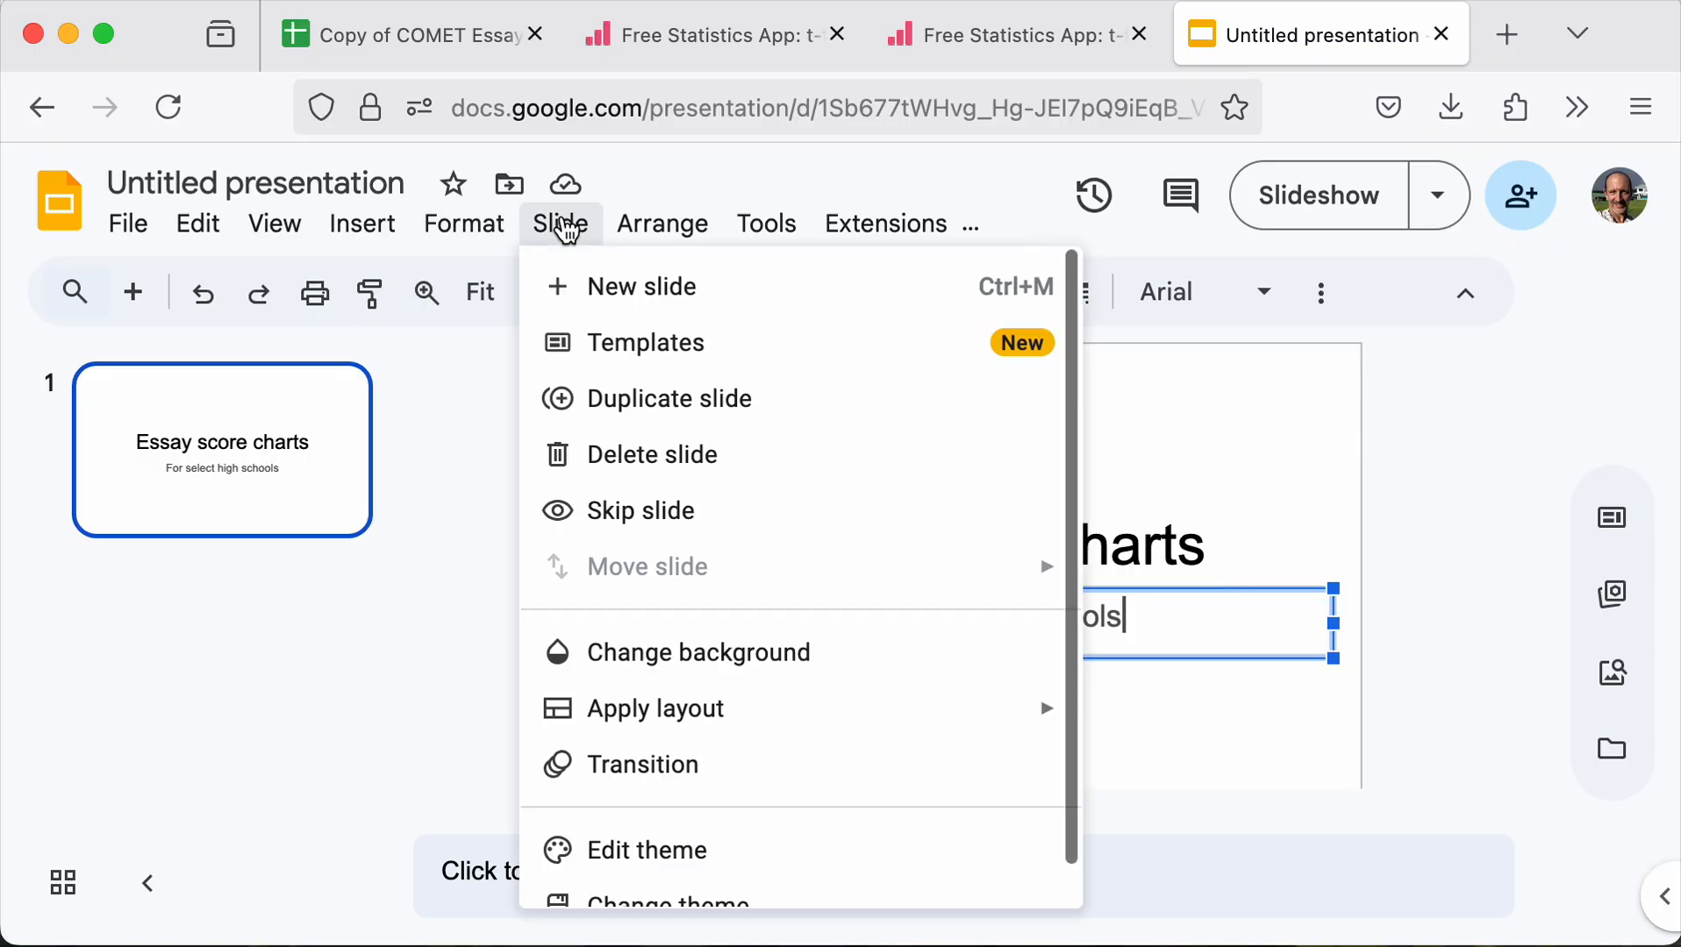
pyautogui.click(602, 302)
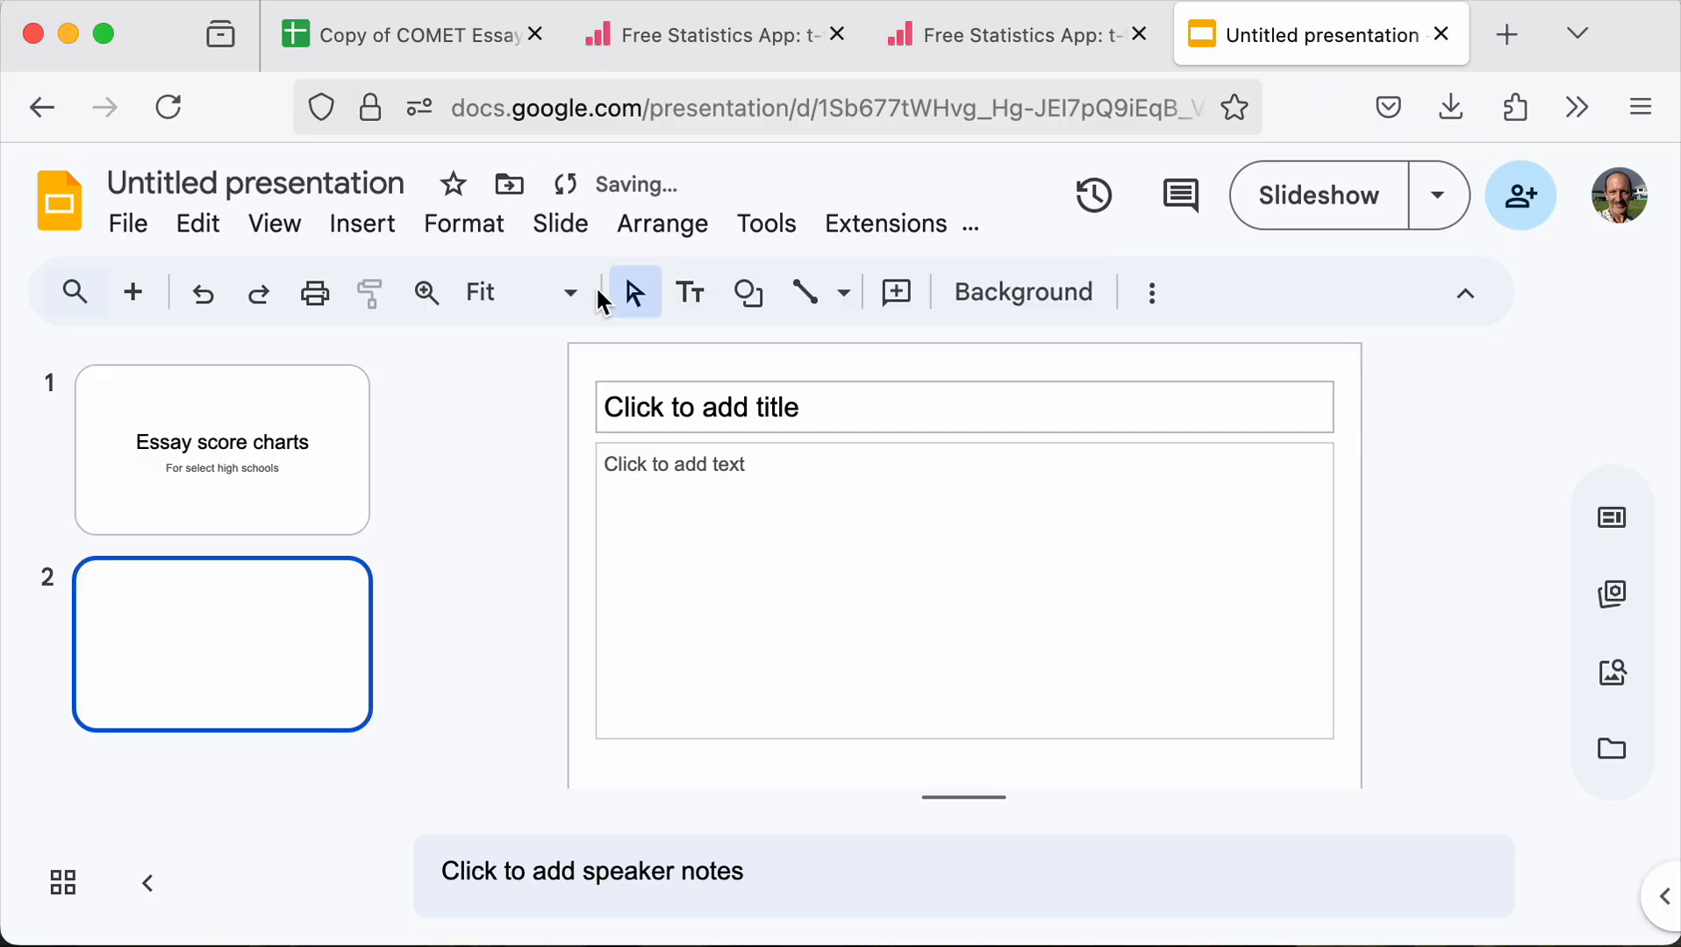
pyautogui.click(555, 236)
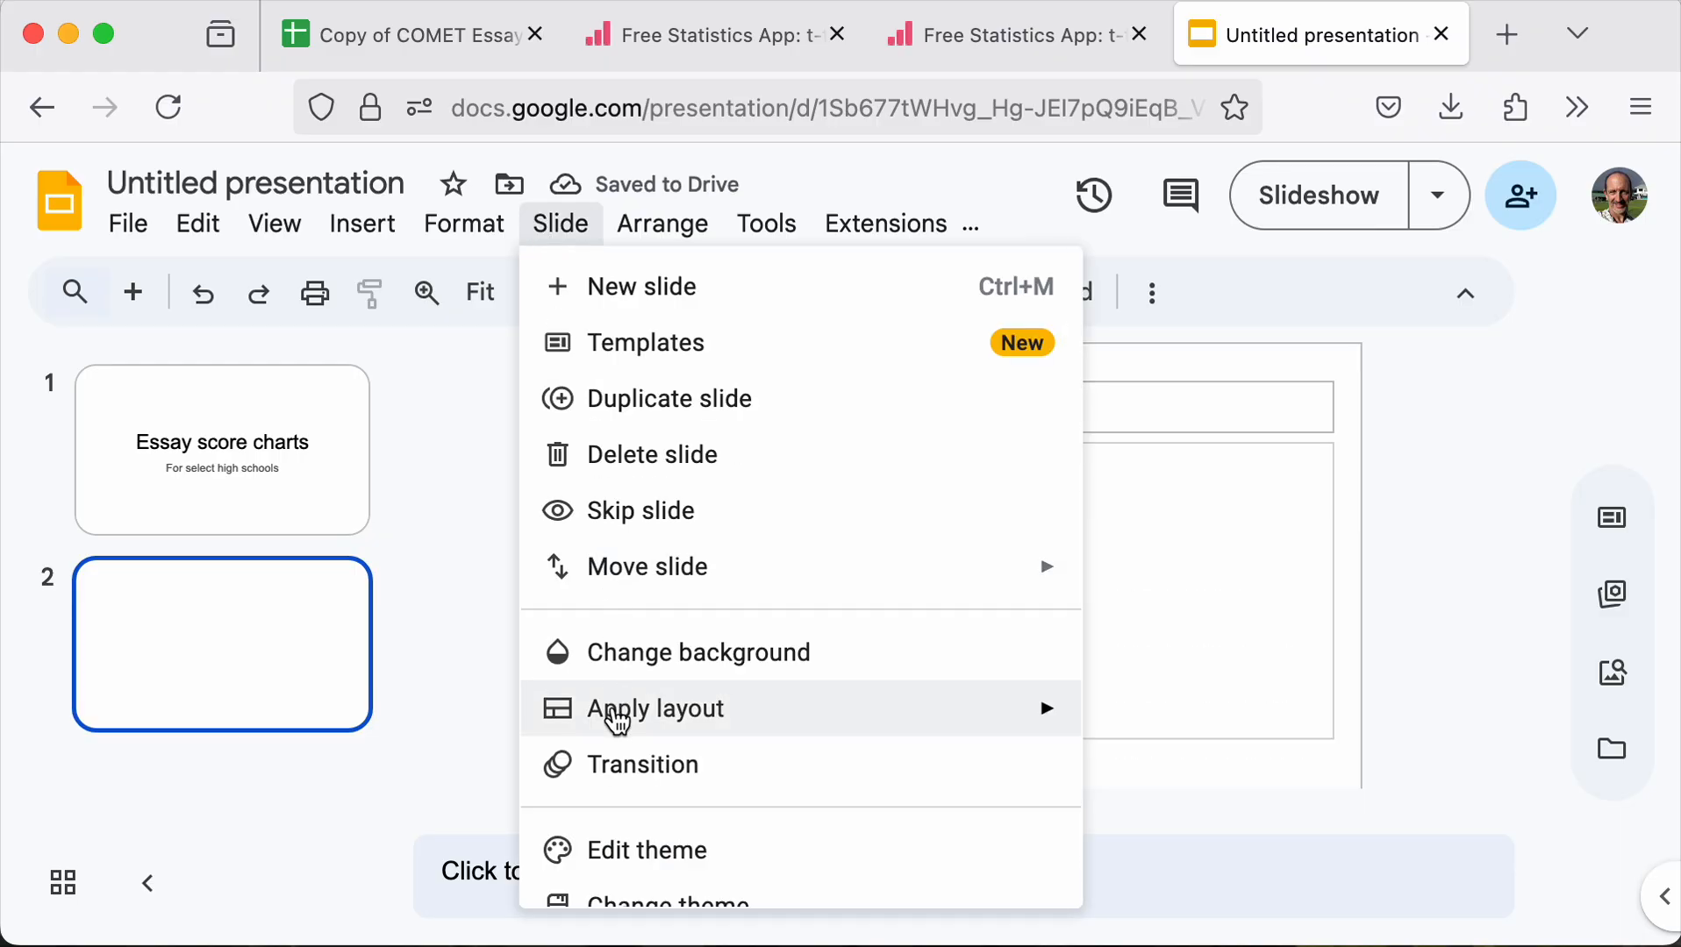
pyautogui.moveTo(614, 719)
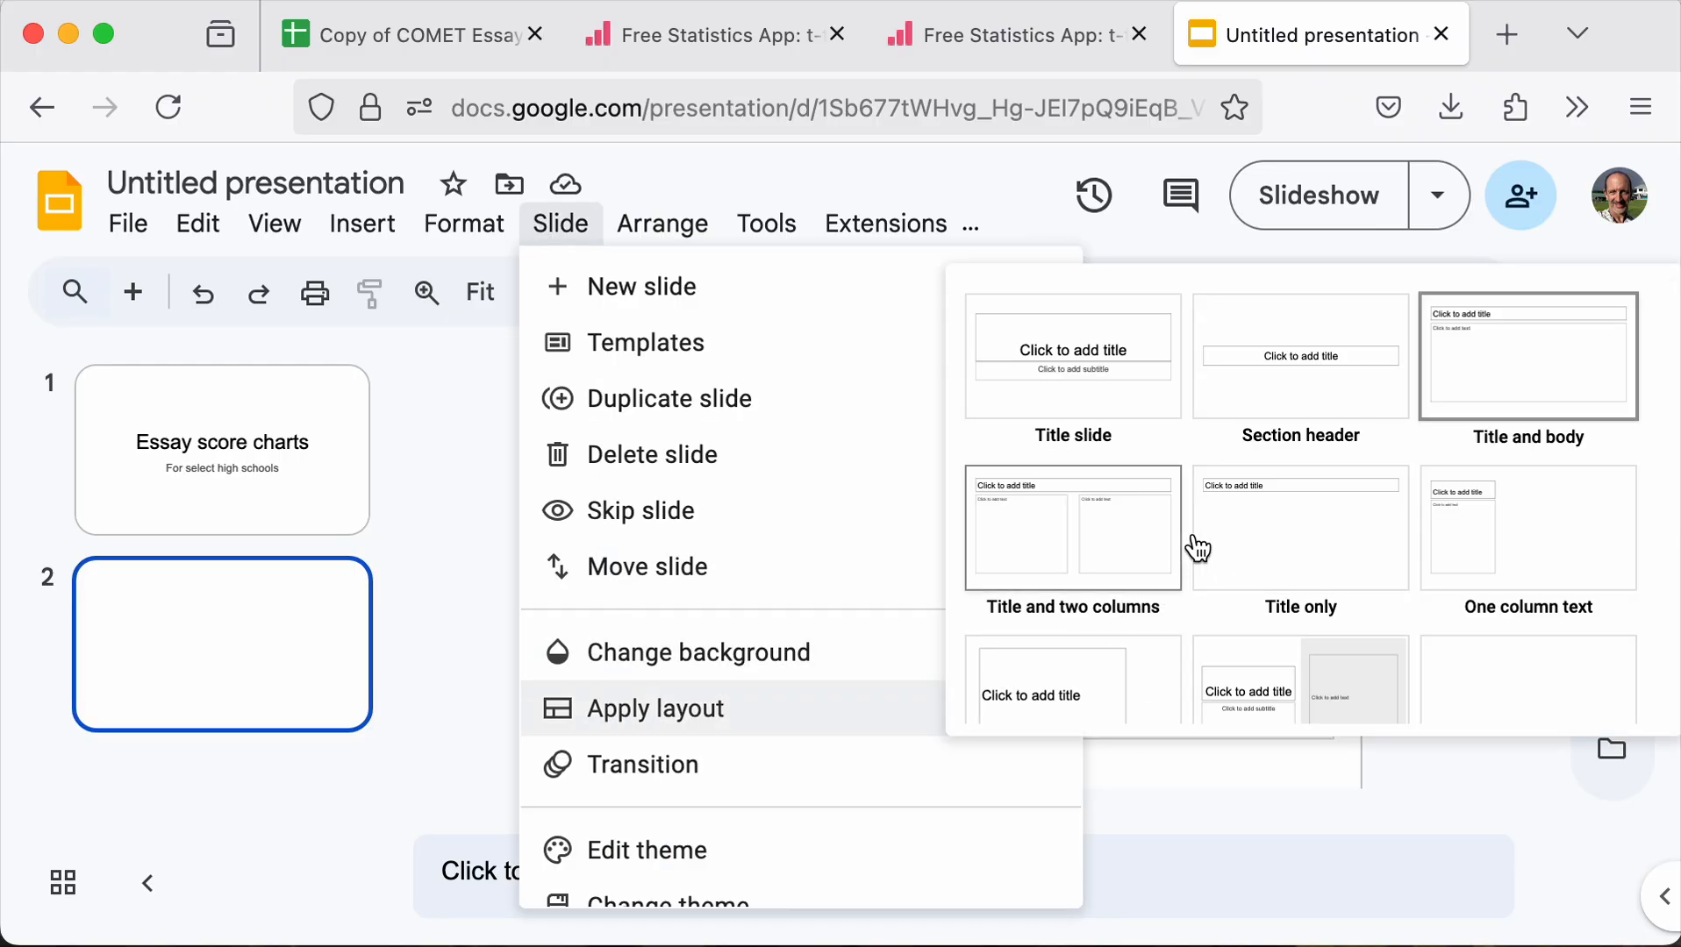
pyautogui.click(1312, 544)
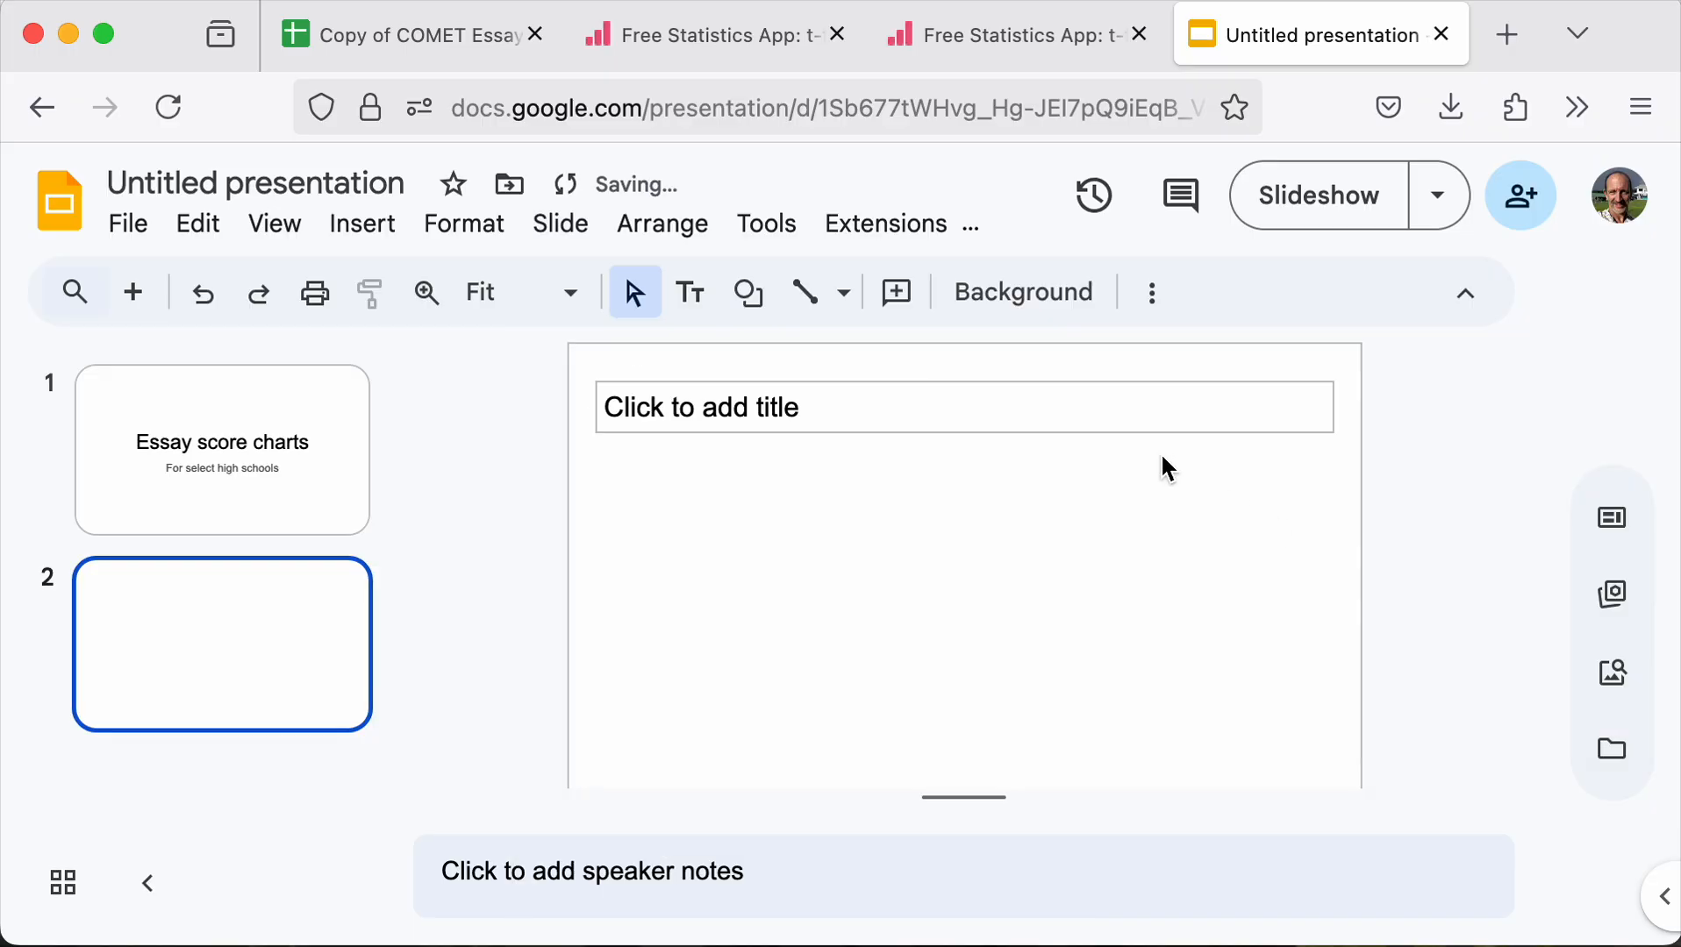
# Title the second slide "Average score by high school"
pyautogui.click(1006, 407)
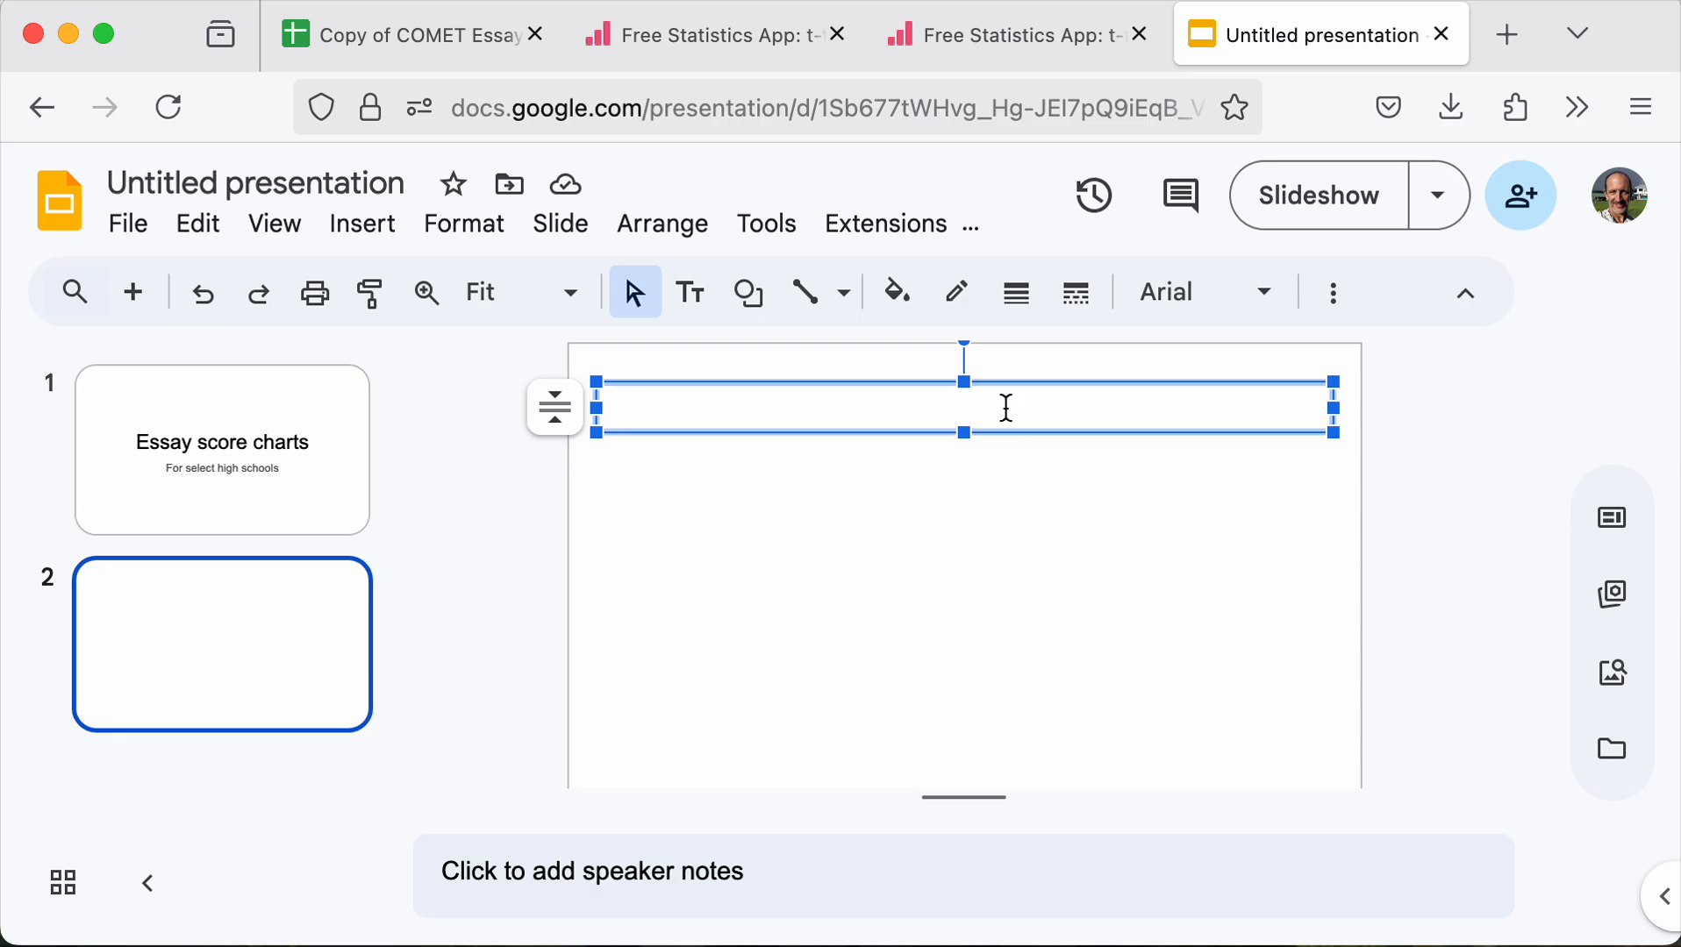
pyautogui.write('Average ')
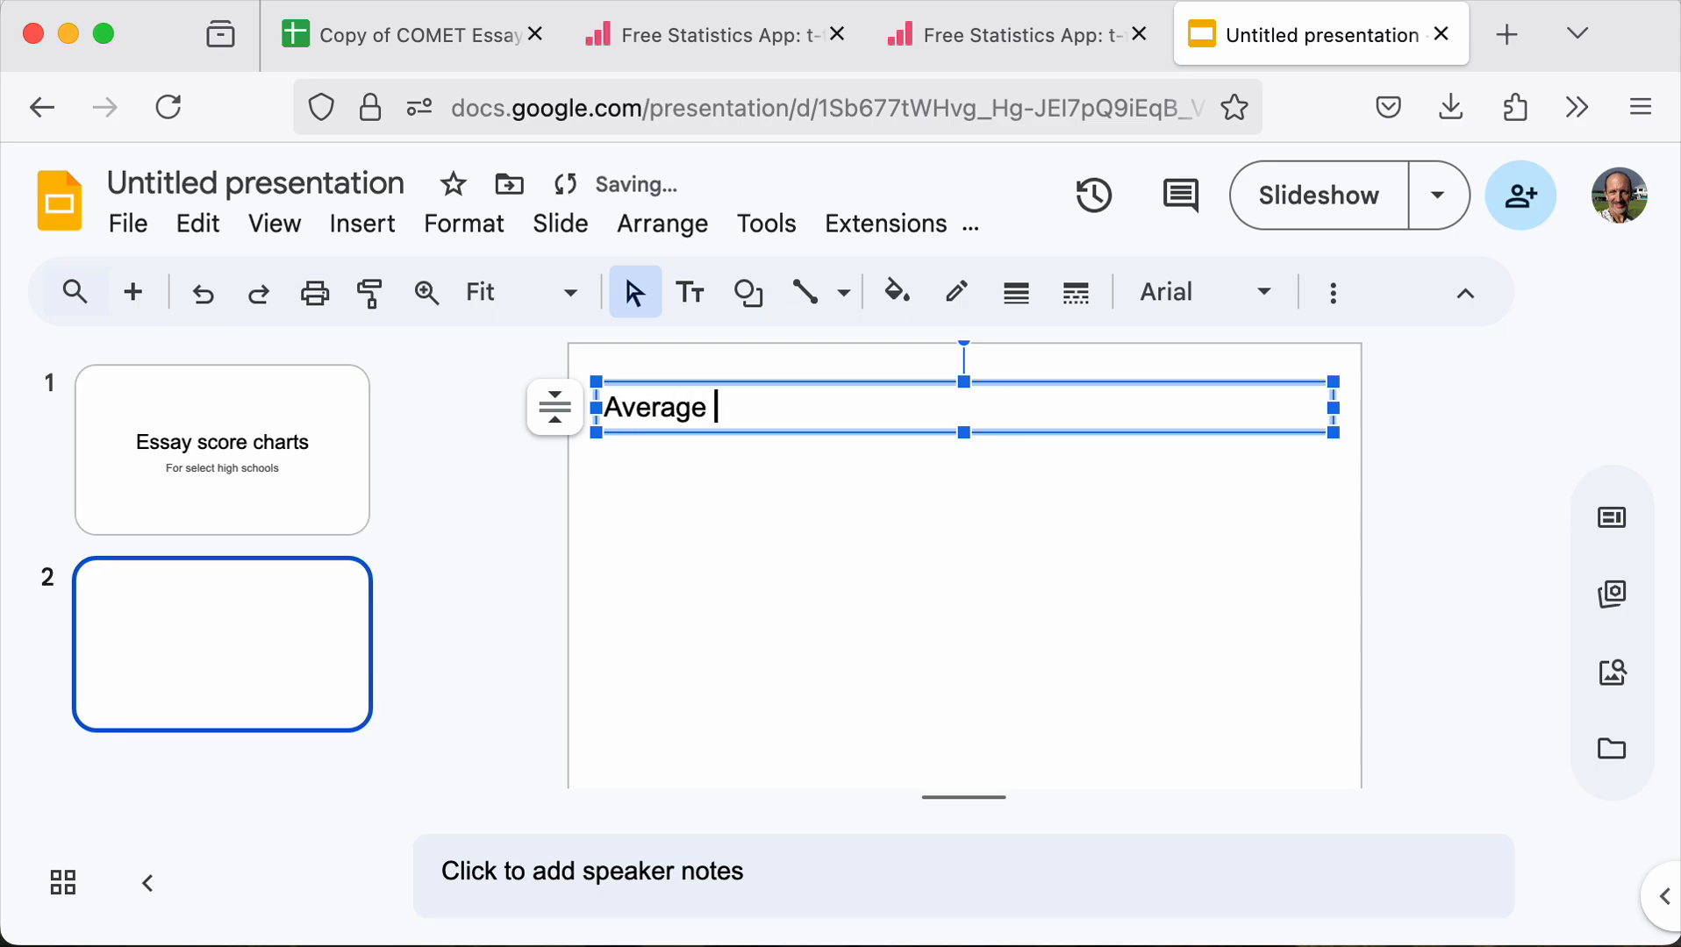
pyautogui.write('score by hi')
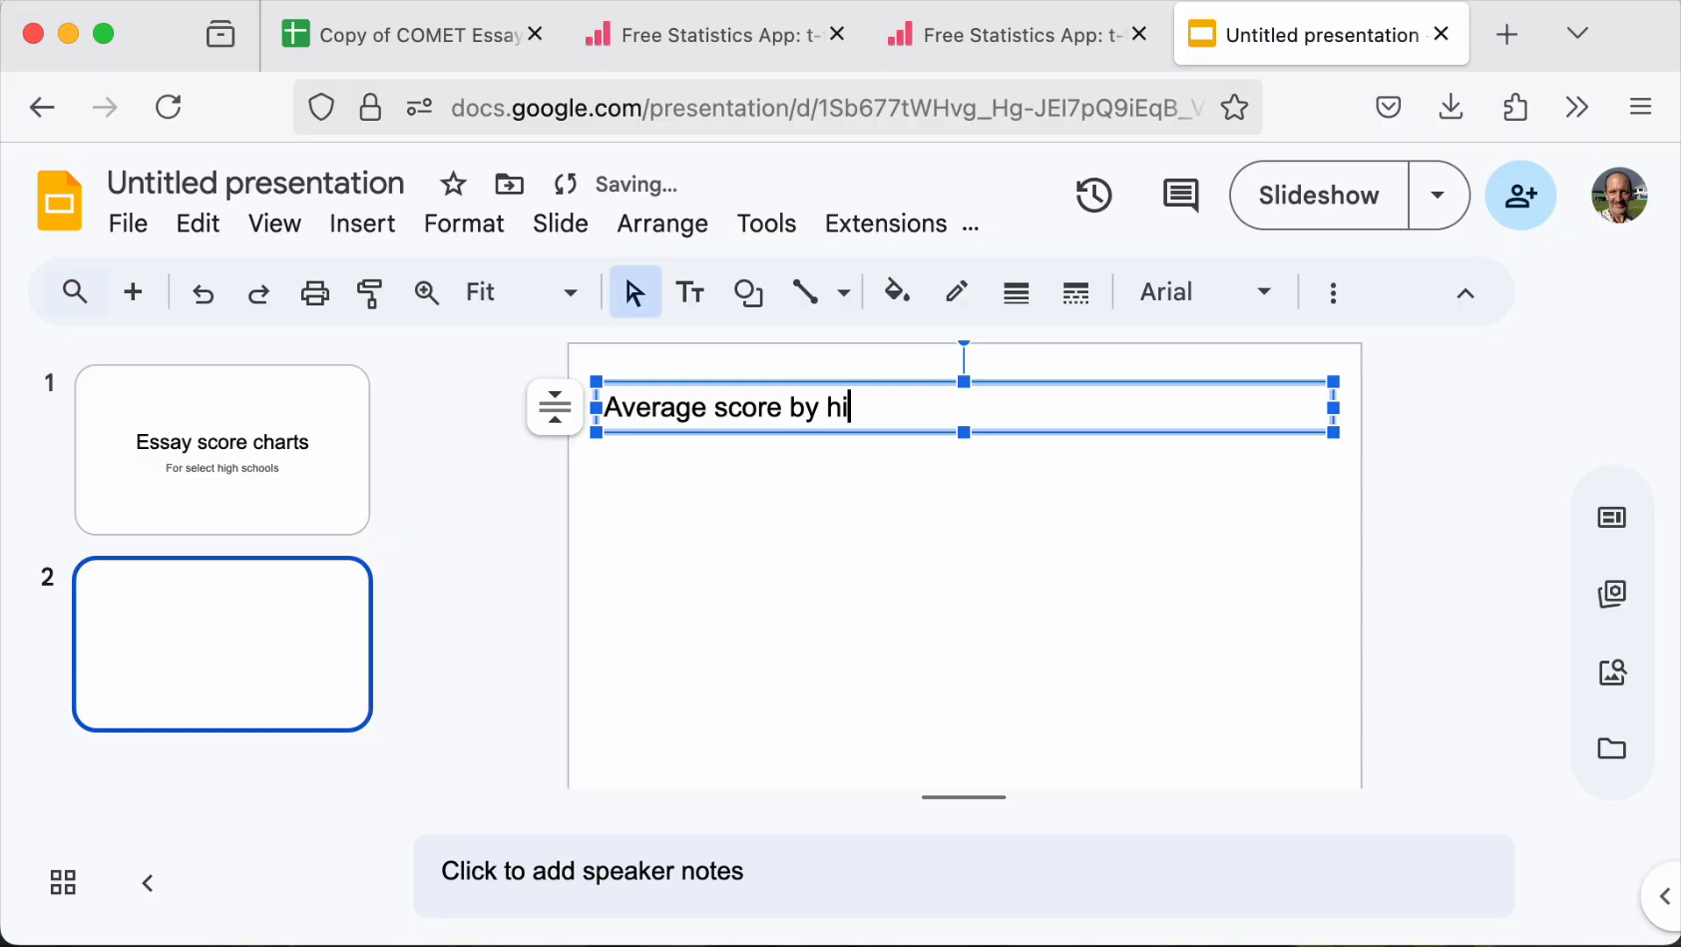
pyautogui.write('gh schoool')
pyautogui.press('BackSpace')
pyautogui.press('BackSpace')
pyautogui.write('l')
pyautogui.click(905, 568)
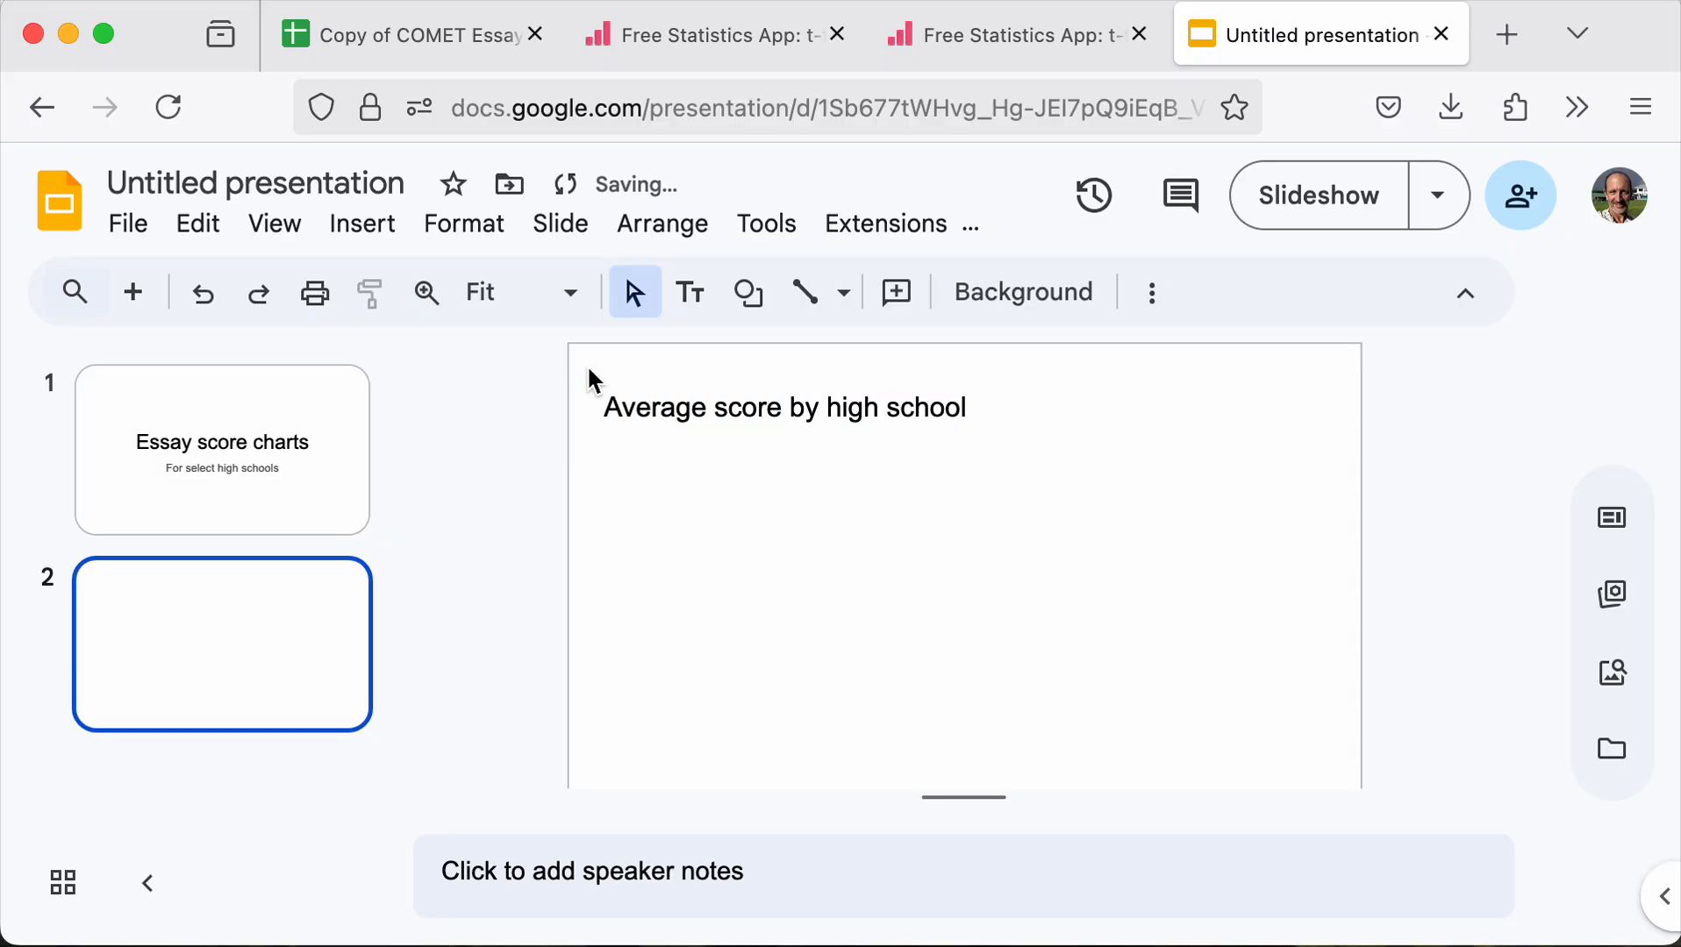
# Insert the bar chart image Screenshot 2025-05-26 at 15.08.17.png from the computer's Desktop and centre it below the second slide's title
pyautogui.click(402, 241)
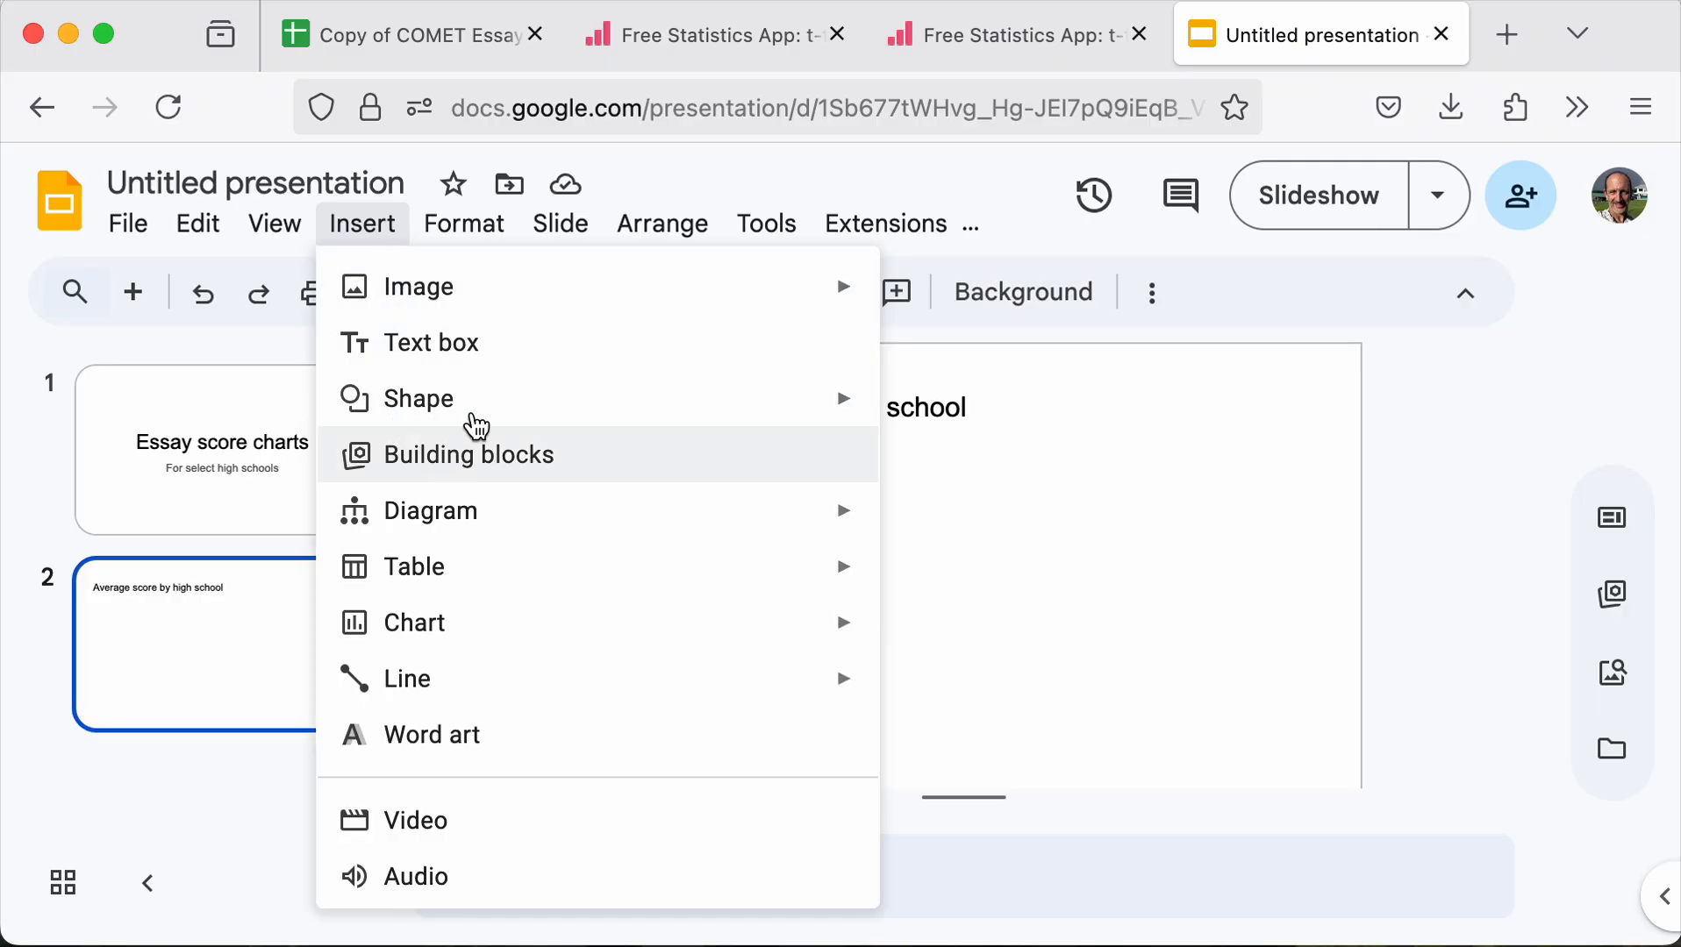
pyautogui.moveTo(574, 299)
pyautogui.click(1079, 302)
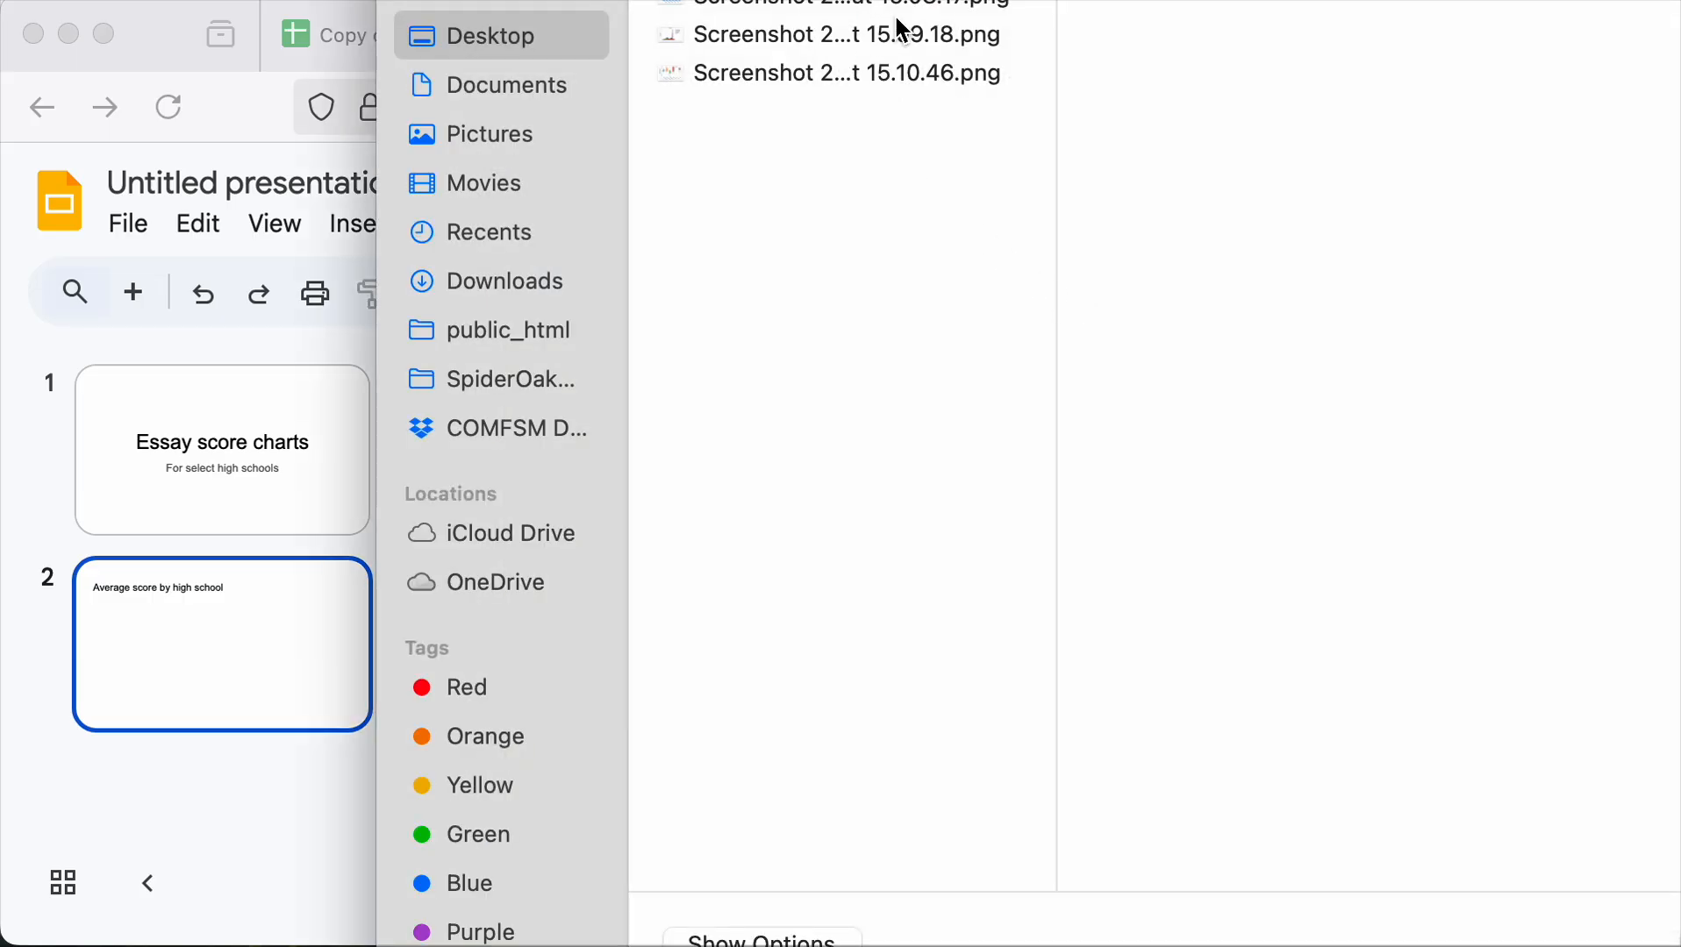
pyautogui.click(909, 5)
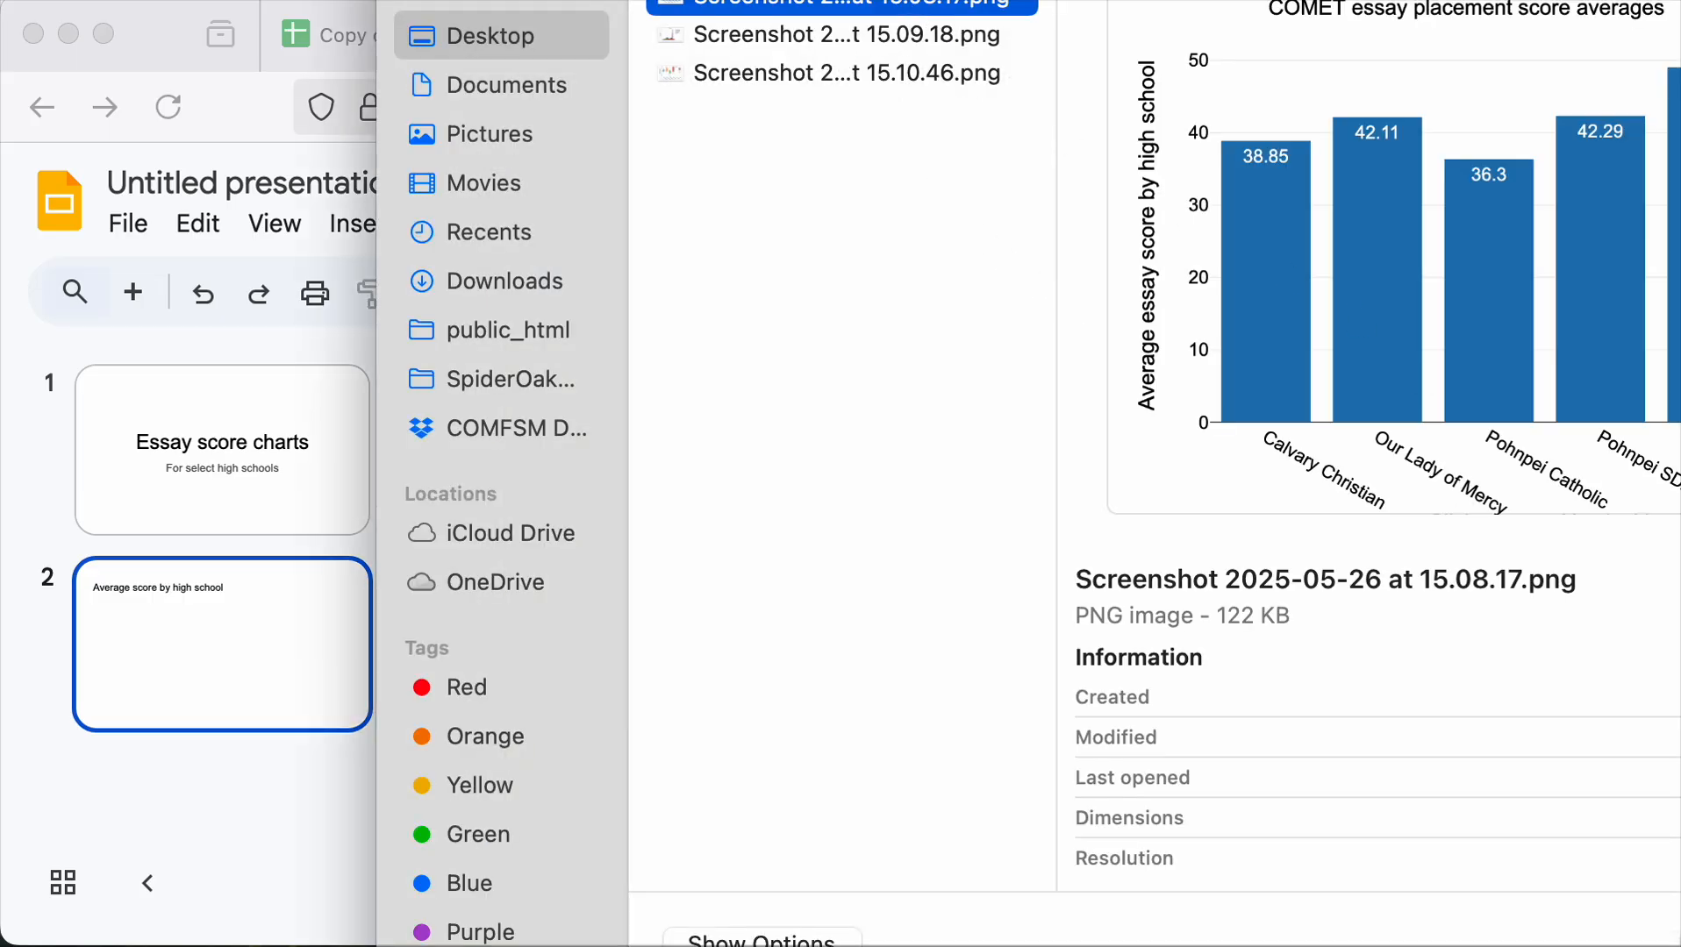
pyautogui.scroll(-2, 1589, 734)
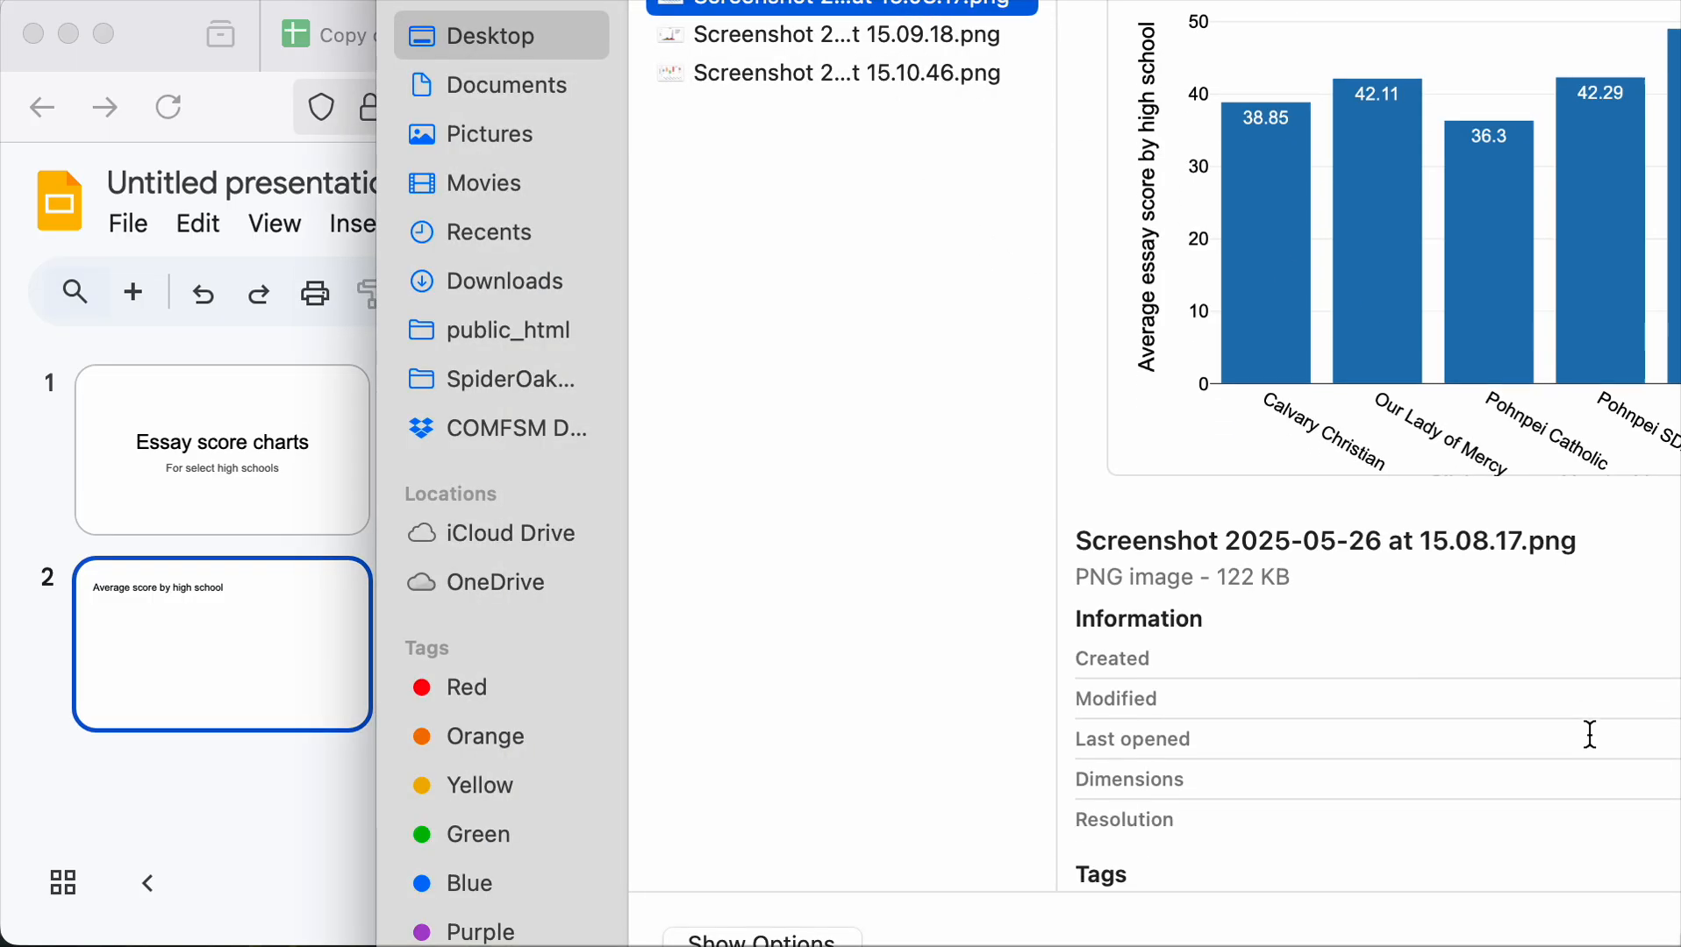
pyautogui.scroll(-2, 1589, 733)
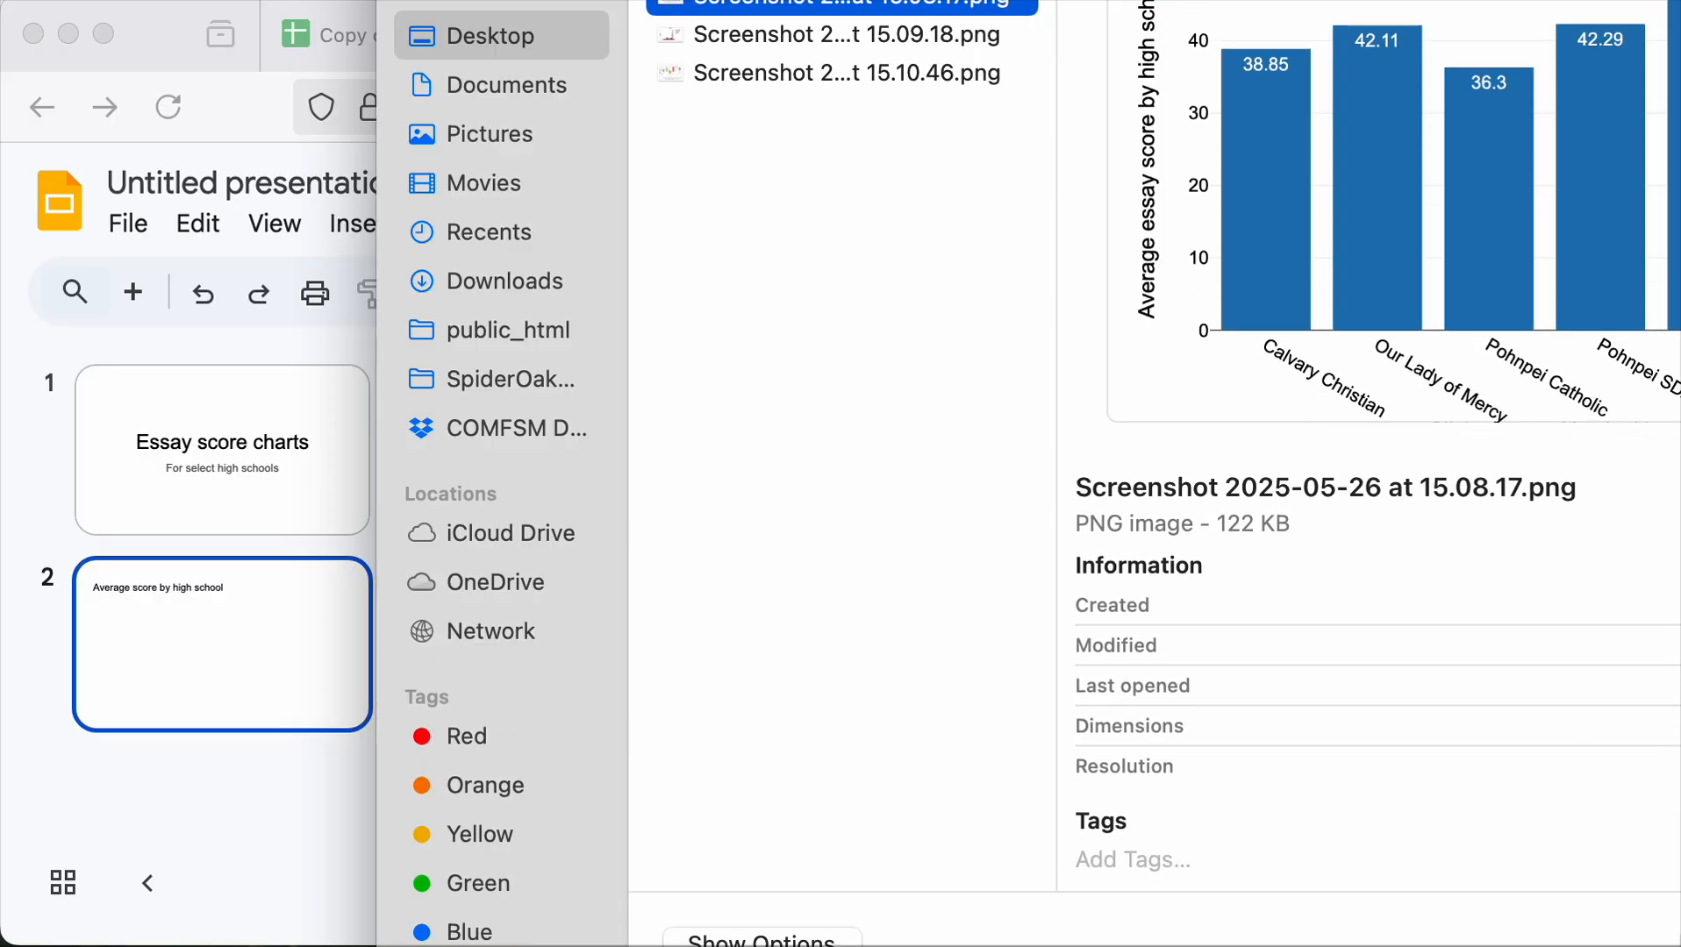
pyautogui.press('Return')
pyautogui.moveTo(903, 476); pyautogui.dragTo(1031, 472)
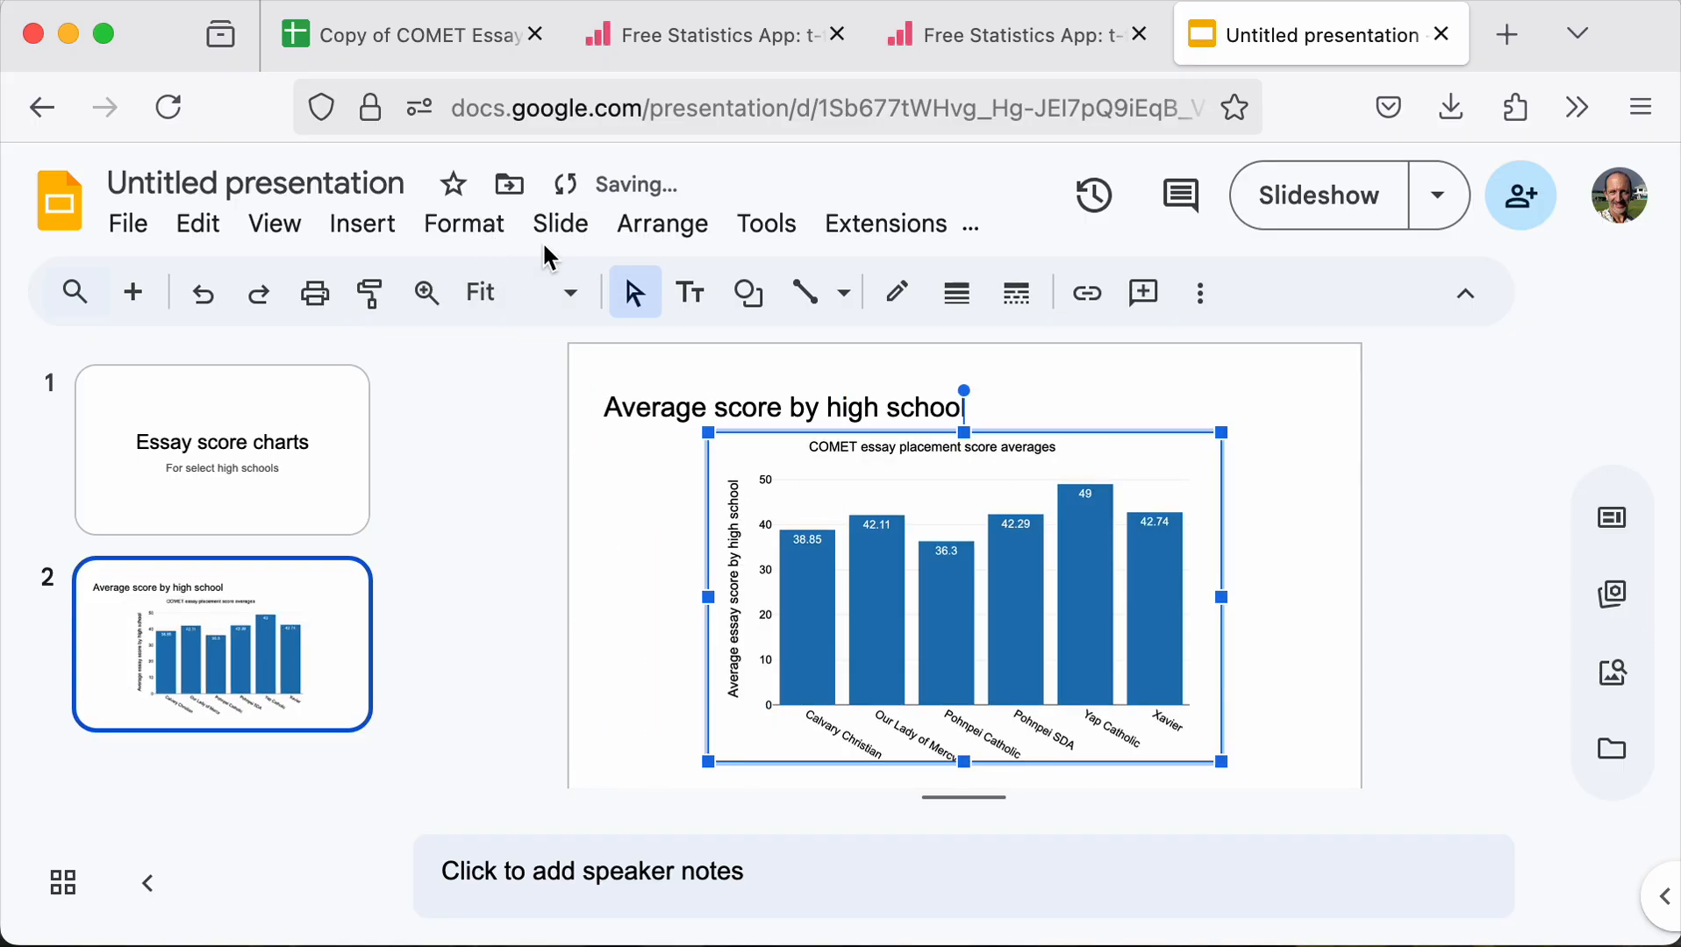
# Add a third slide and title it "Histograms"
pyautogui.click(560, 226)
pyautogui.click(555, 287)
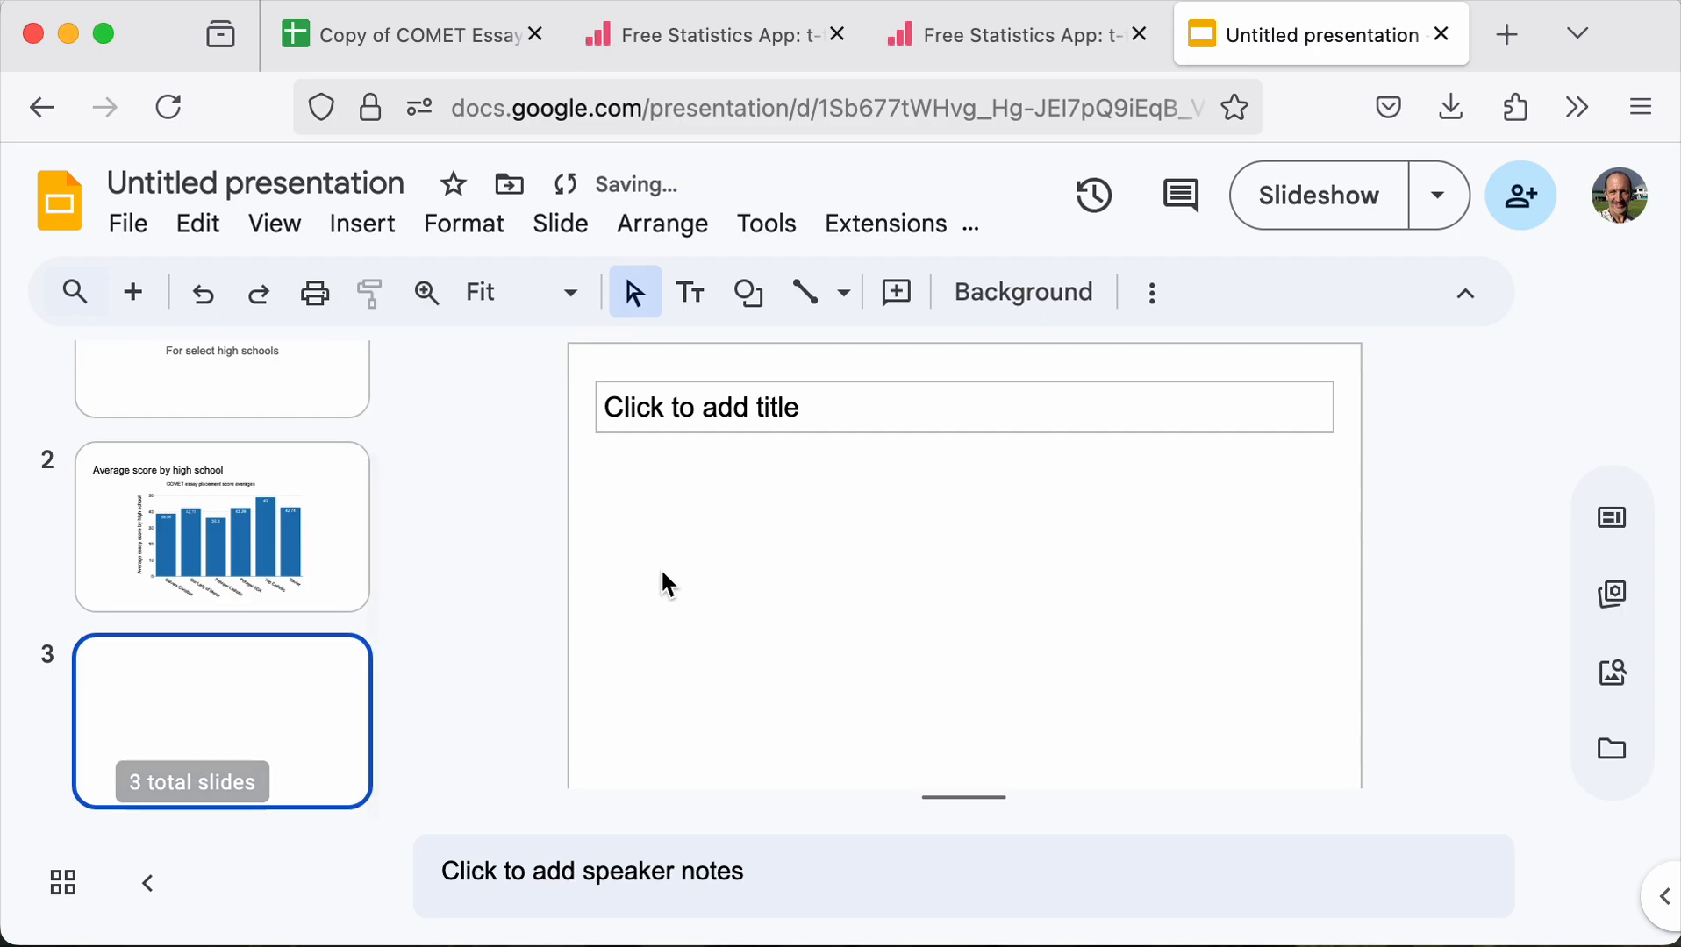
pyautogui.click(792, 412)
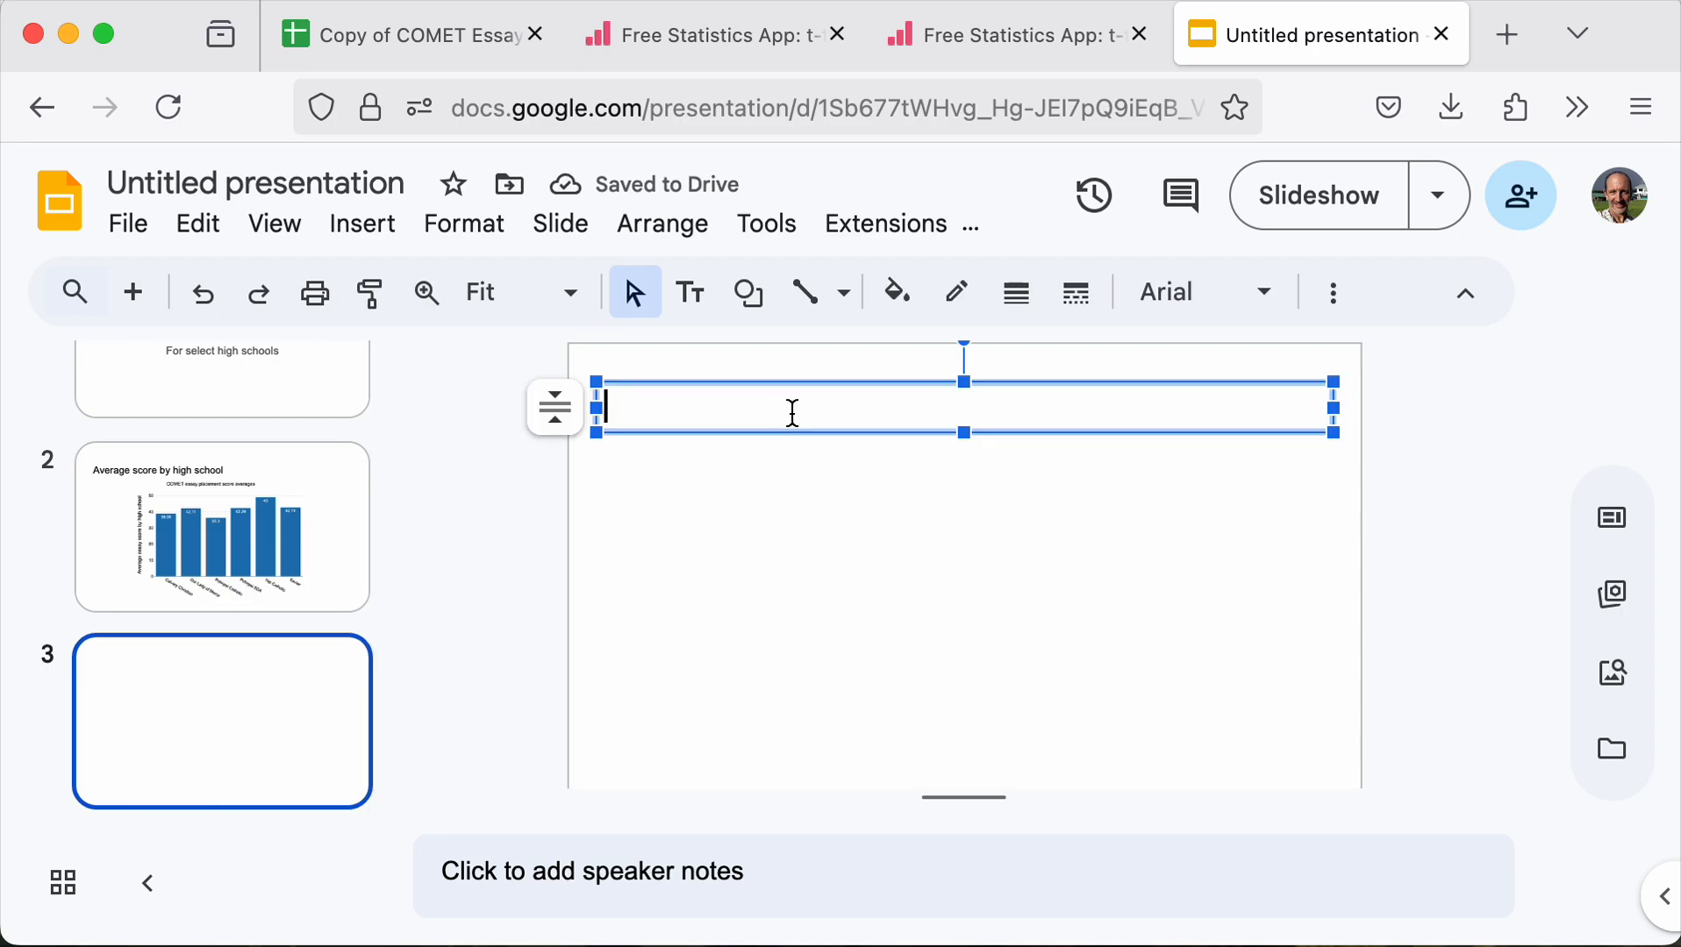
pyautogui.write('Hisgtograms')
pyautogui.click(711, 570)
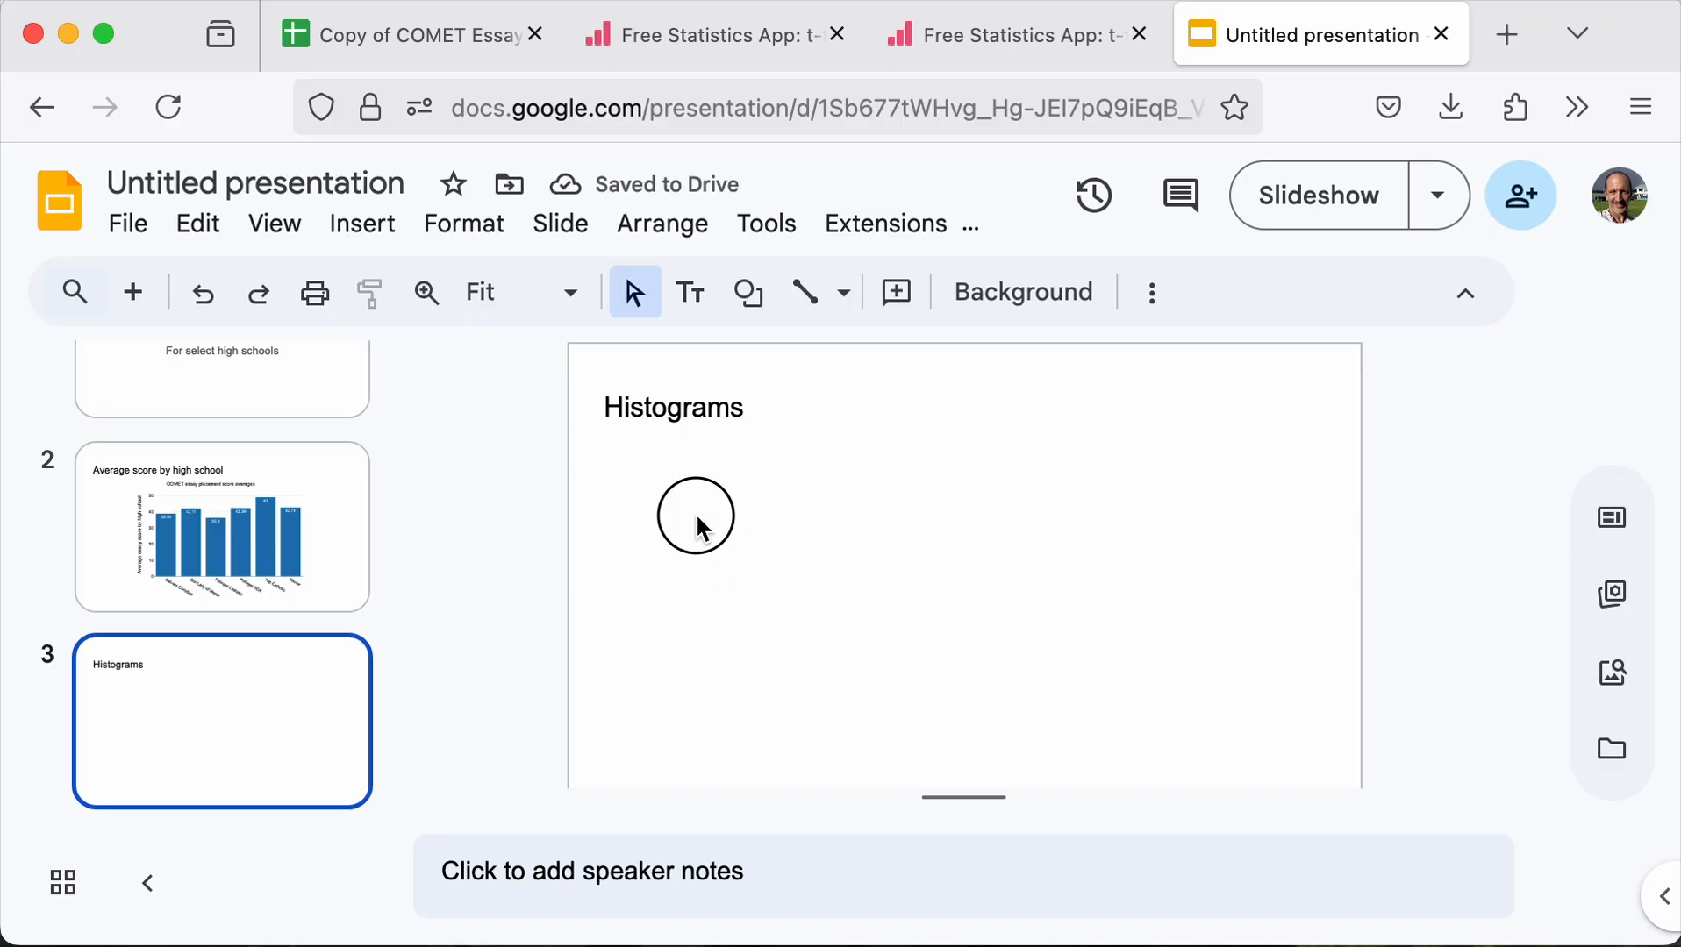
# Insert the histogram image Screenshot 2025-05-26 at 15.09.18.png from the computer and centre it below the Histograms title
pyautogui.click(388, 231)
pyautogui.moveTo(403, 287)
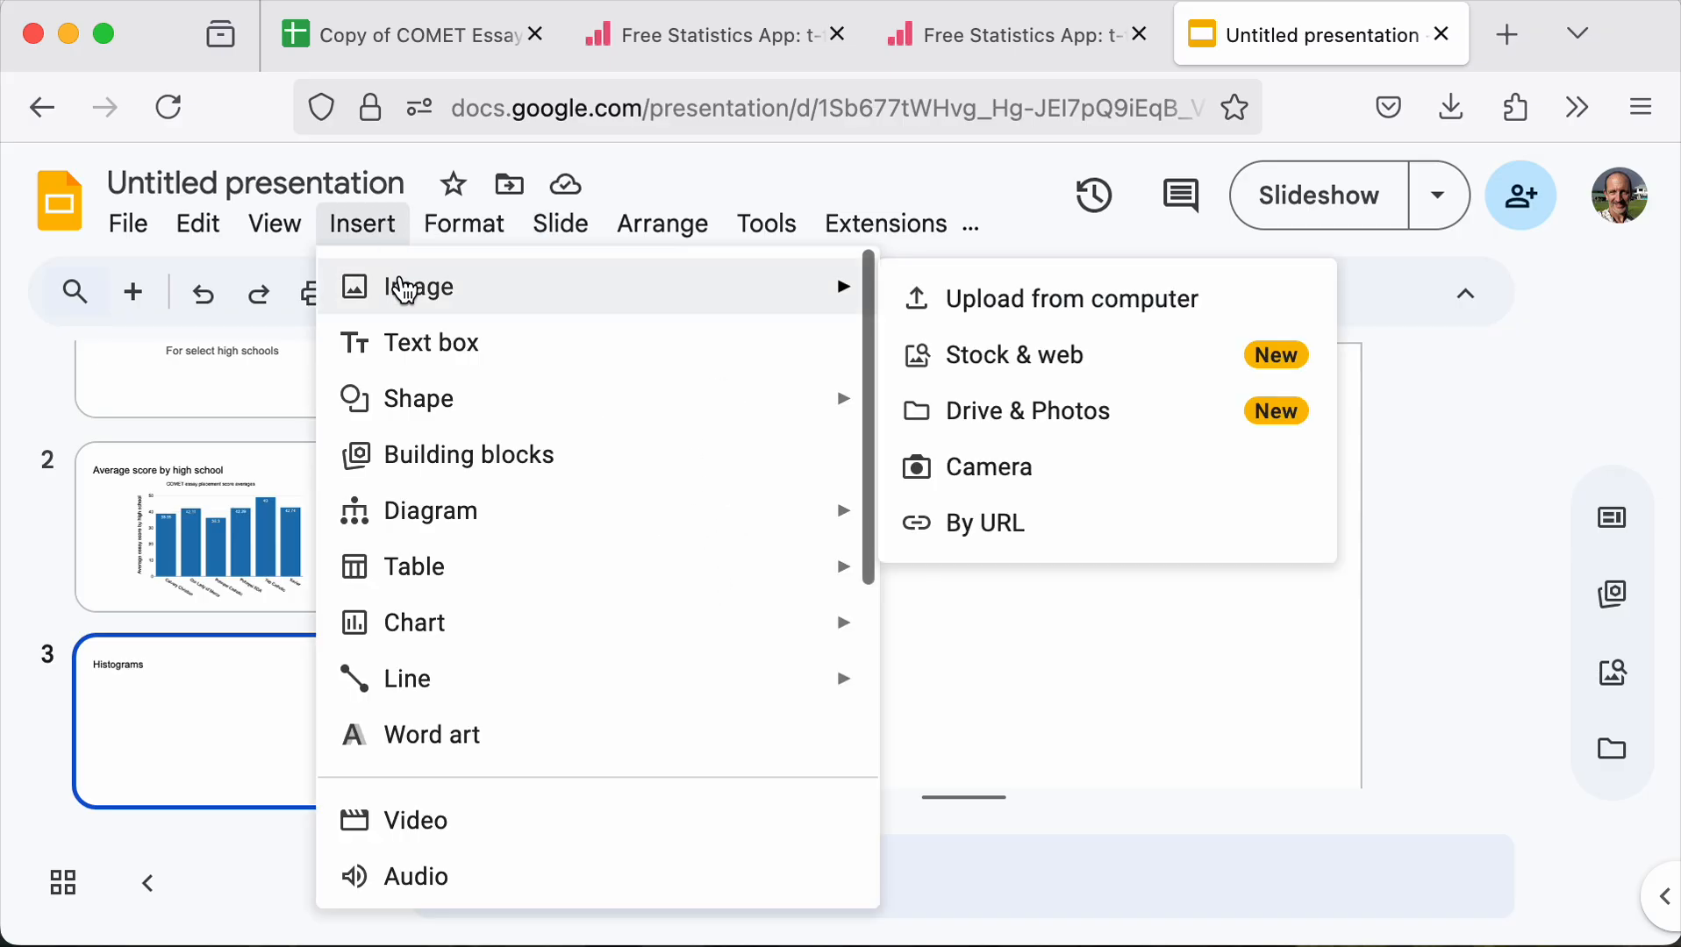
pyautogui.click(1015, 327)
pyautogui.click(938, 46)
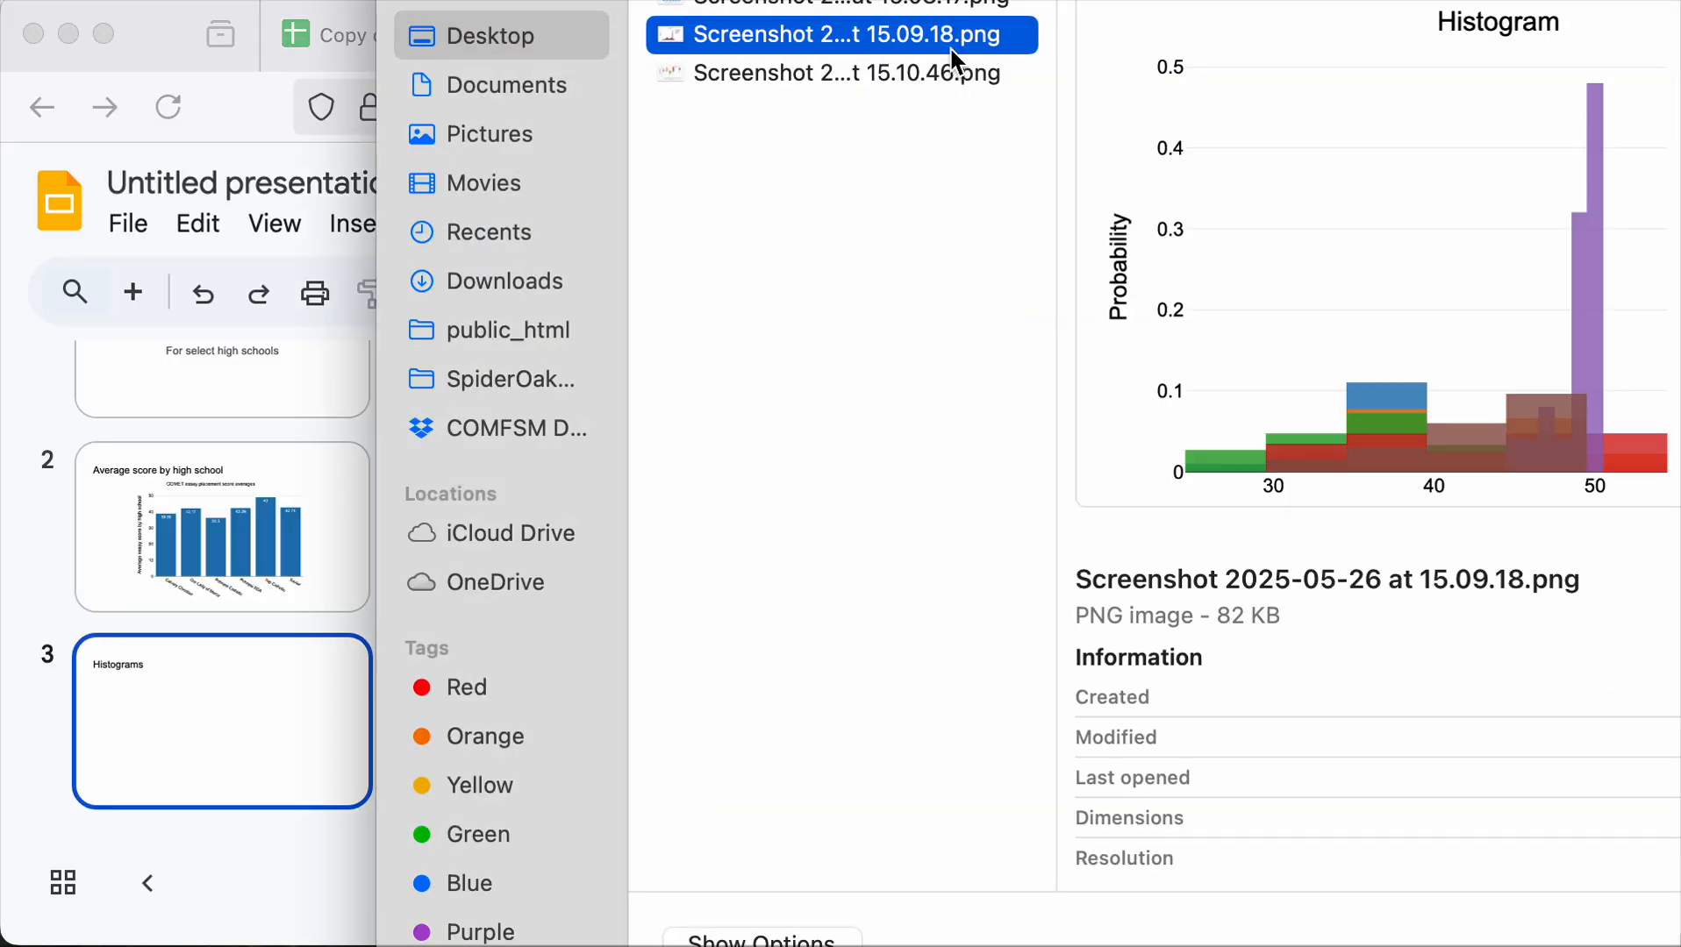
pyautogui.press('Return')
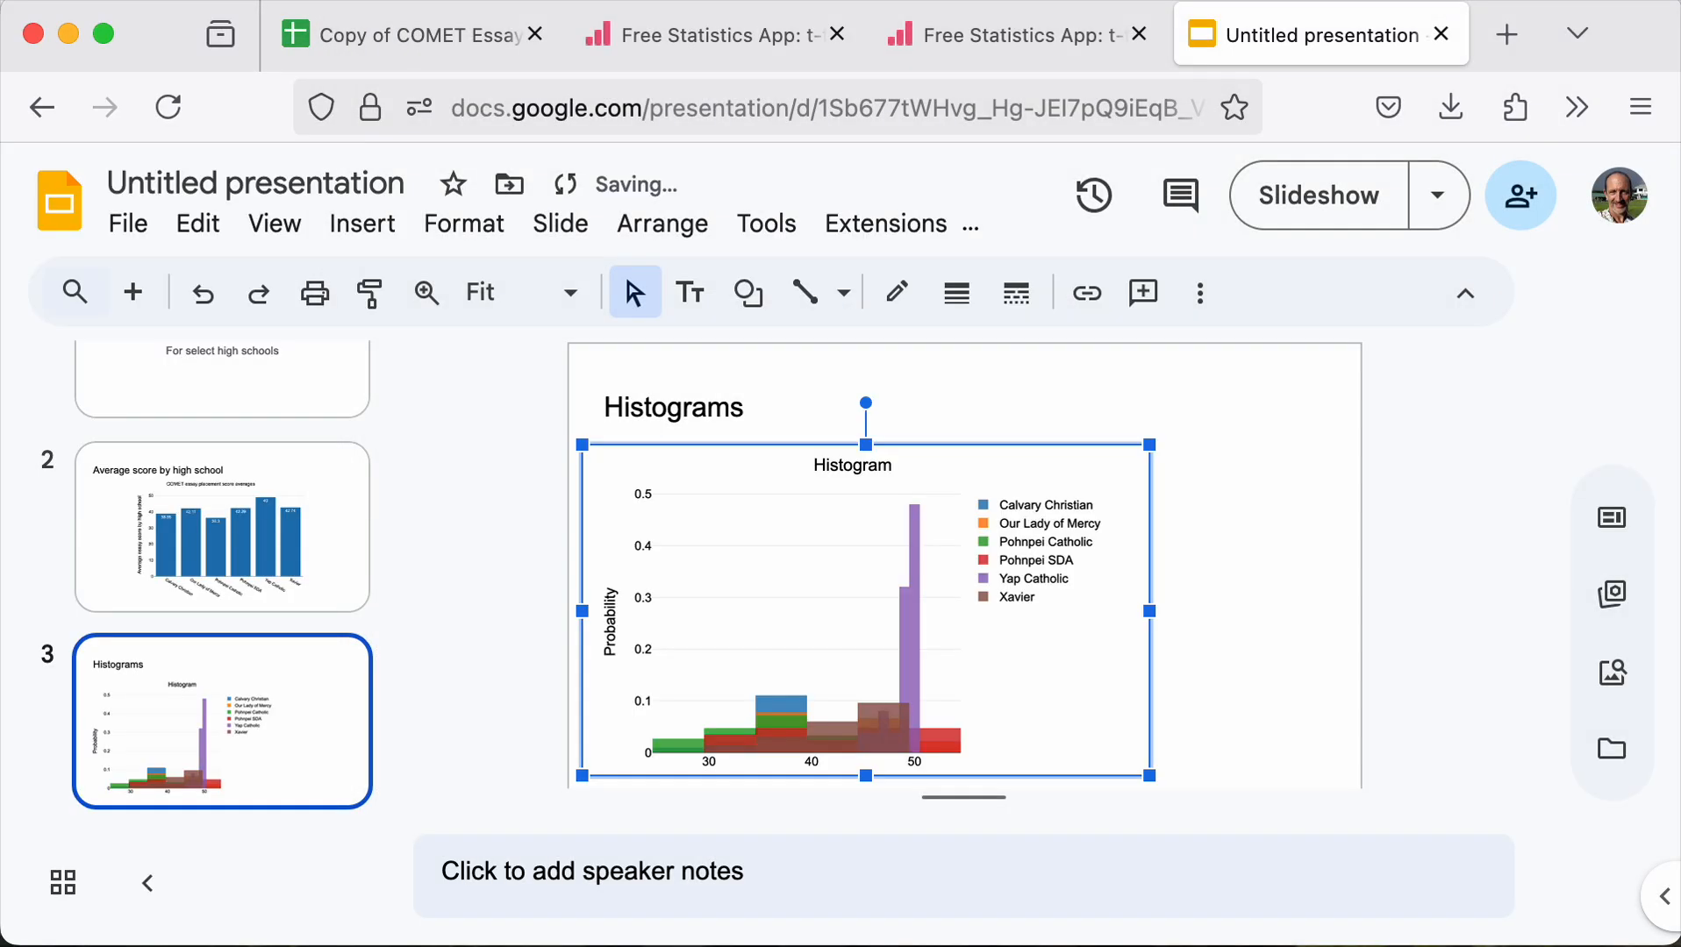
pyautogui.moveTo(870, 464); pyautogui.dragTo(967, 462)
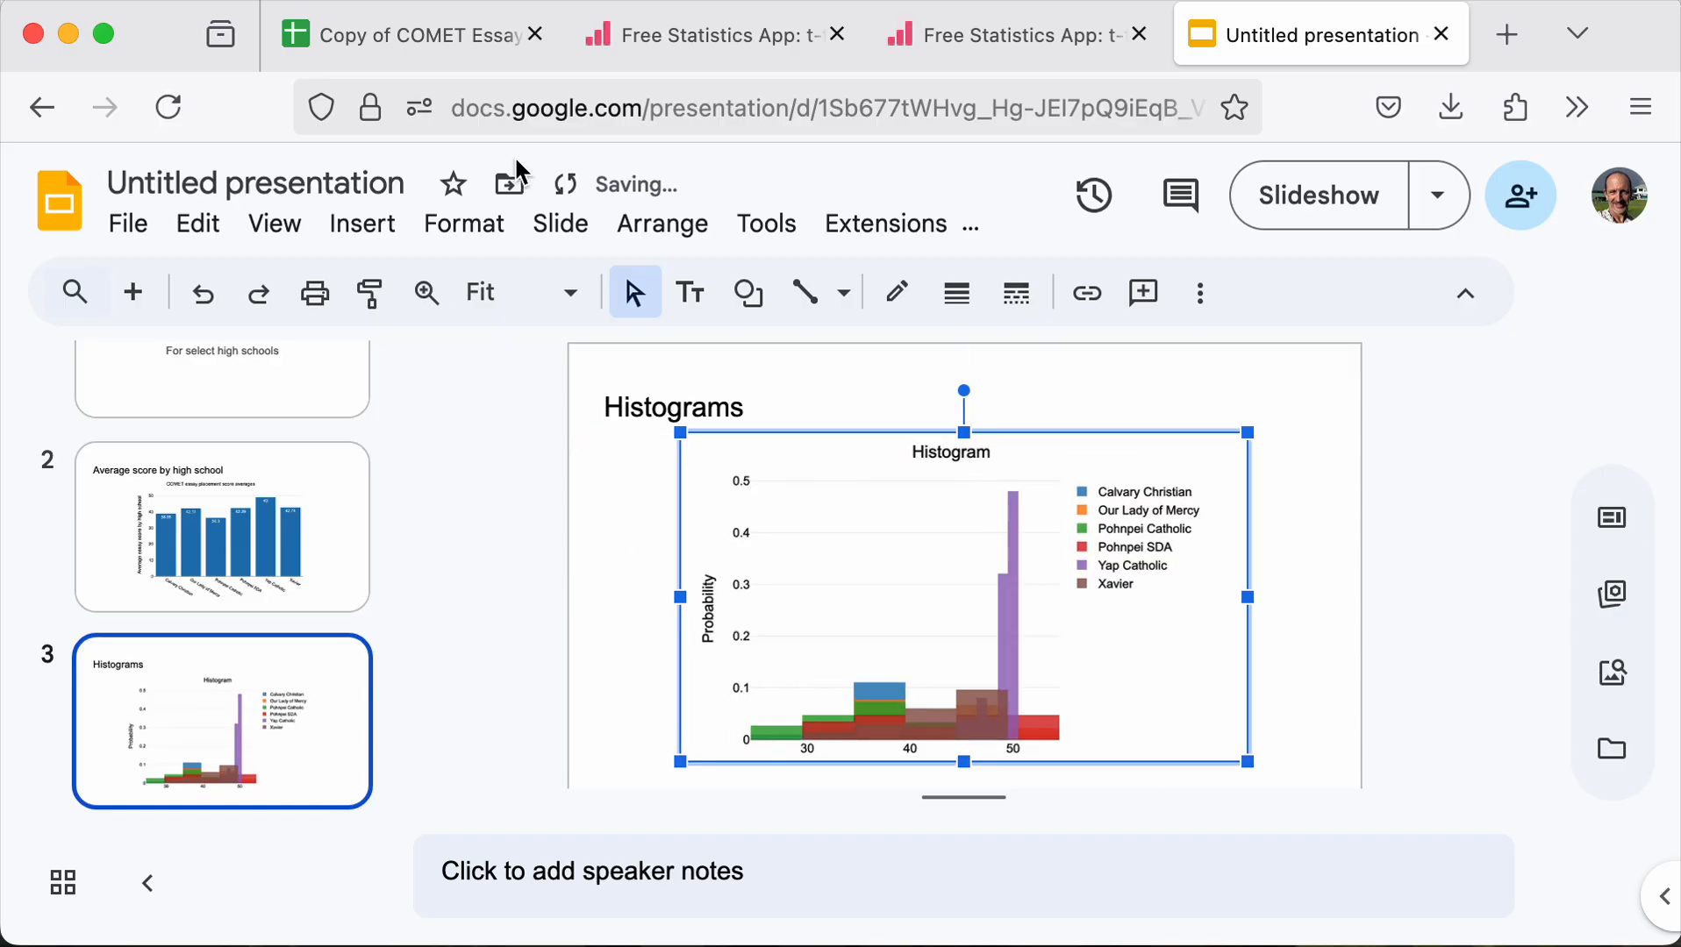
# Add a fourth slide and title it "Boxplots"
pyautogui.click(555, 228)
pyautogui.click(580, 280)
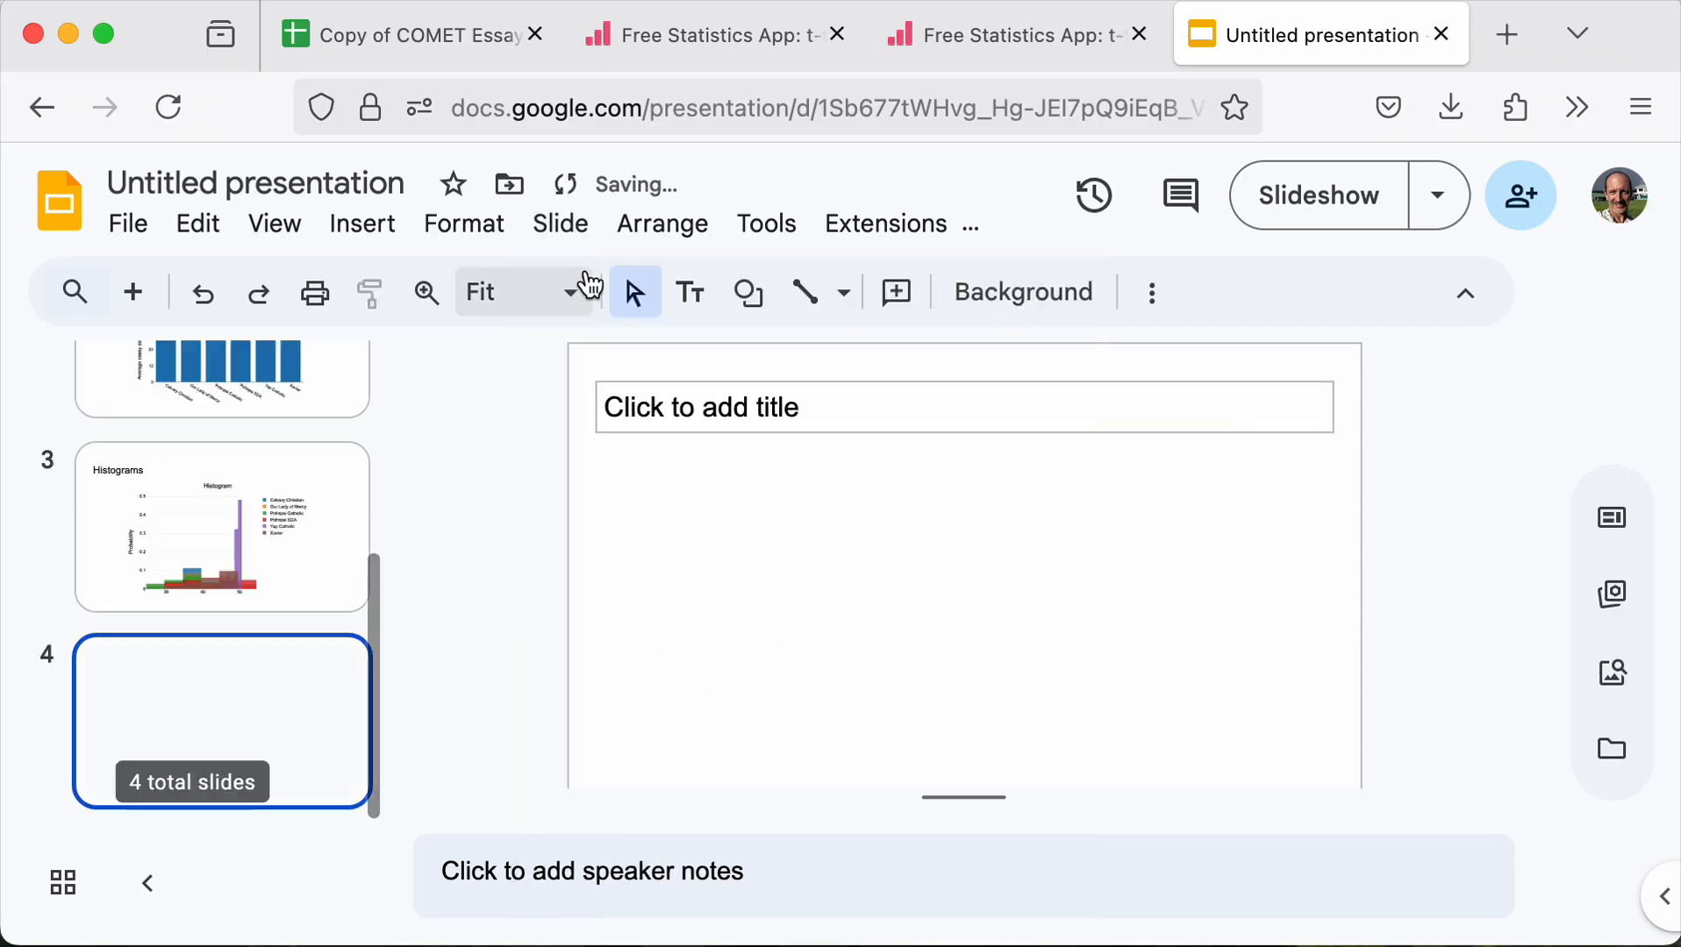
pyautogui.click(719, 400)
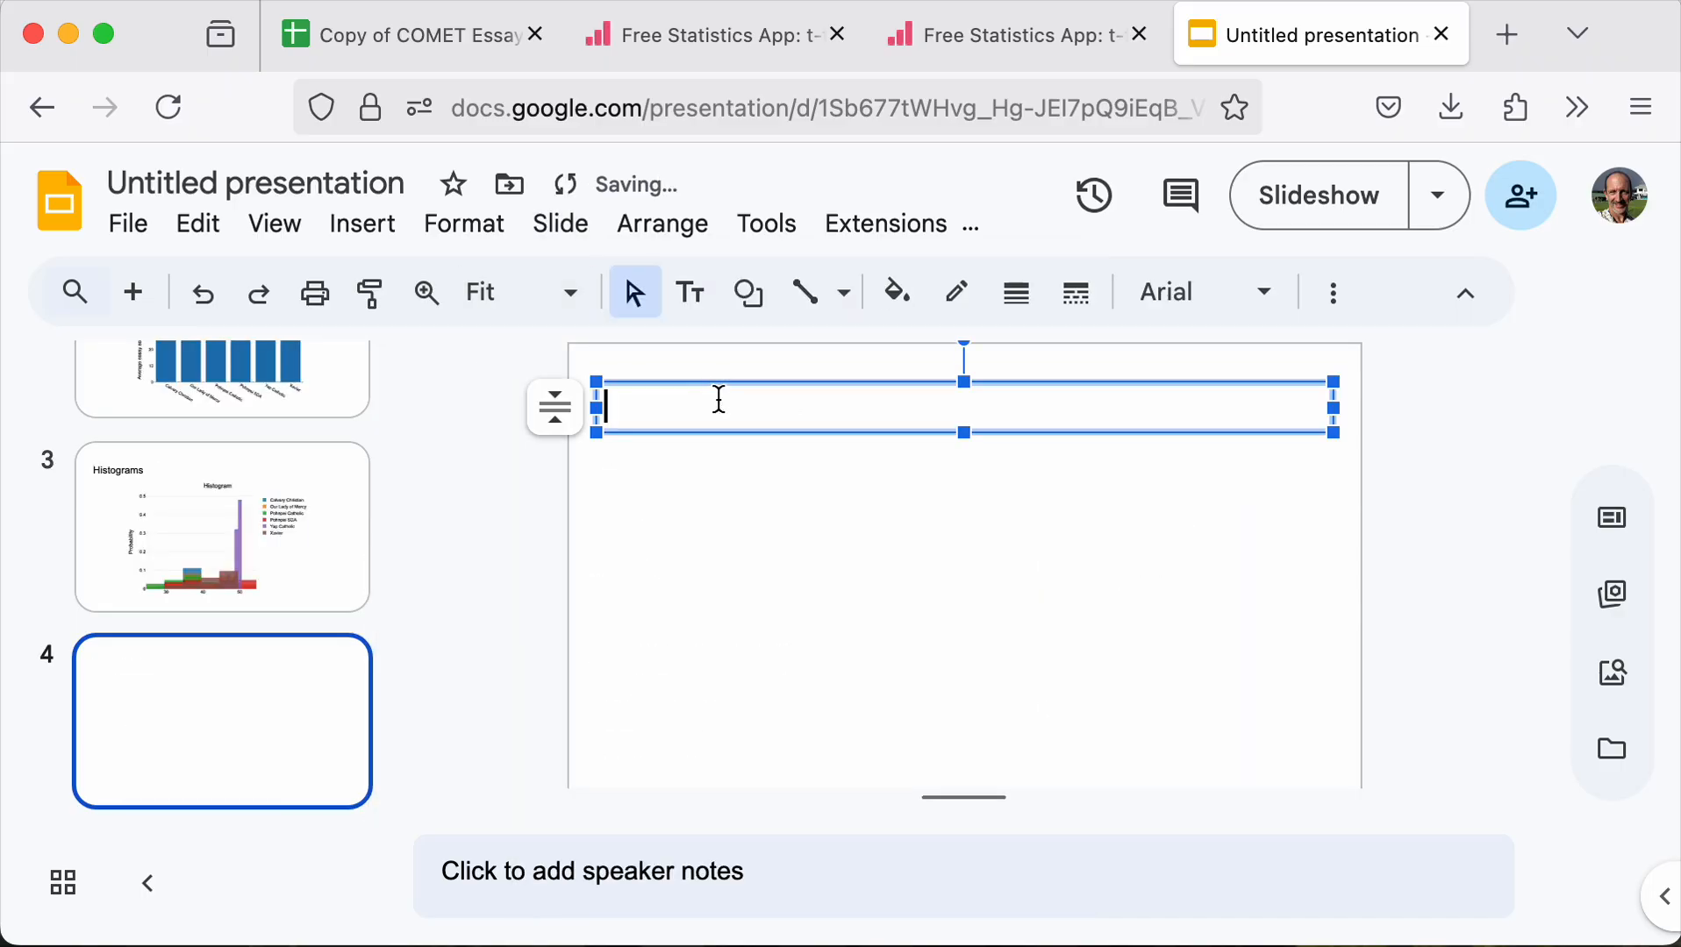
pyautogui.write('Boxpl')
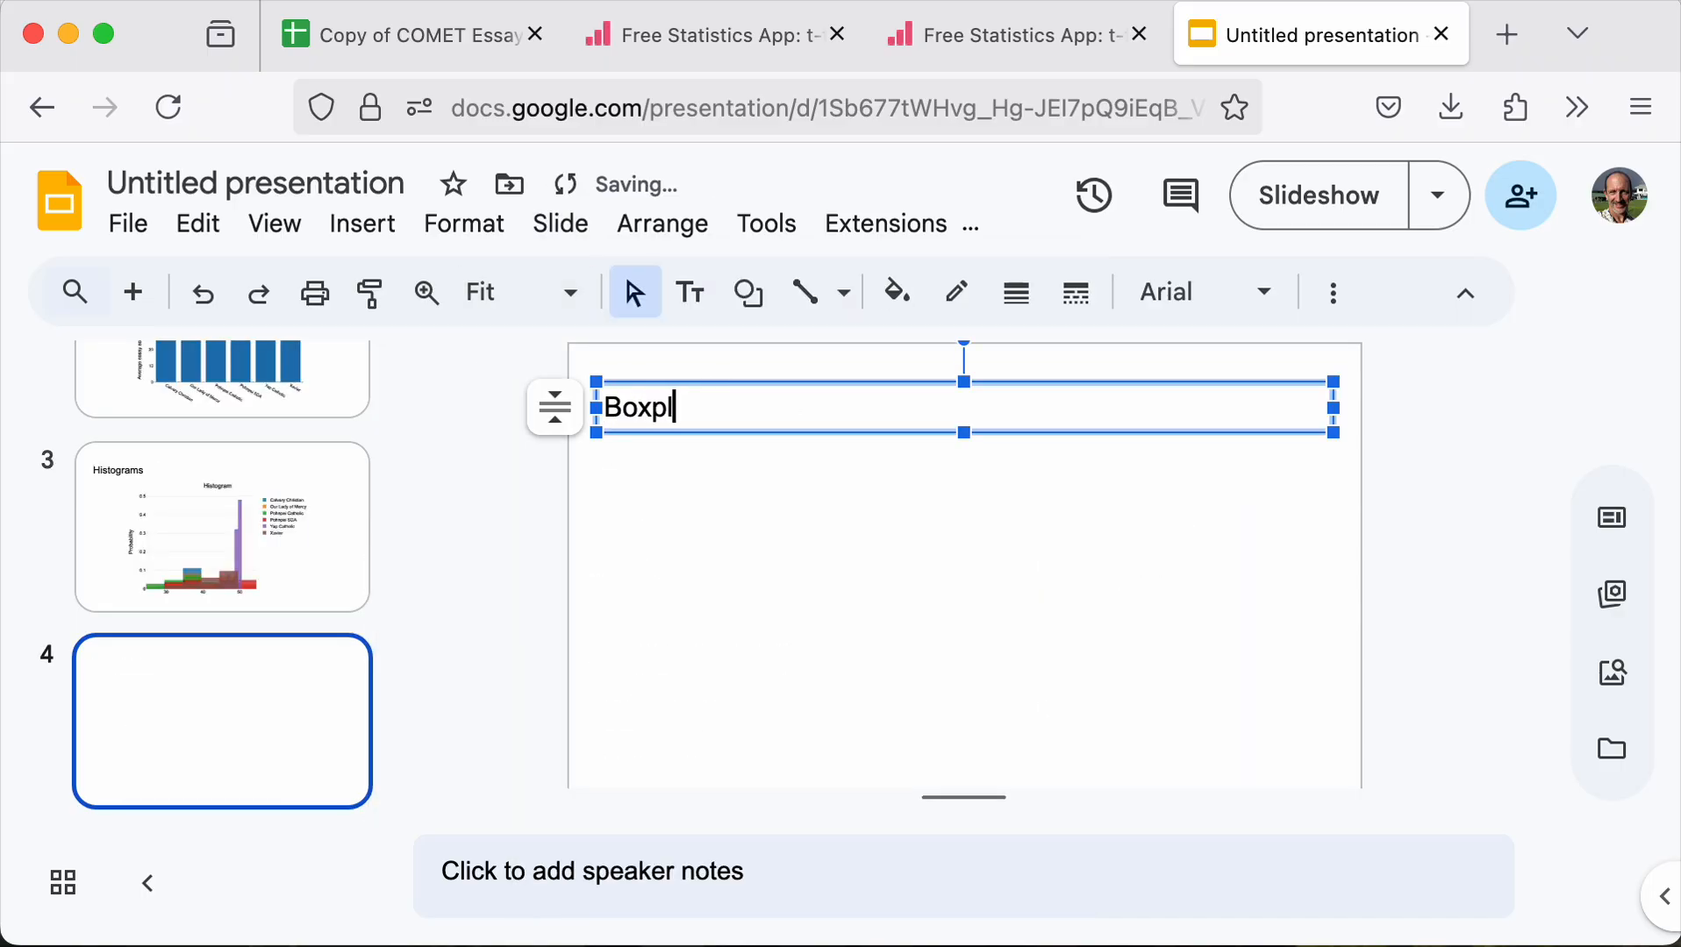
pyautogui.click(561, 524)
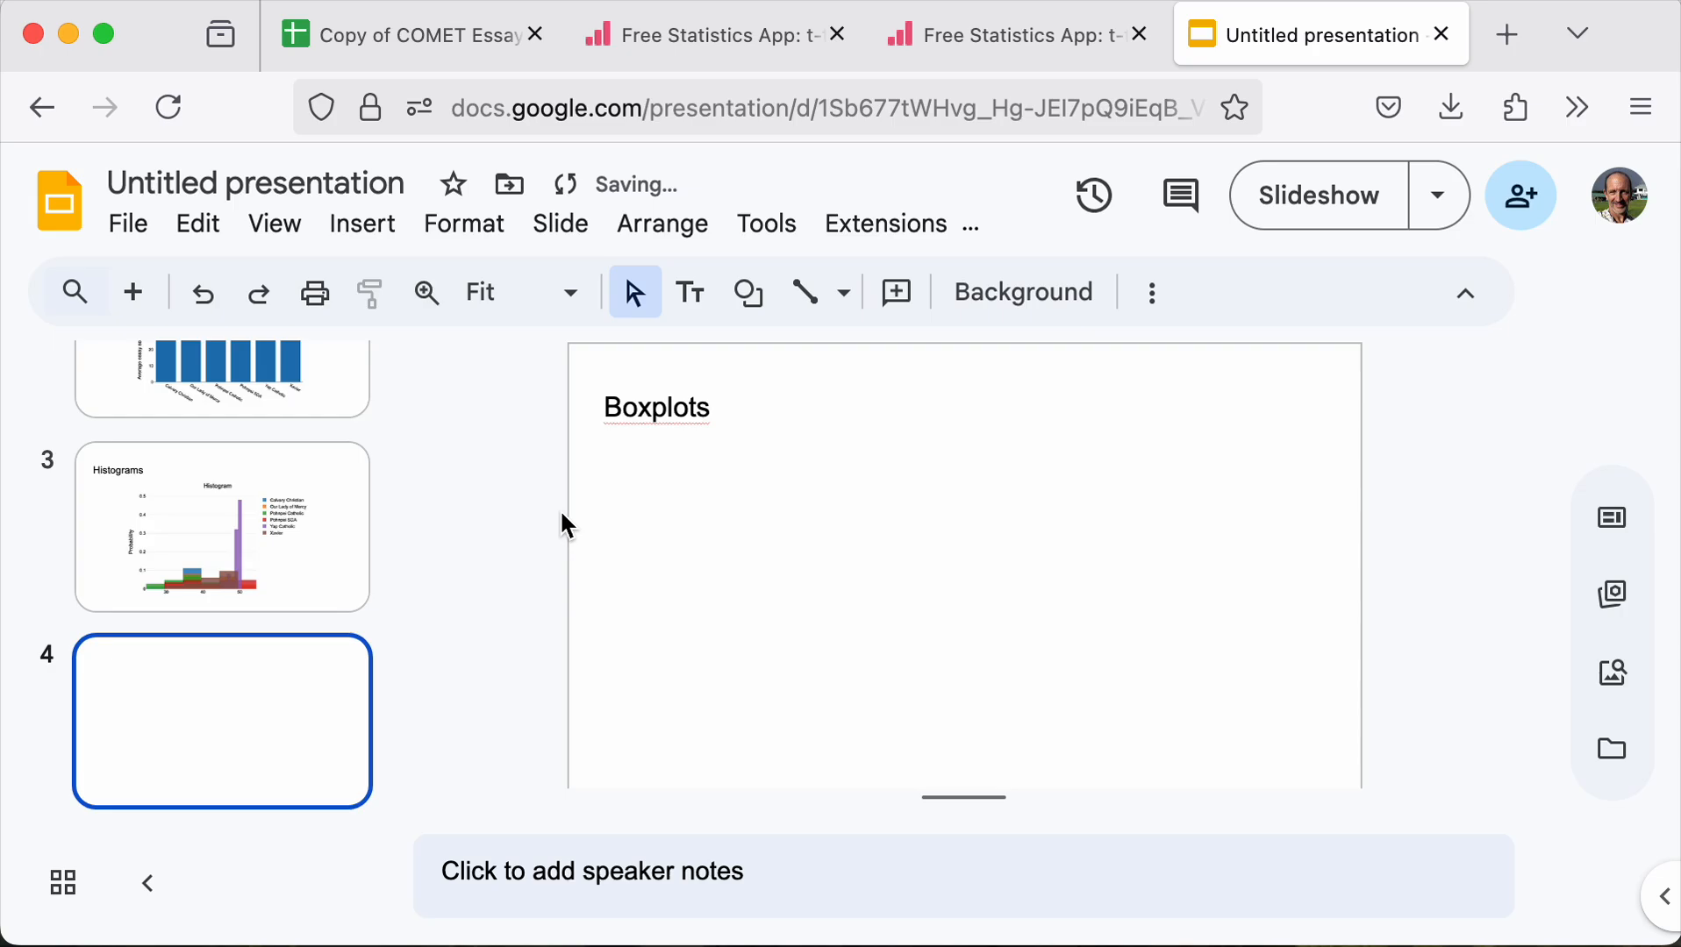
# Insert the box plot image Screenshot 2025-05-26 at 15.10.46.png from the computer and centre it below the Boxplots title
pyautogui.click(363, 225)
pyautogui.moveTo(392, 287)
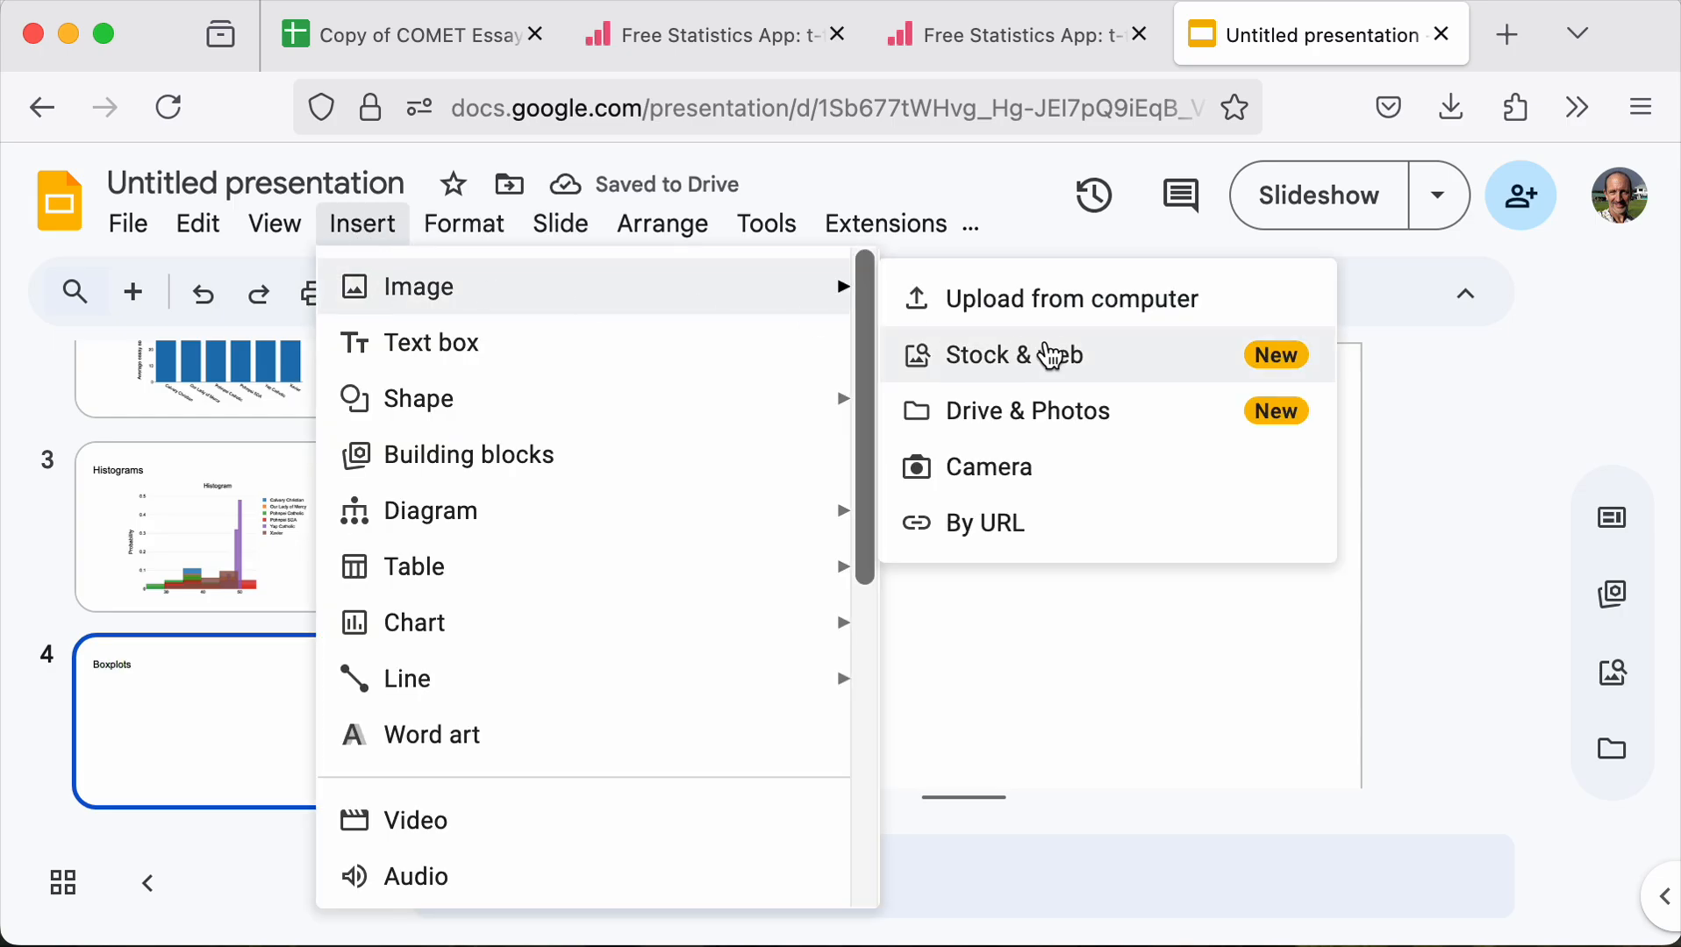
pyautogui.click(1132, 313)
pyautogui.click(830, 90)
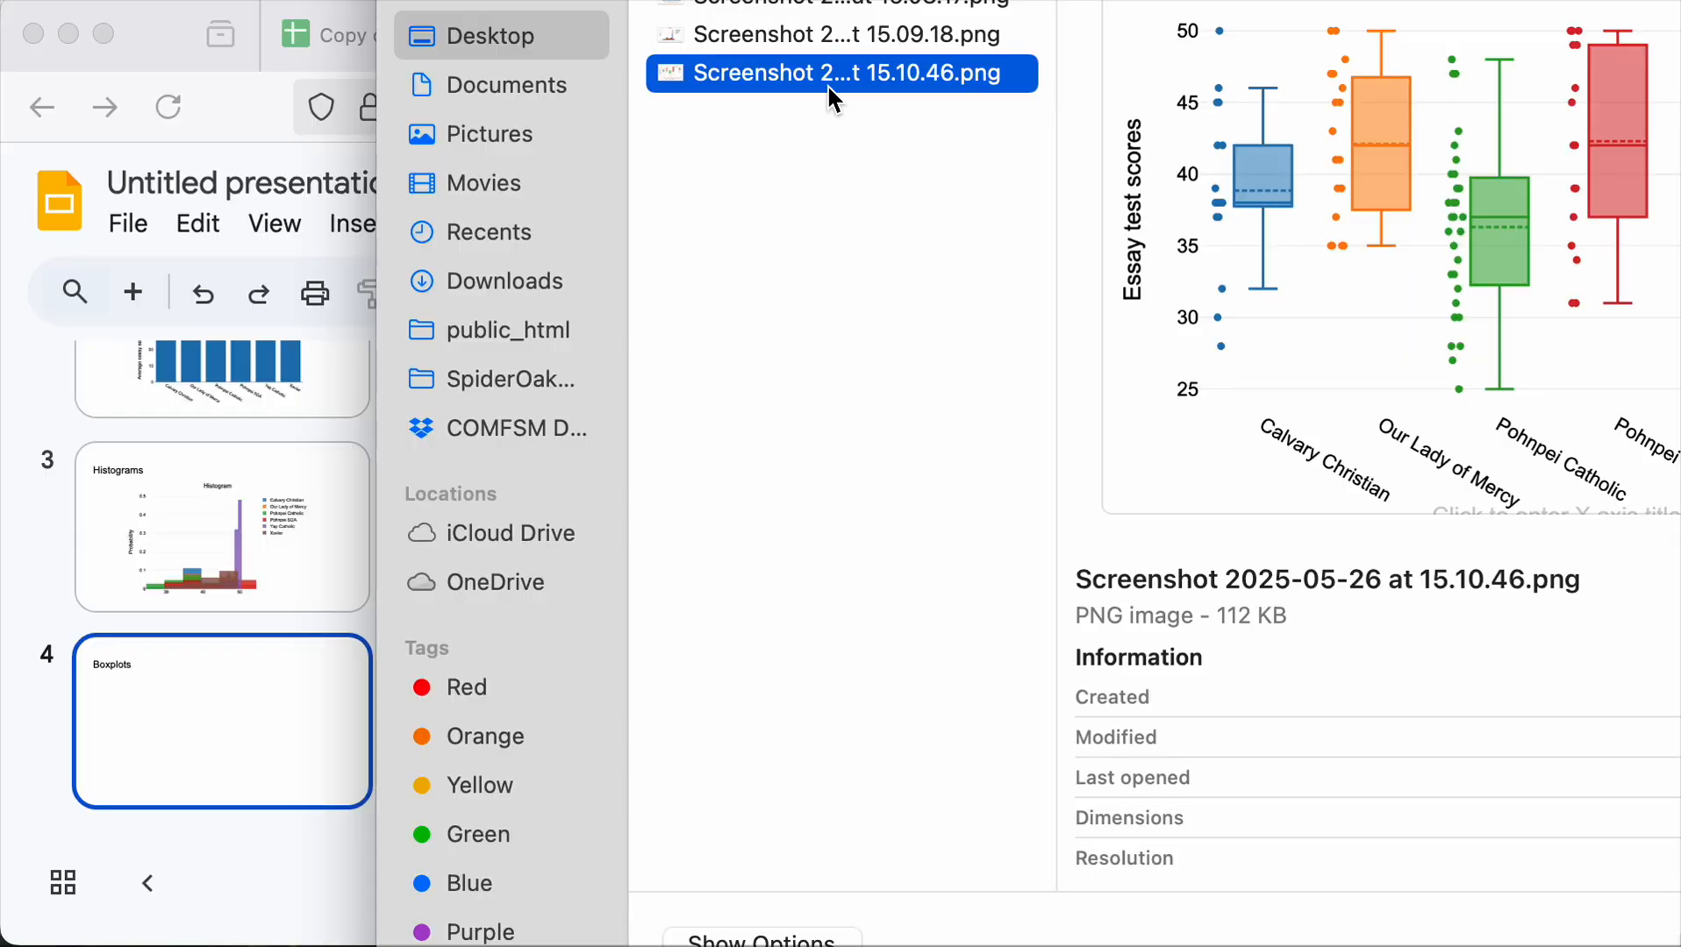
pyautogui.press('Return')
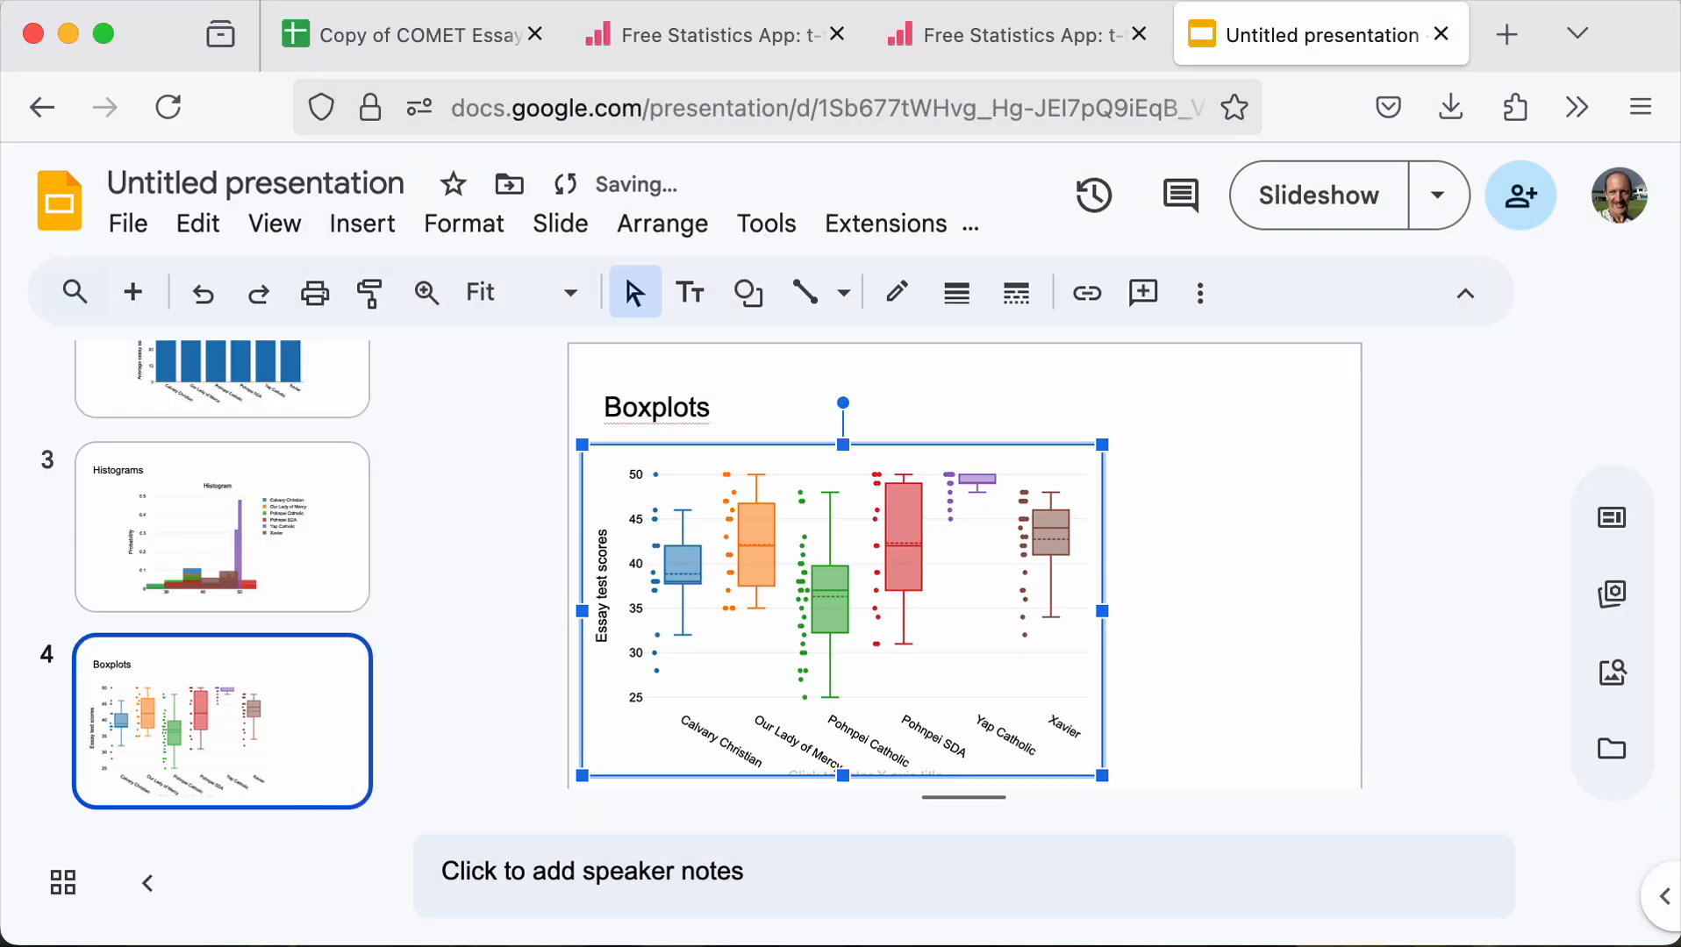
pyautogui.moveTo(864, 471); pyautogui.dragTo(969, 478)
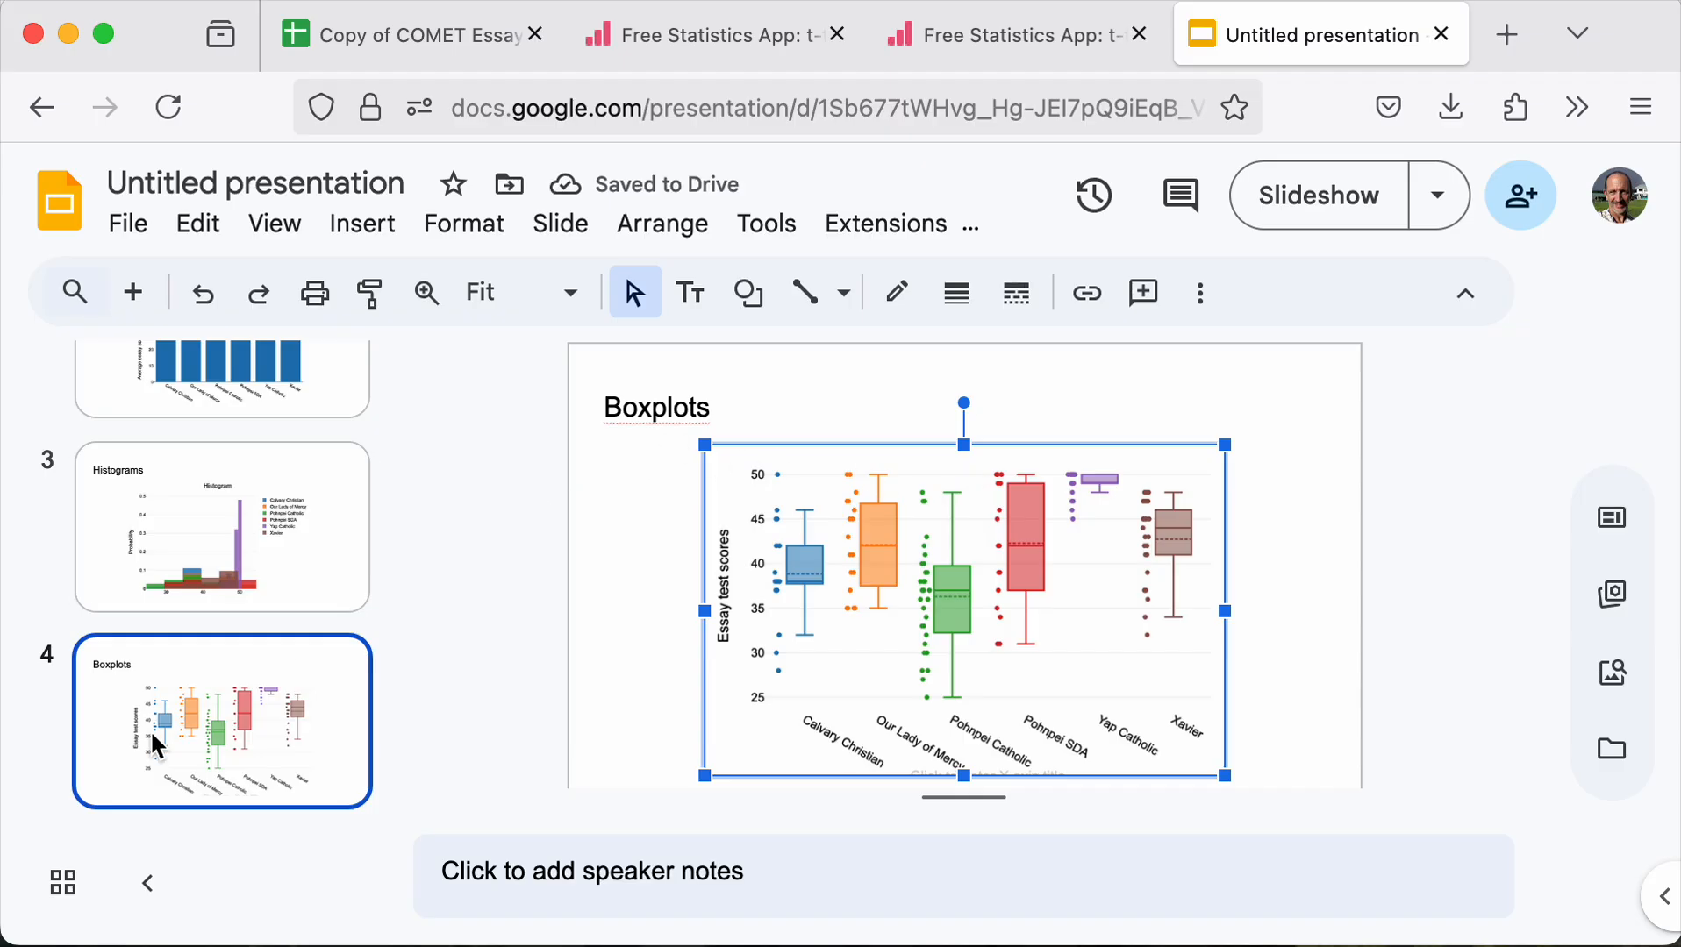
# Add a fifth slide with the Title and body layout and title it "Discussion"
pyautogui.click(582, 235)
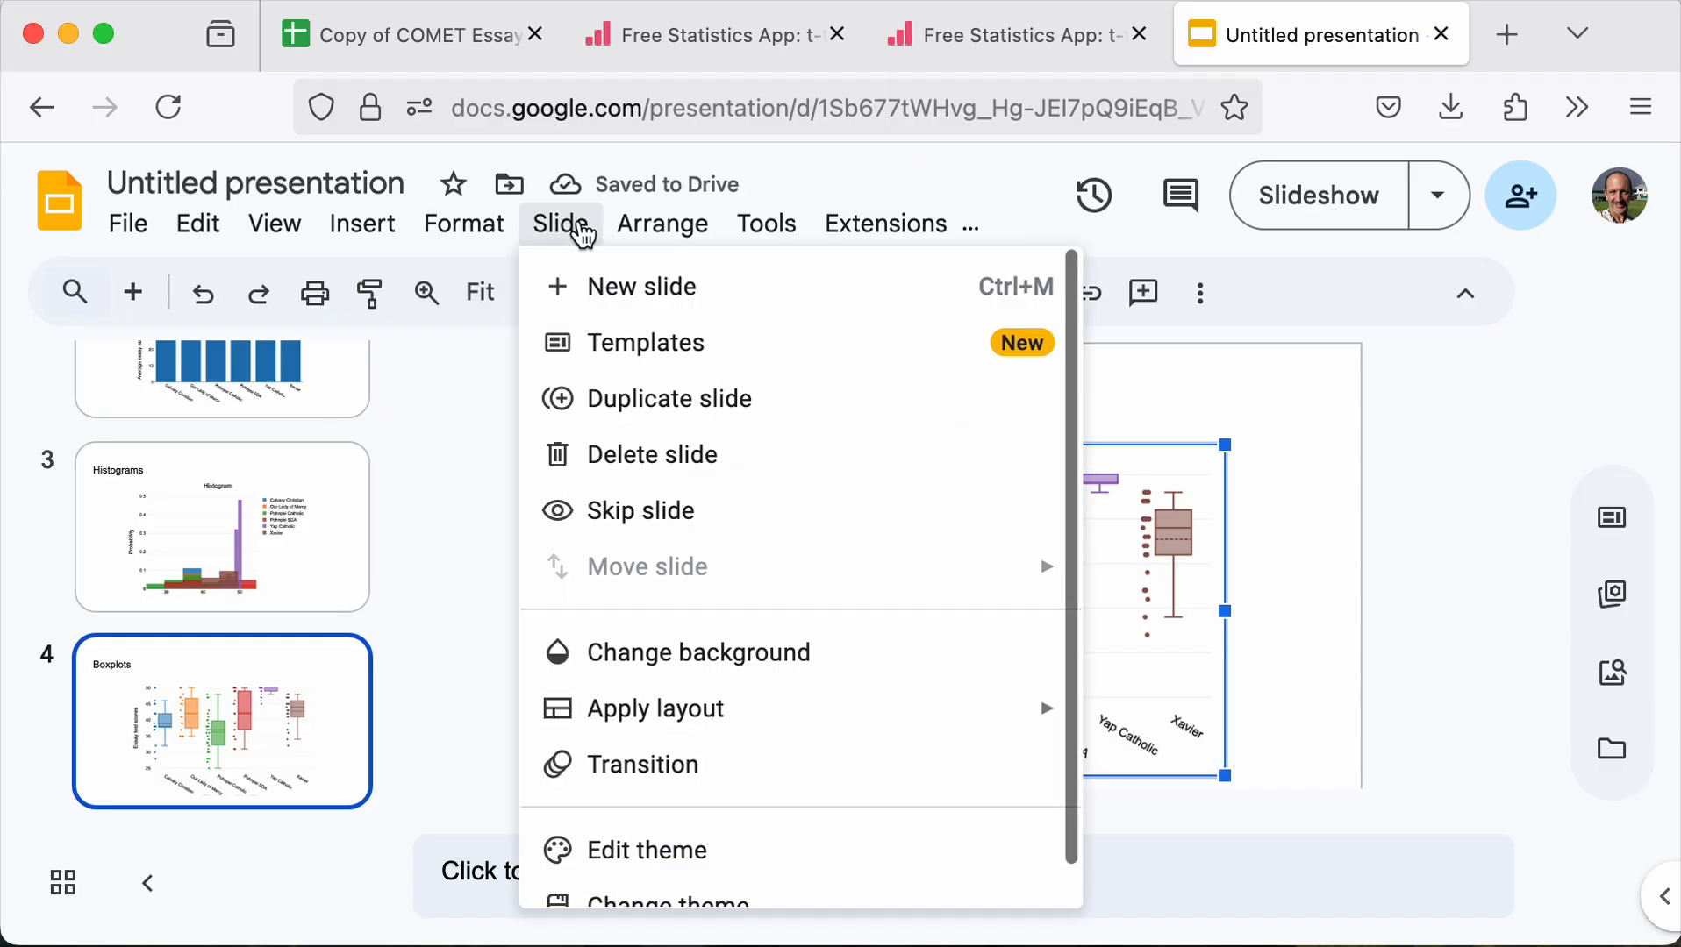
pyautogui.click(654, 304)
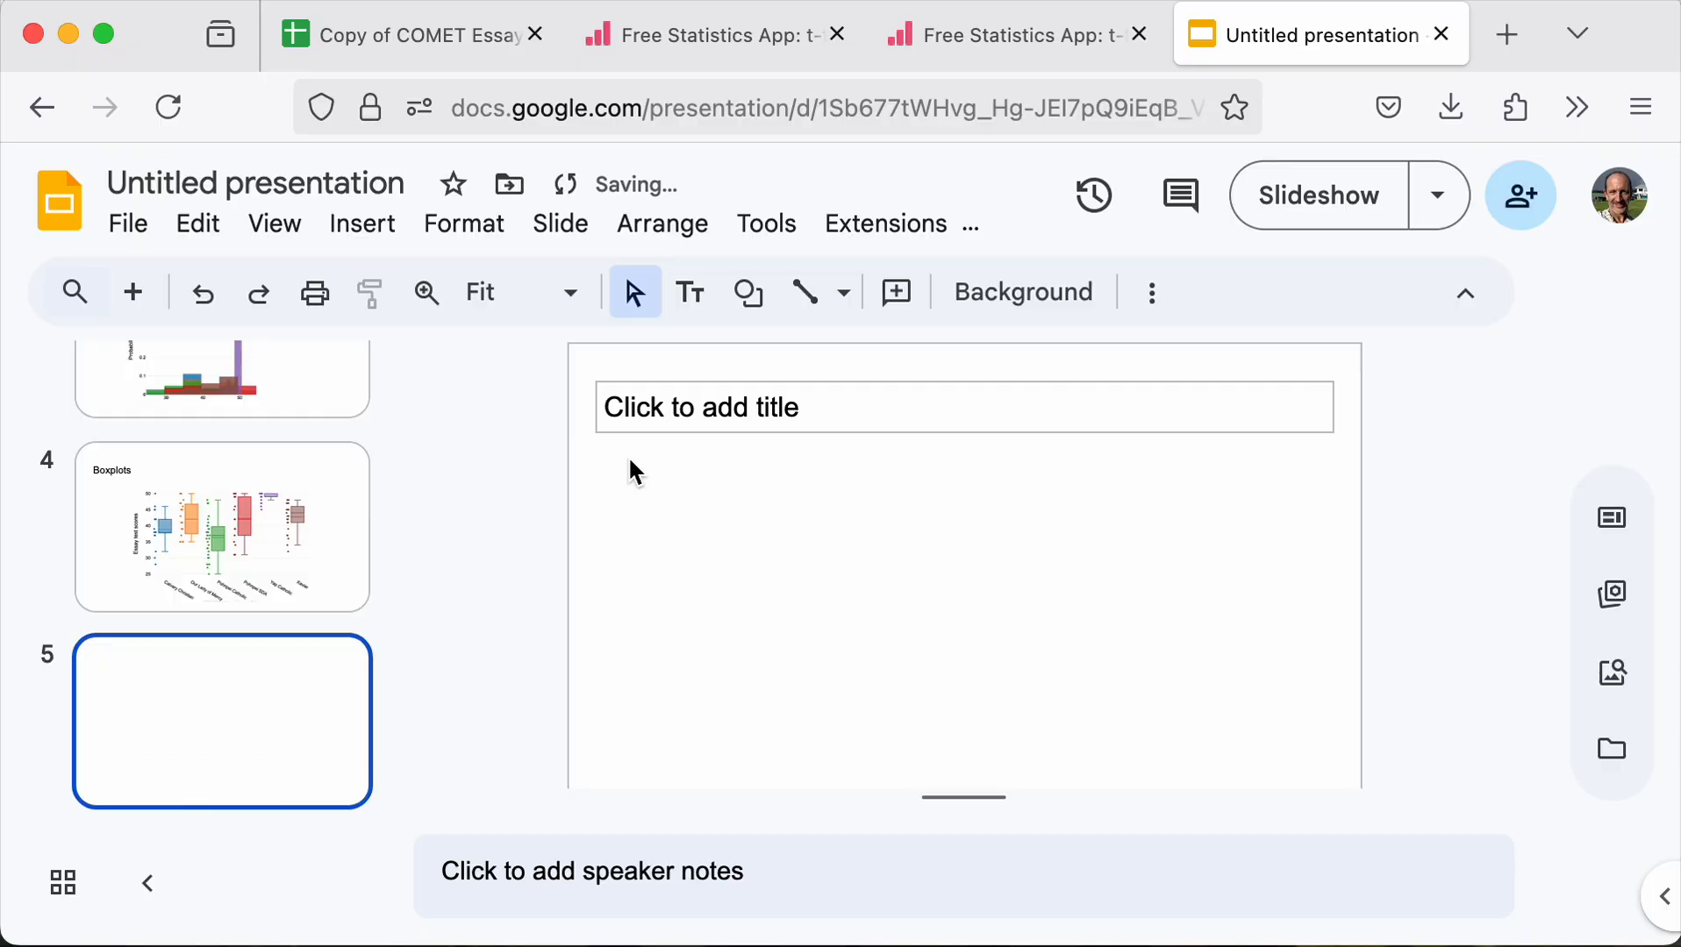
pyautogui.click(717, 404)
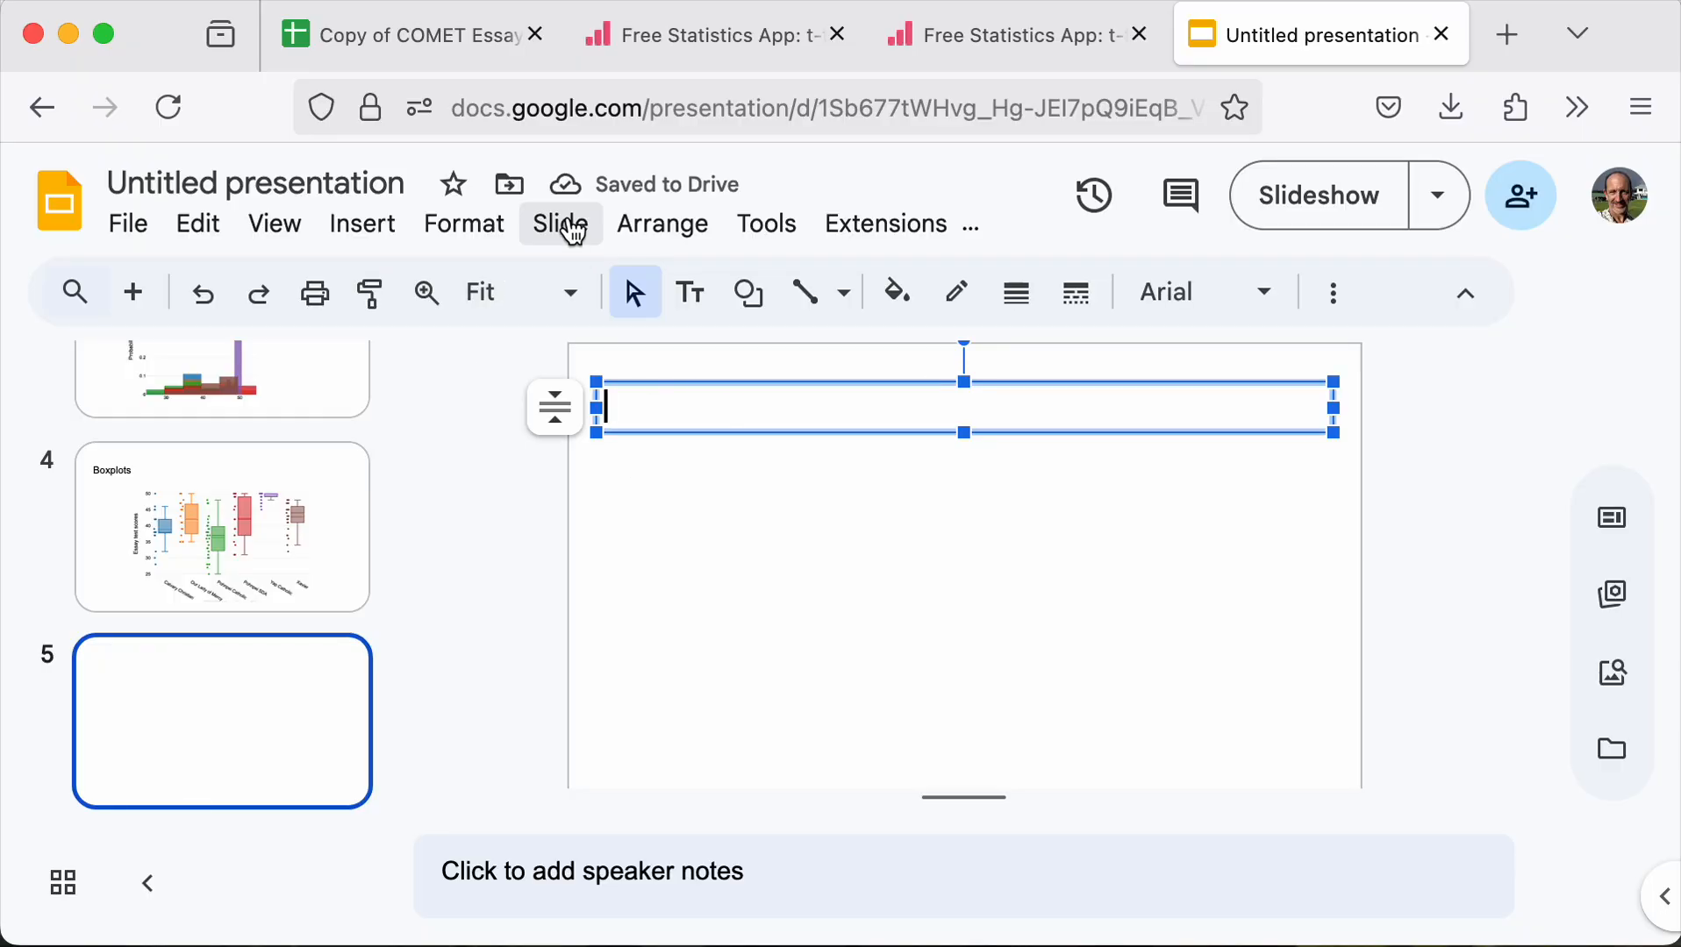
pyautogui.click(564, 226)
pyautogui.moveTo(687, 715)
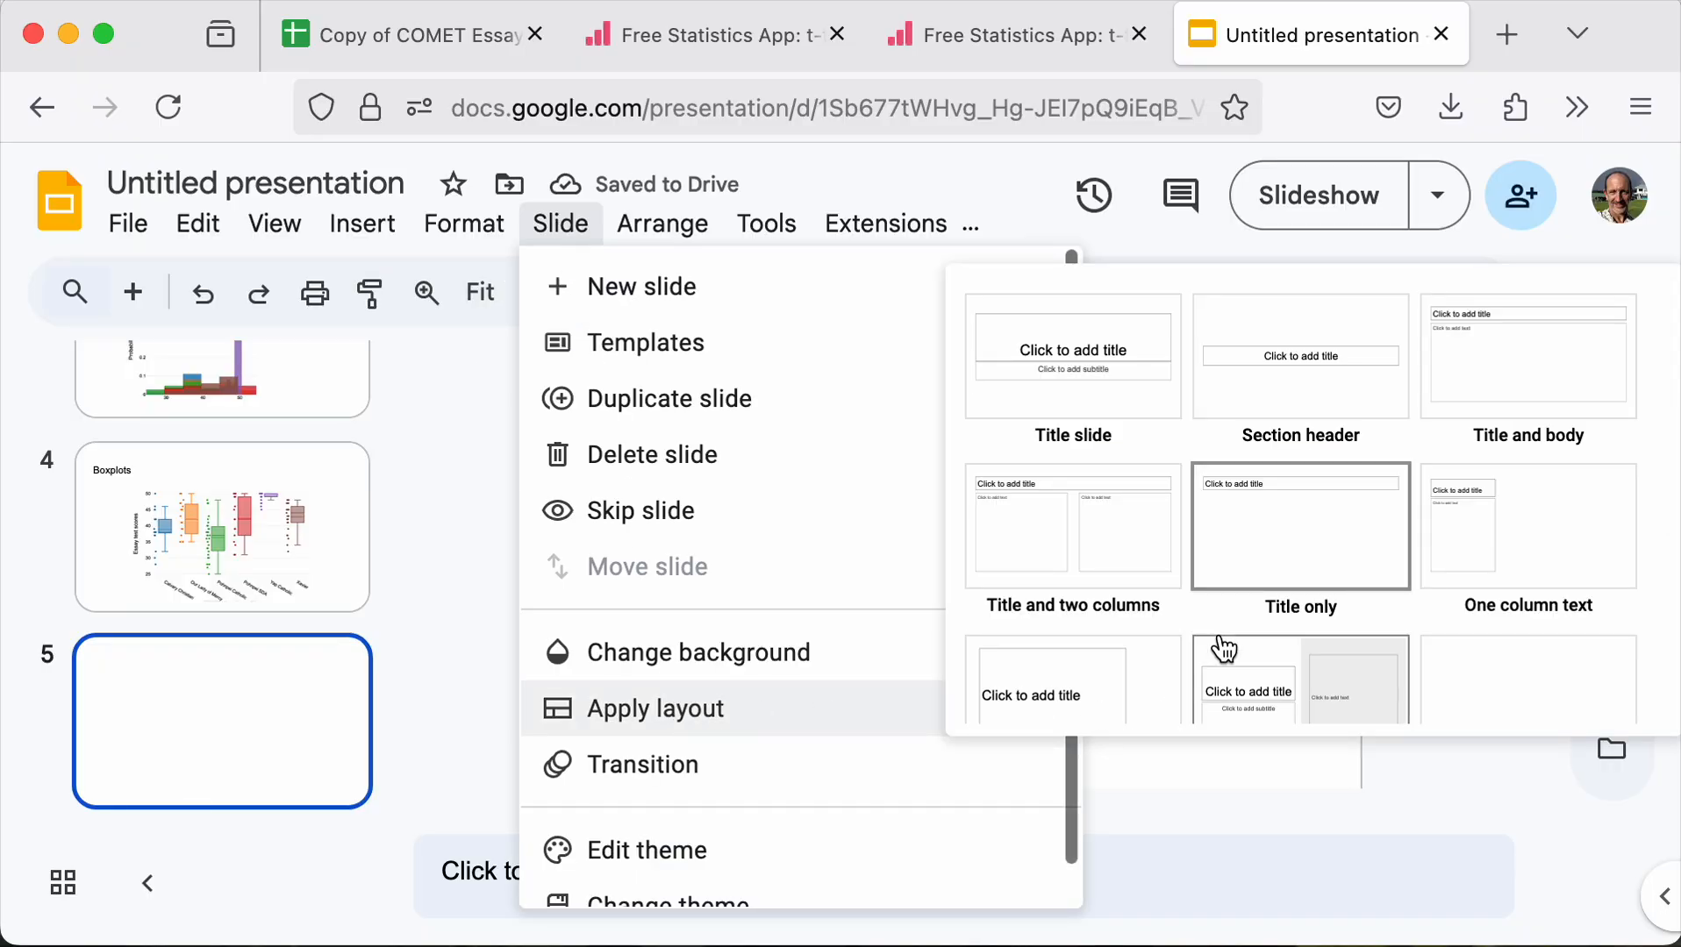
pyautogui.click(1529, 358)
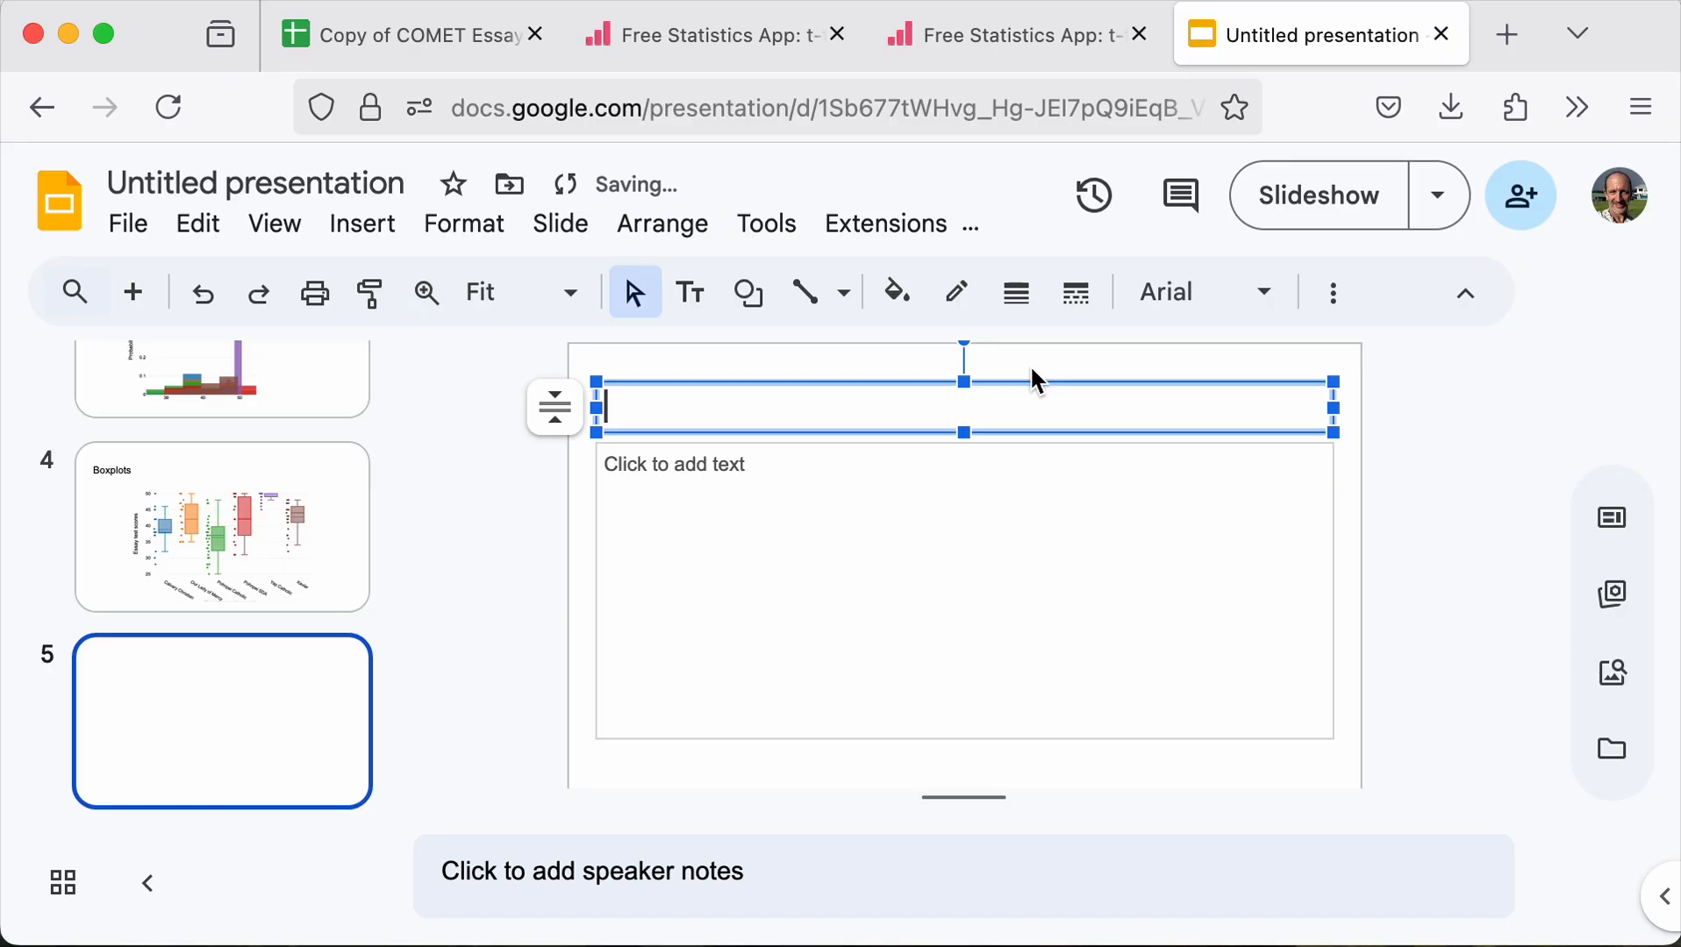
pyautogui.write('Discussion')
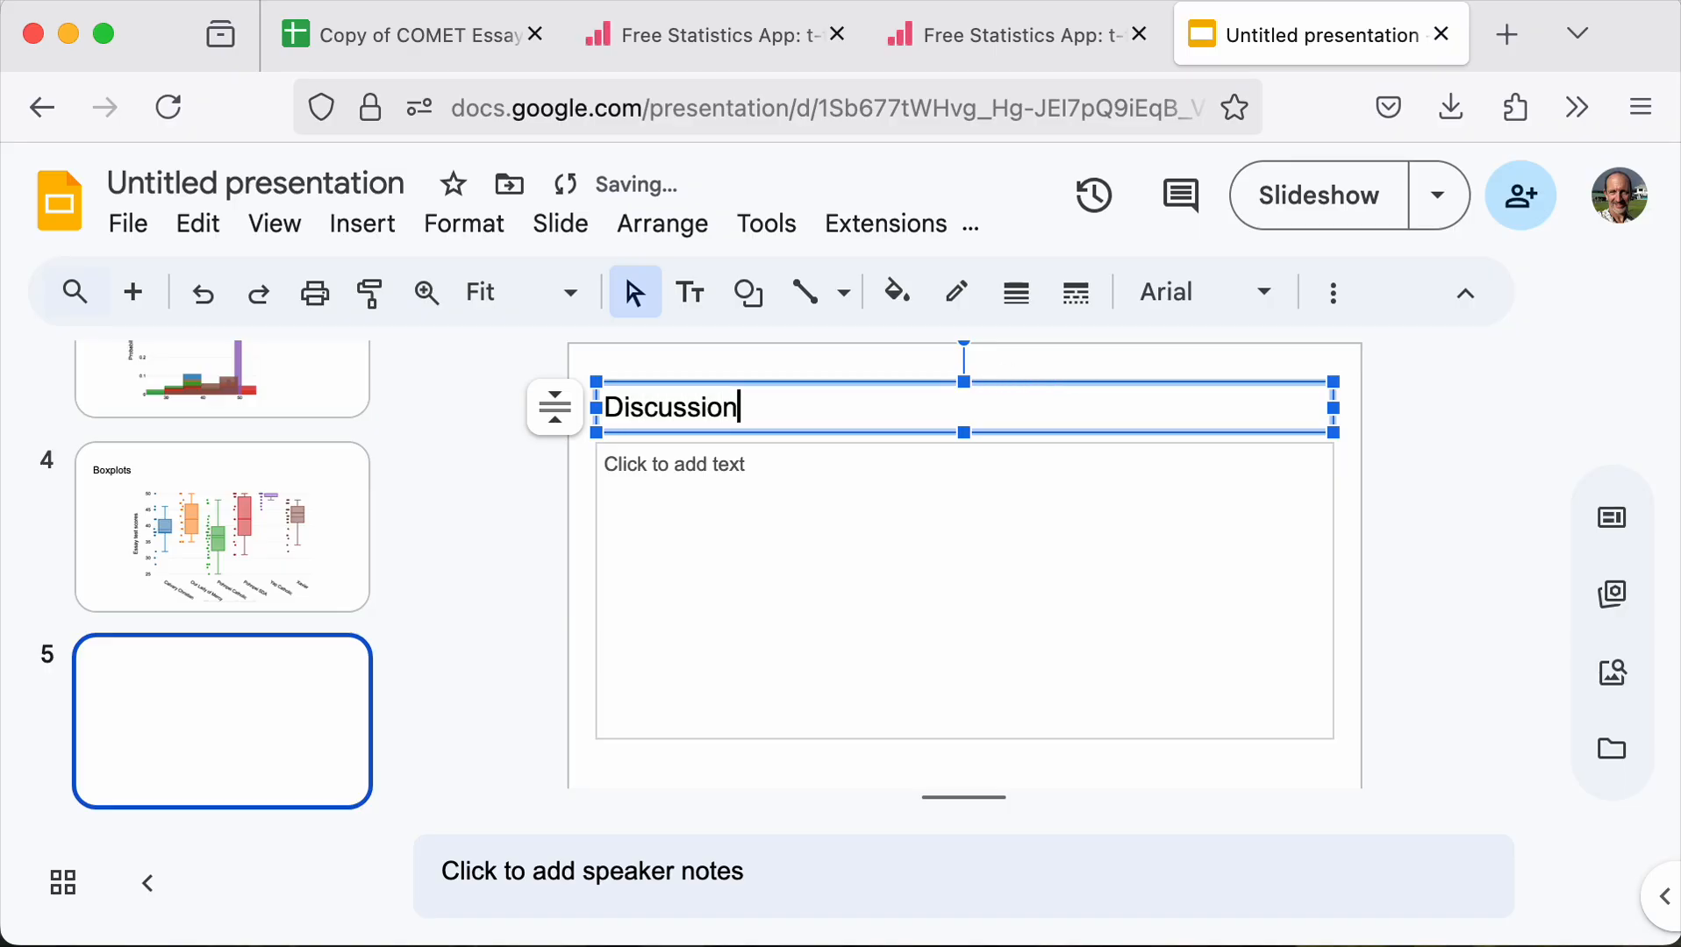
# Review the average score bar chart on the second slide as material for the discussion
pyautogui.click(888, 509)
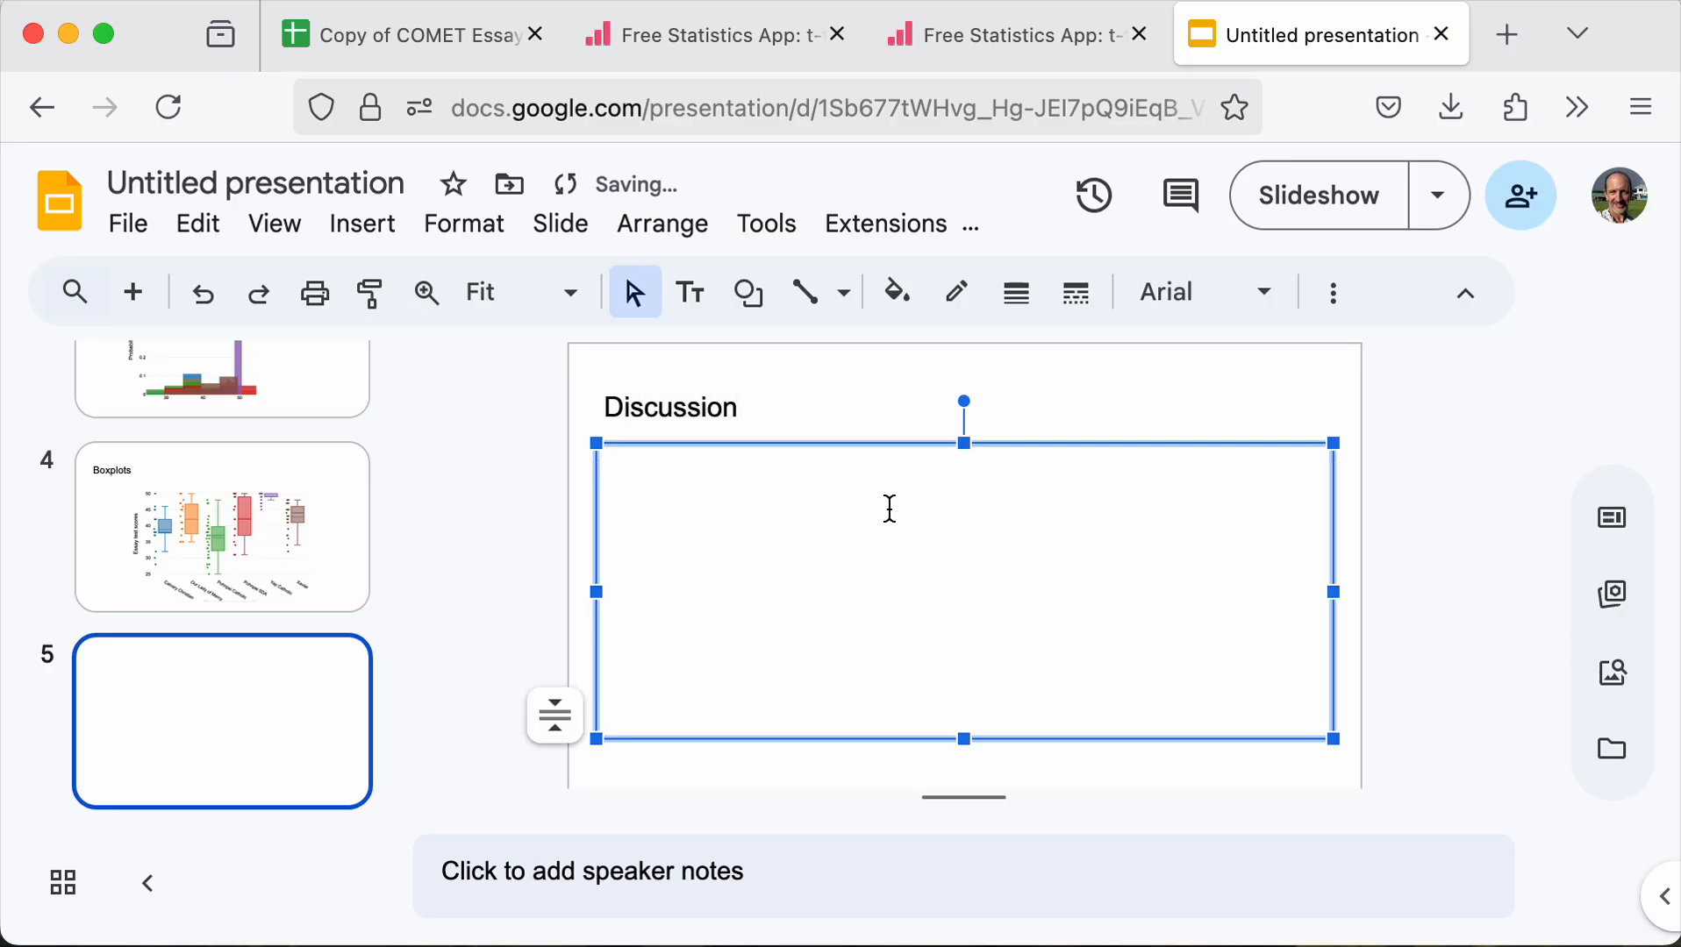
pyautogui.scroll(3, 299, 624)
pyautogui.scroll(2, 296, 617)
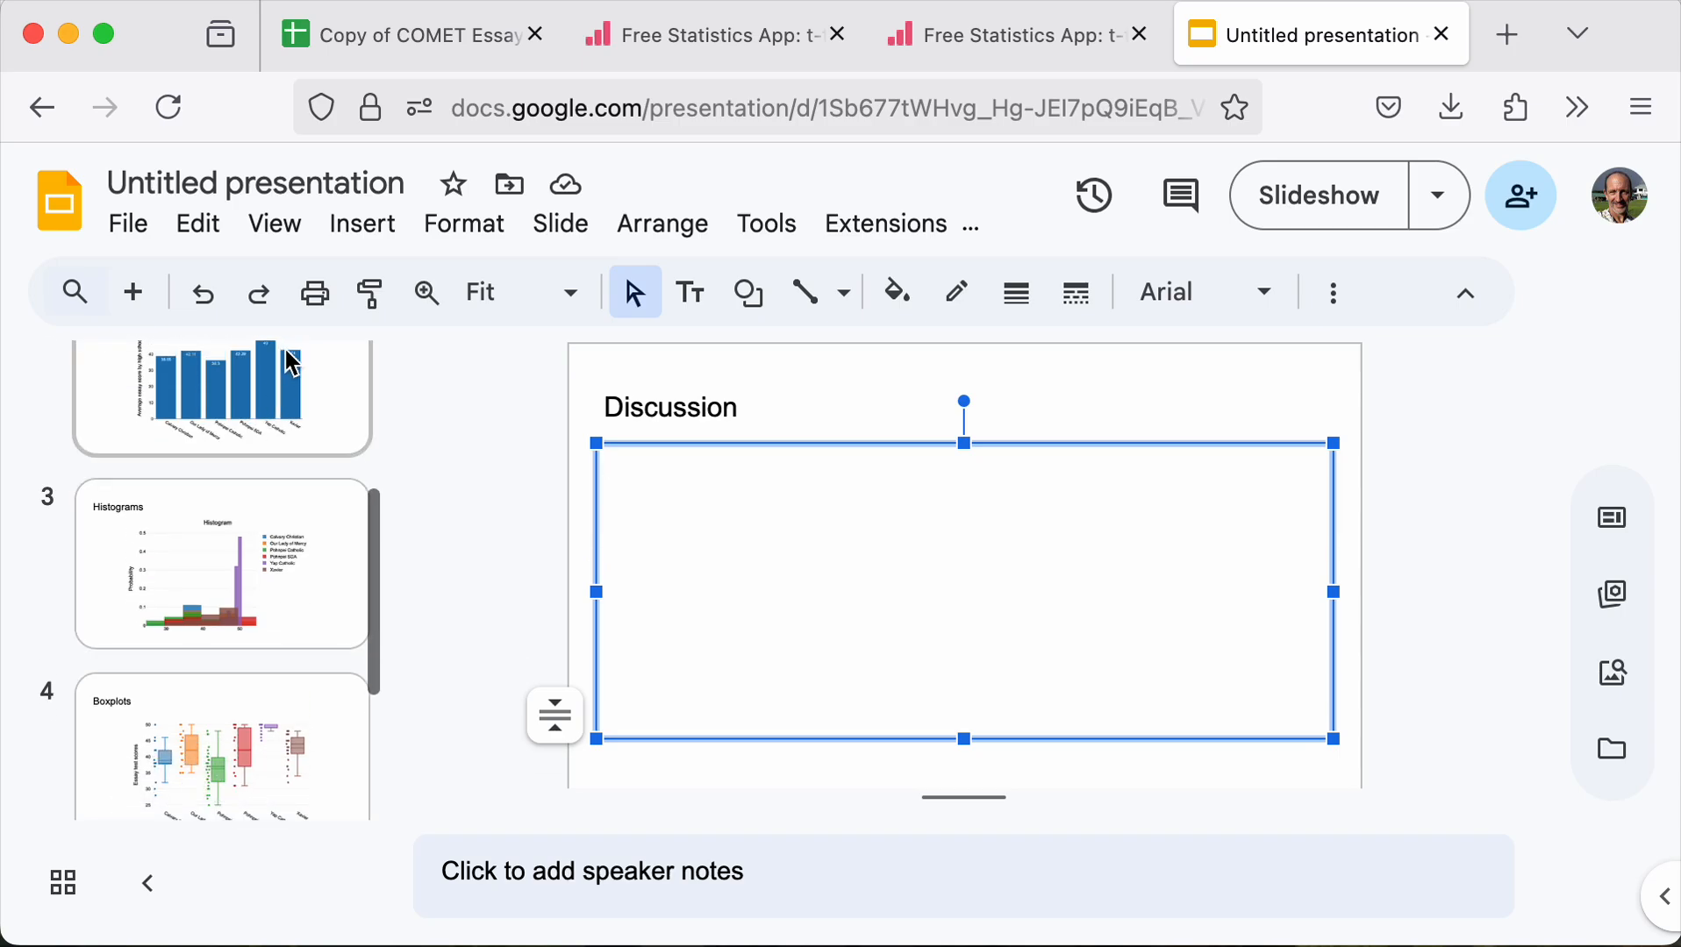
pyautogui.click(287, 352)
pyautogui.scroll(-2, 281, 569)
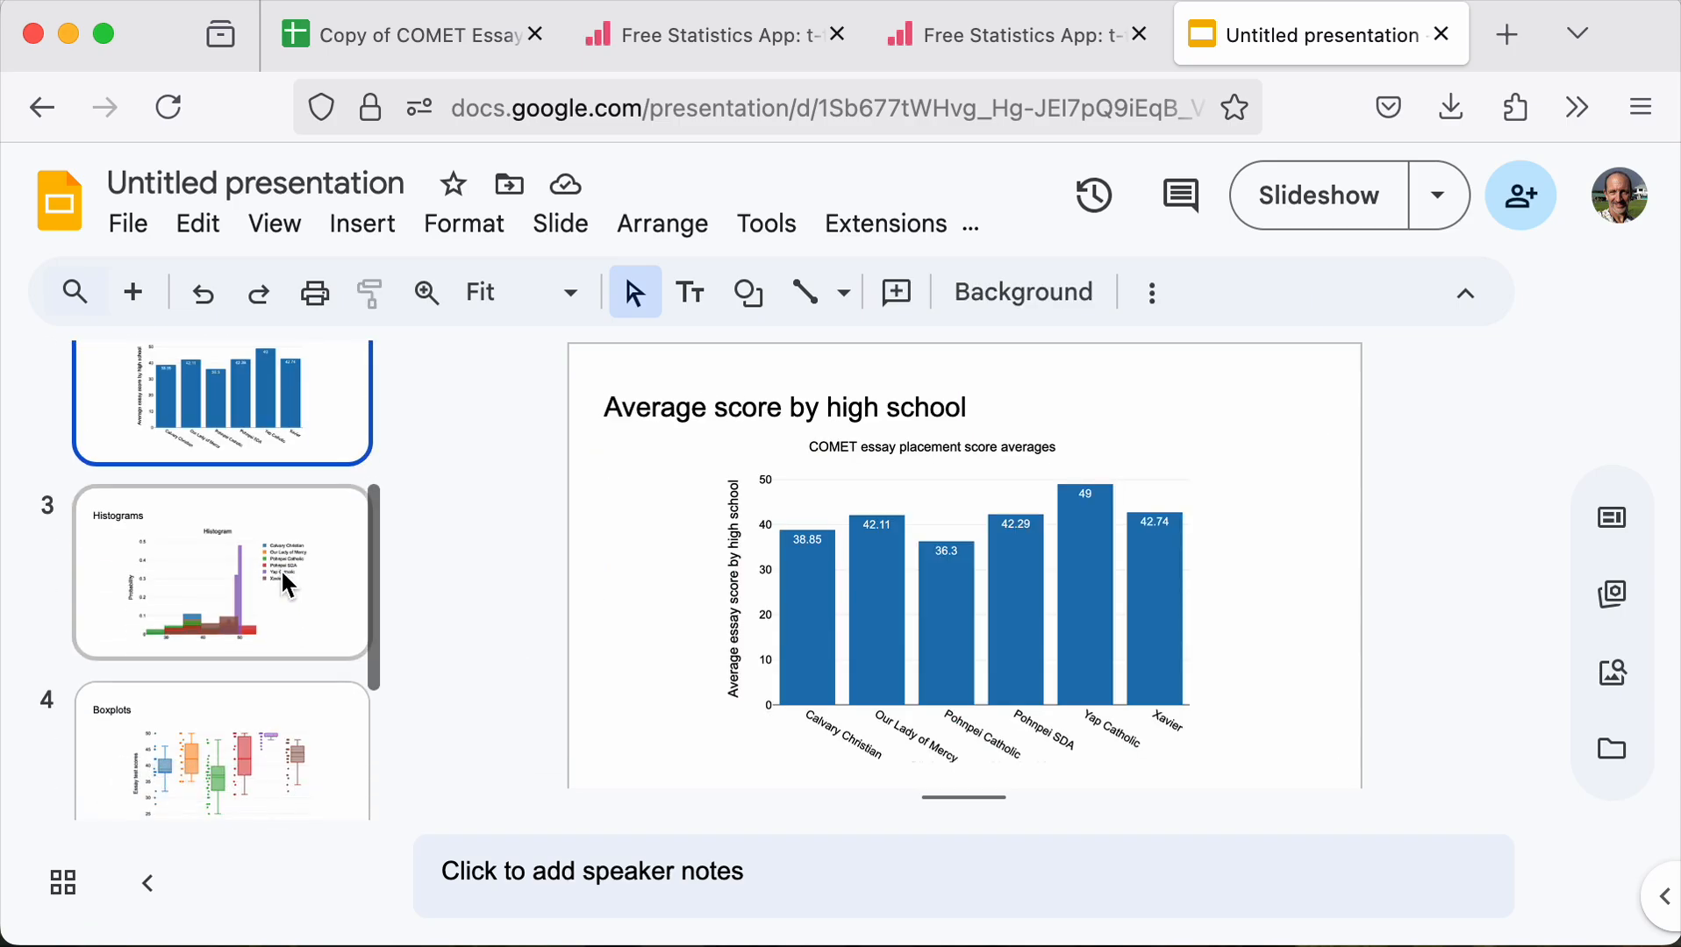
pyautogui.scroll(-1, 281, 568)
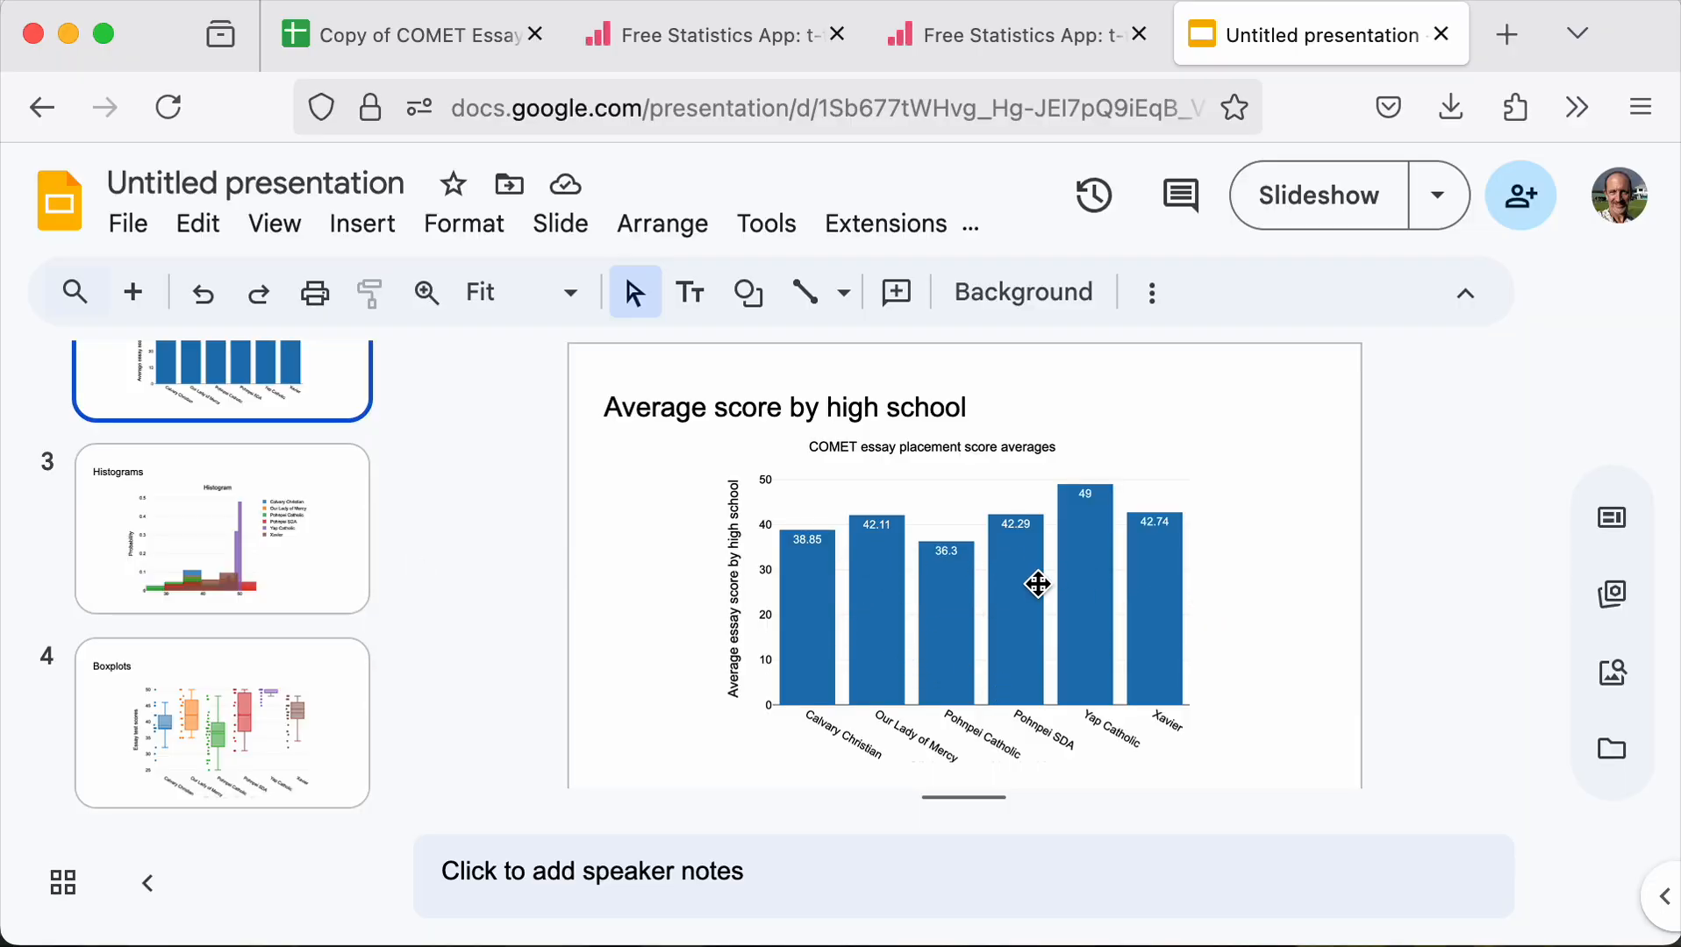
pyautogui.scroll(-3, 284, 667)
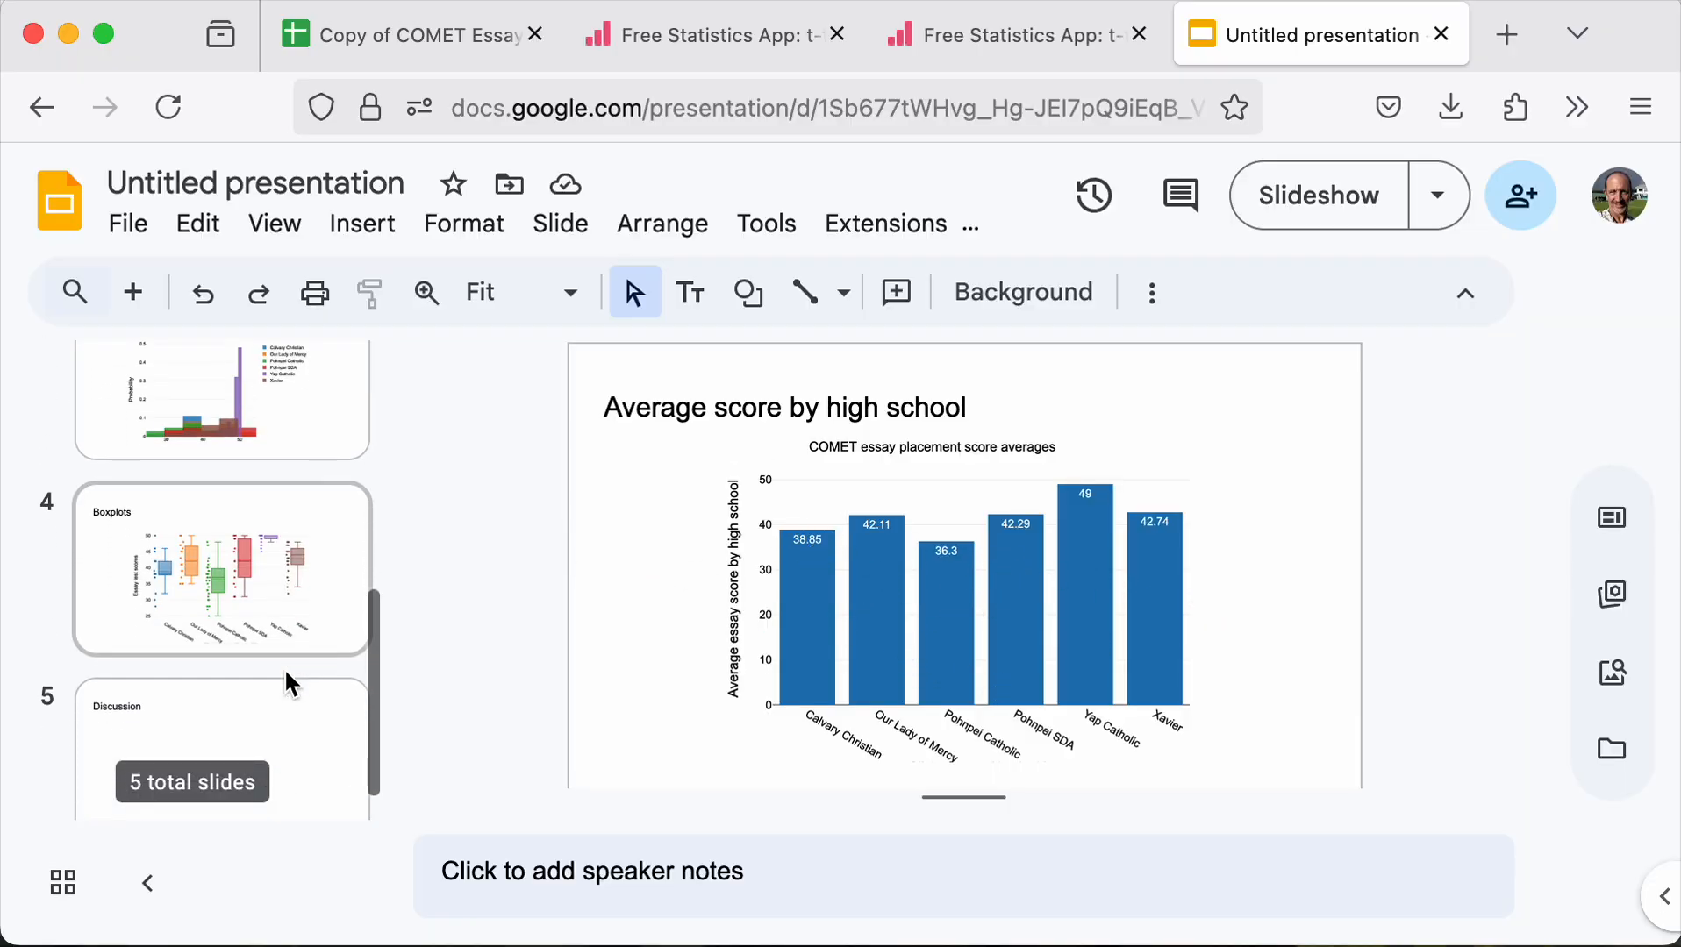
# Enter the placeholder text "[The discussion would go here]" in the body of the Discussion slide
pyautogui.click(252, 730)
pyautogui.click(823, 529)
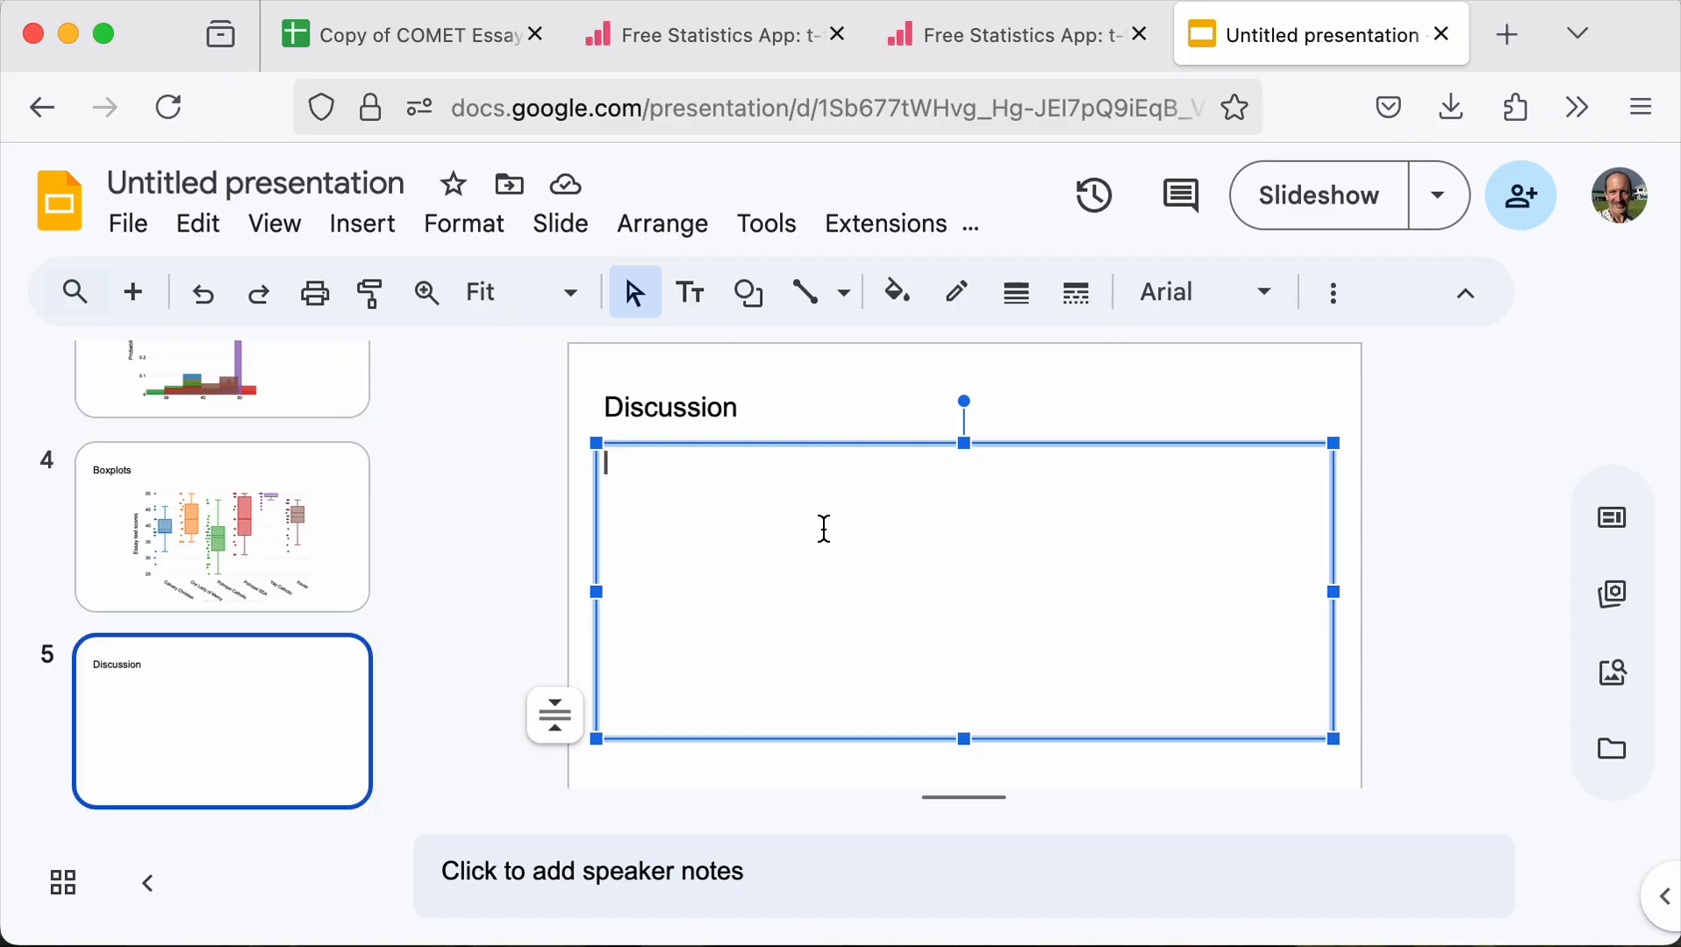
pyautogui.write('[the discussion would go here')
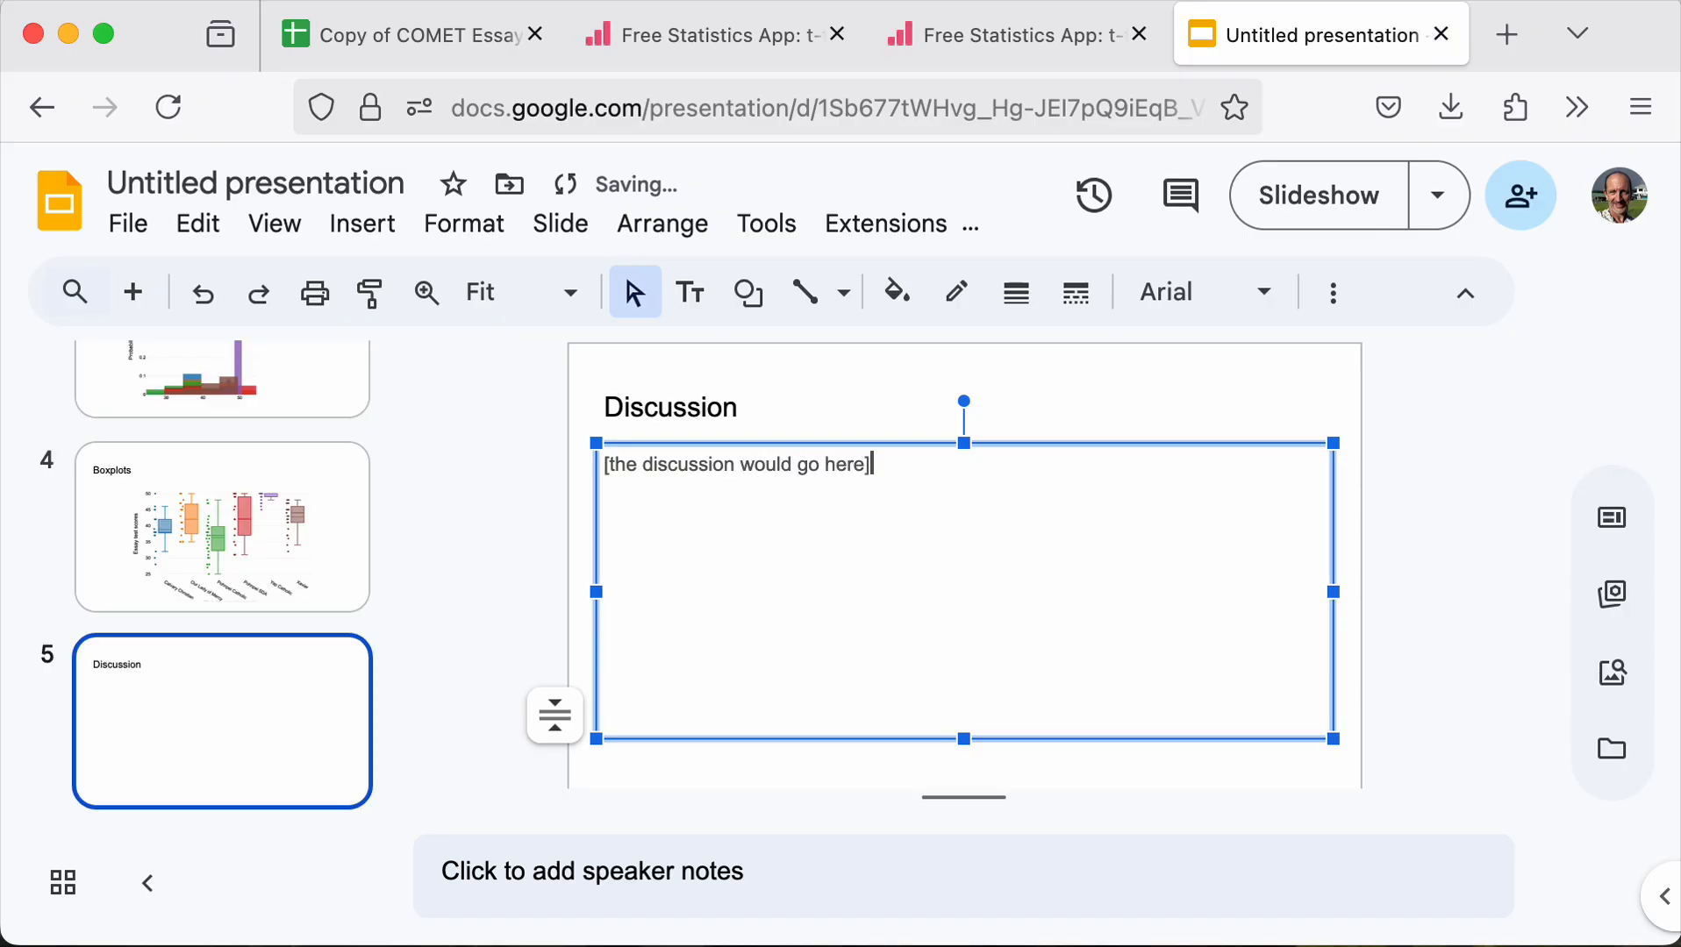
pyautogui.click(615, 464)
pyautogui.press('Delete')
pyautogui.write('T')
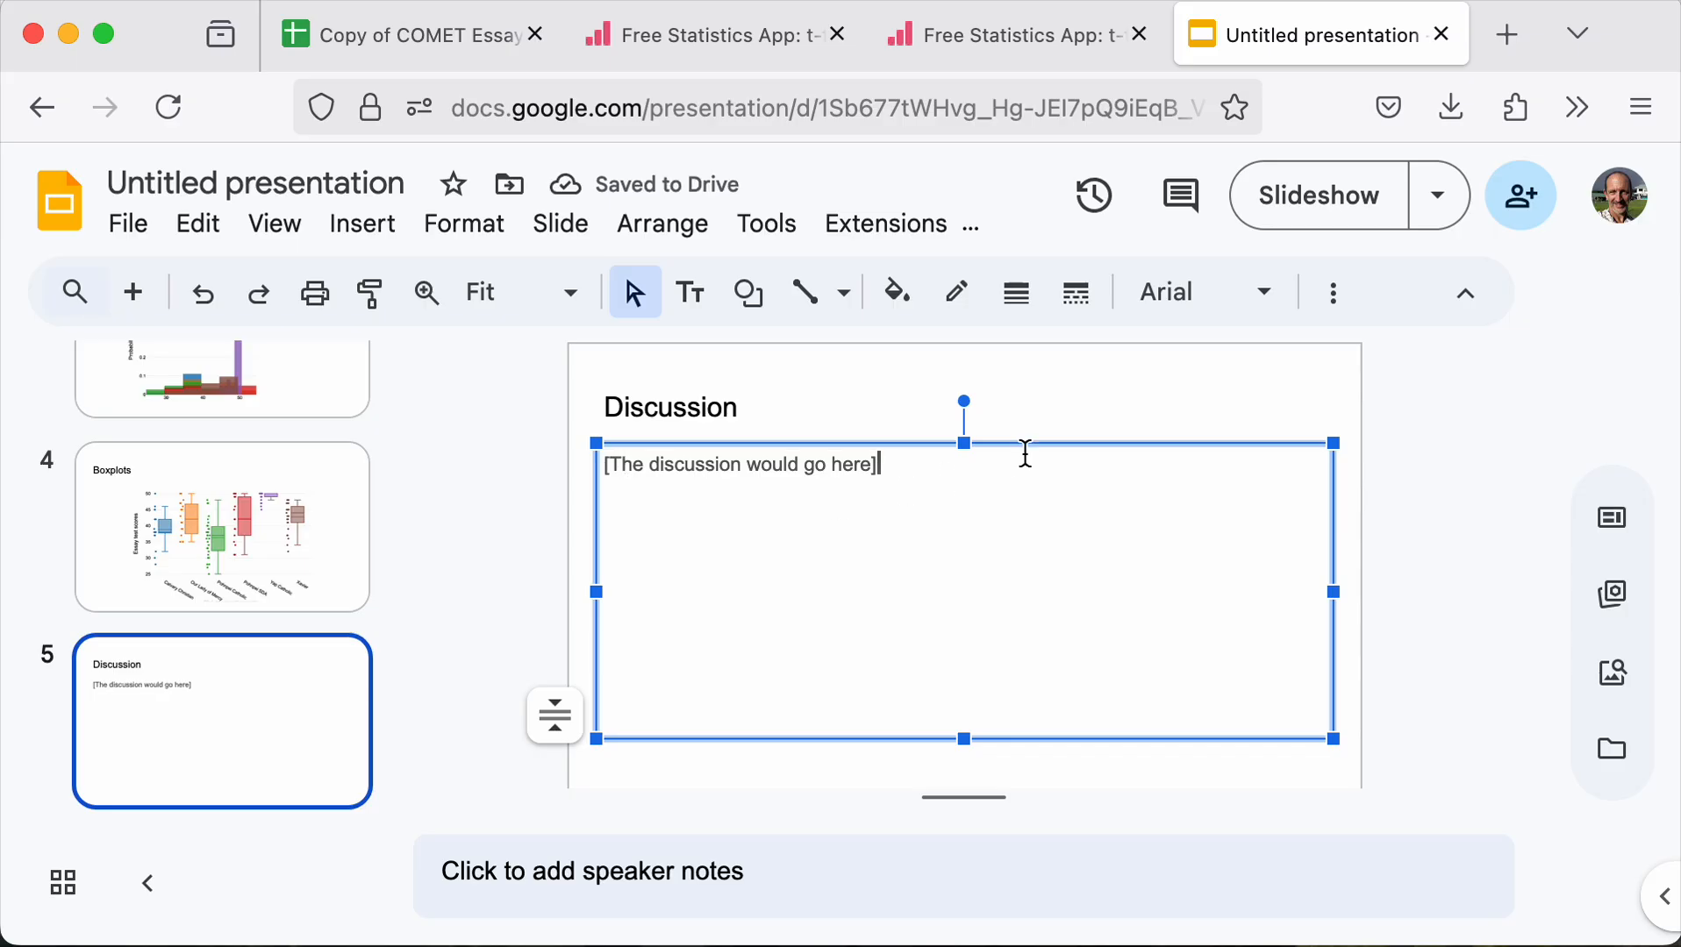
# Add a bulleted list with "Point one" and "Point two" below the placeholder text on the Discussion slide
pyautogui.press('Return')
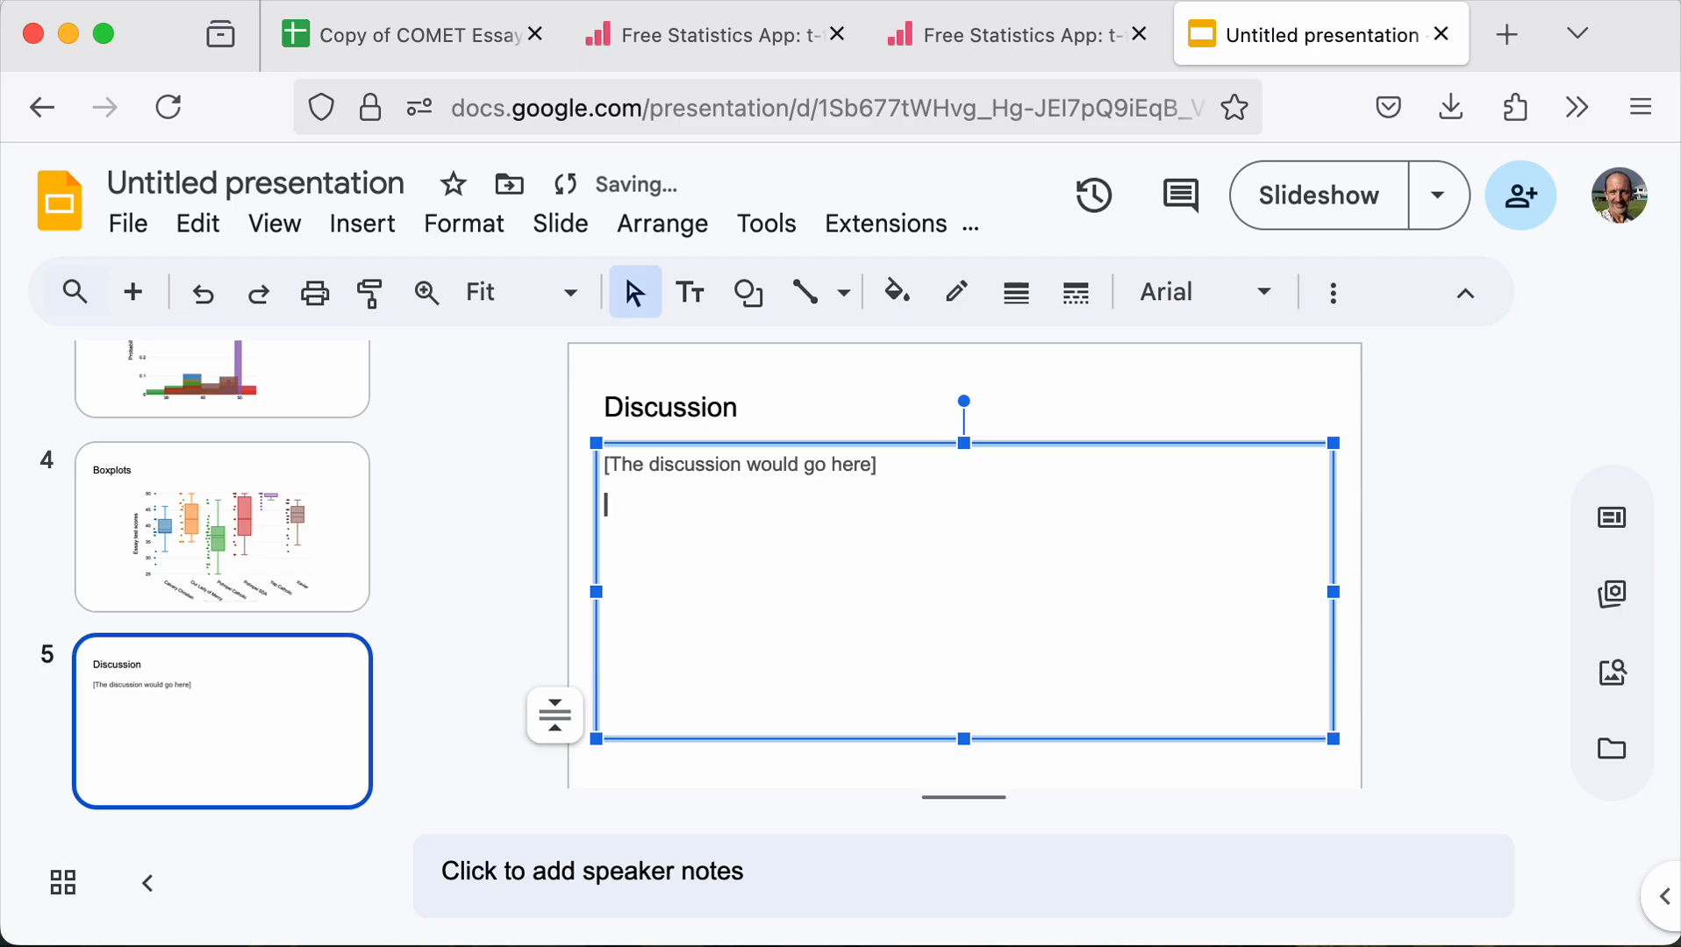
pyautogui.click(1344, 296)
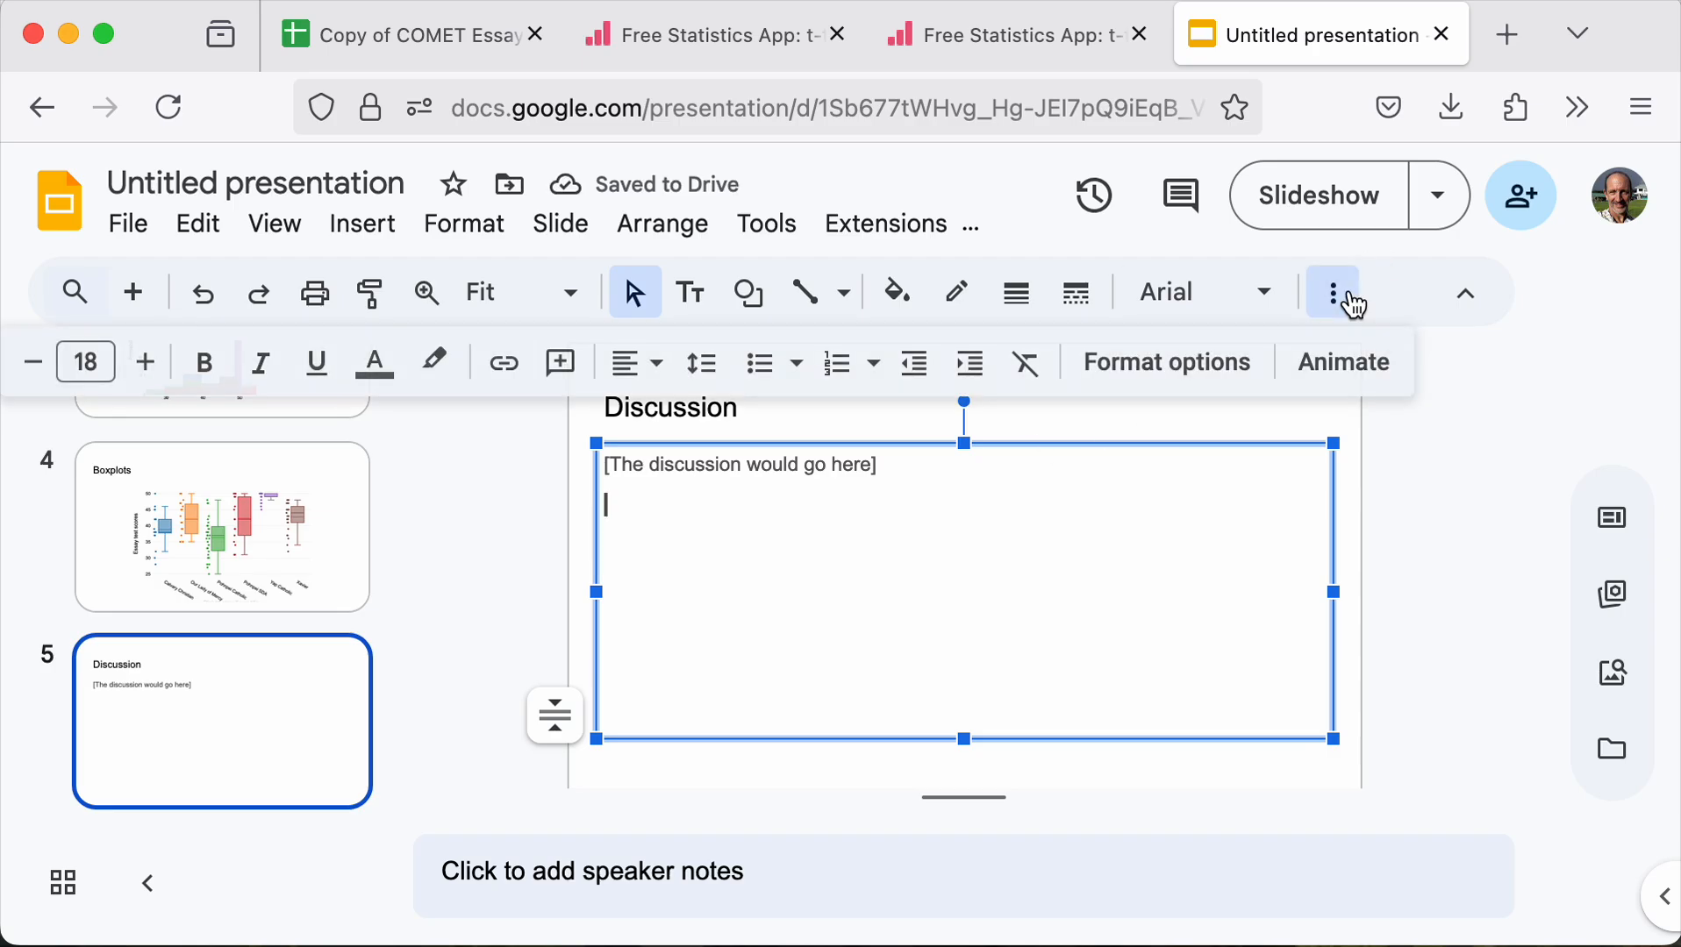
pyautogui.click(767, 371)
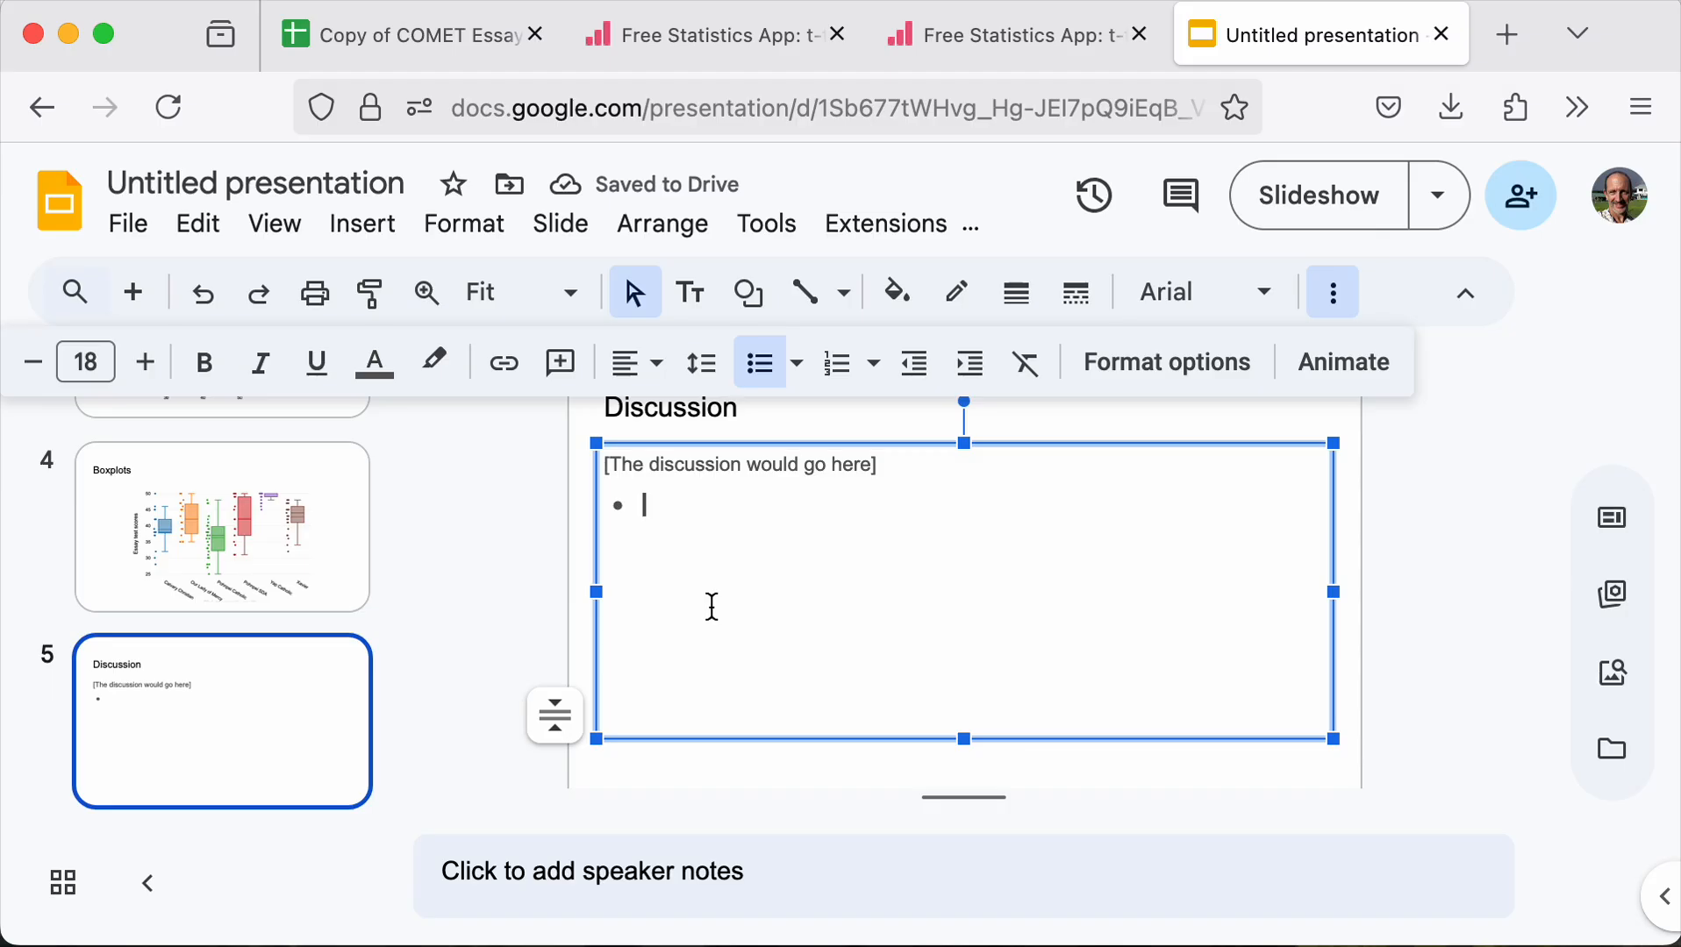
pyautogui.write('point on')
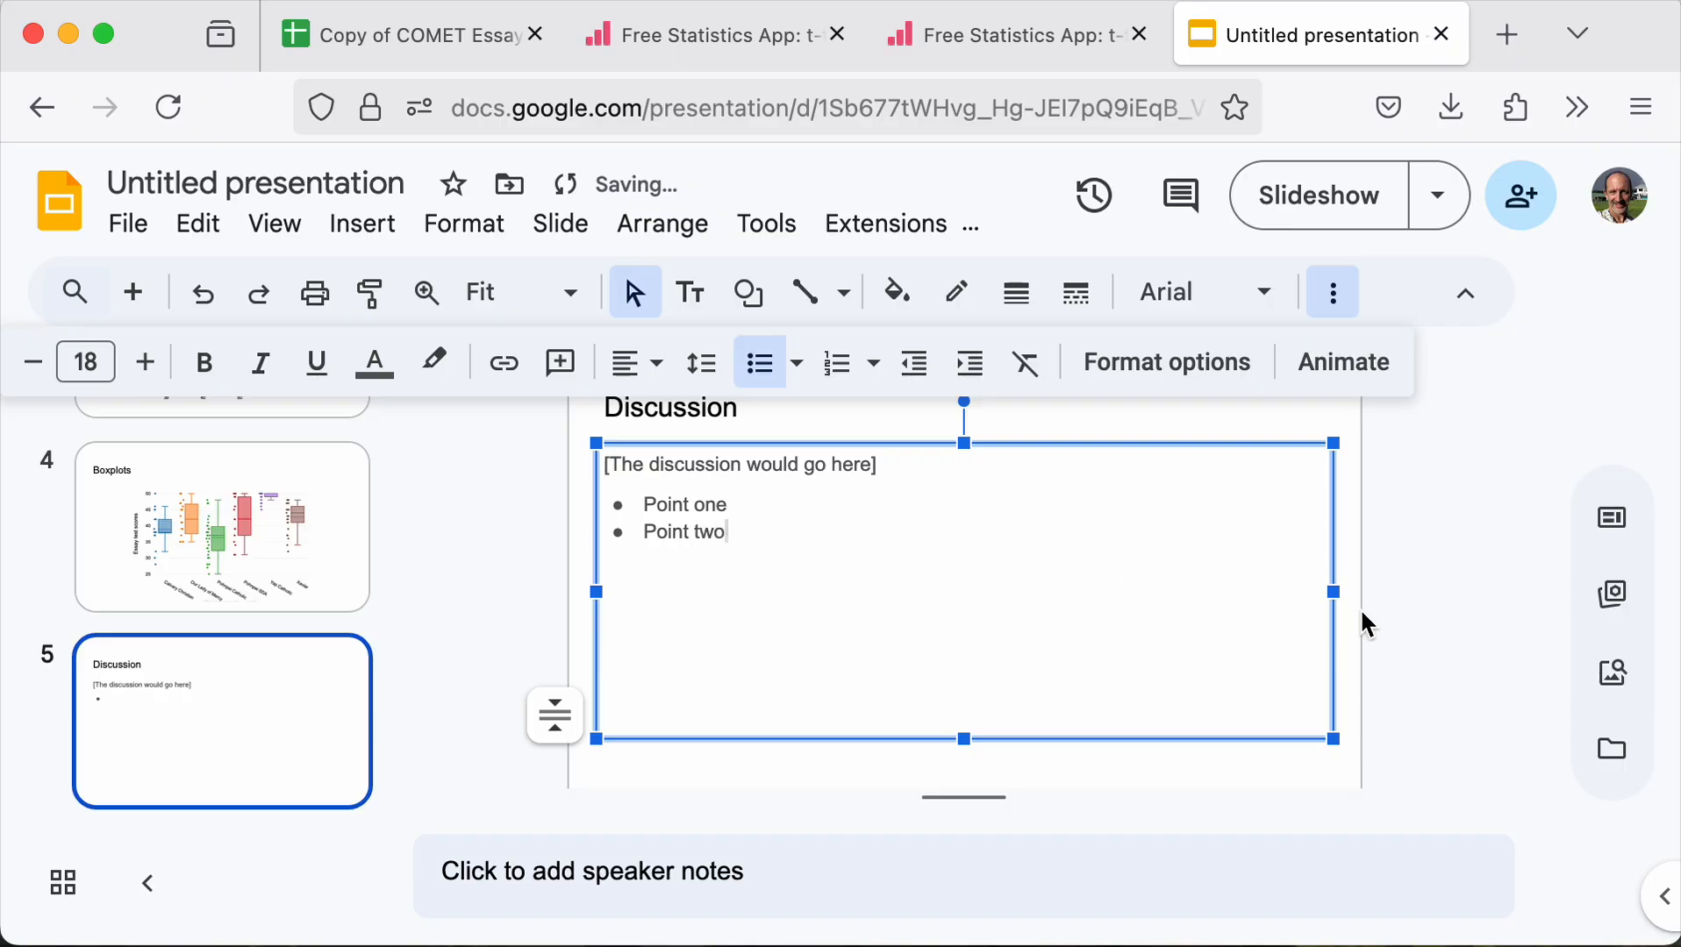
pyautogui.click(1358, 651)
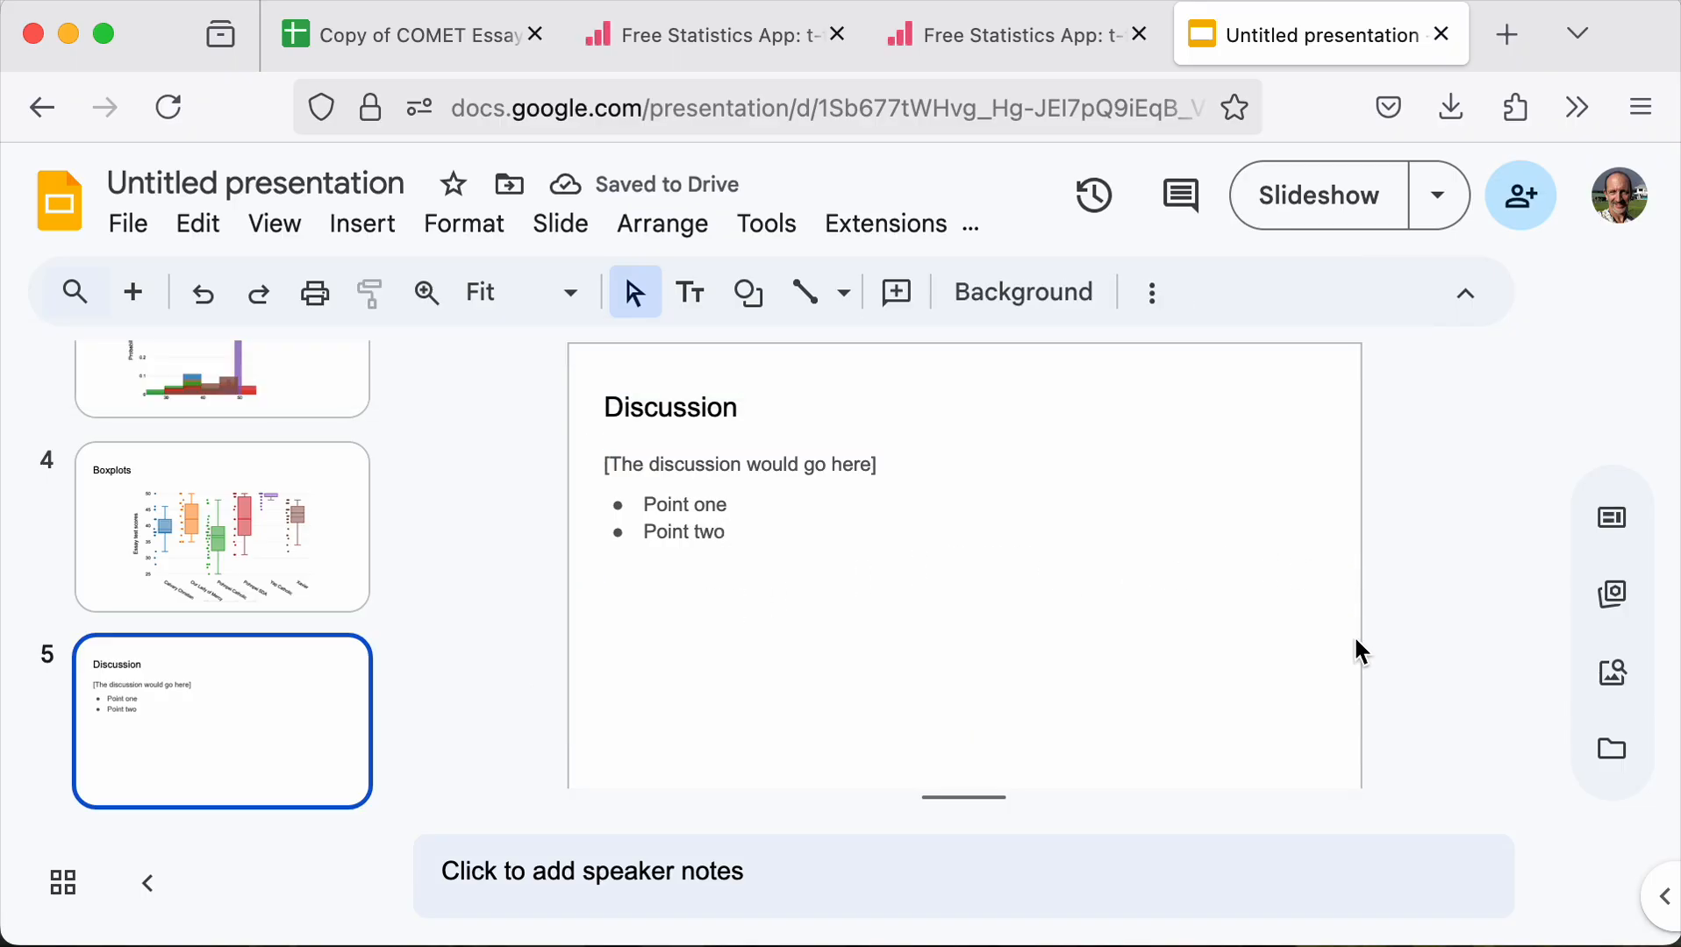
# Rename the presentation as "Essay score charts"
pyautogui.click(343, 180)
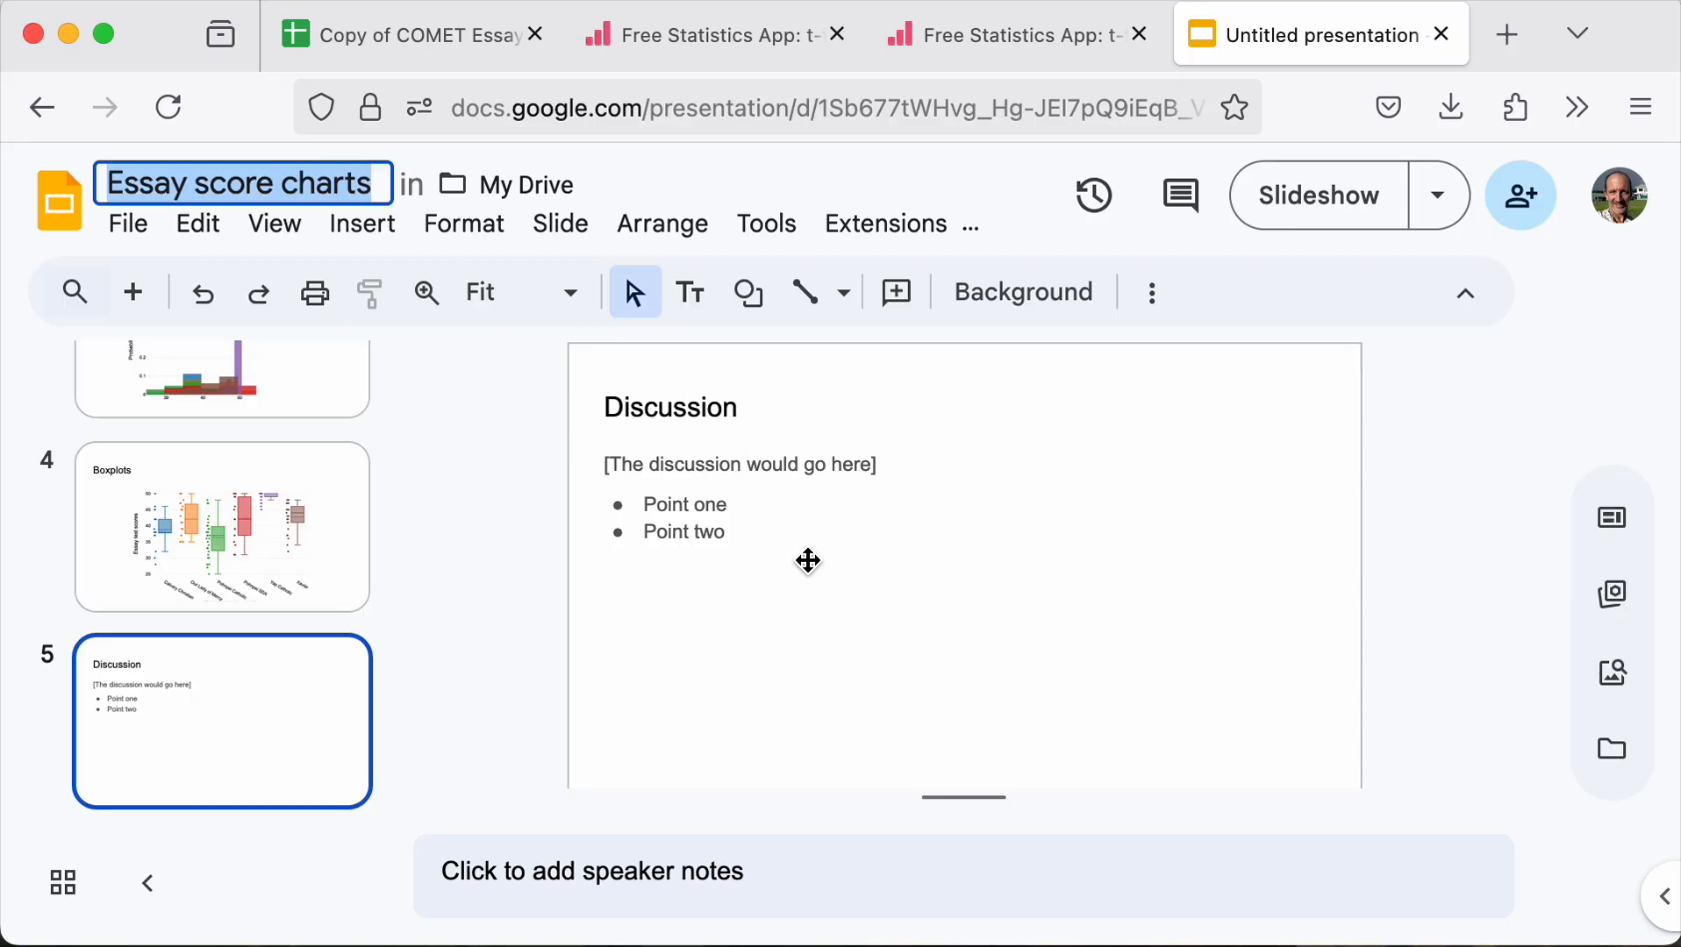
pyautogui.scroll(1, 808, 563)
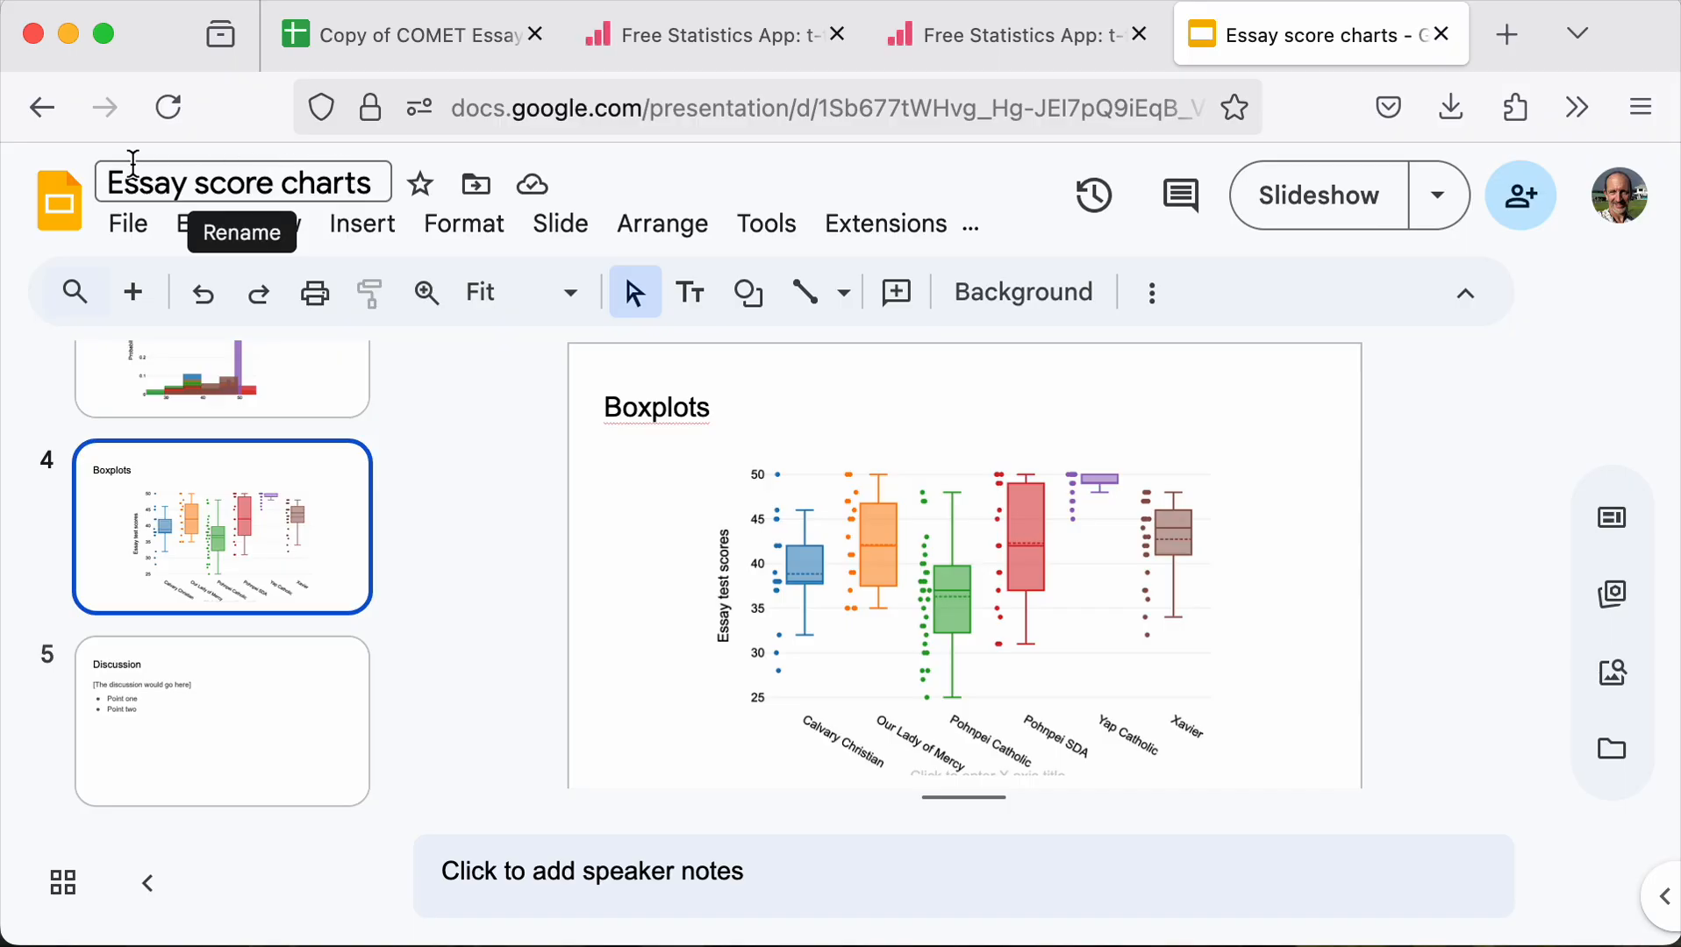
pyautogui.click(116, 184)
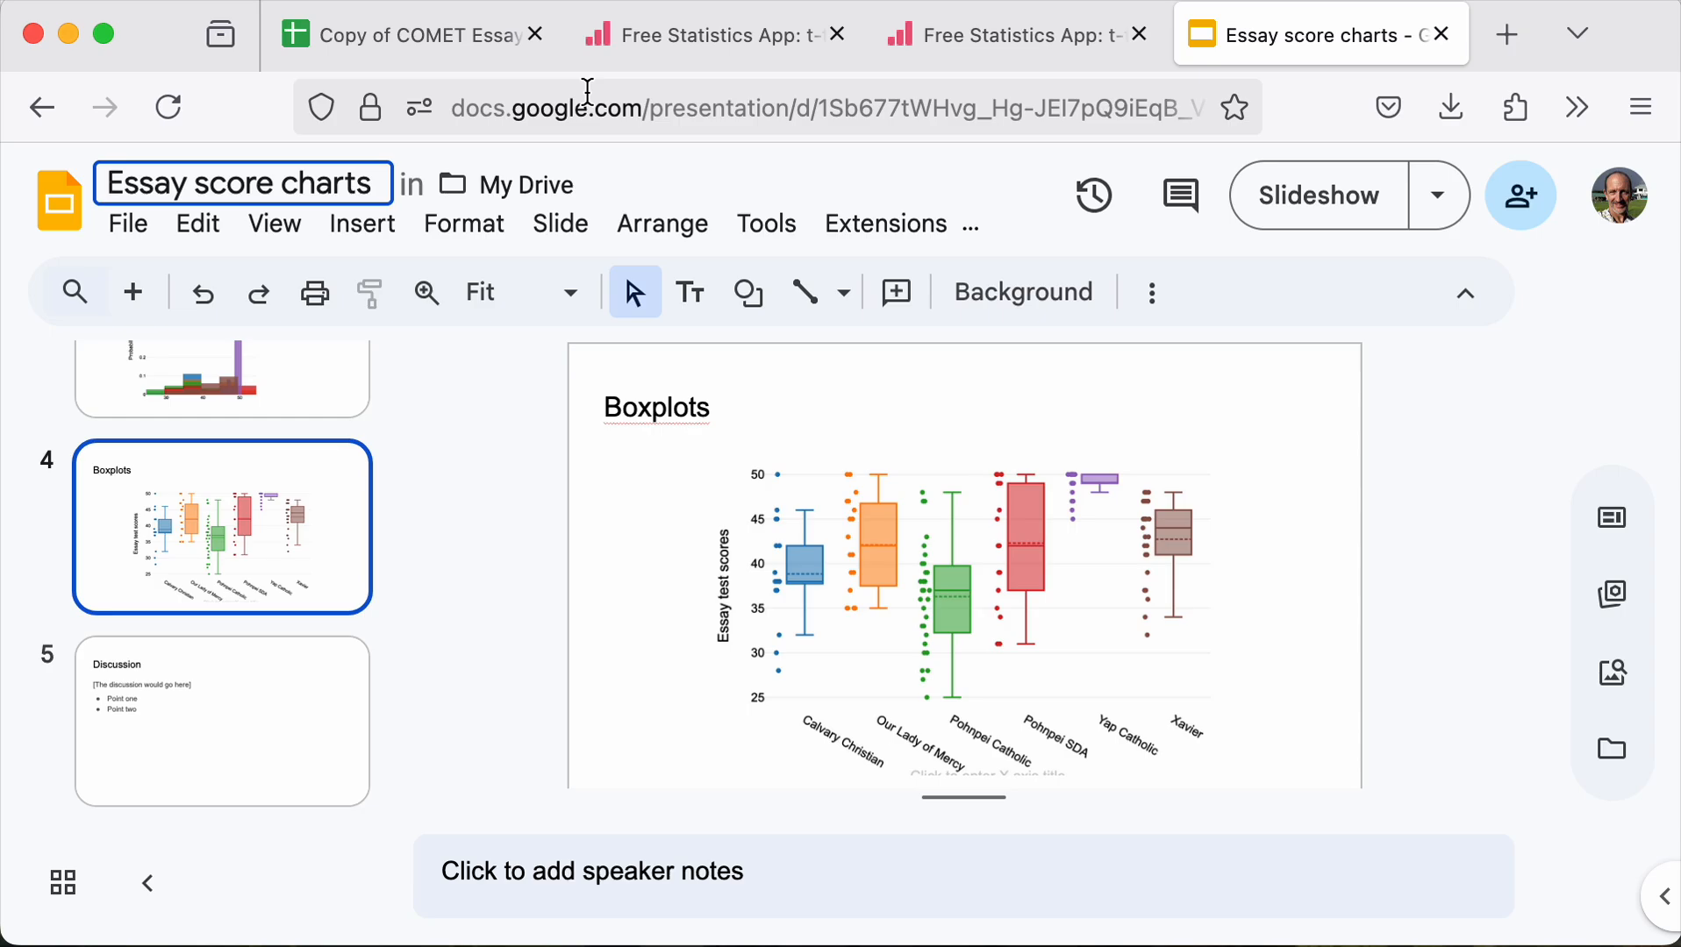
# Go back from the COMET Essay spreadsheet to the course assignment page "Data exploration three: Statisty for charts"
pyautogui.moveTo(565, 48)
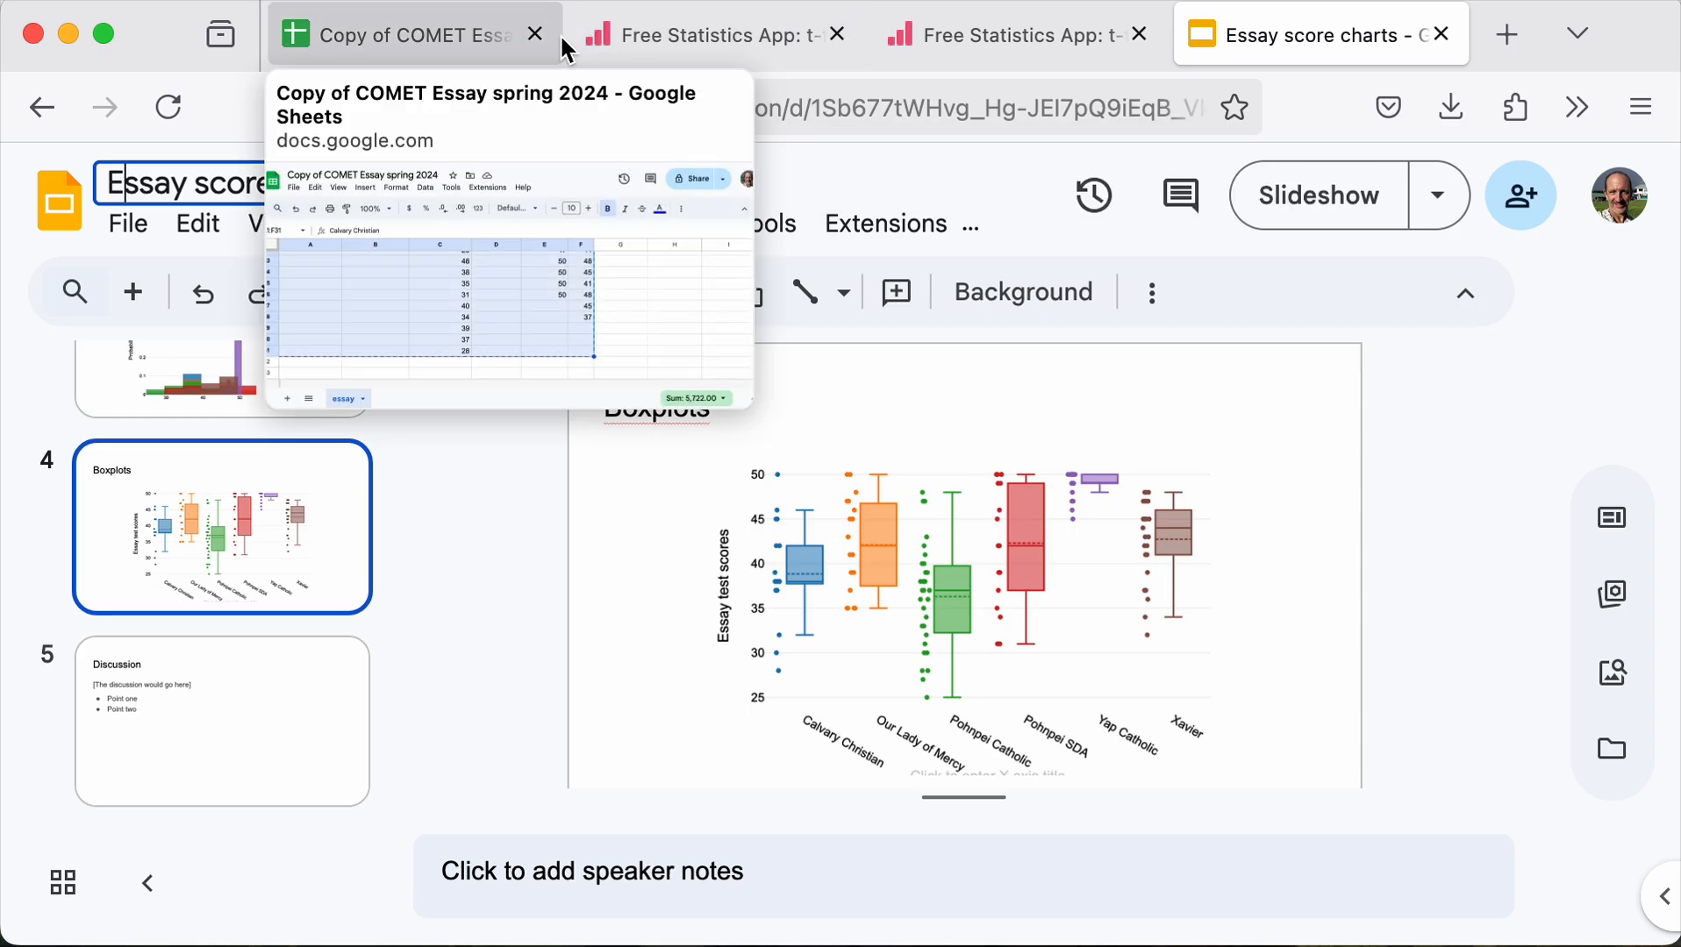
pyautogui.click(413, 38)
pyautogui.click(50, 107)
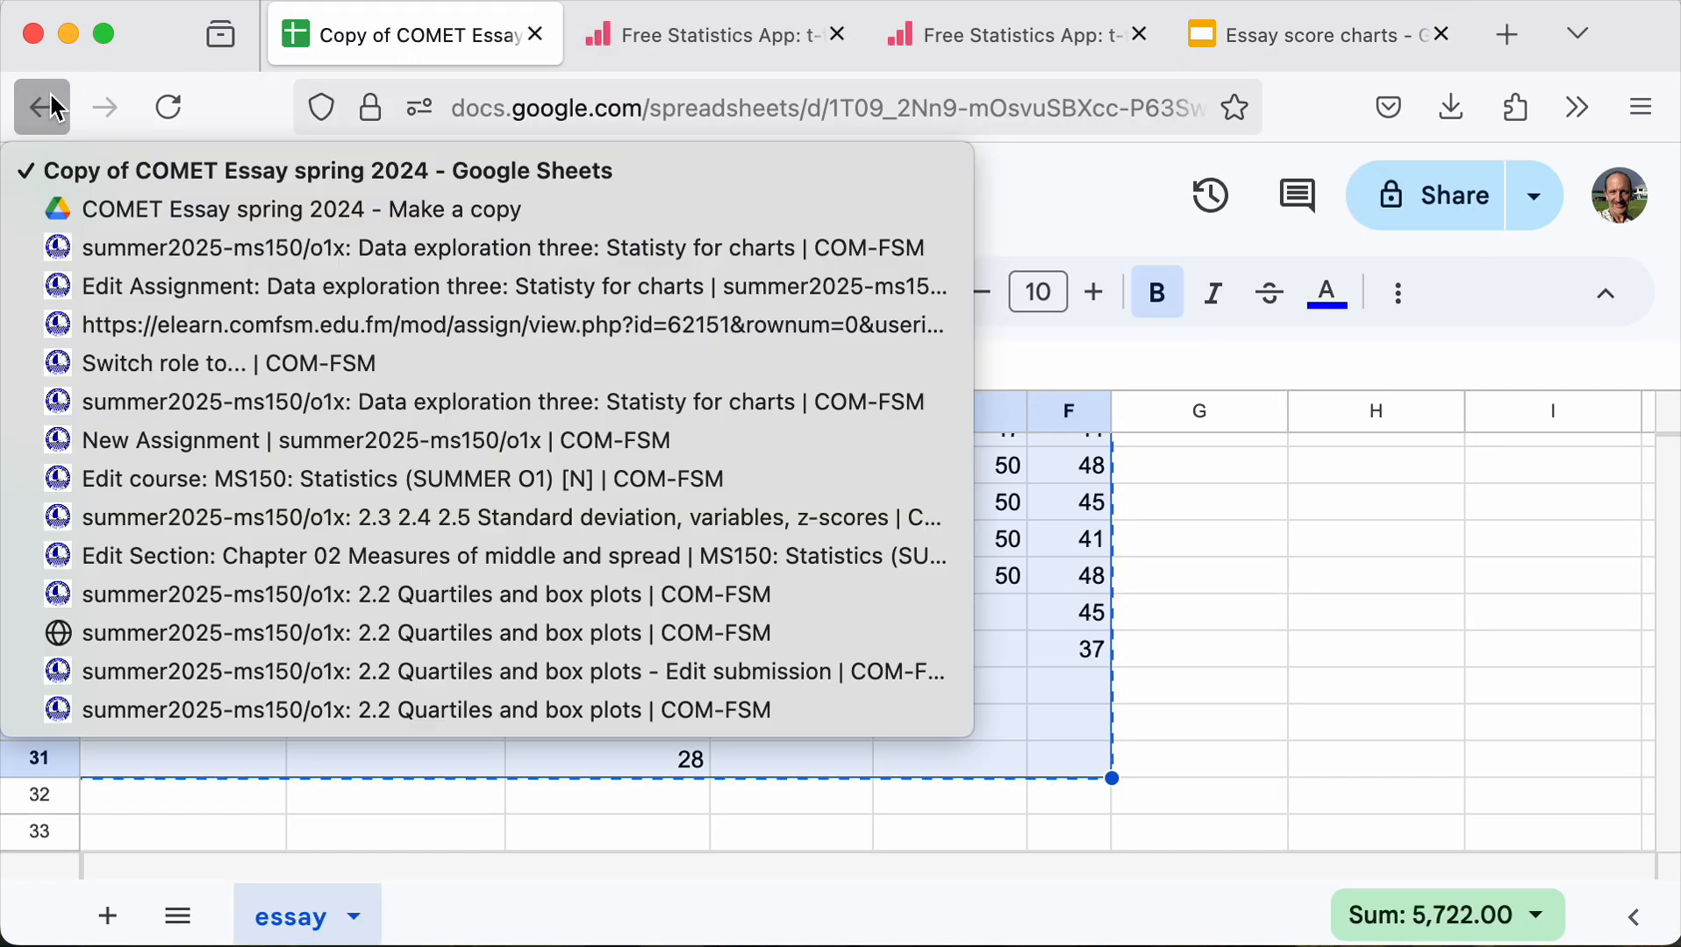
pyautogui.click(153, 248)
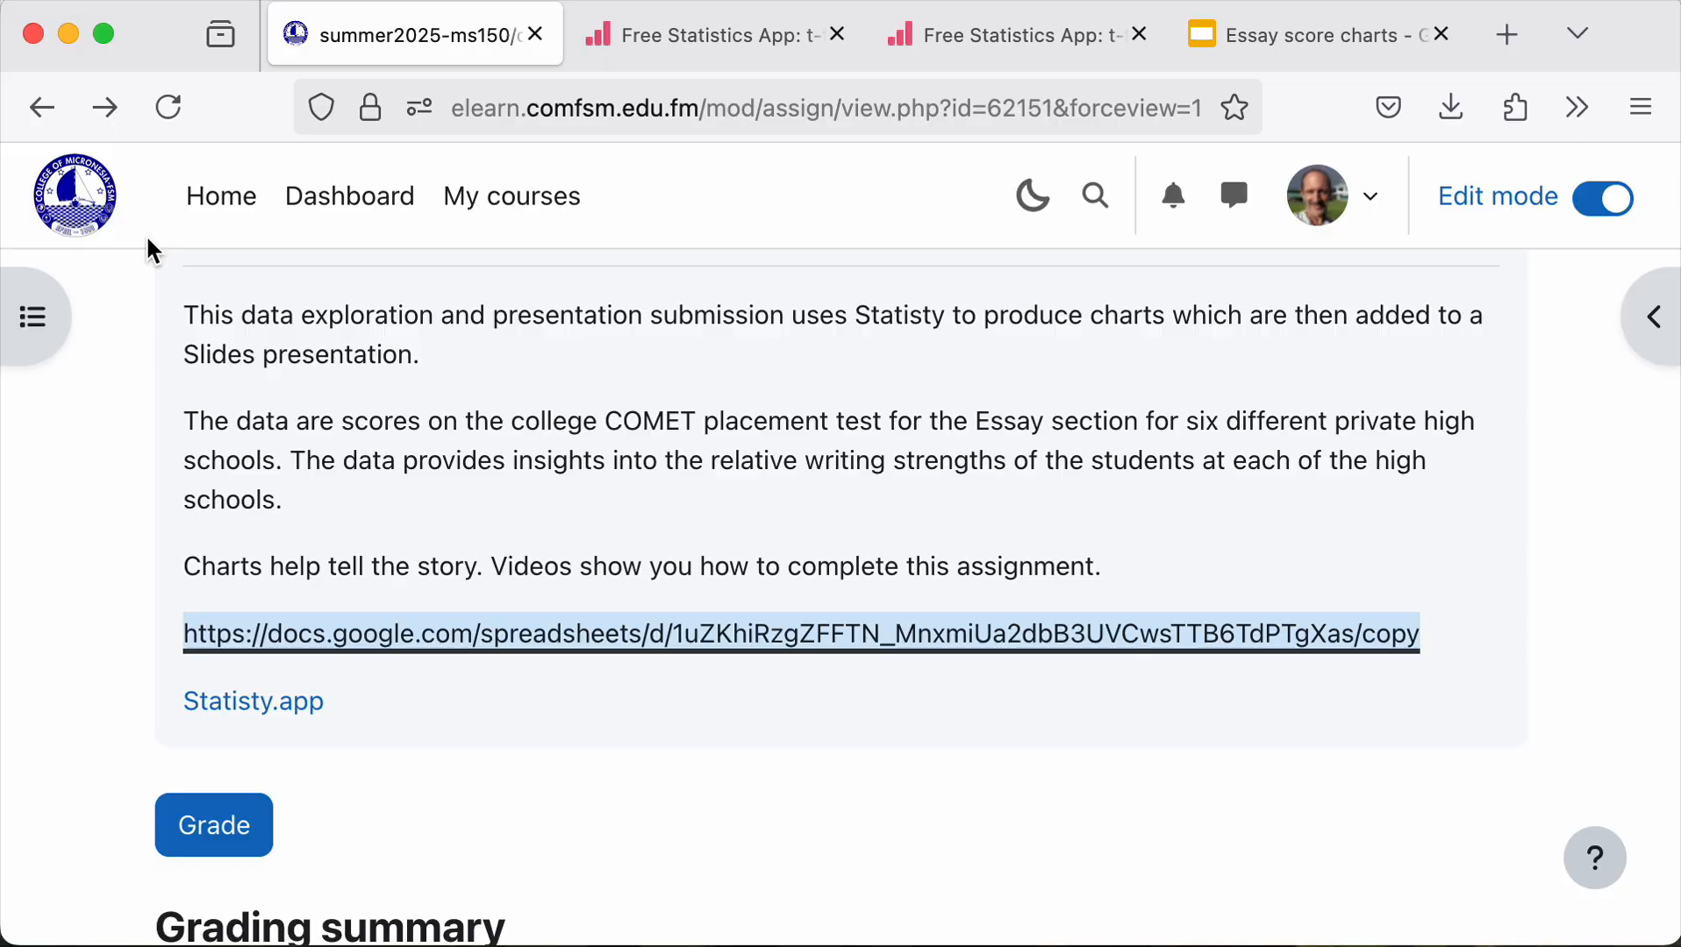
pyautogui.scroll(-2, 628, 342)
pyautogui.scroll(-2, 628, 338)
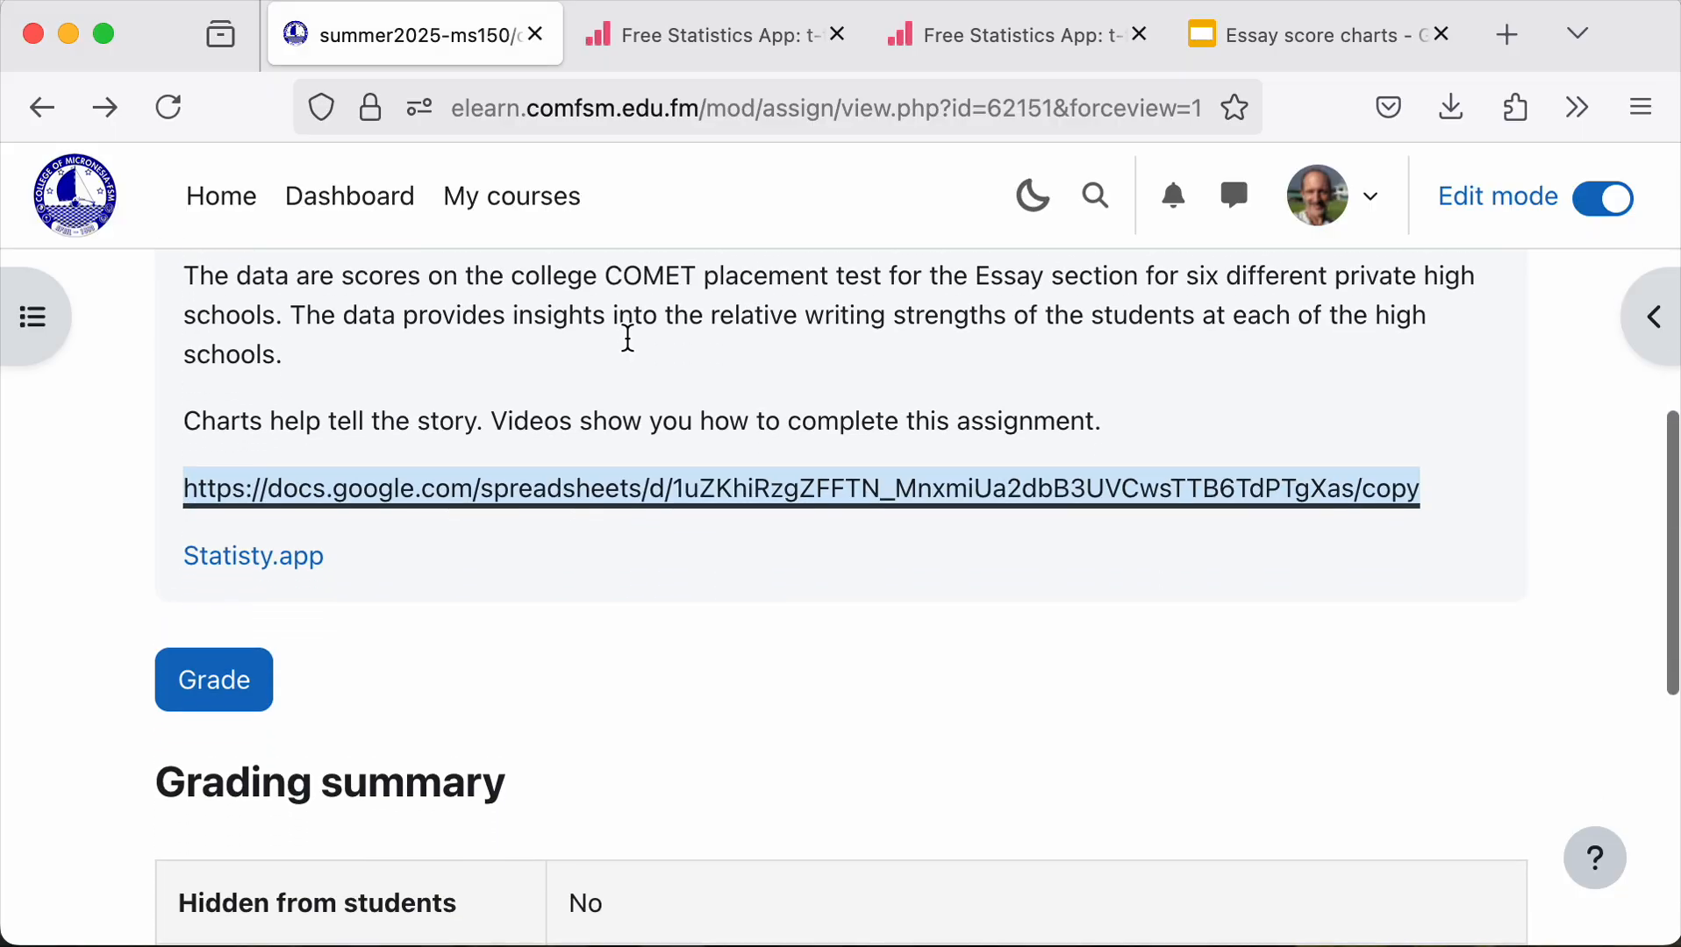
pyautogui.scroll(5, 629, 338)
pyautogui.scroll(3, 628, 338)
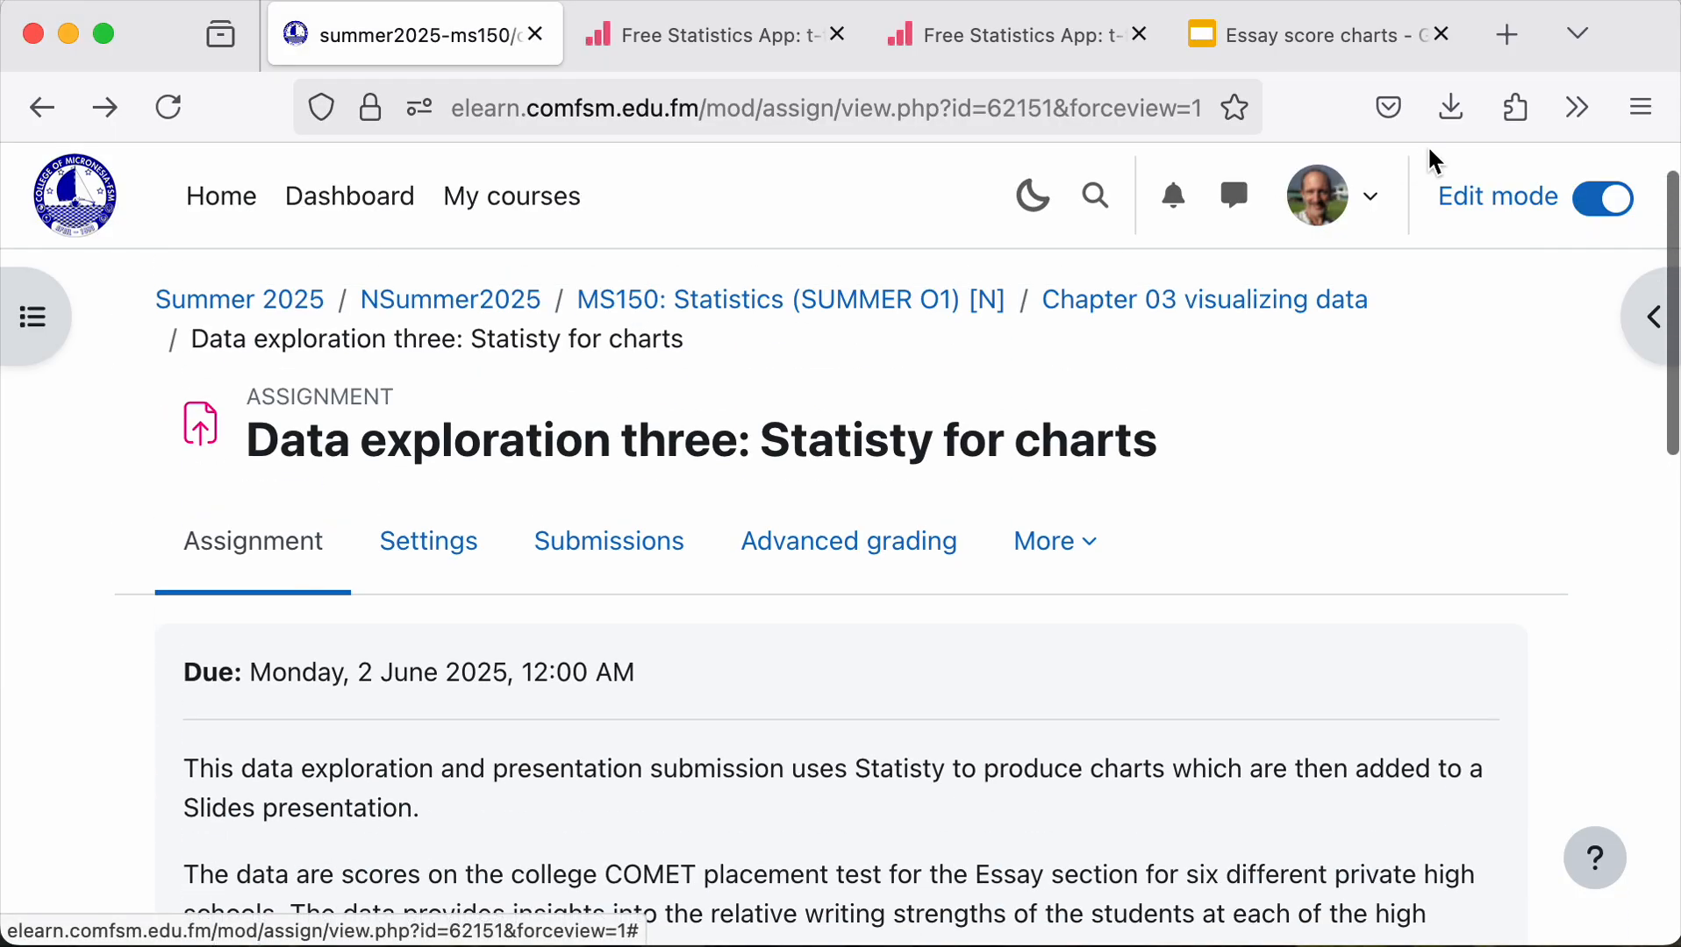
# Switch the course role to Student
pyautogui.click(1371, 200)
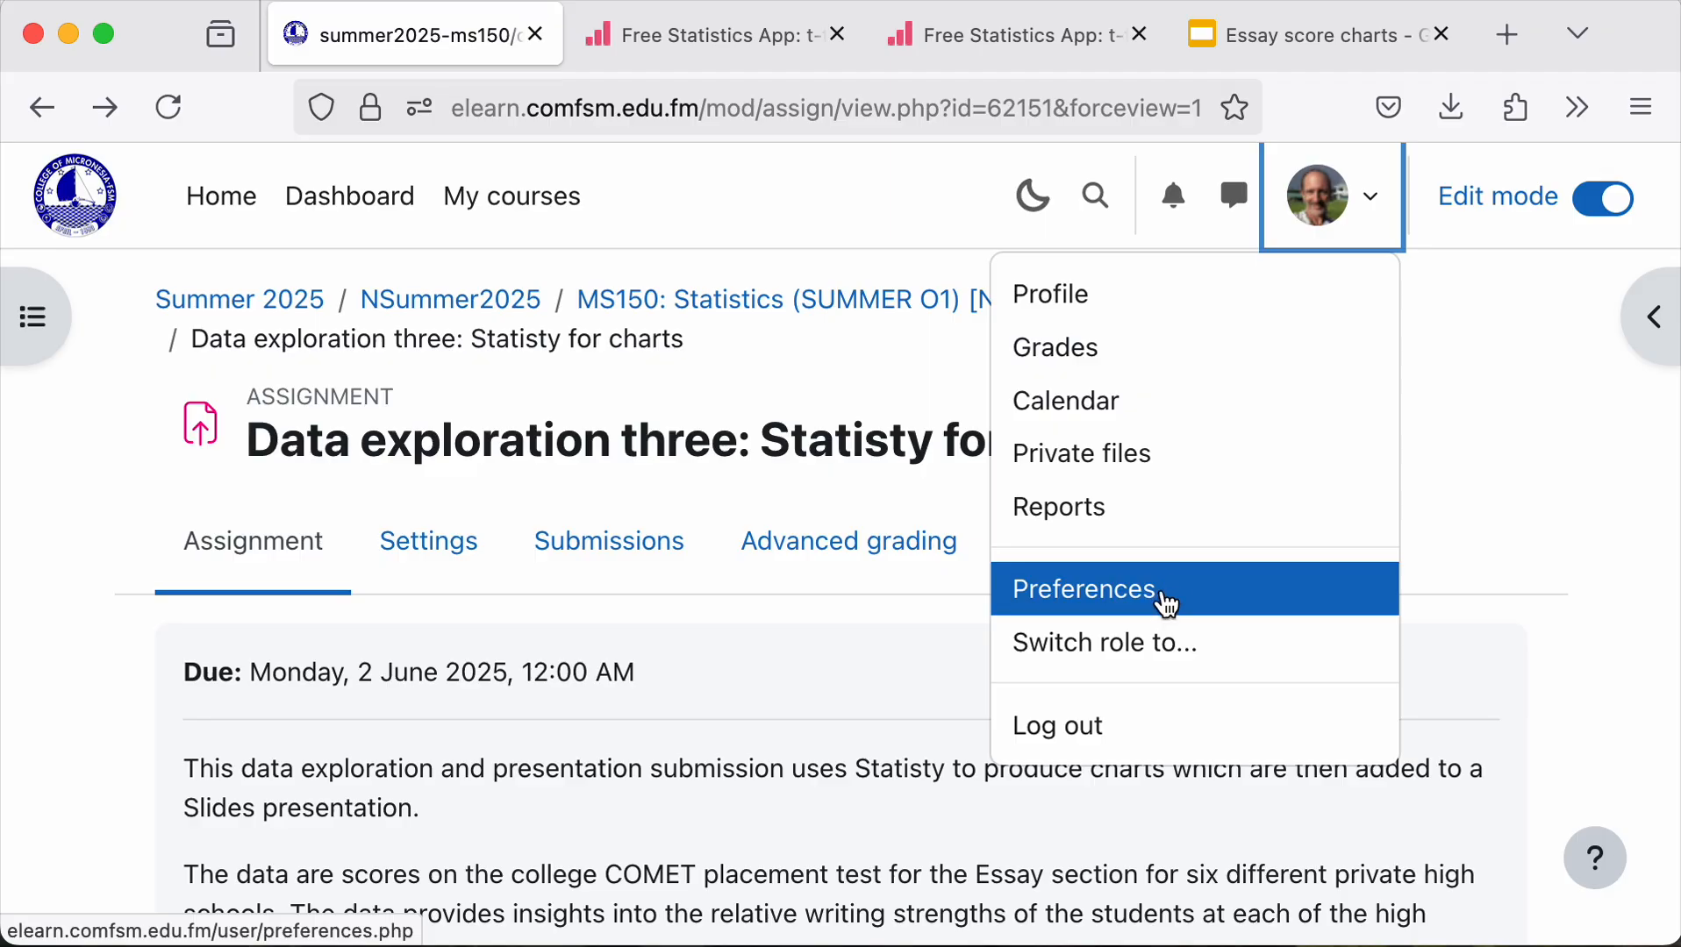
pyautogui.click(1127, 648)
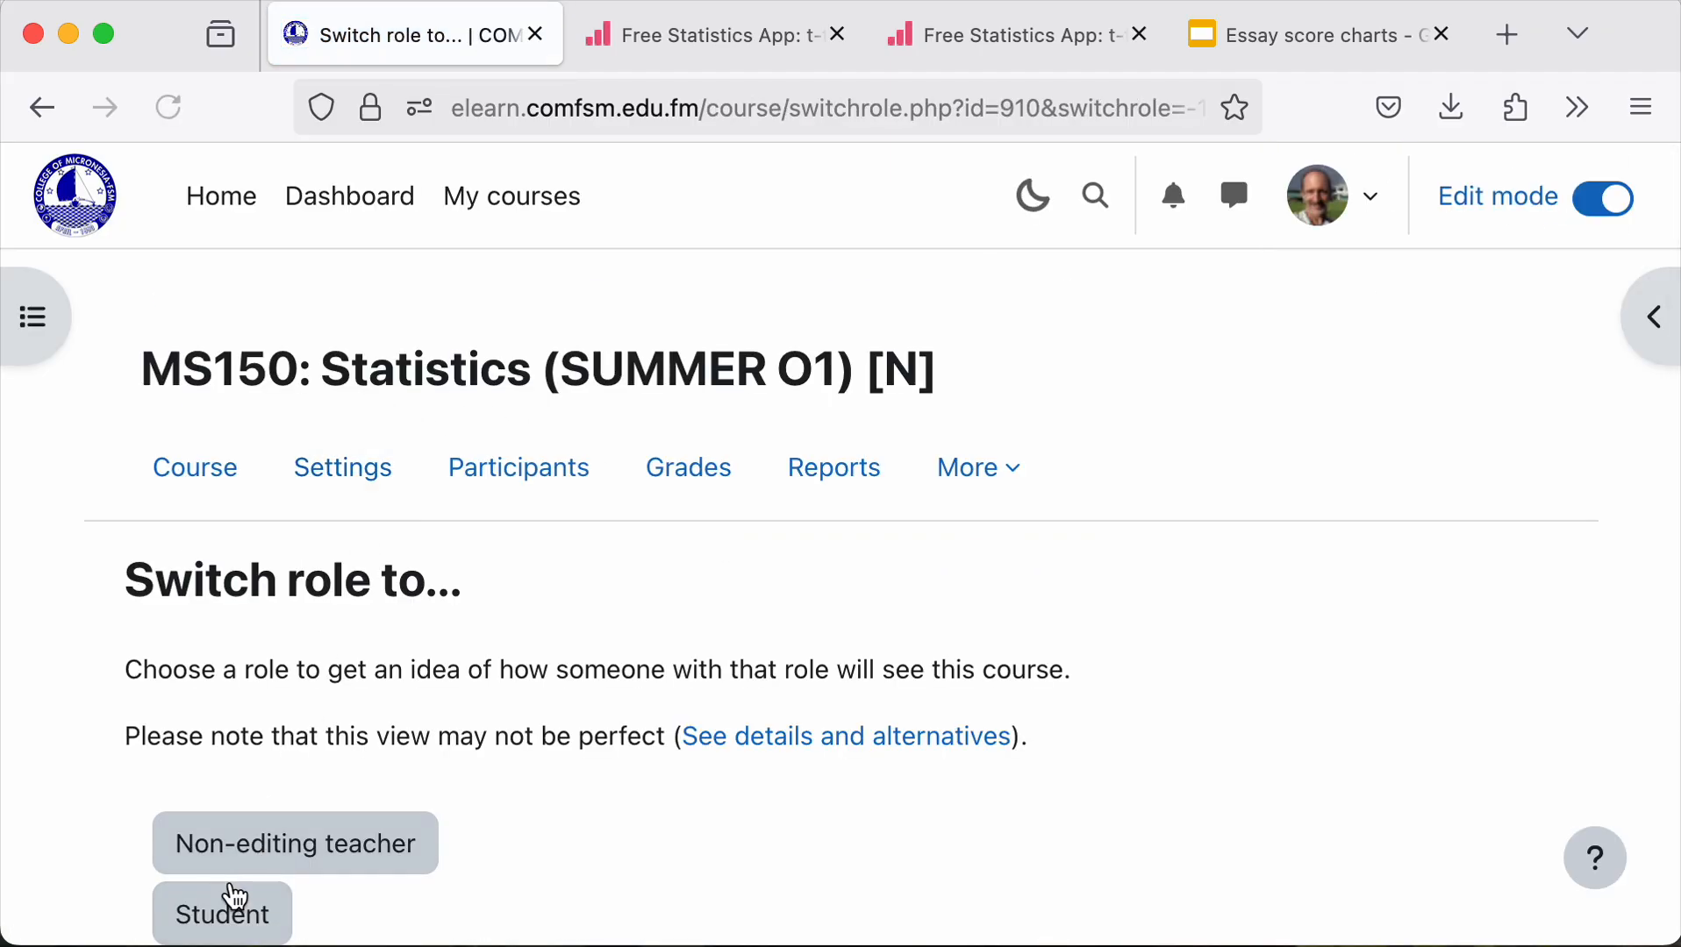
pyautogui.click(230, 930)
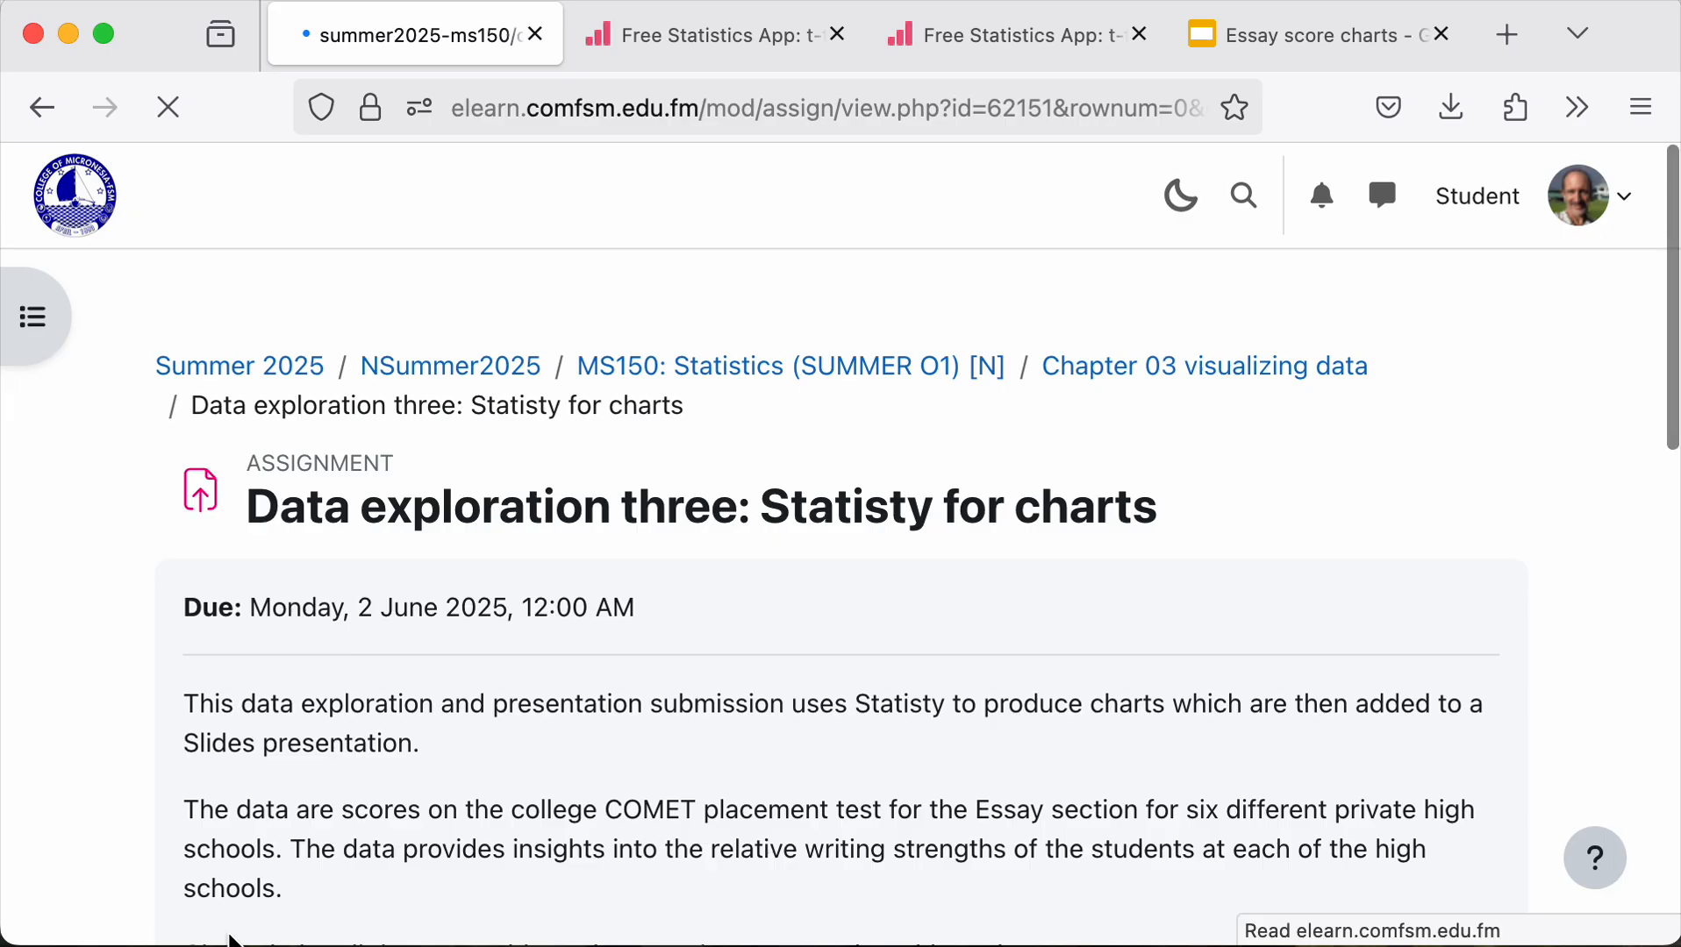
# Start a submission for the assignment and open the file picker for its file submissions
pyautogui.scroll(-5, 233, 930)
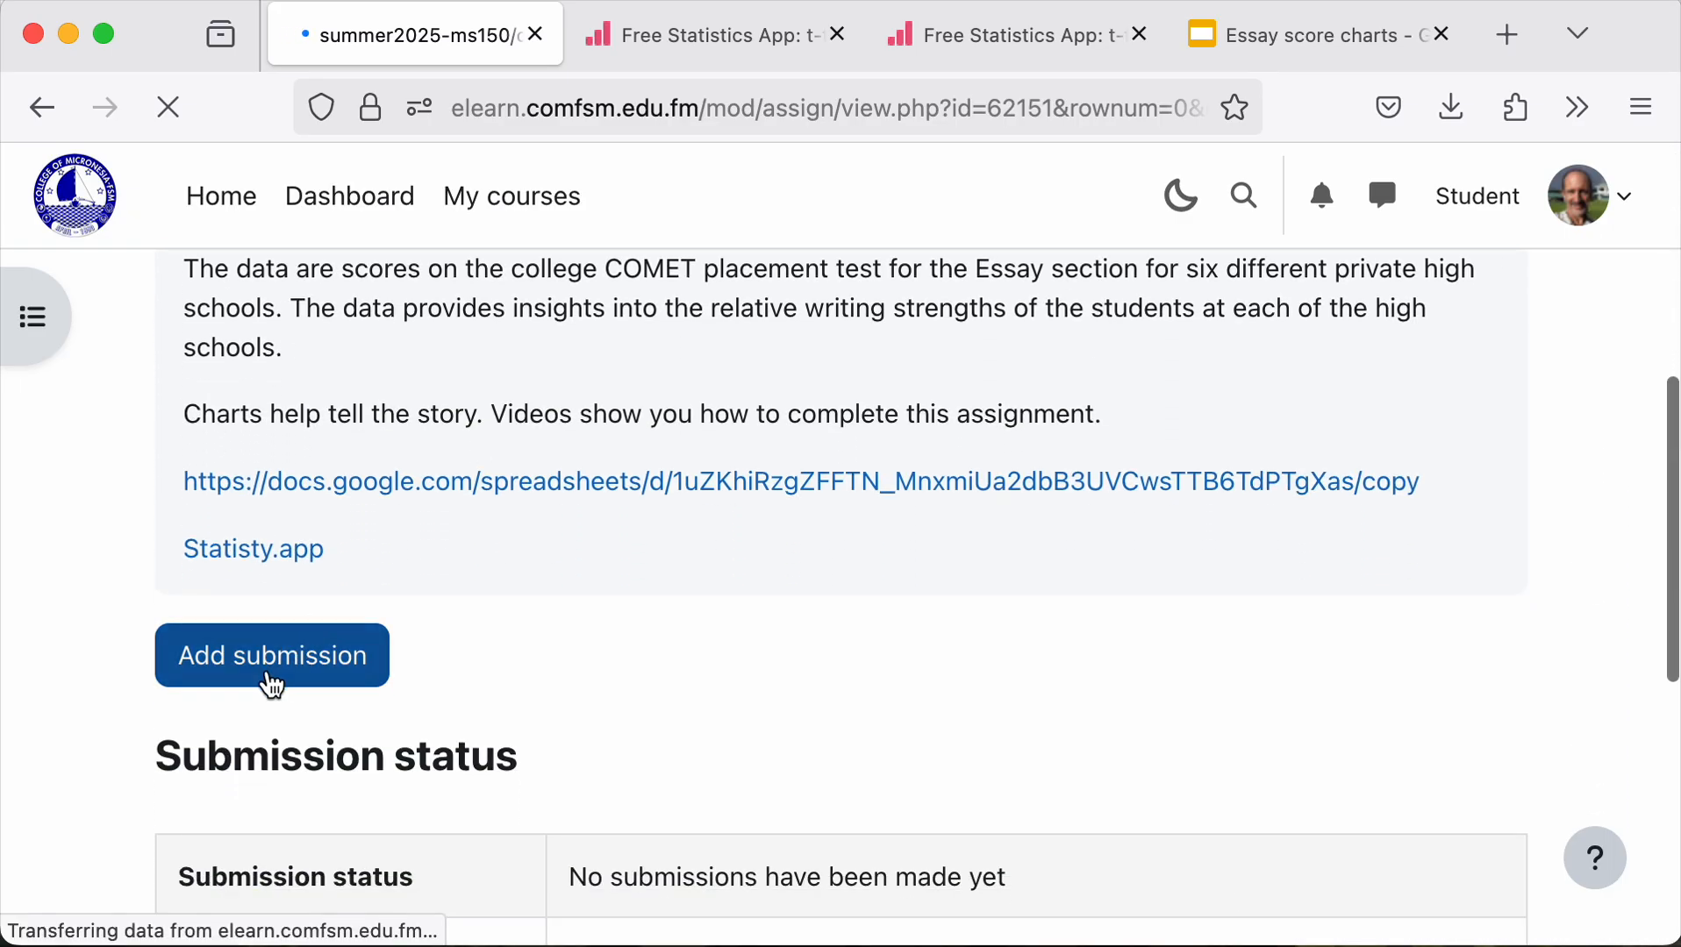
pyautogui.click(270, 675)
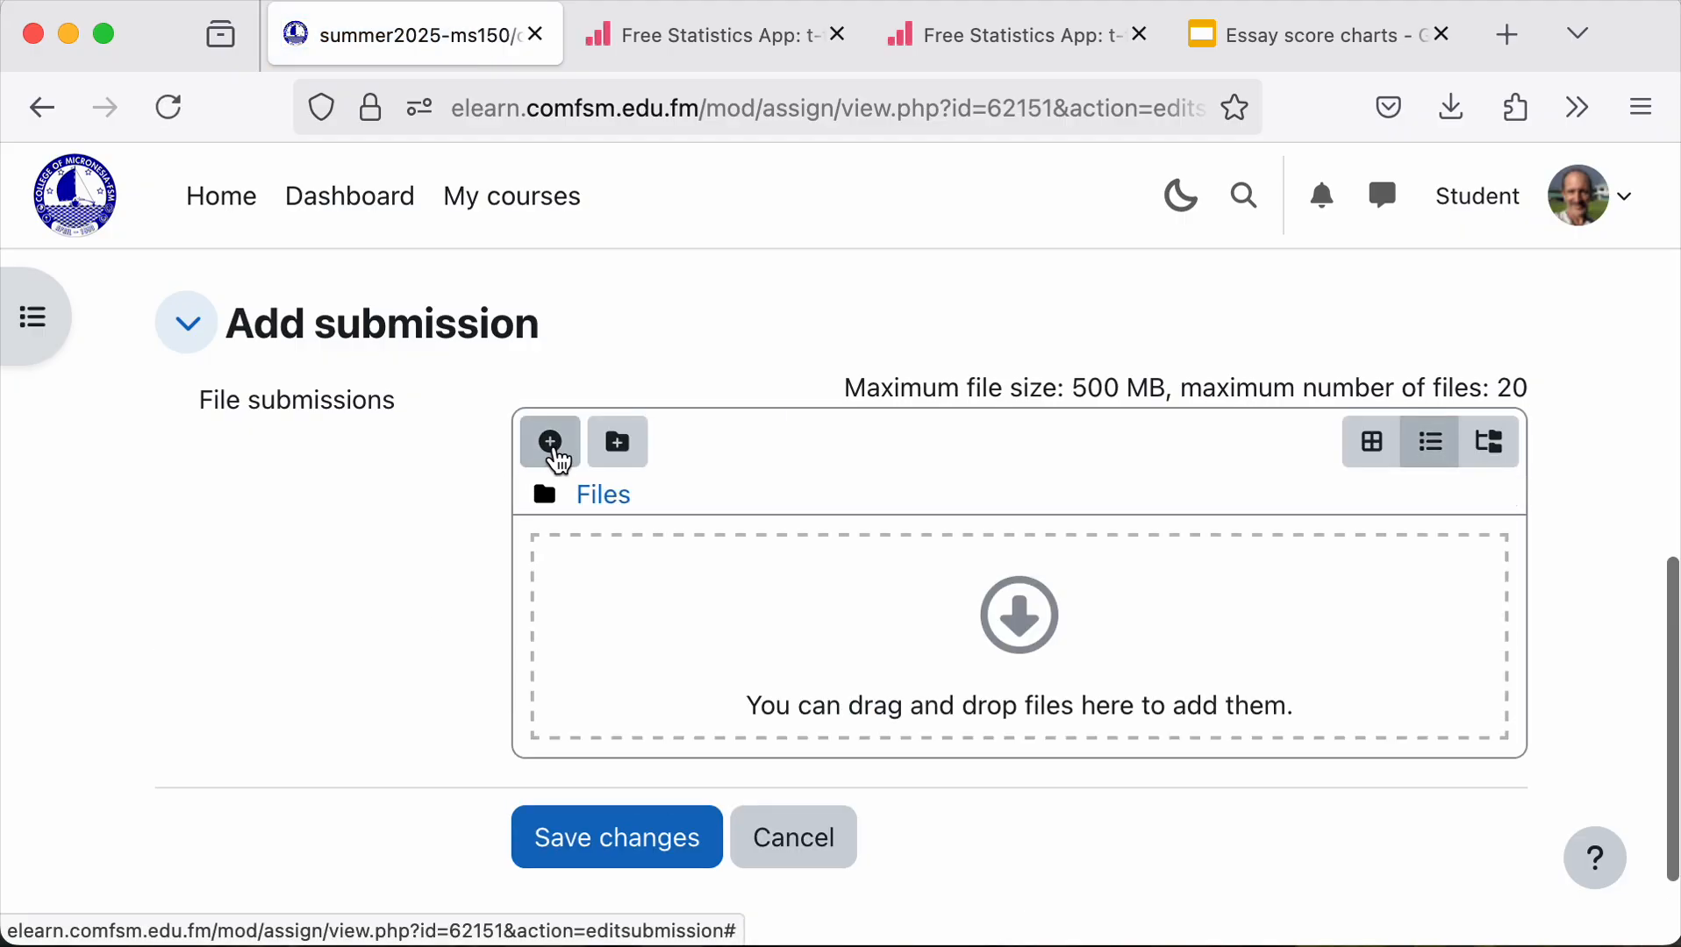
pyautogui.click(553, 444)
# Search Google Drive in the file picker for "Essay score charts"
pyautogui.scroll(-2, 482, 605)
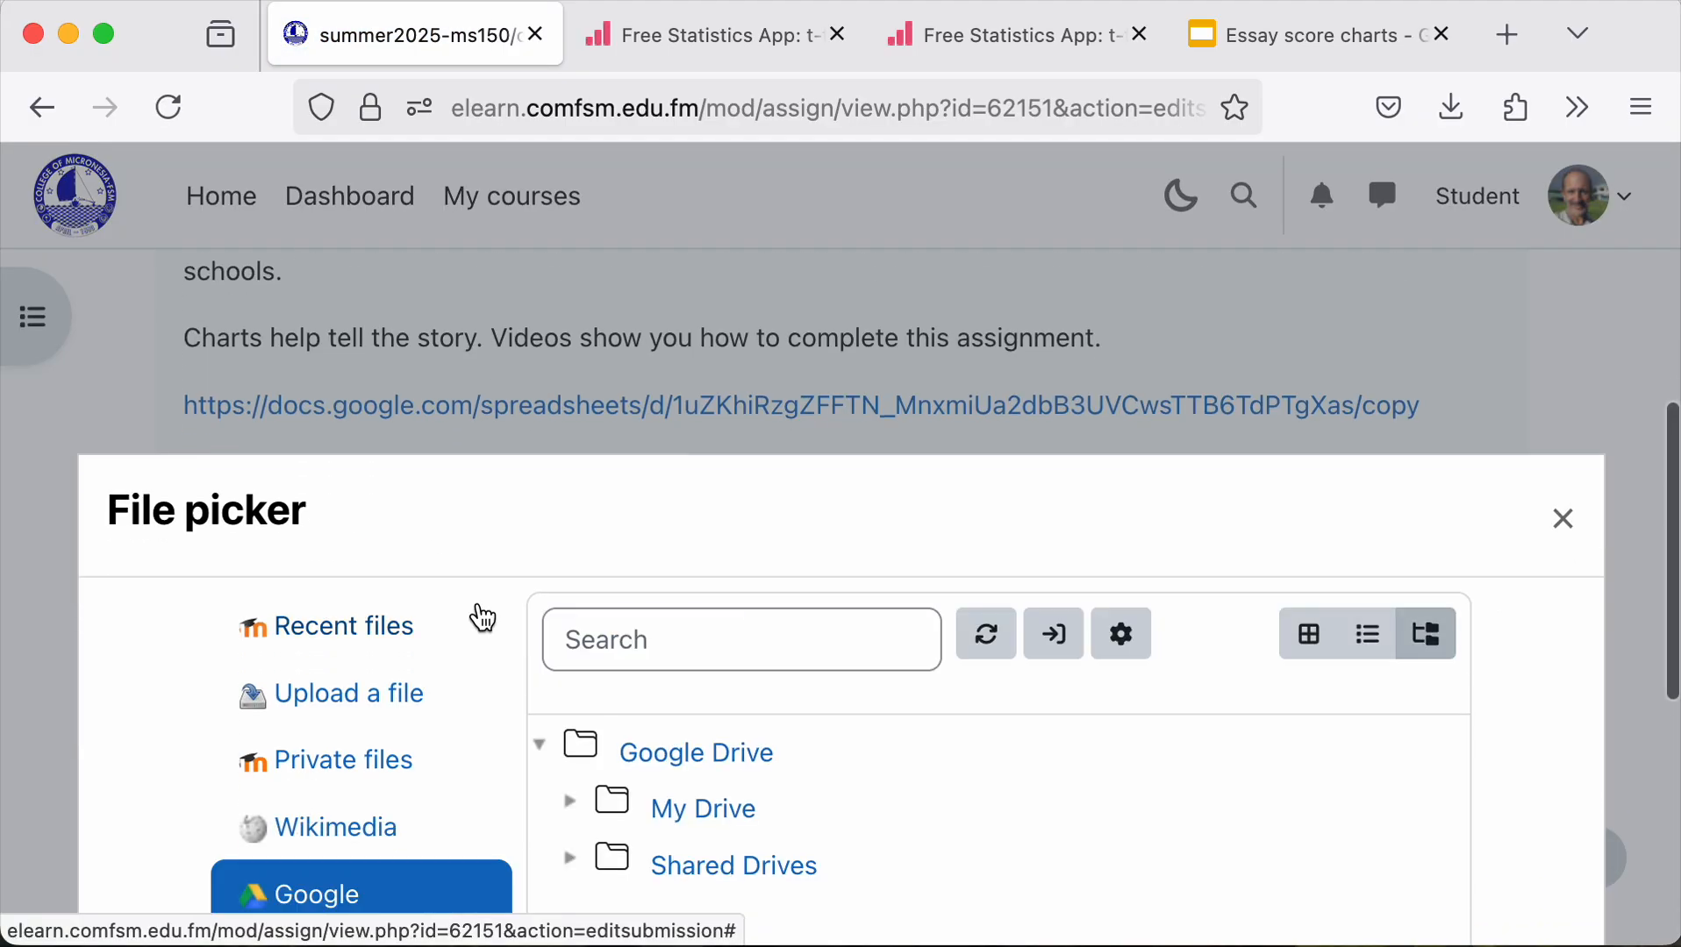
pyautogui.scroll(-3, 459, 653)
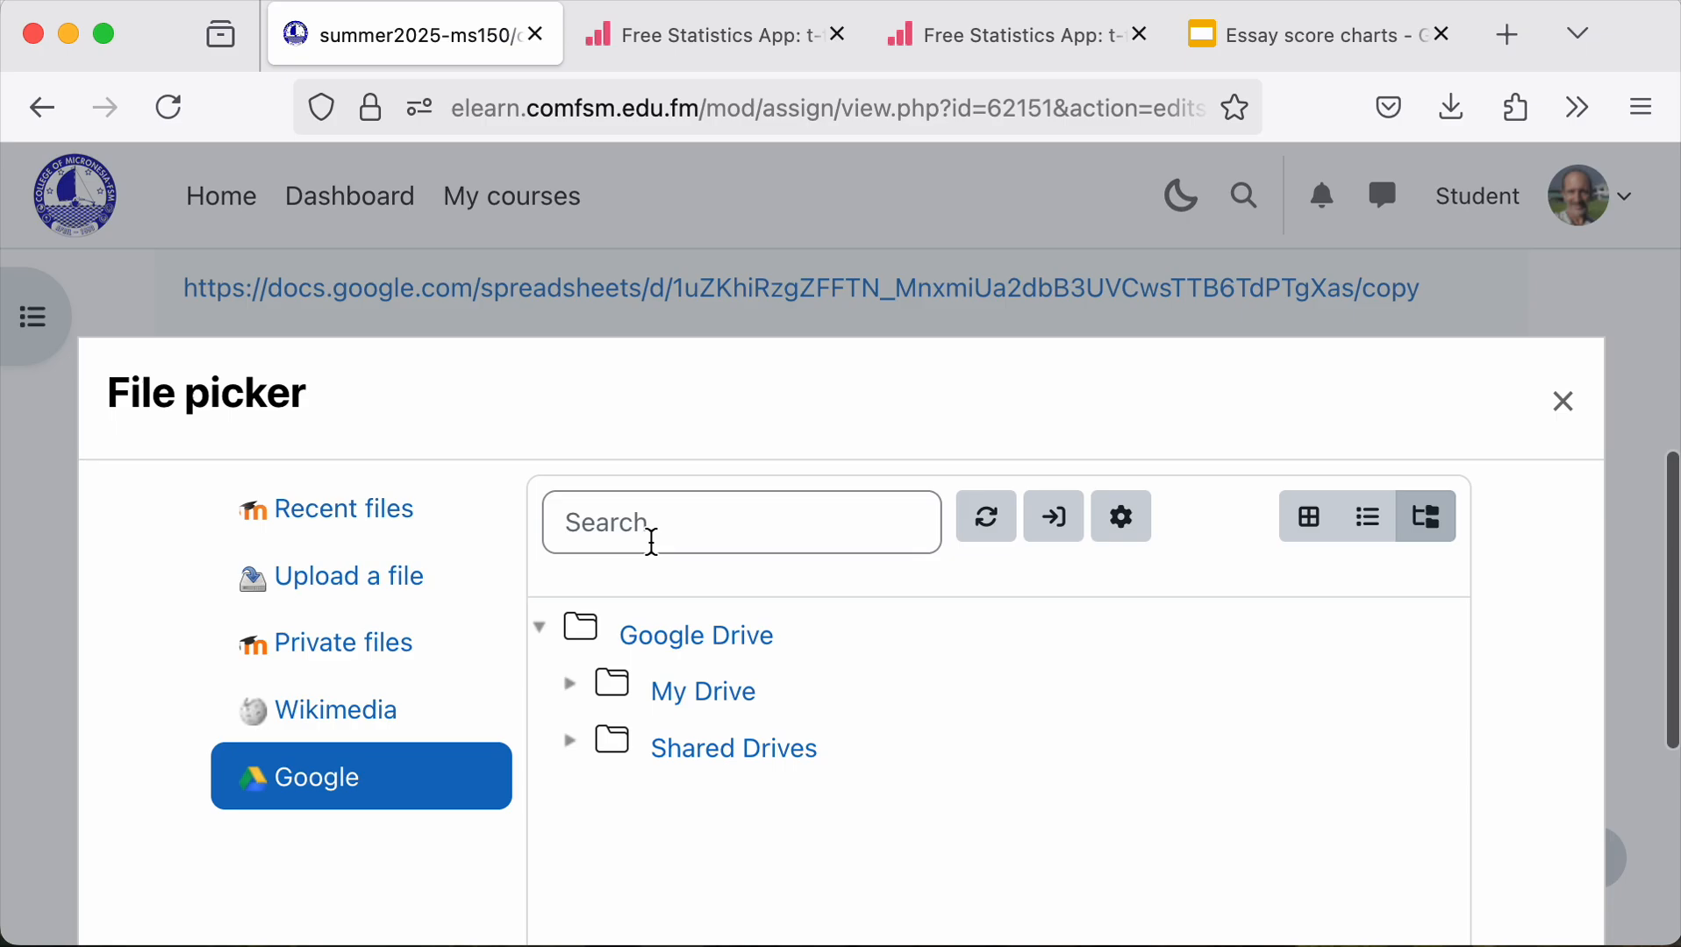
pyautogui.click(651, 541)
pyautogui.write('Essay score charts')
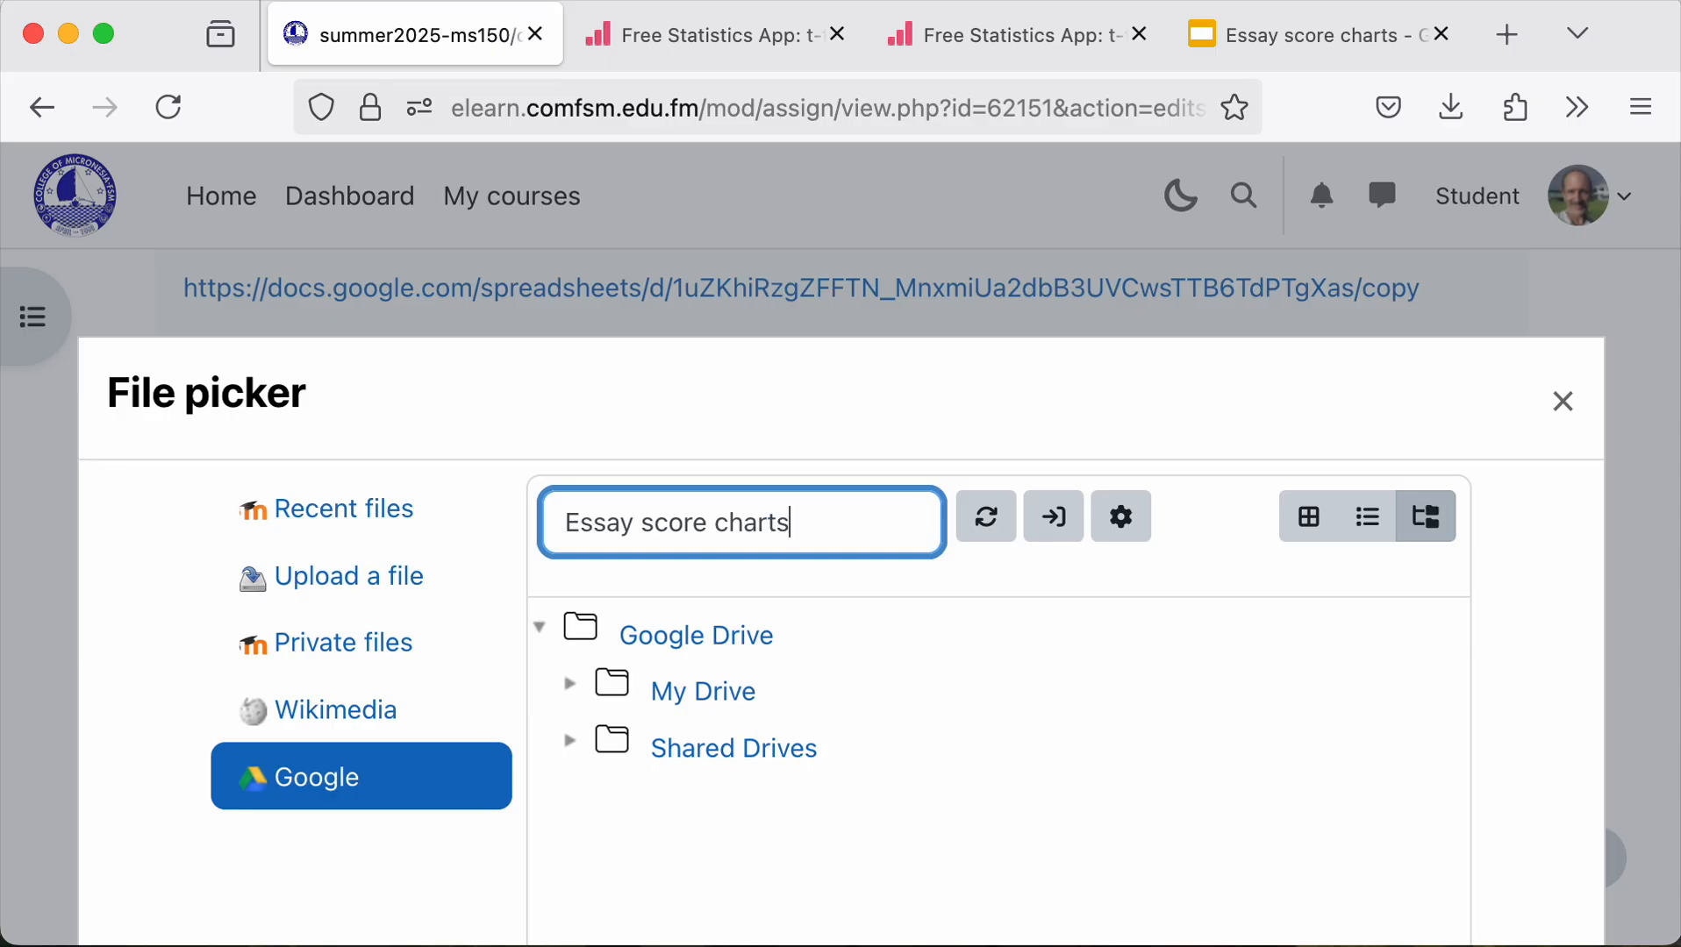
pyautogui.press('Return')
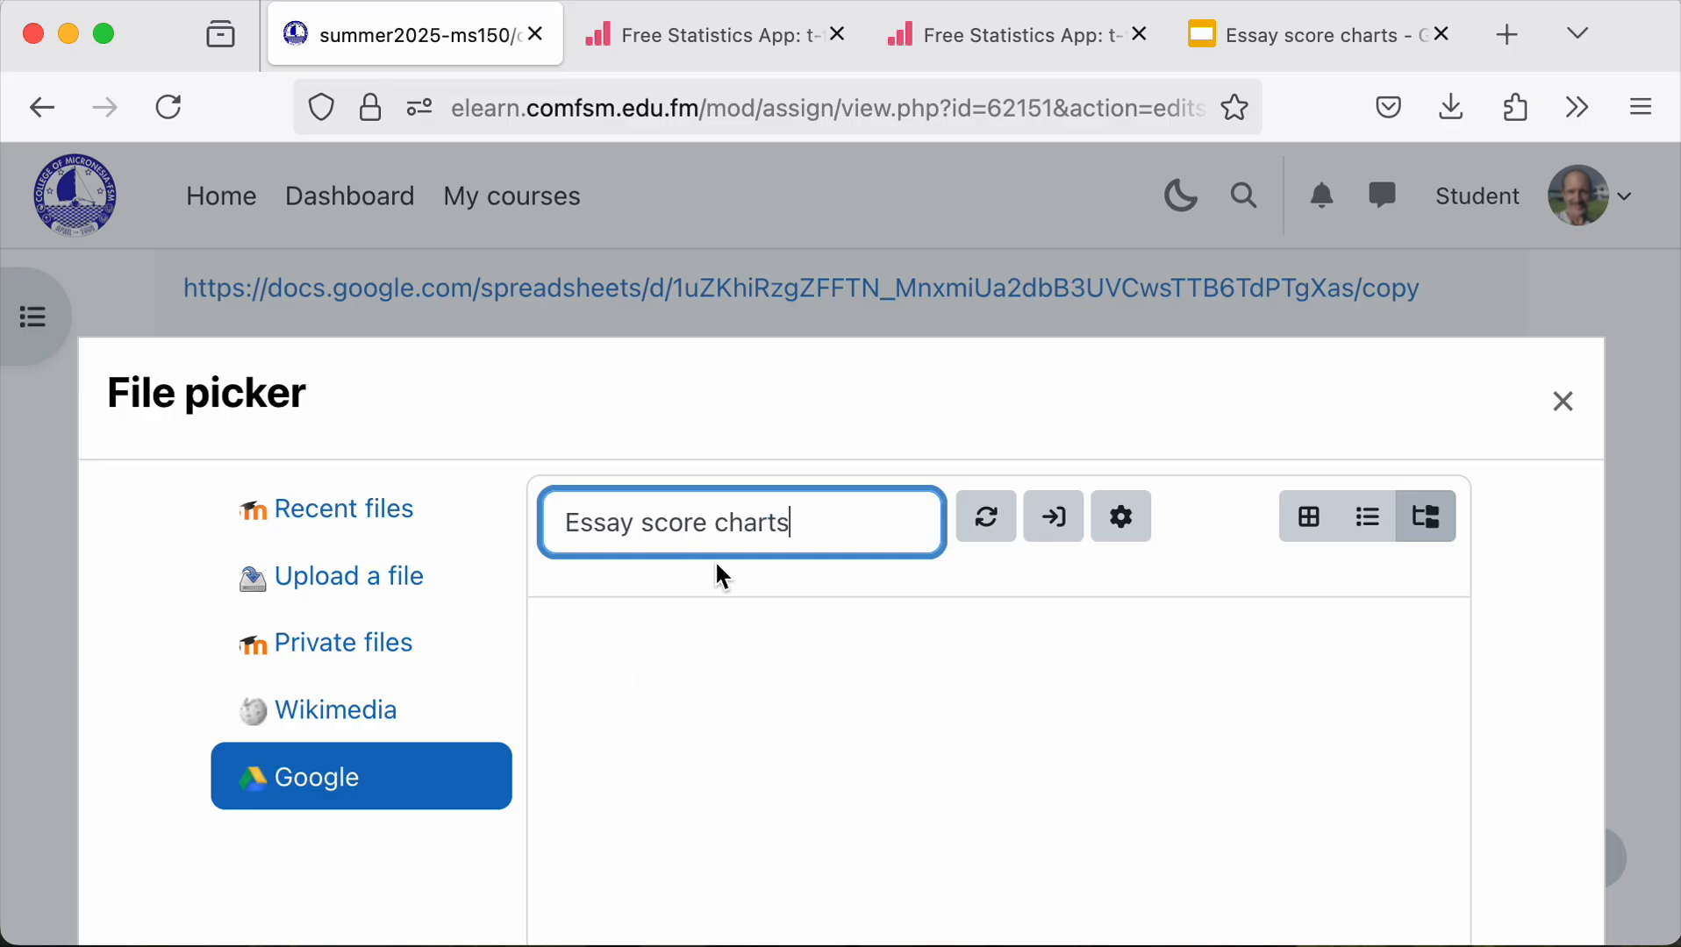
# Find "Essay score charts.gslides" in the search results and choose it for the submission
pyautogui.scroll(-5, 717, 566)
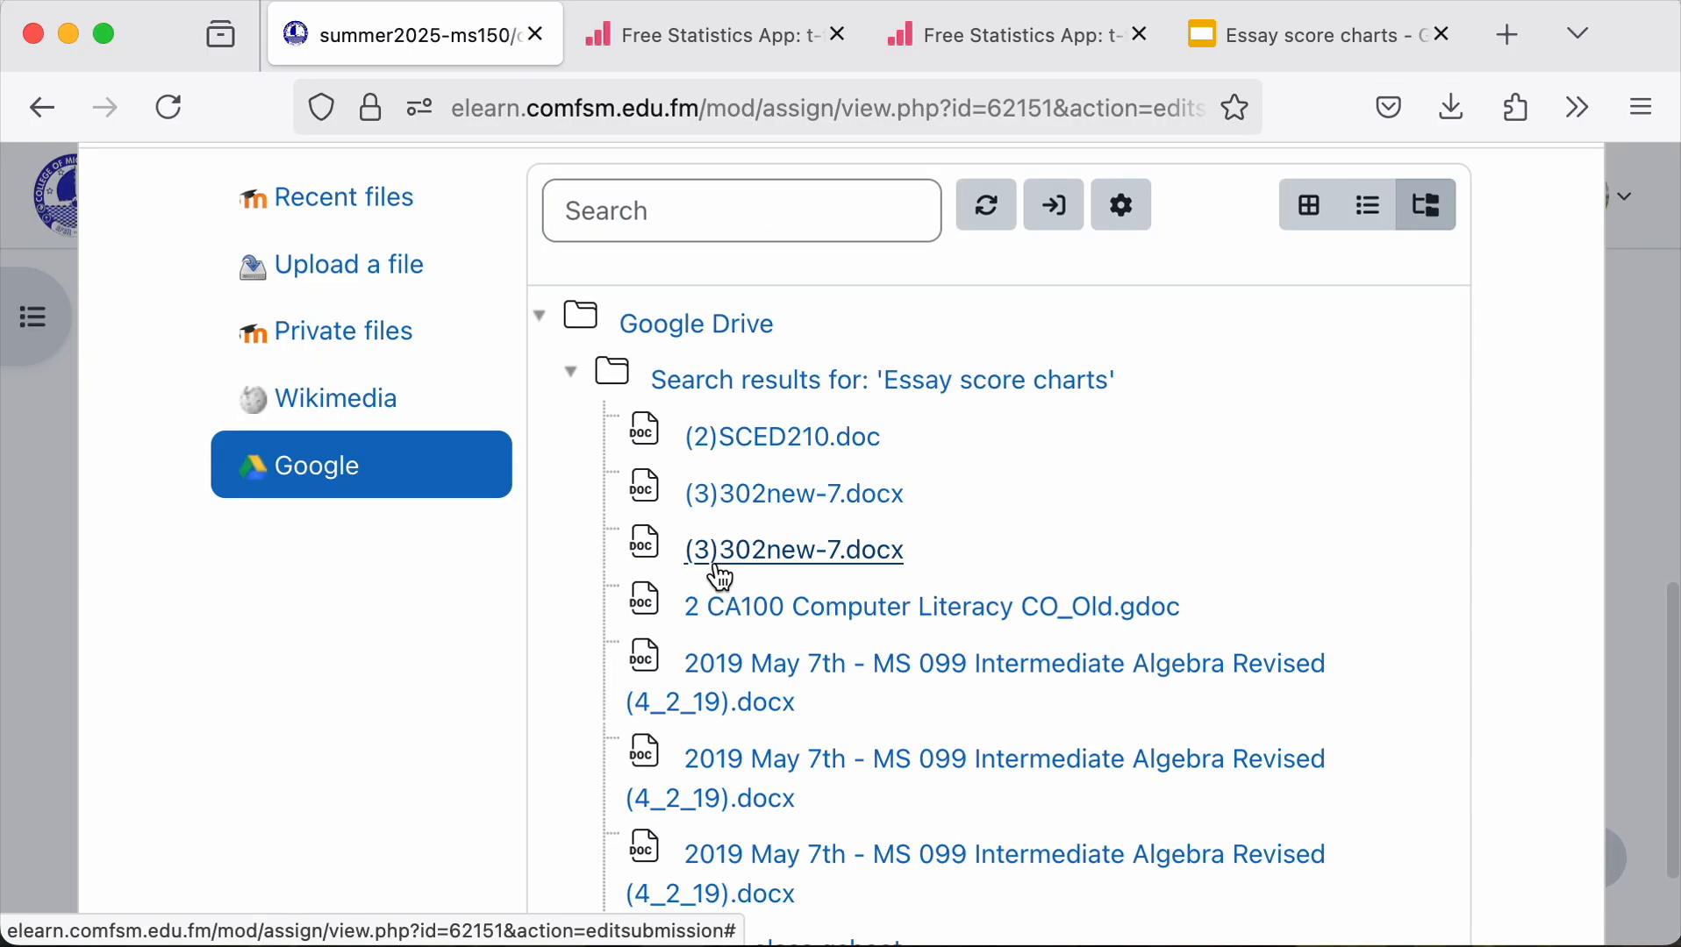
pyautogui.scroll(-2, 721, 577)
pyautogui.scroll(-4, 721, 578)
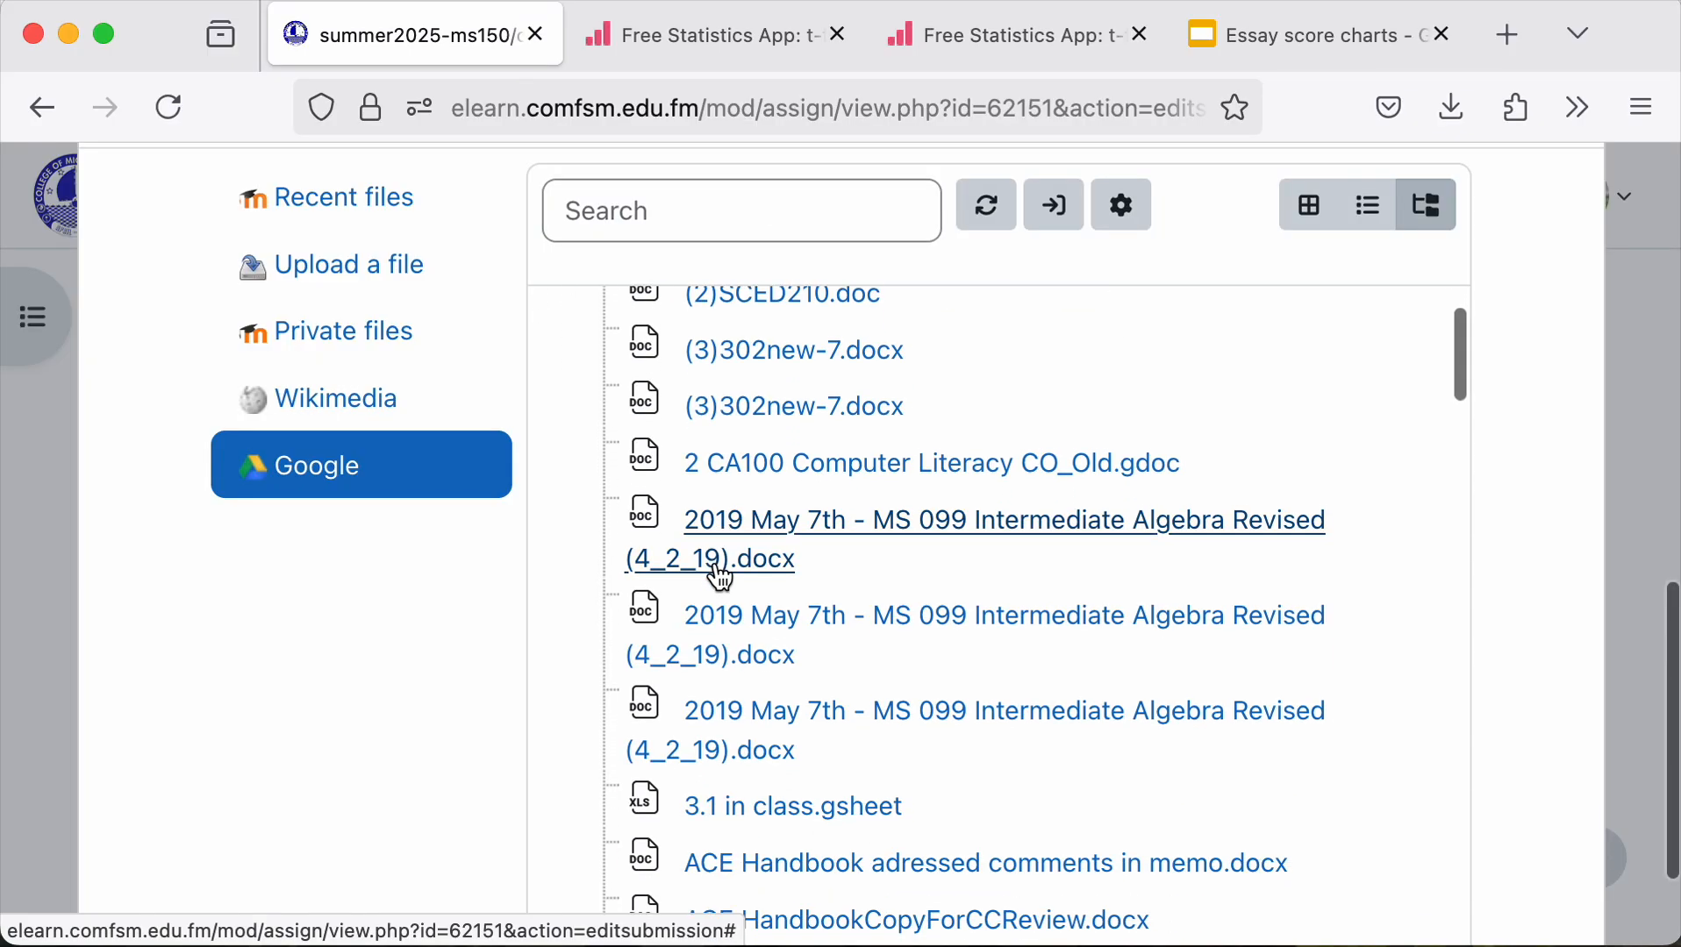
pyautogui.scroll(2, 721, 577)
pyautogui.scroll(5, 720, 576)
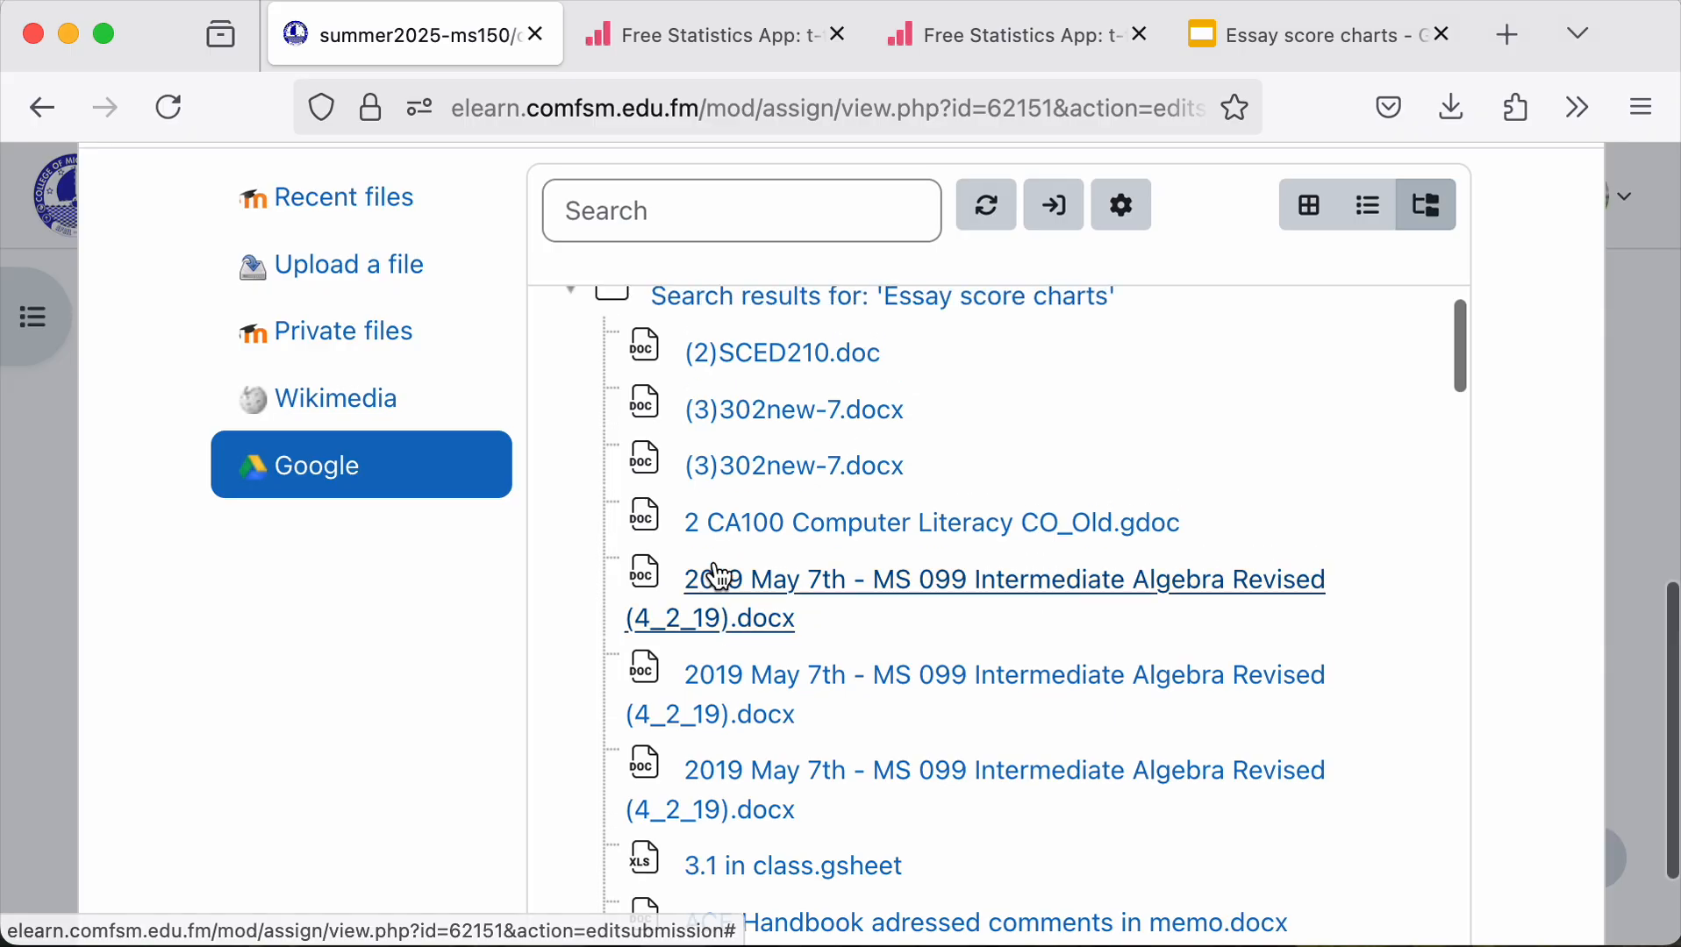
pyautogui.scroll(-5, 719, 575)
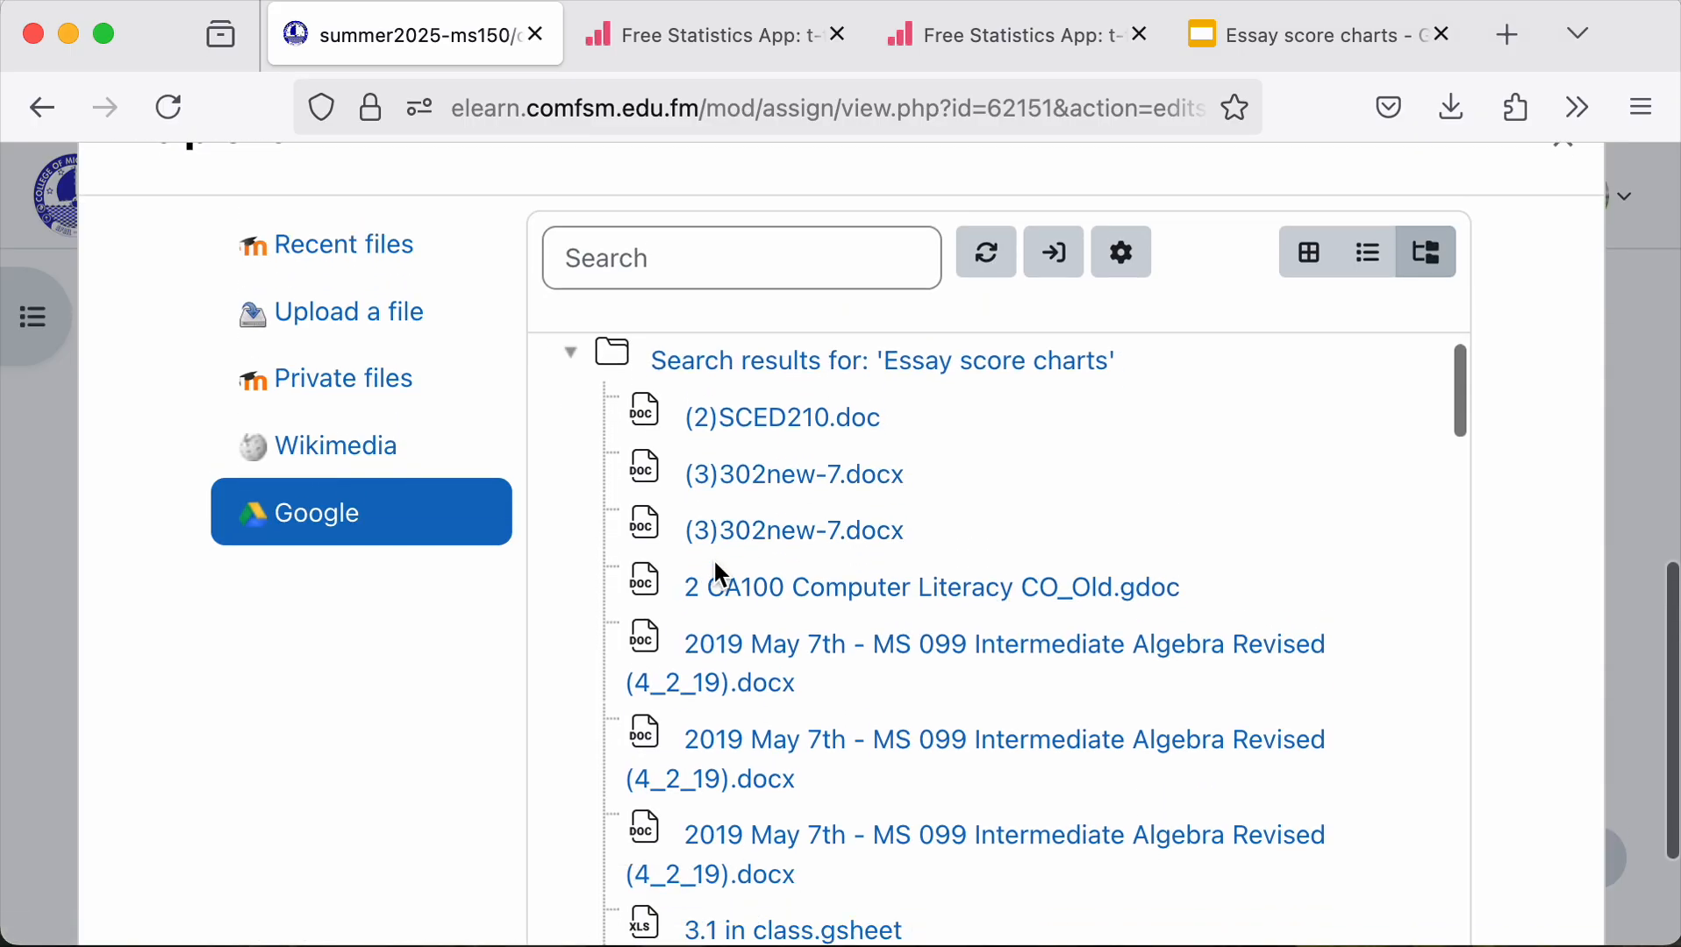
pyautogui.scroll(-12, 720, 576)
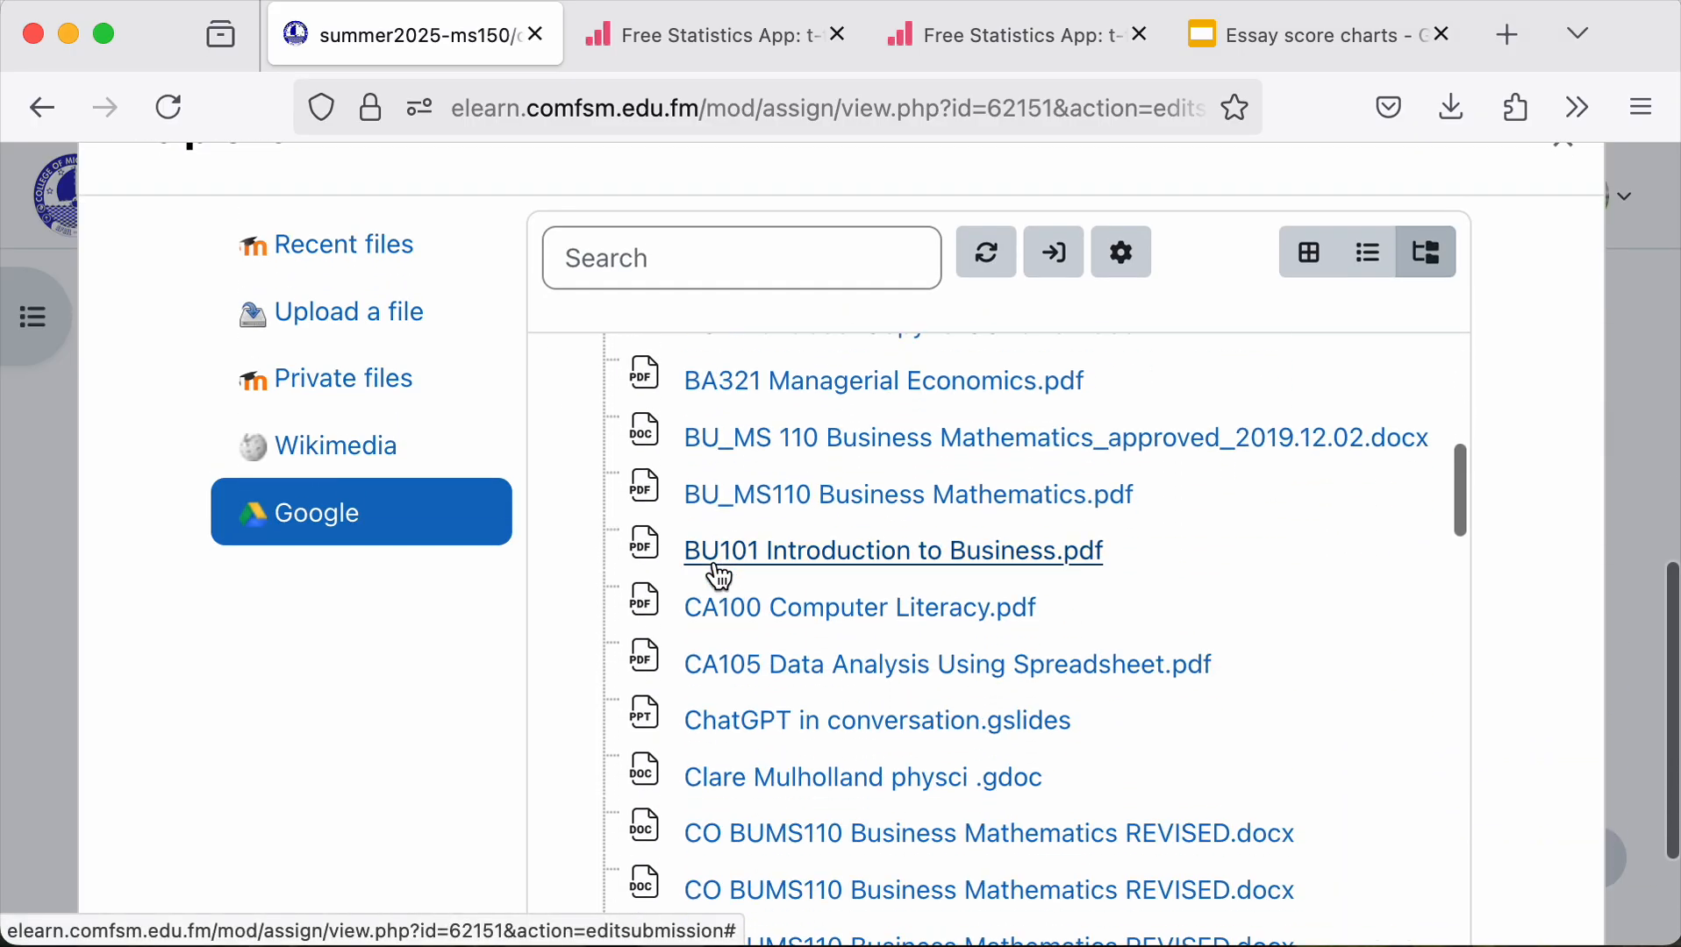
pyautogui.scroll(-15, 719, 577)
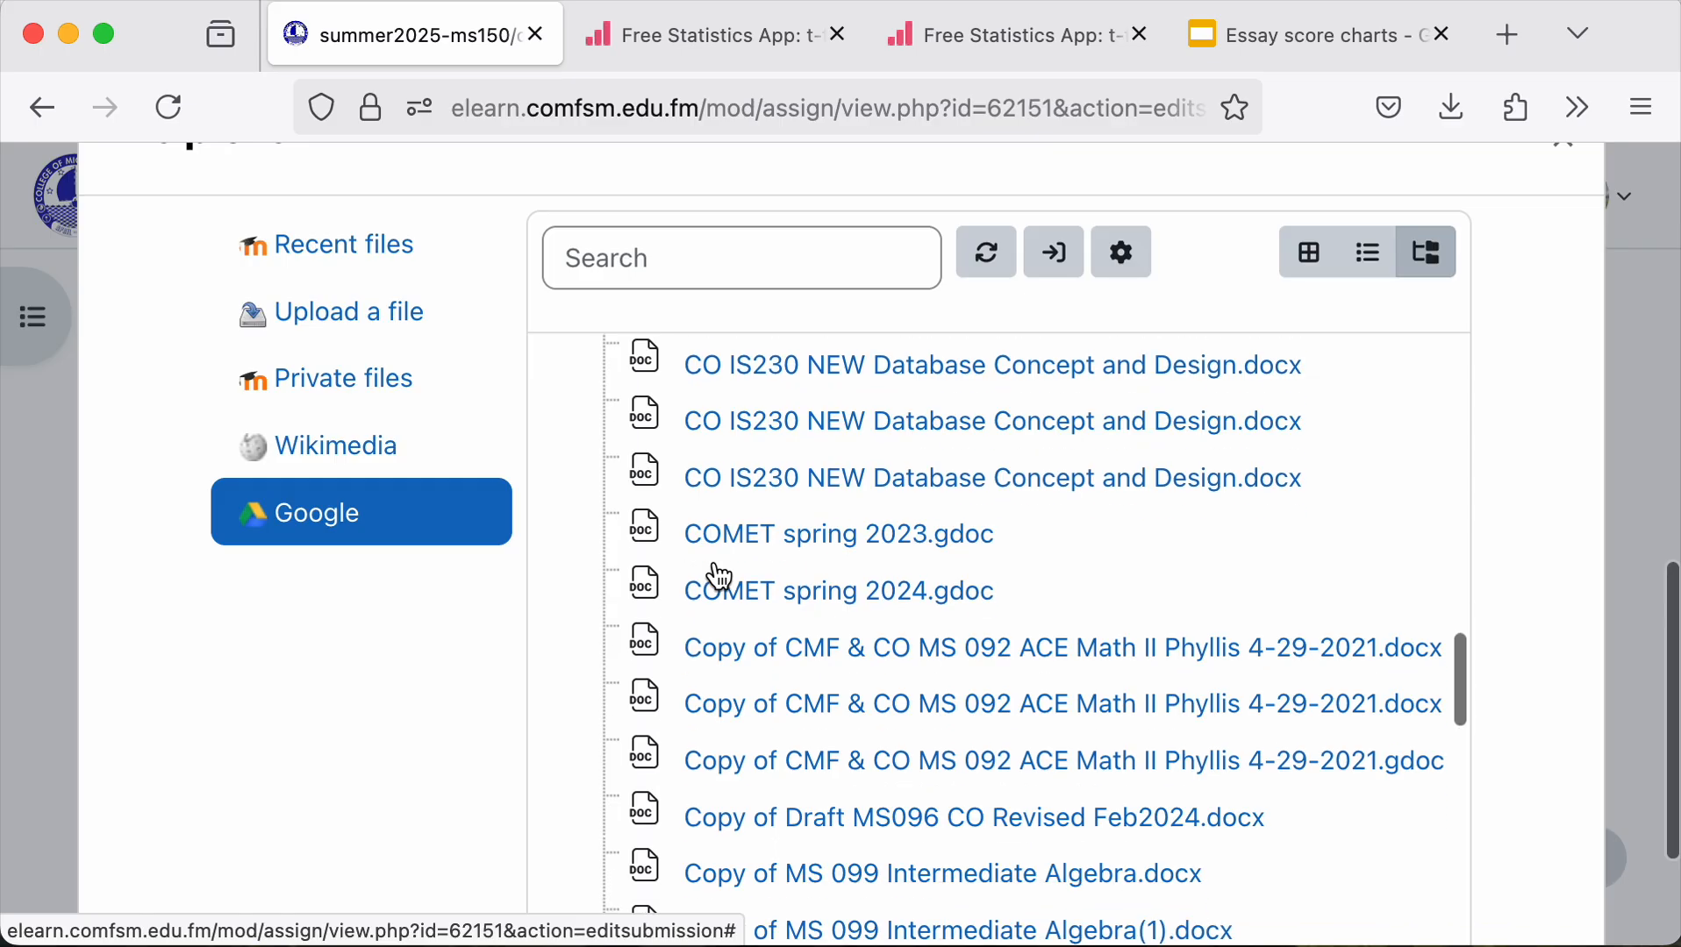
pyautogui.scroll(-5, 719, 577)
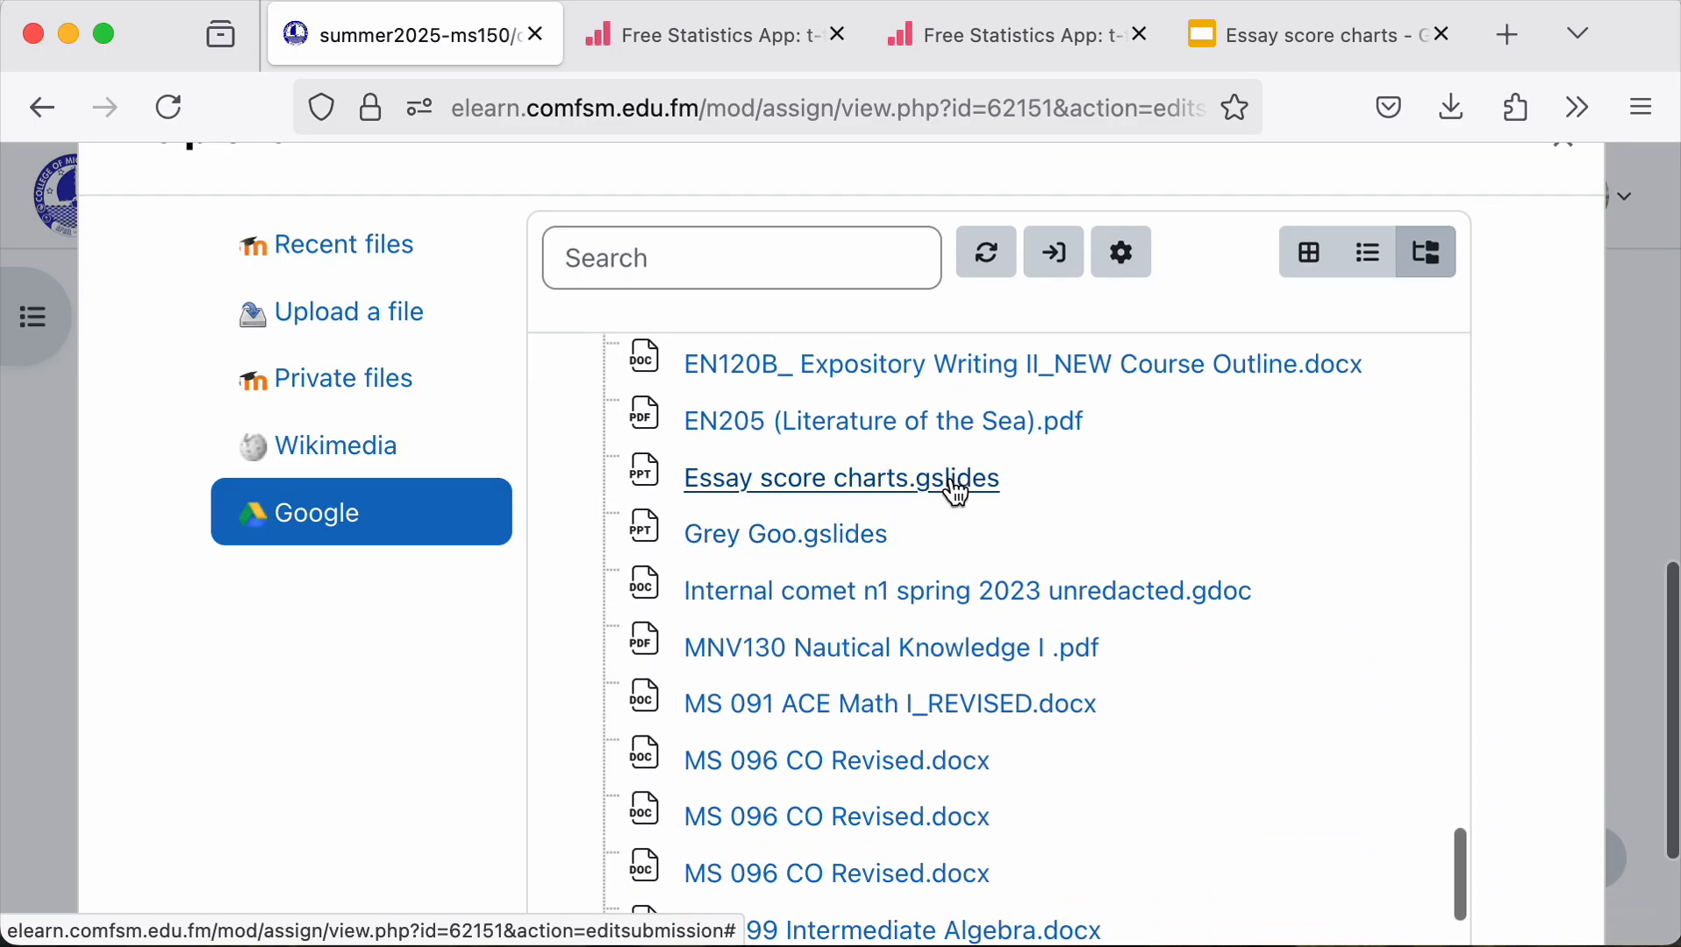
pyautogui.click(957, 484)
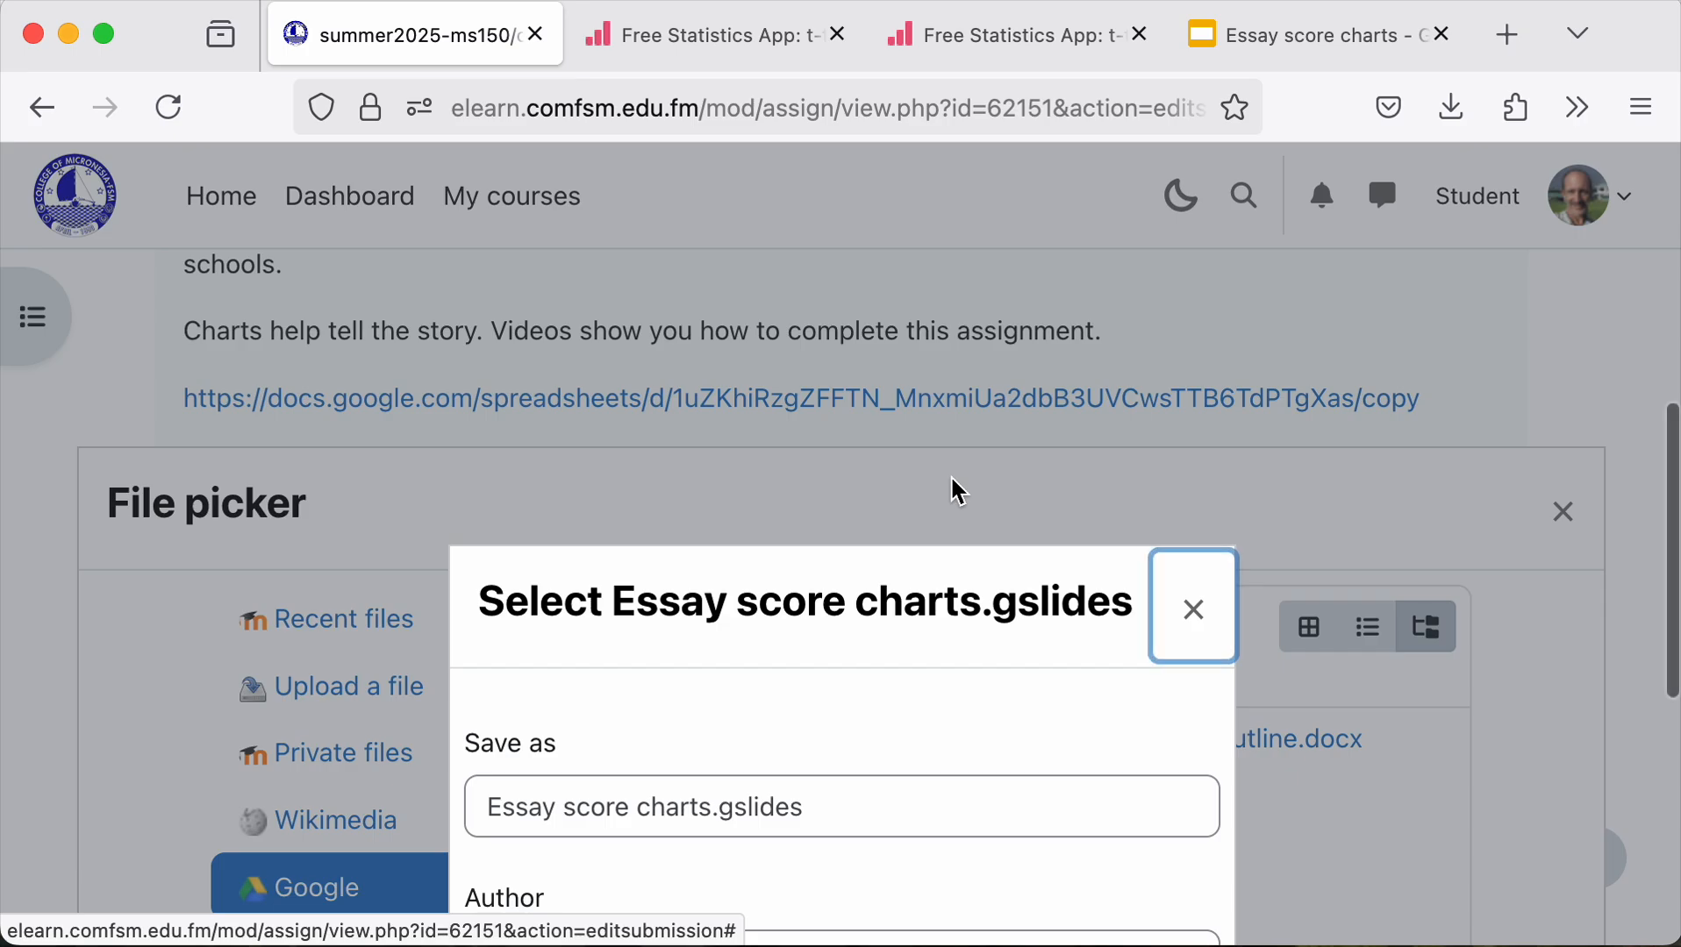
# Set the file's licence to Creative Commons - 4.0 International and add the file to the submission
pyautogui.scroll(-4, 720, 653)
pyautogui.scroll(-1, 717, 655)
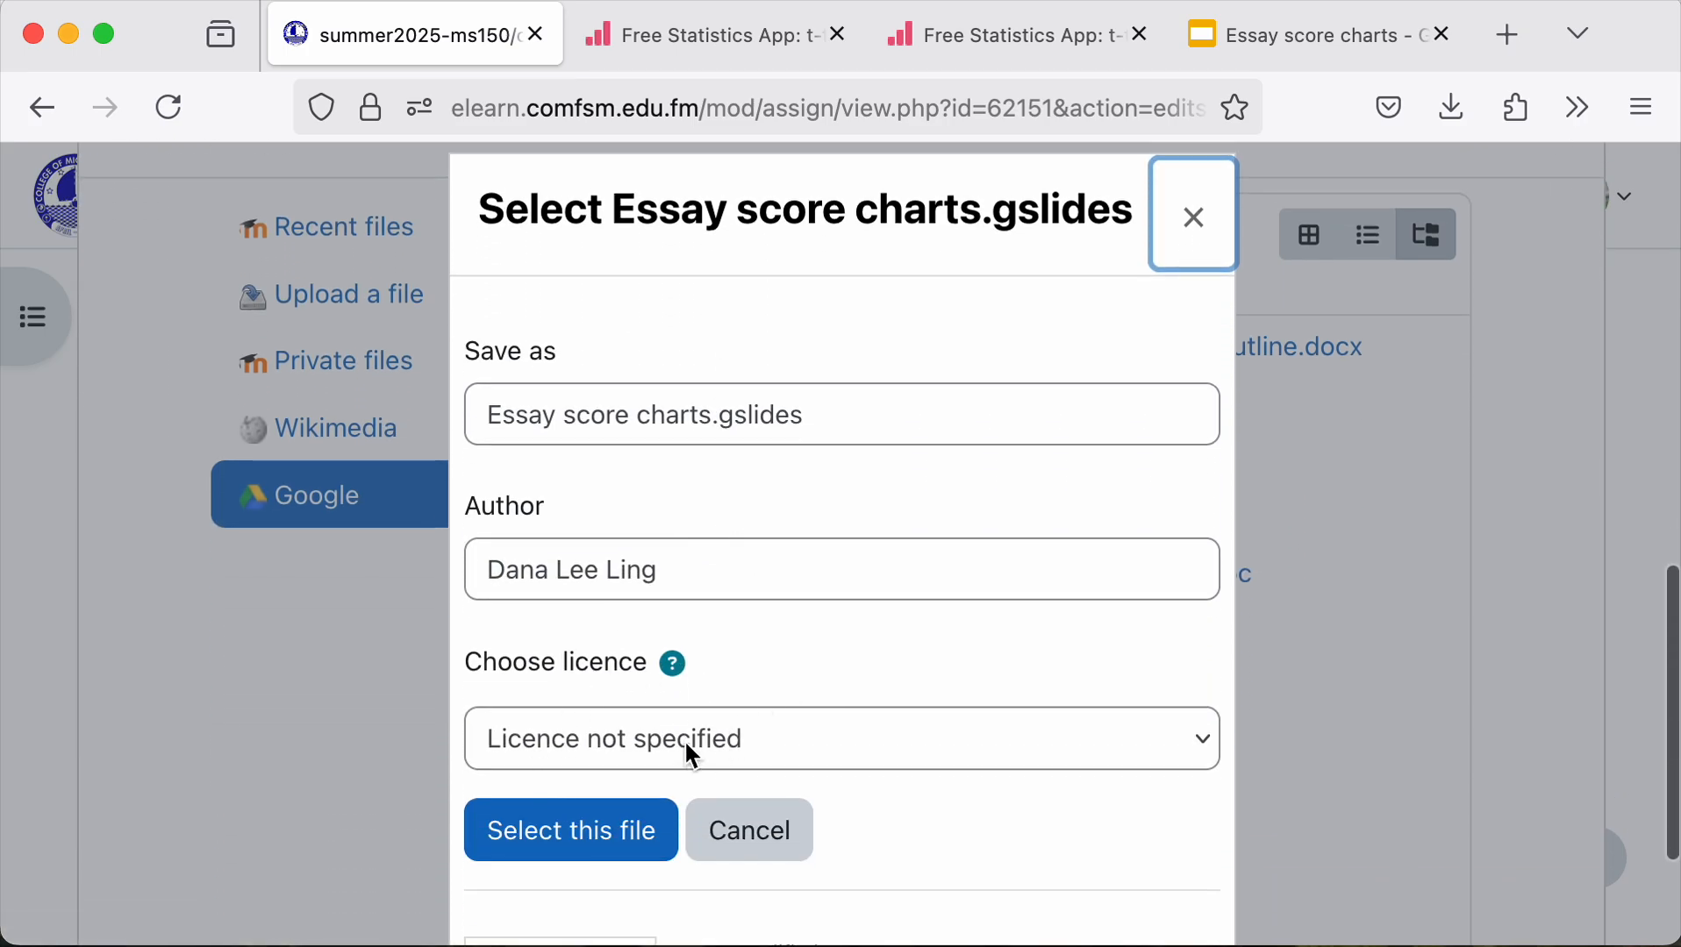
pyautogui.scroll(-2, 685, 740)
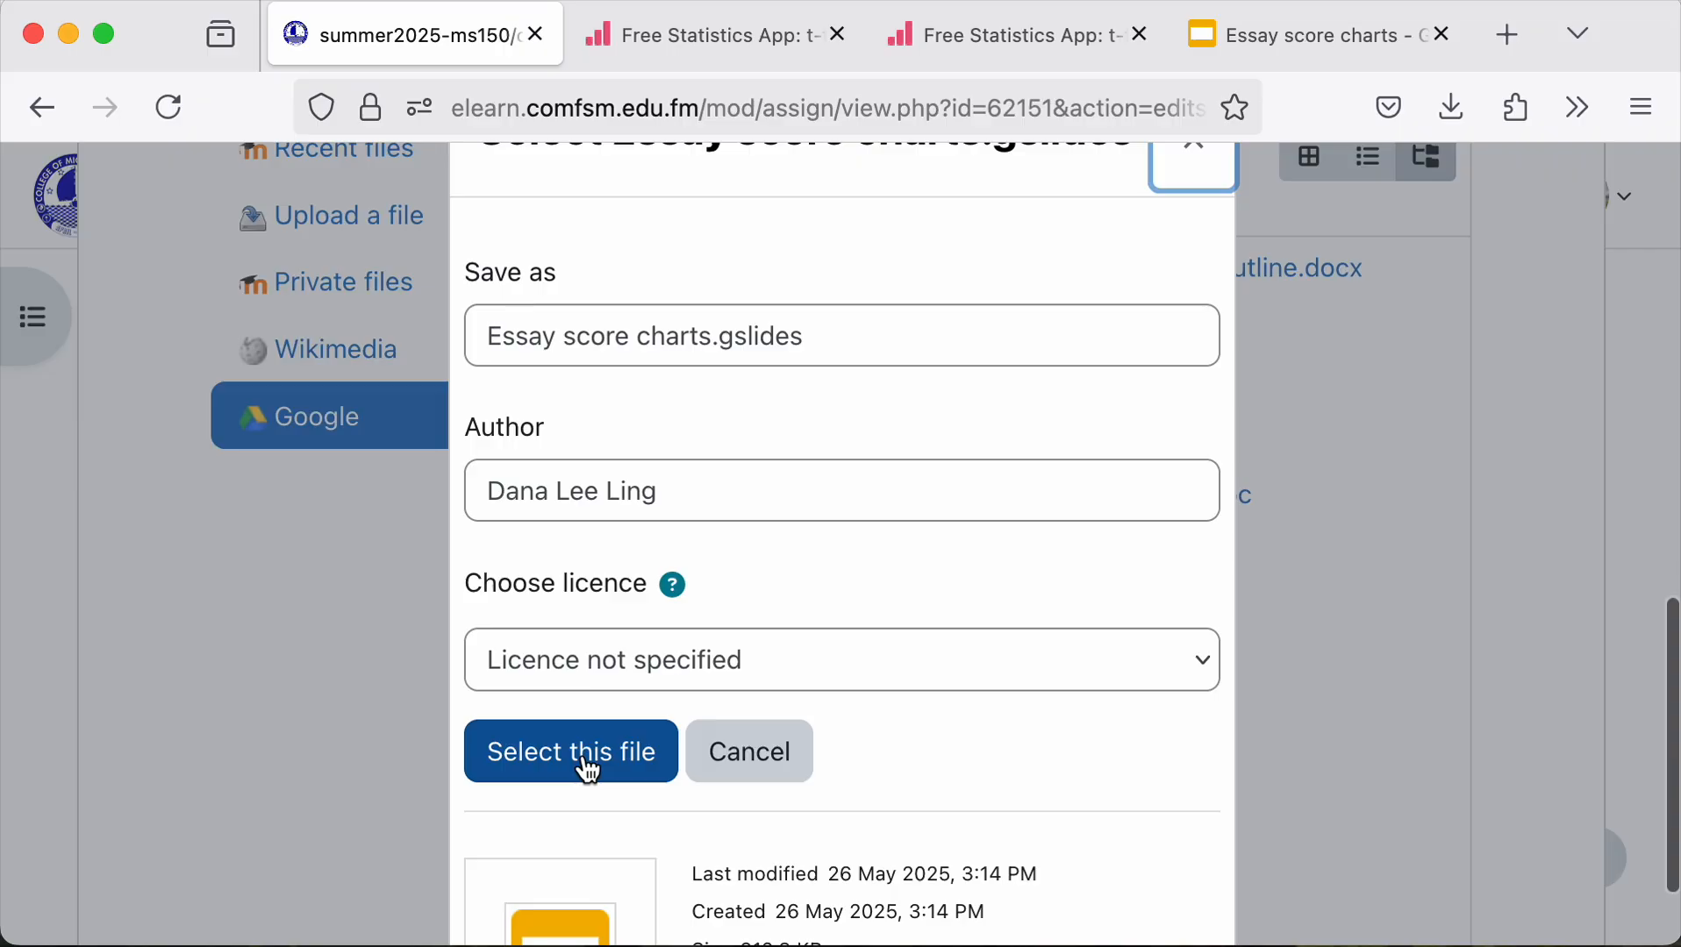
pyautogui.scroll(-3, 590, 770)
pyautogui.click(774, 552)
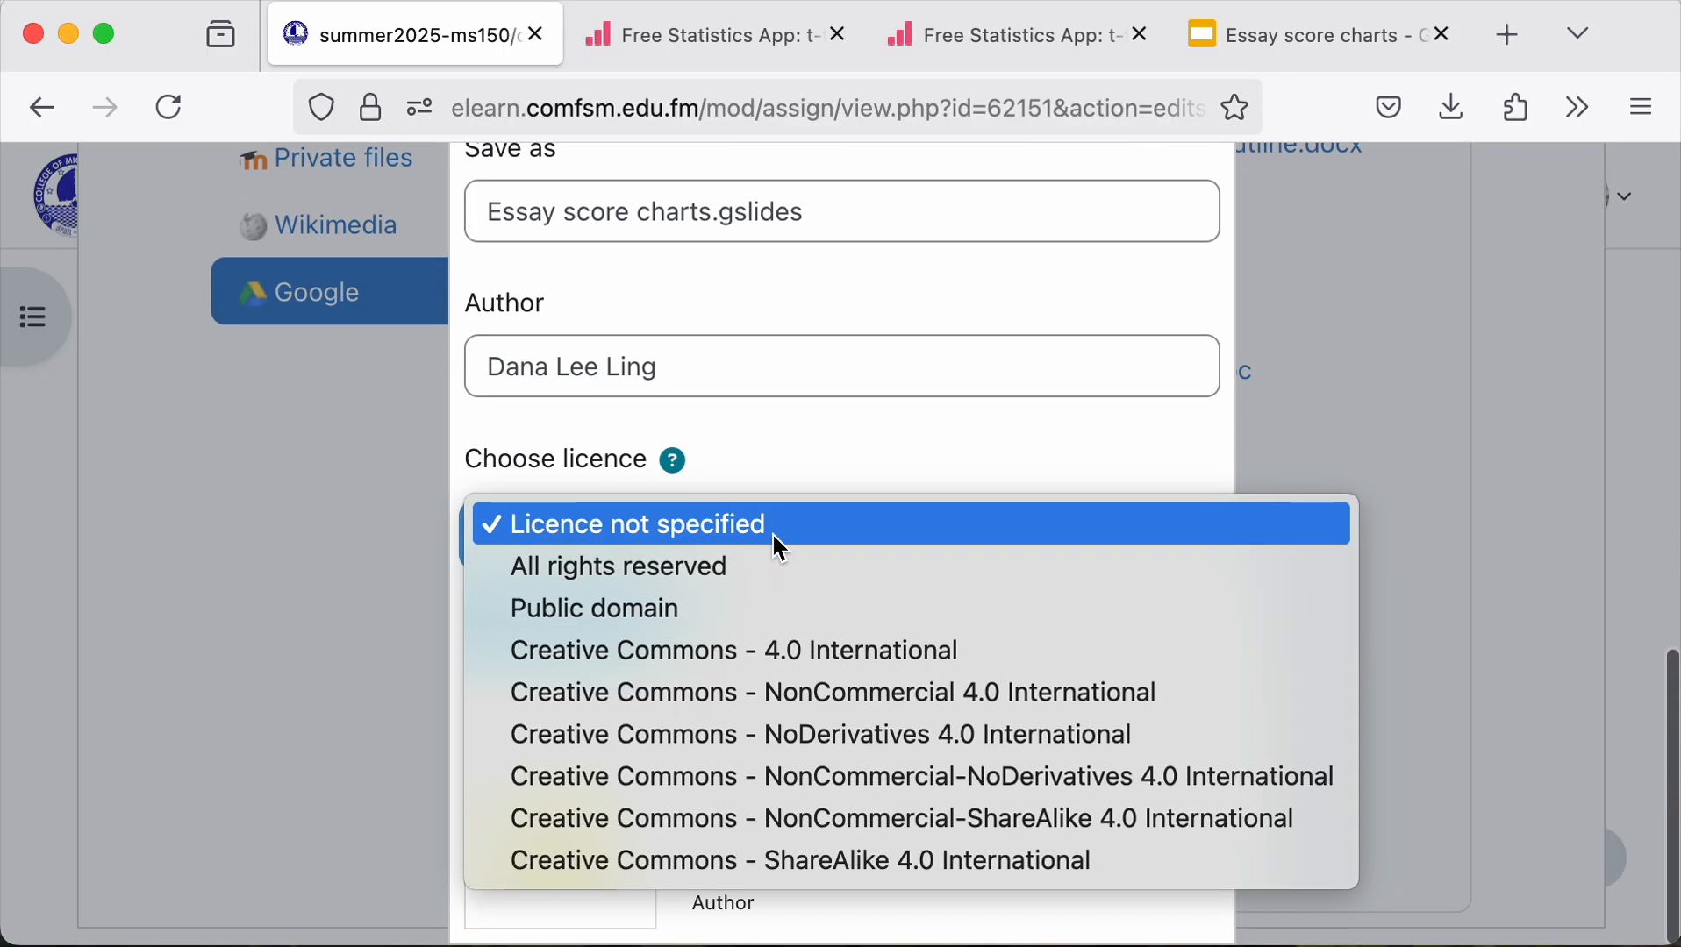
pyautogui.click(703, 648)
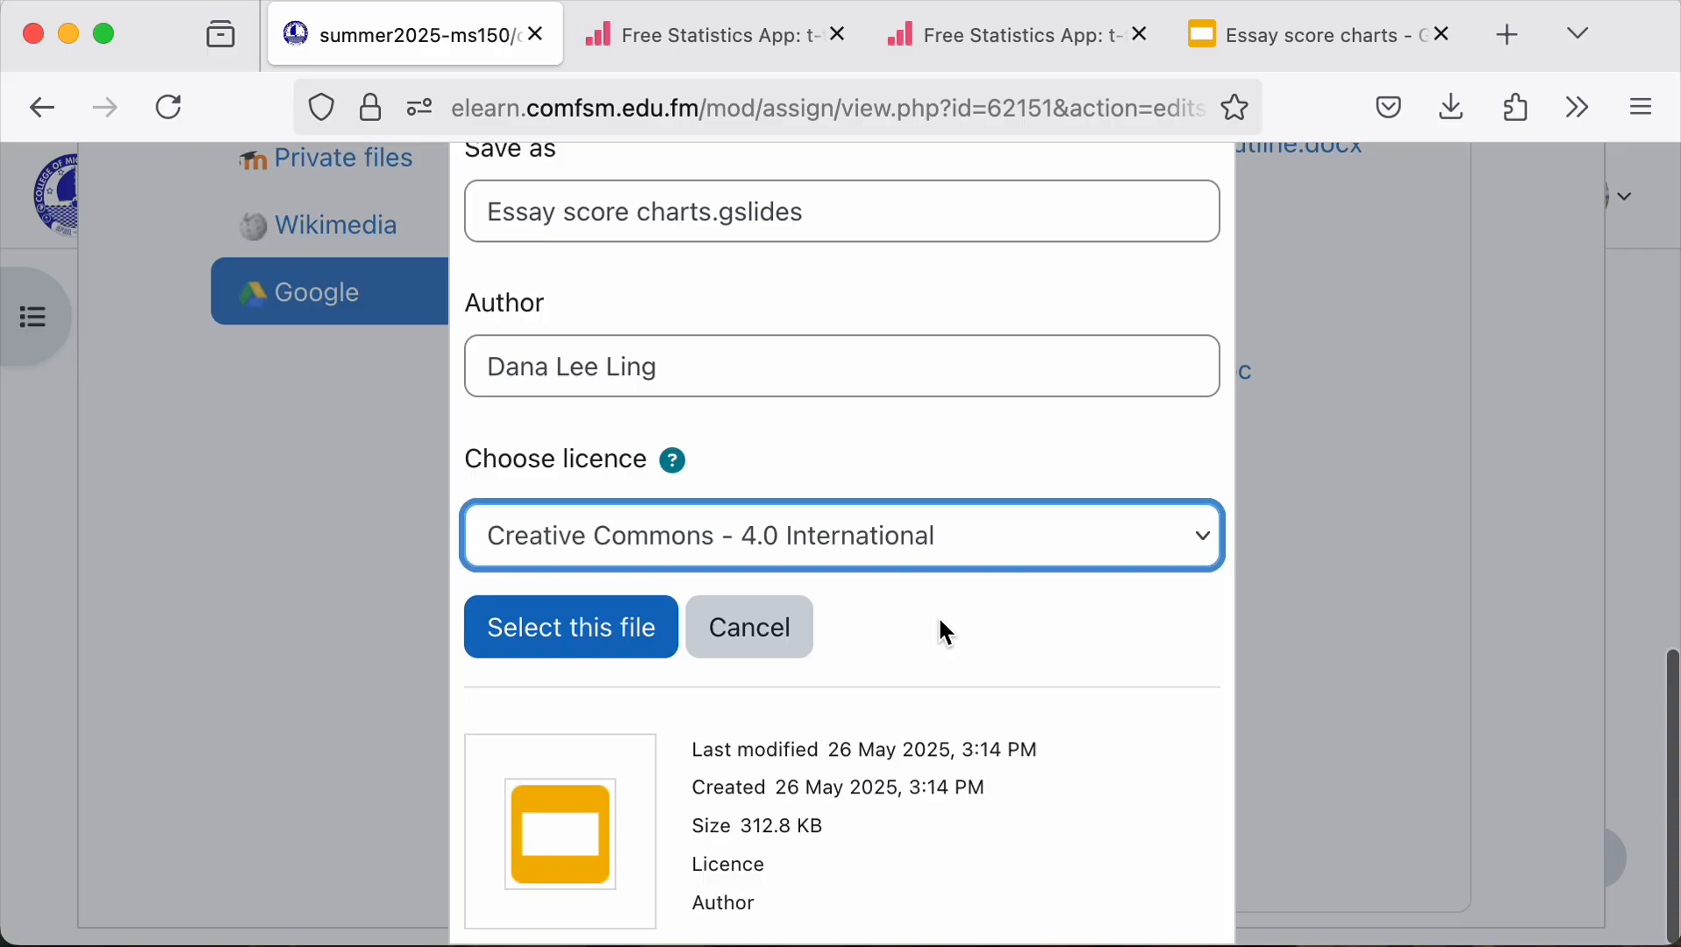
pyautogui.click(579, 645)
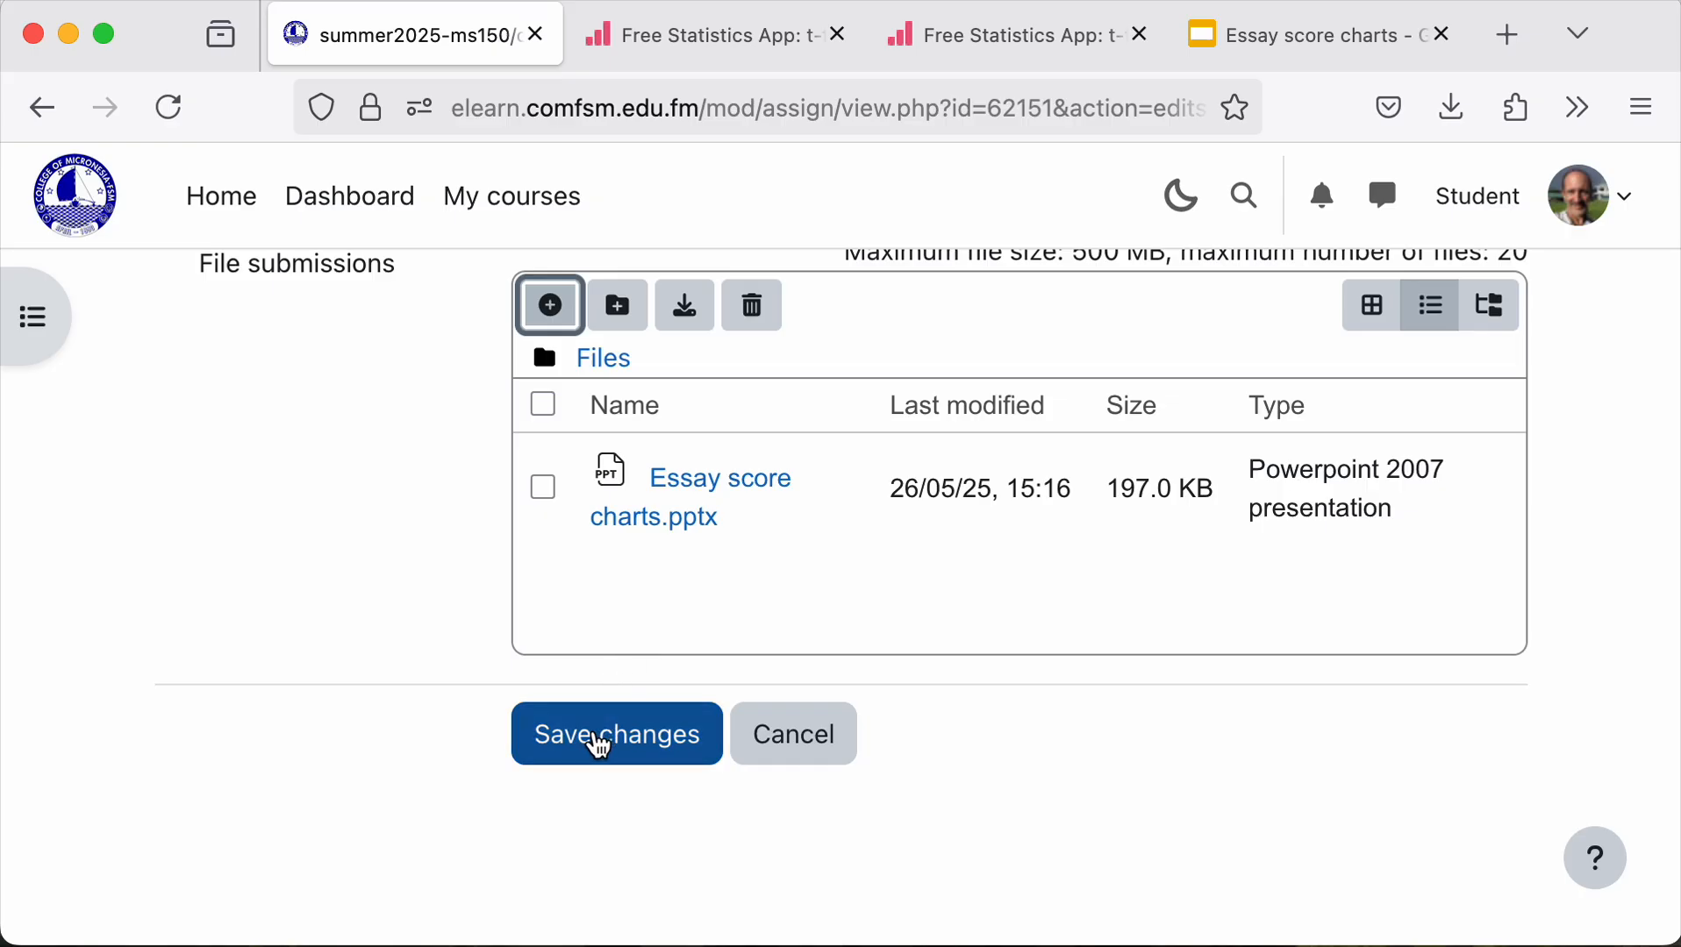
# Save the assignment submission and check its submission status and submitted file
pyautogui.click(600, 746)
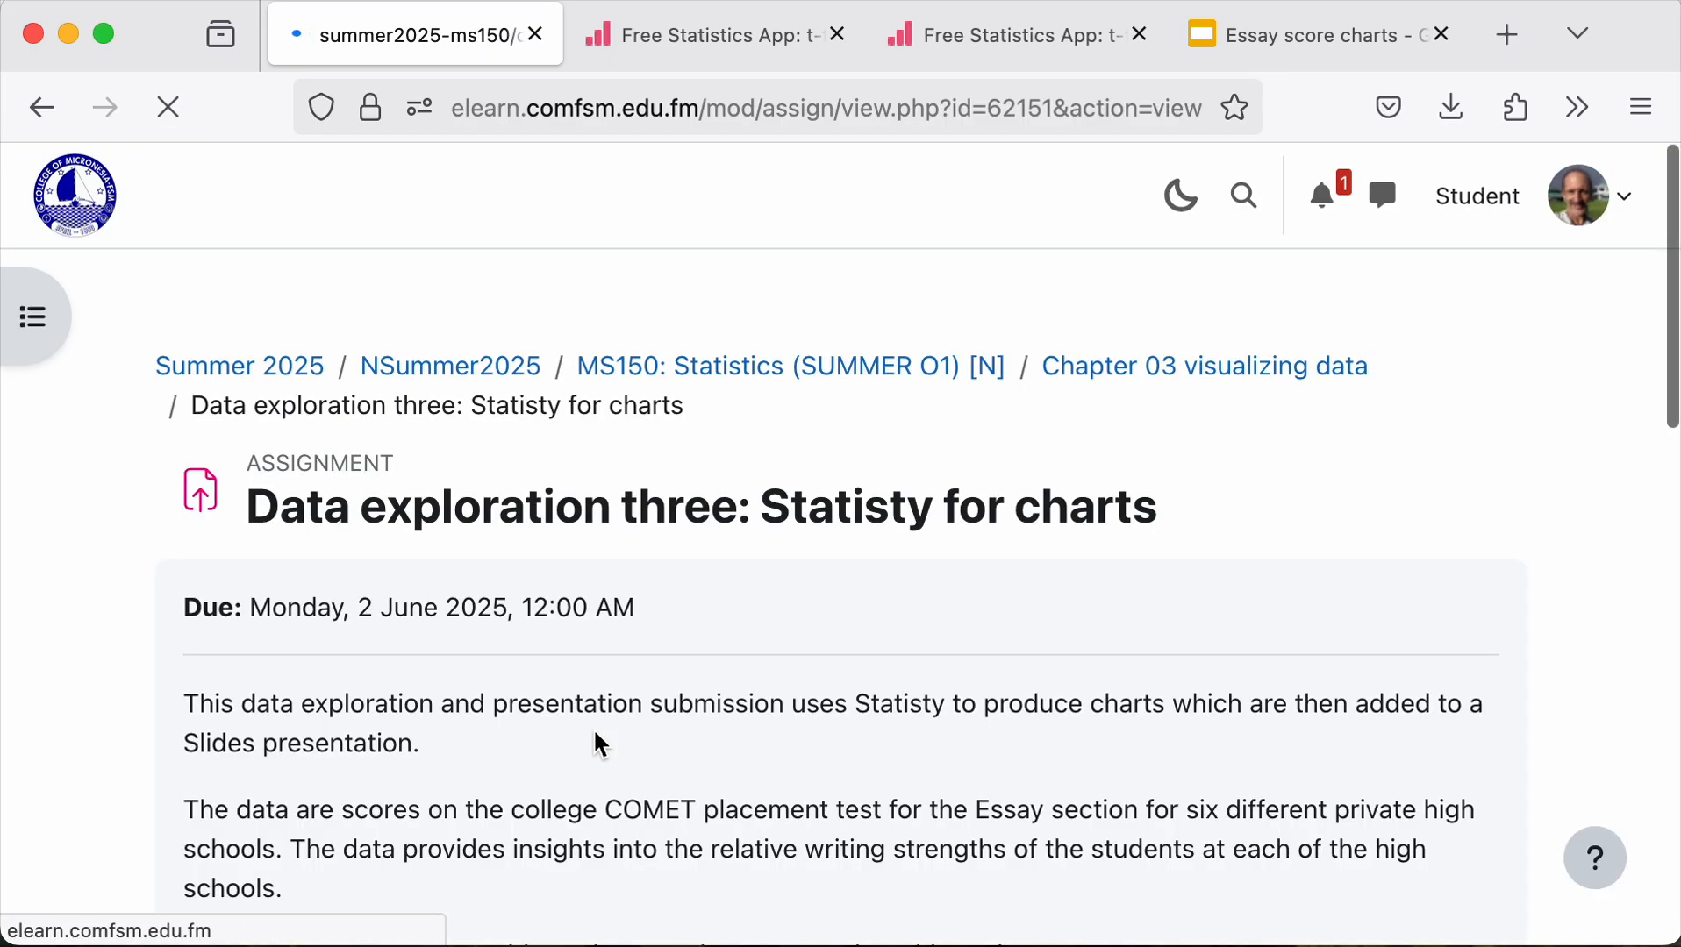
pyautogui.scroll(-10, 600, 746)
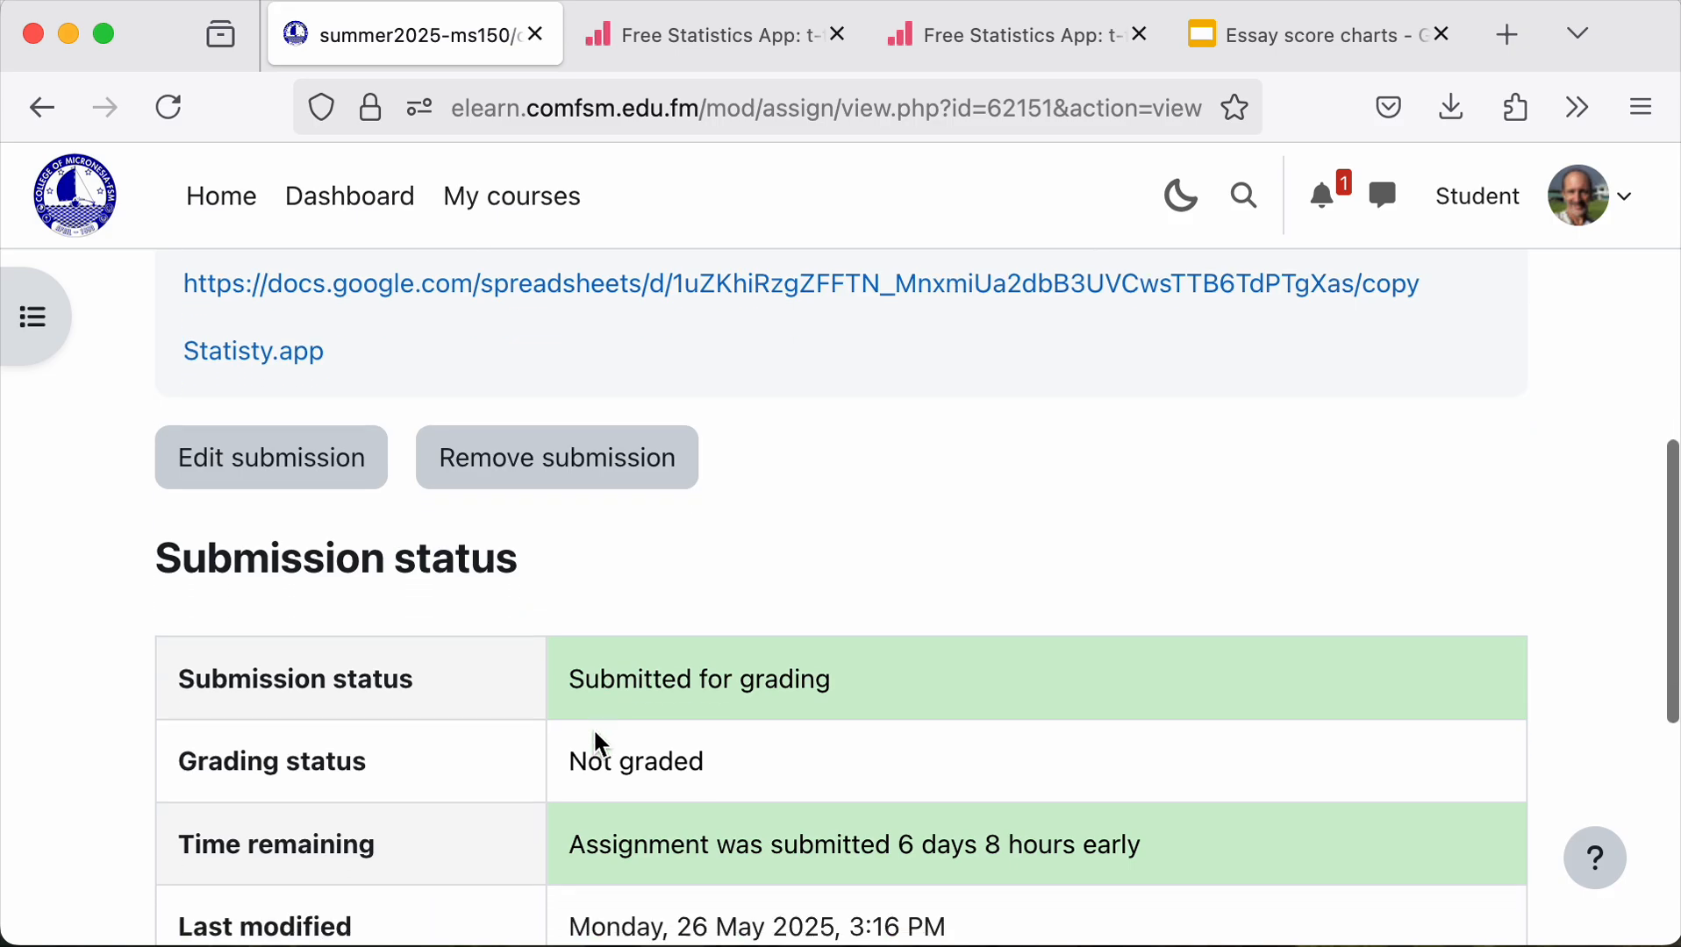
pyautogui.scroll(-6, 601, 745)
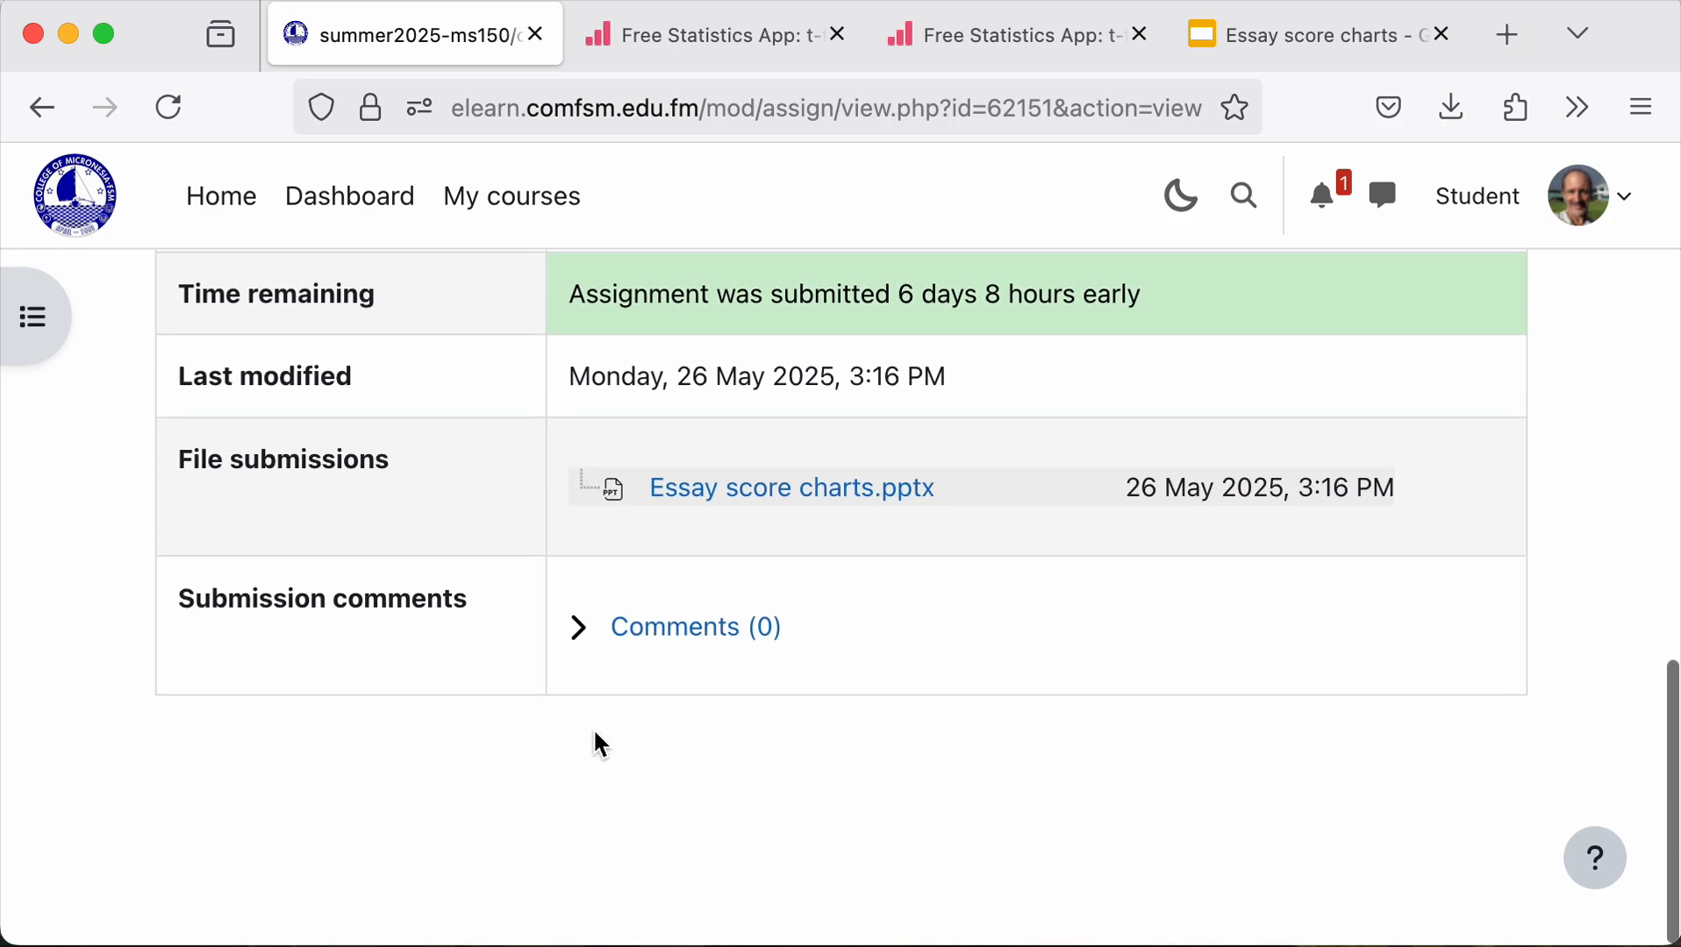
pyautogui.scroll(6, 596, 733)
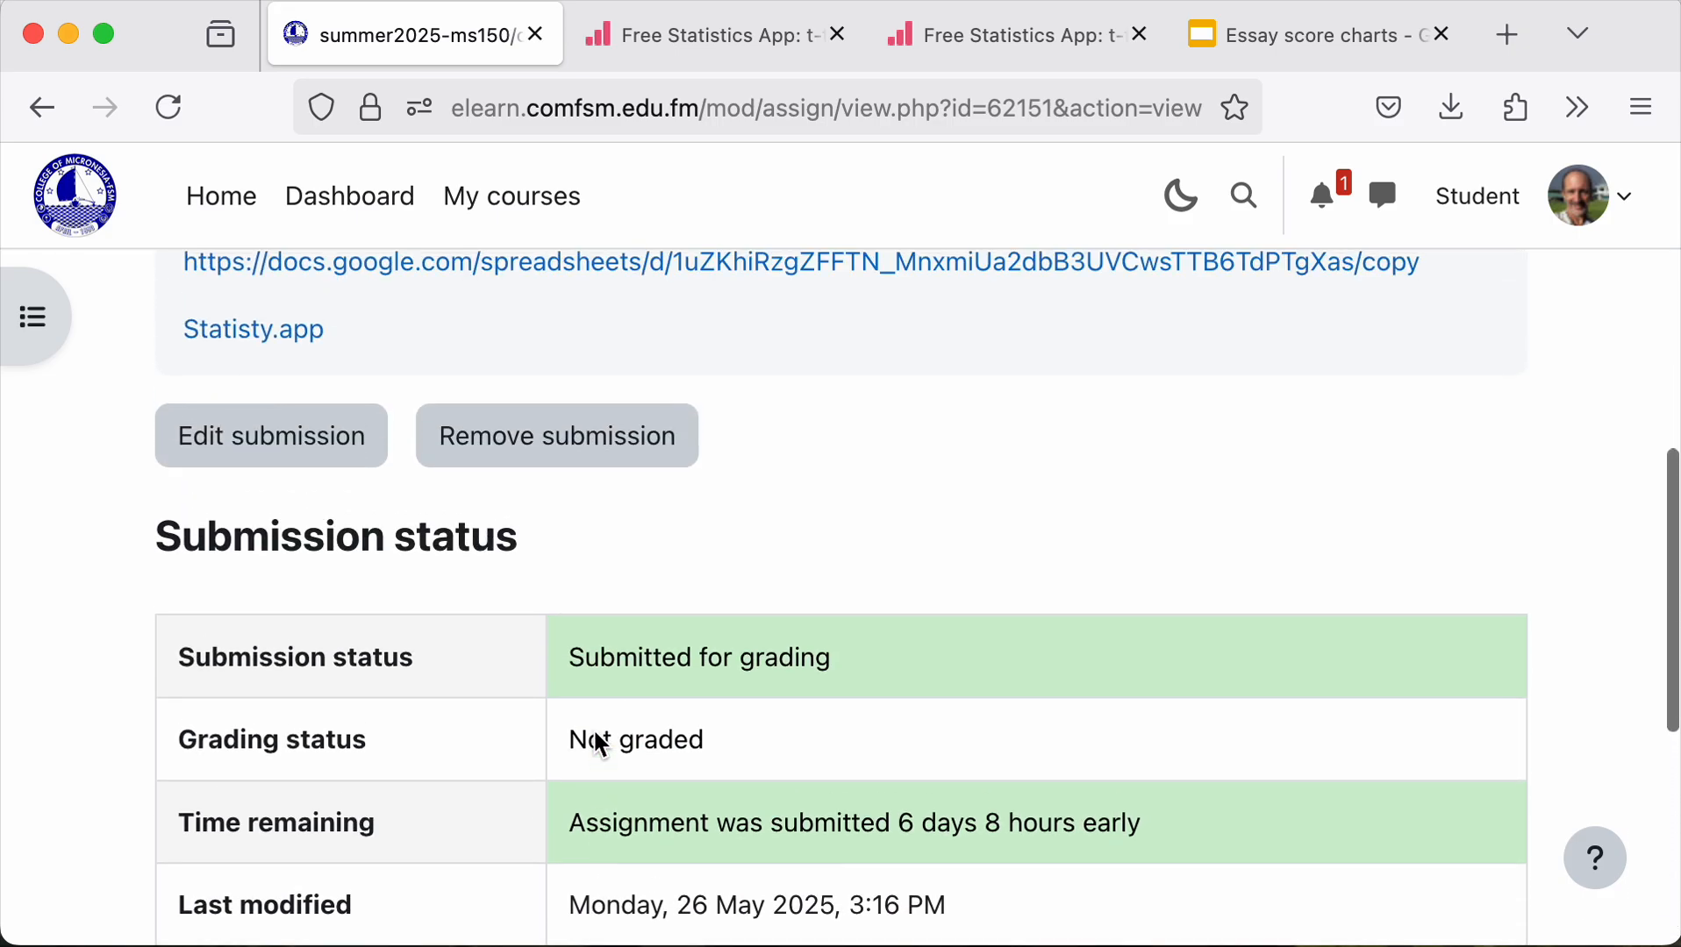
pyautogui.scroll(-2, 594, 741)
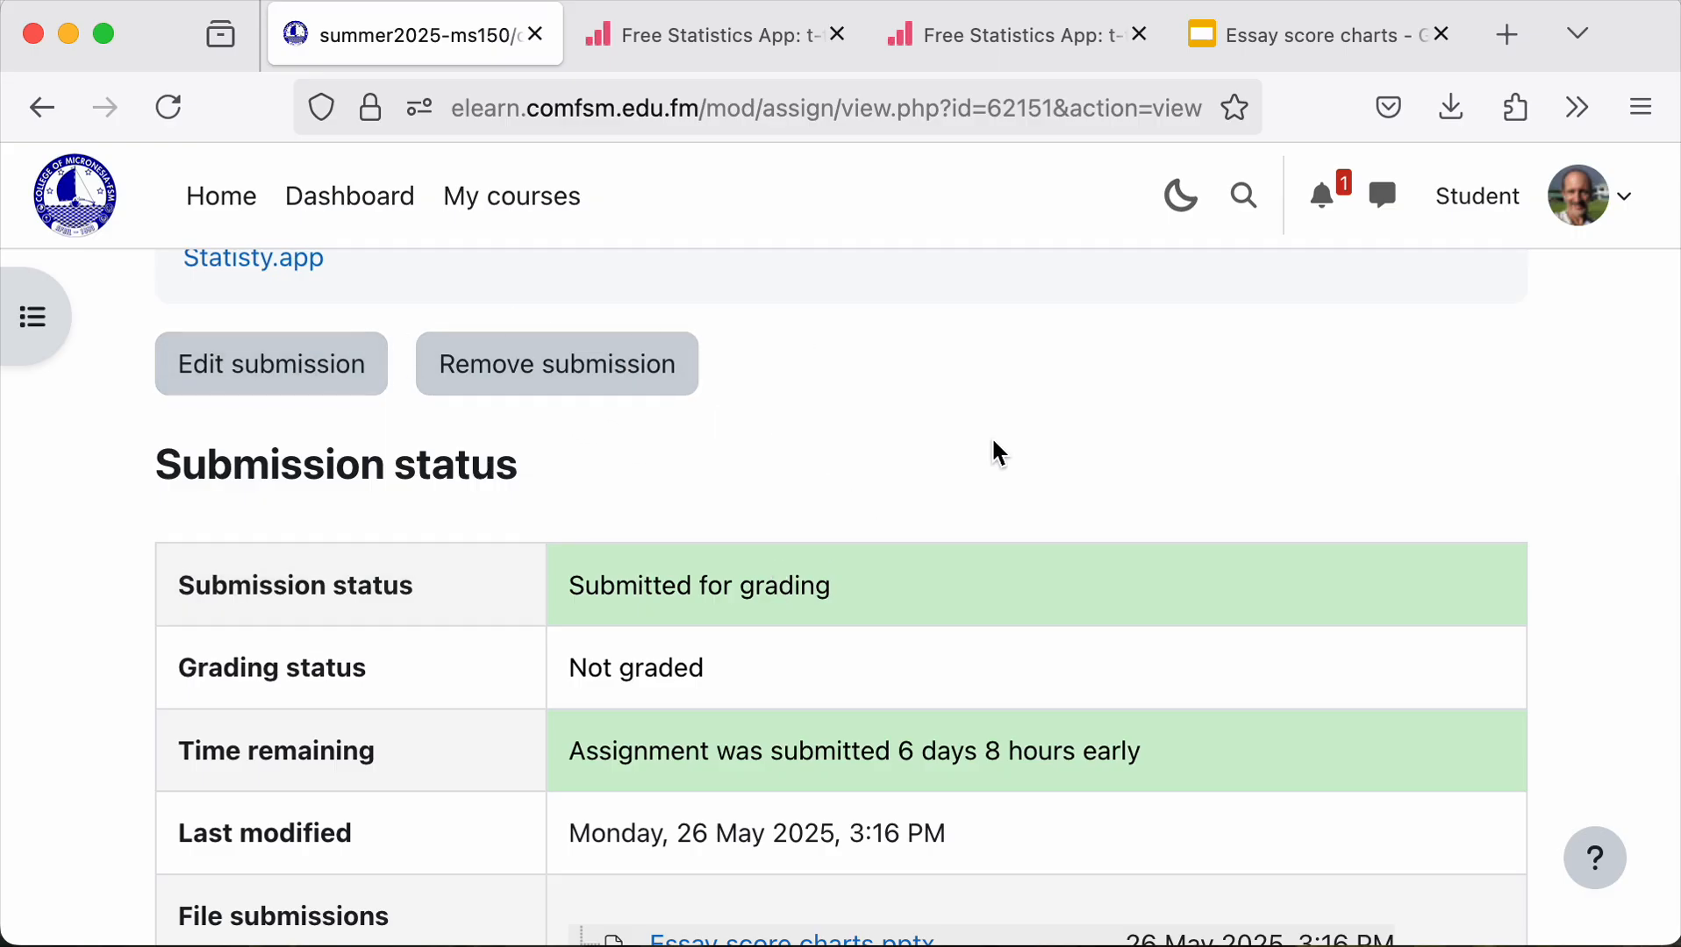
pyautogui.scroll(1, 991, 436)
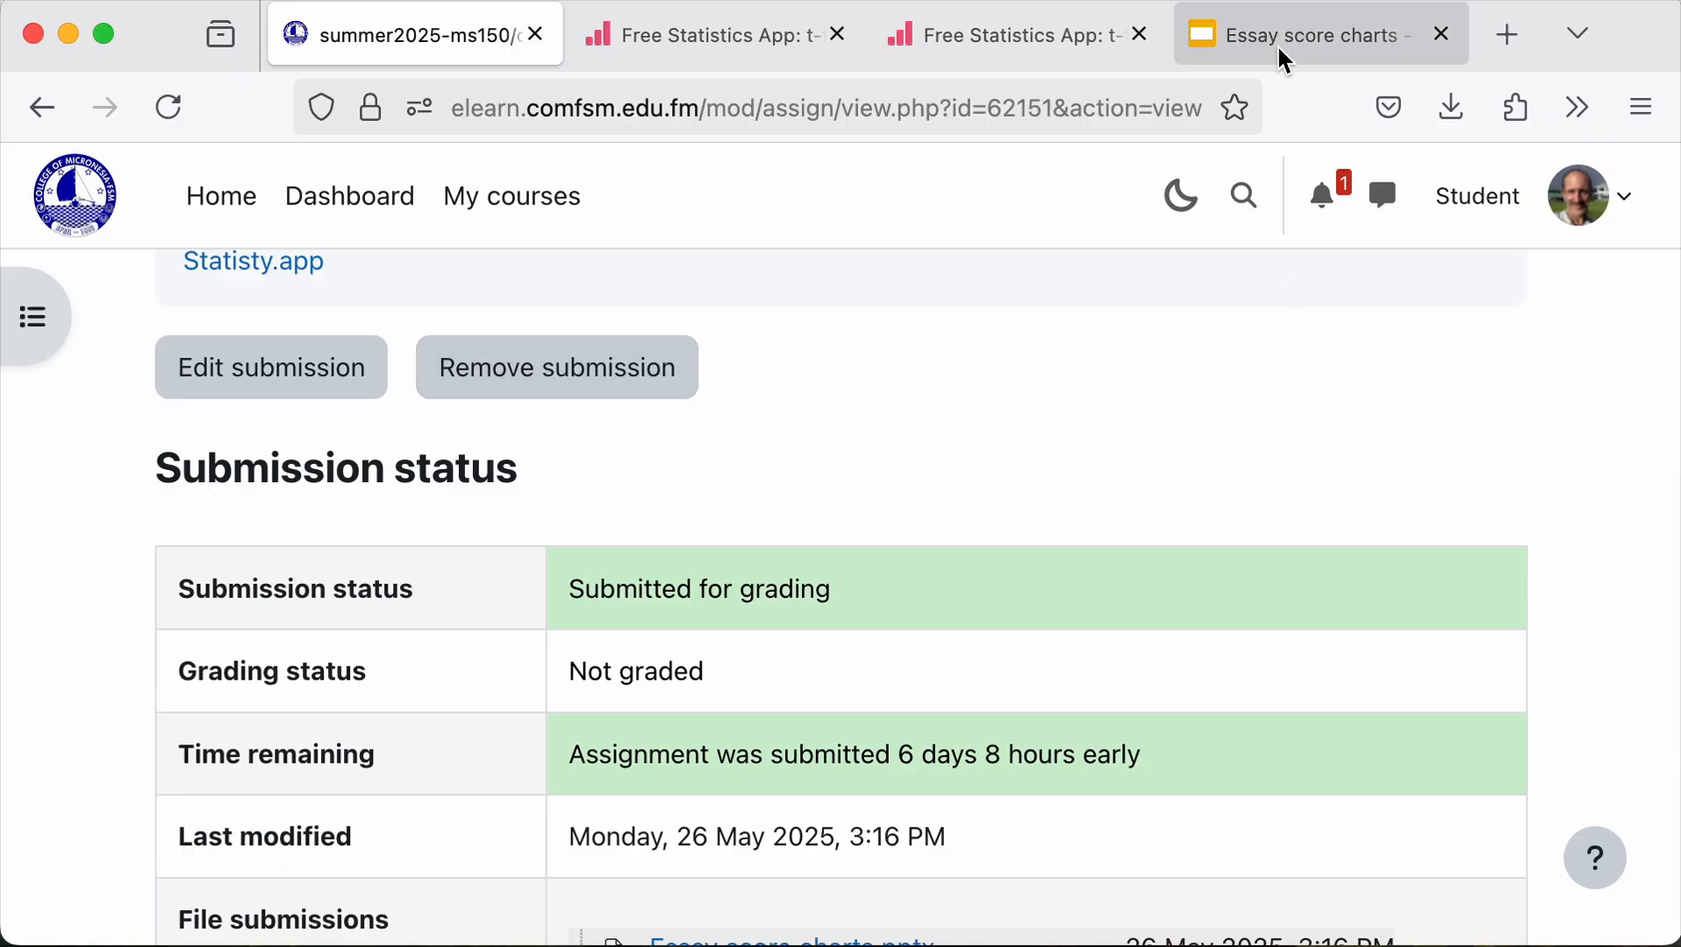
# Review the Statisty data tables and the Essay score charts presentation, returning to the assignment page
pyautogui.click(1021, 44)
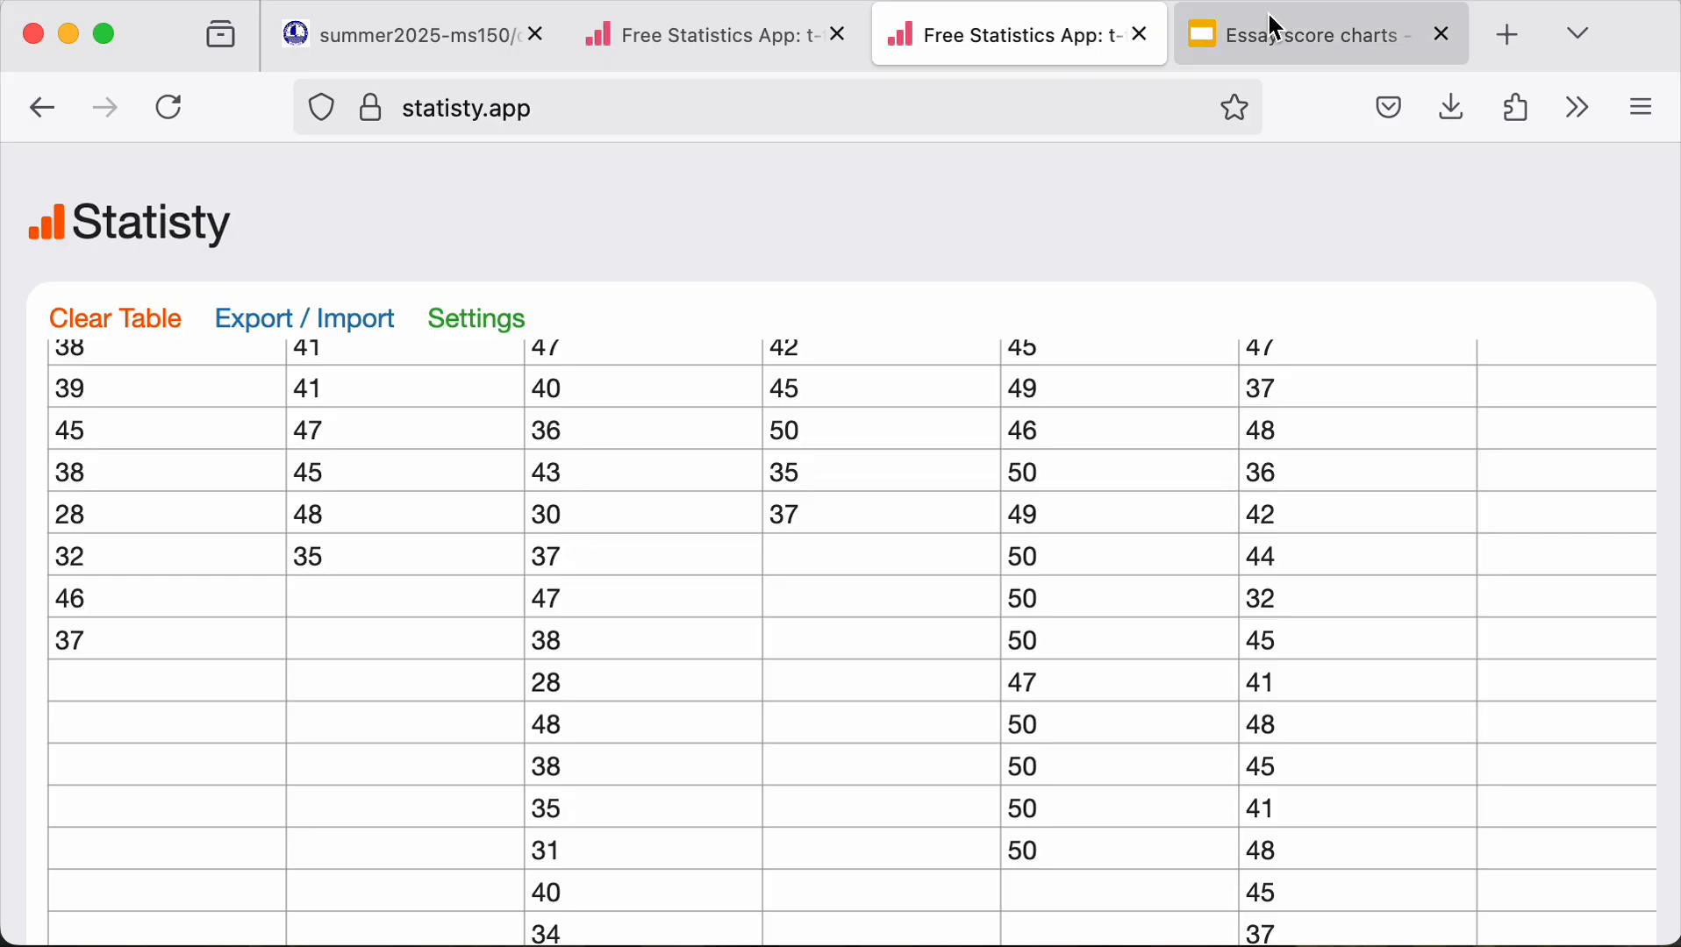
pyautogui.click(1312, 37)
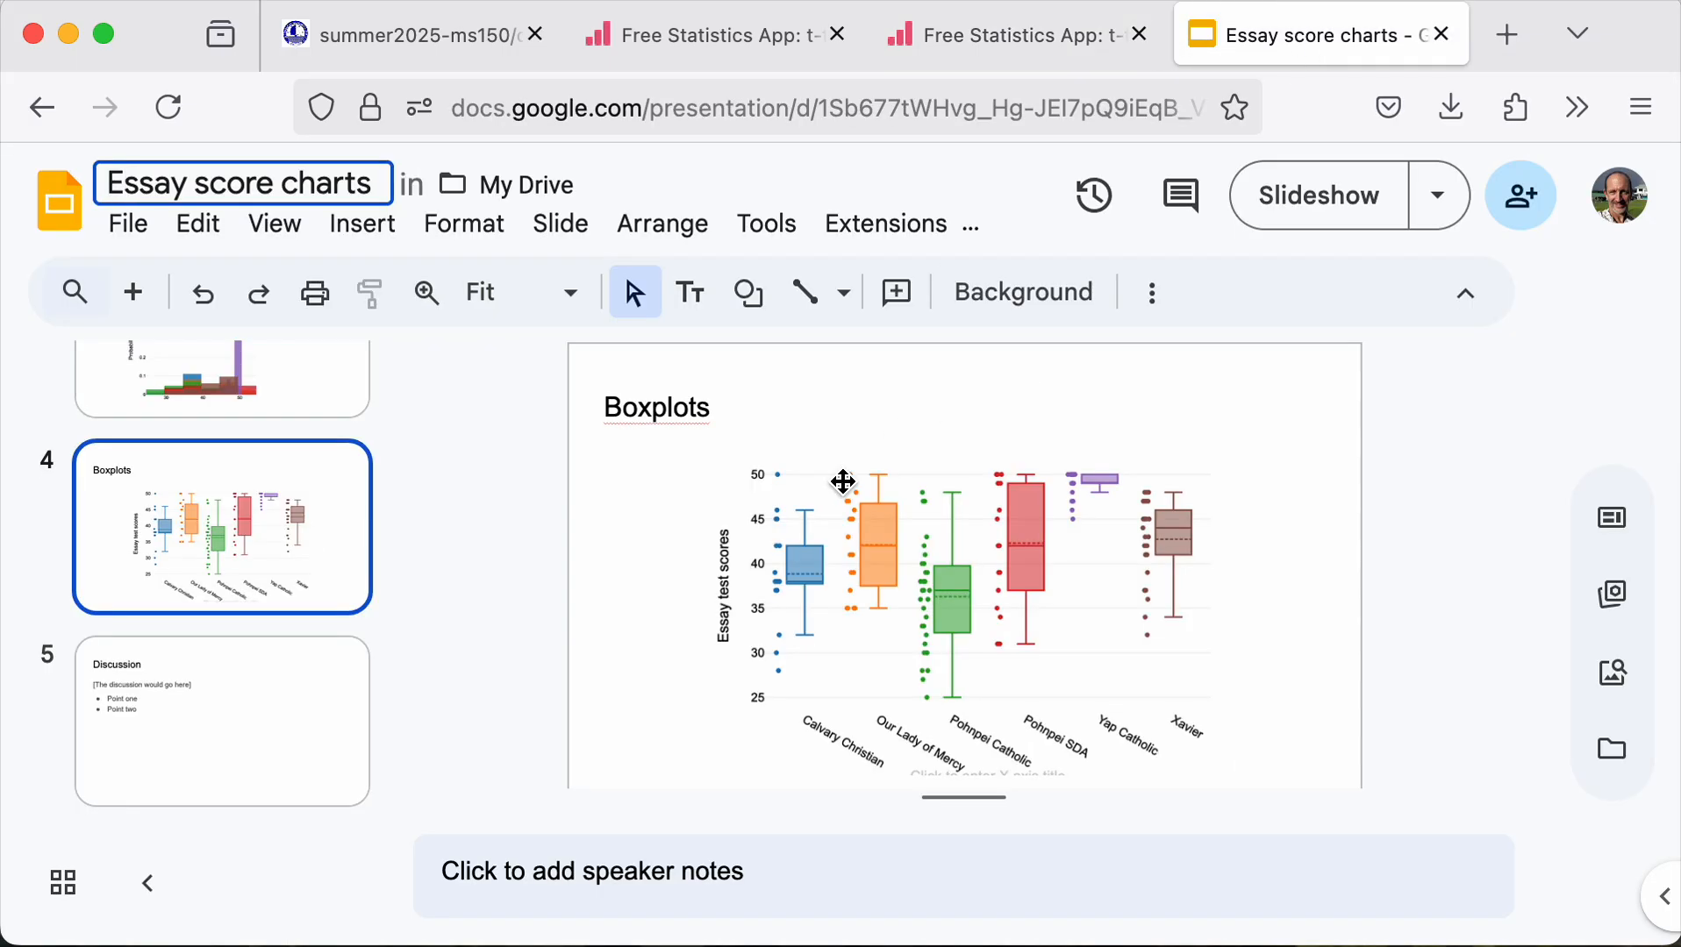
pyautogui.click(462, 58)
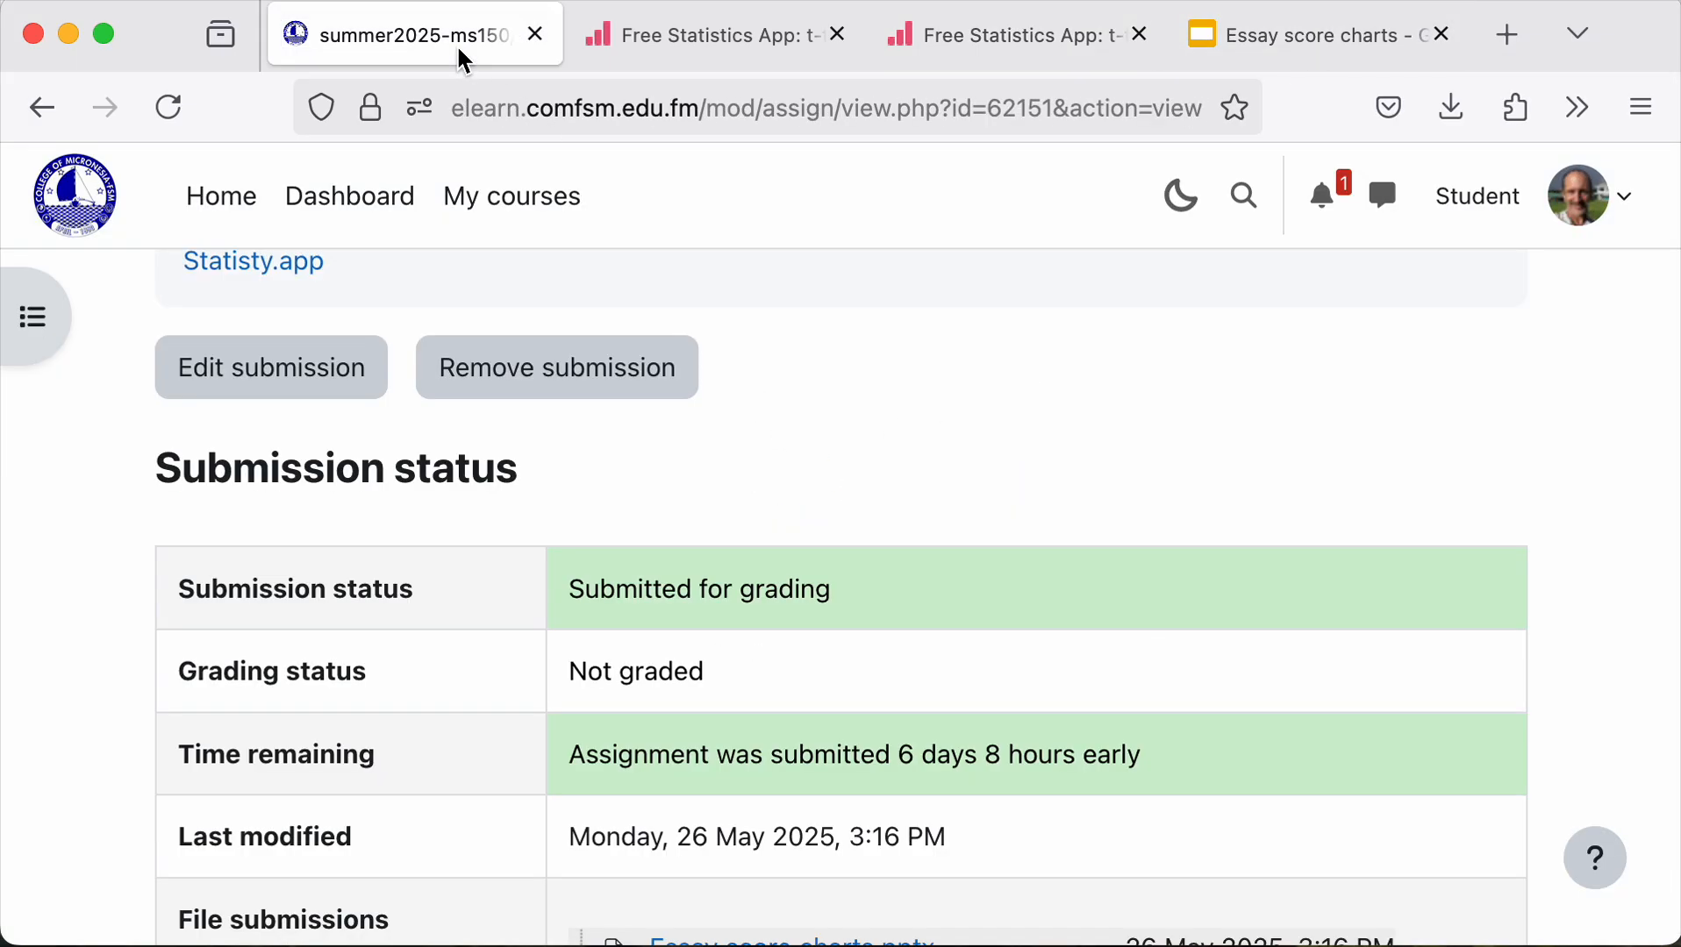
pyautogui.scroll(4, 563, 283)
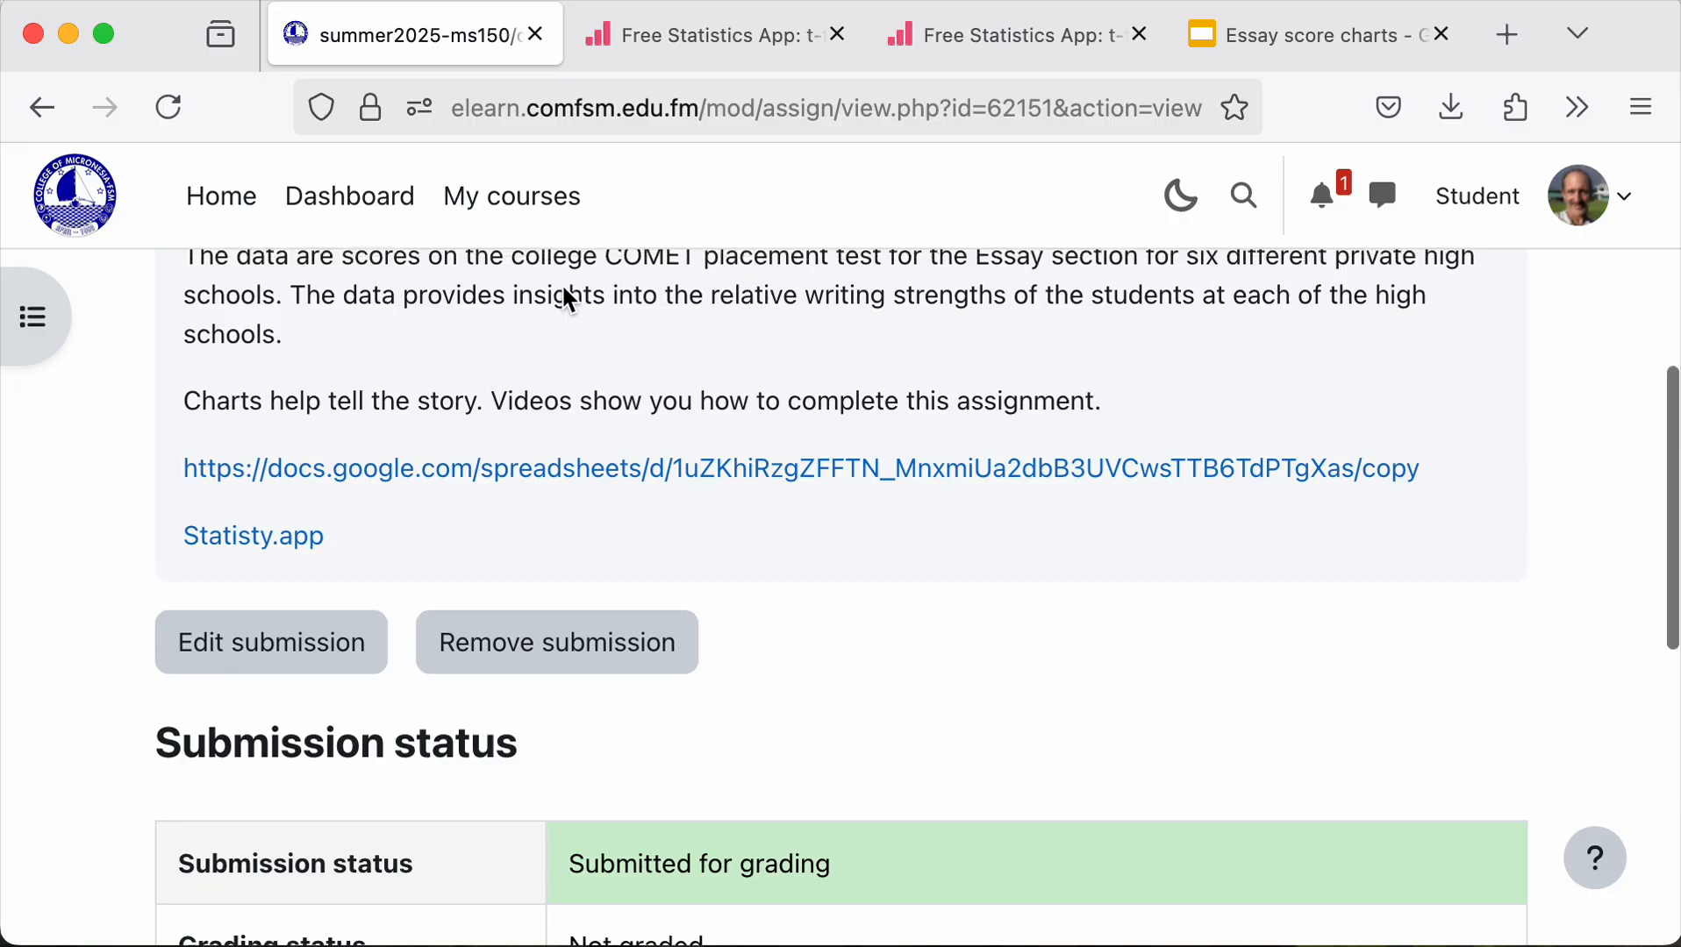
pyautogui.click(719, 32)
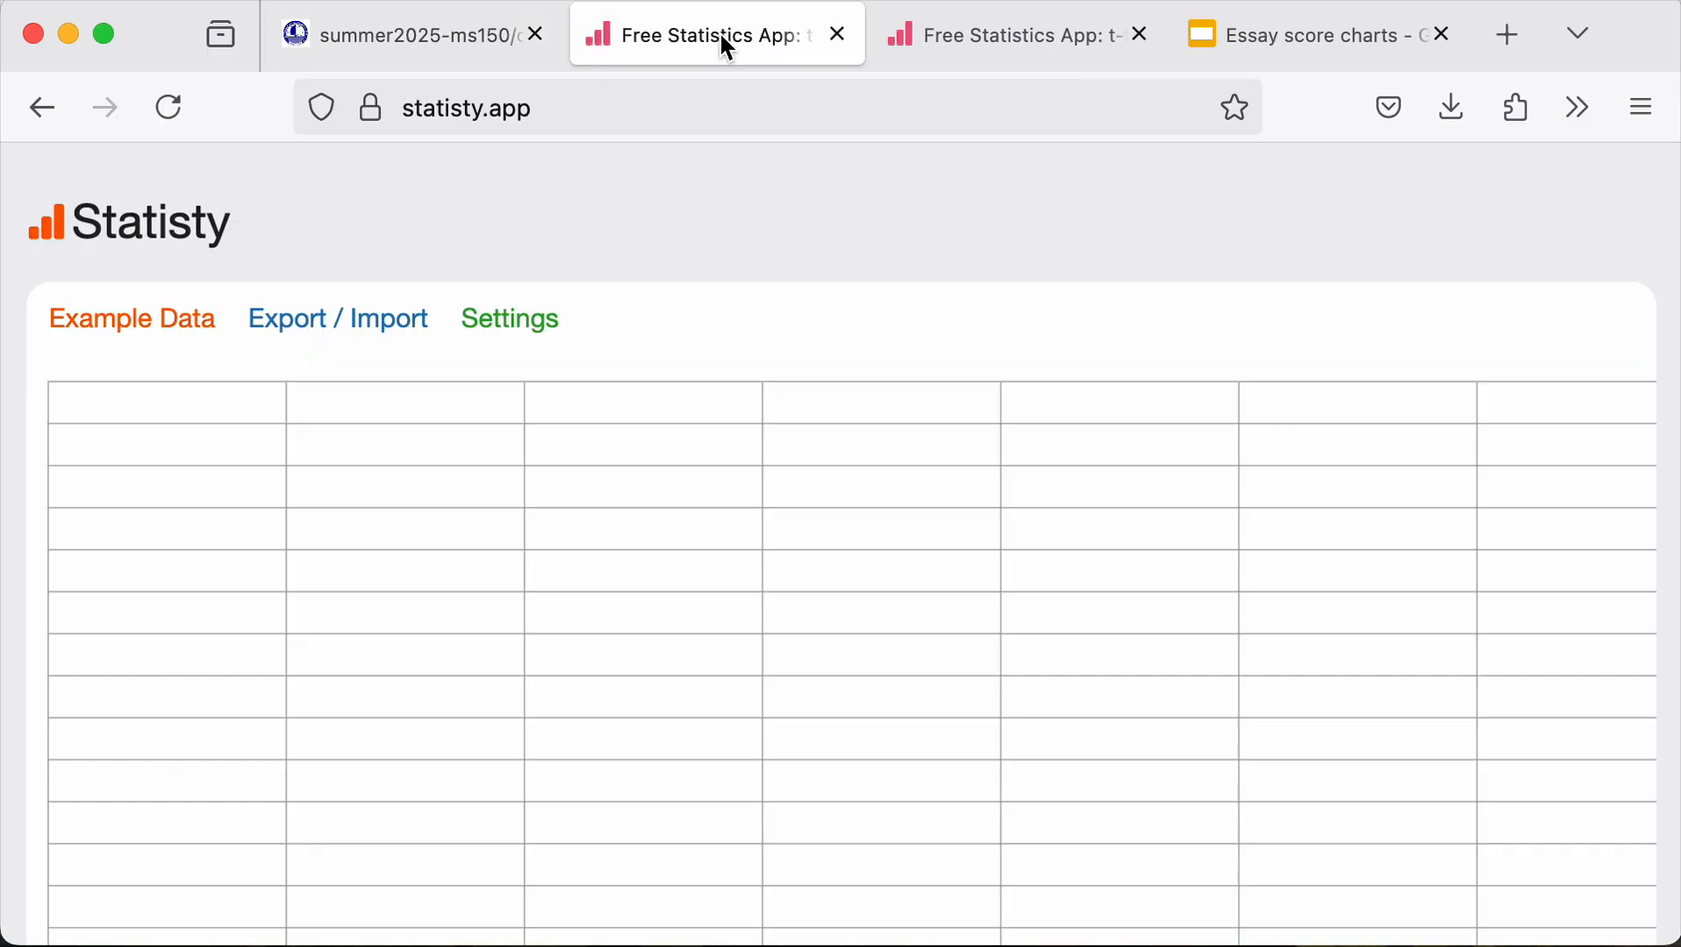
pyautogui.click(1029, 51)
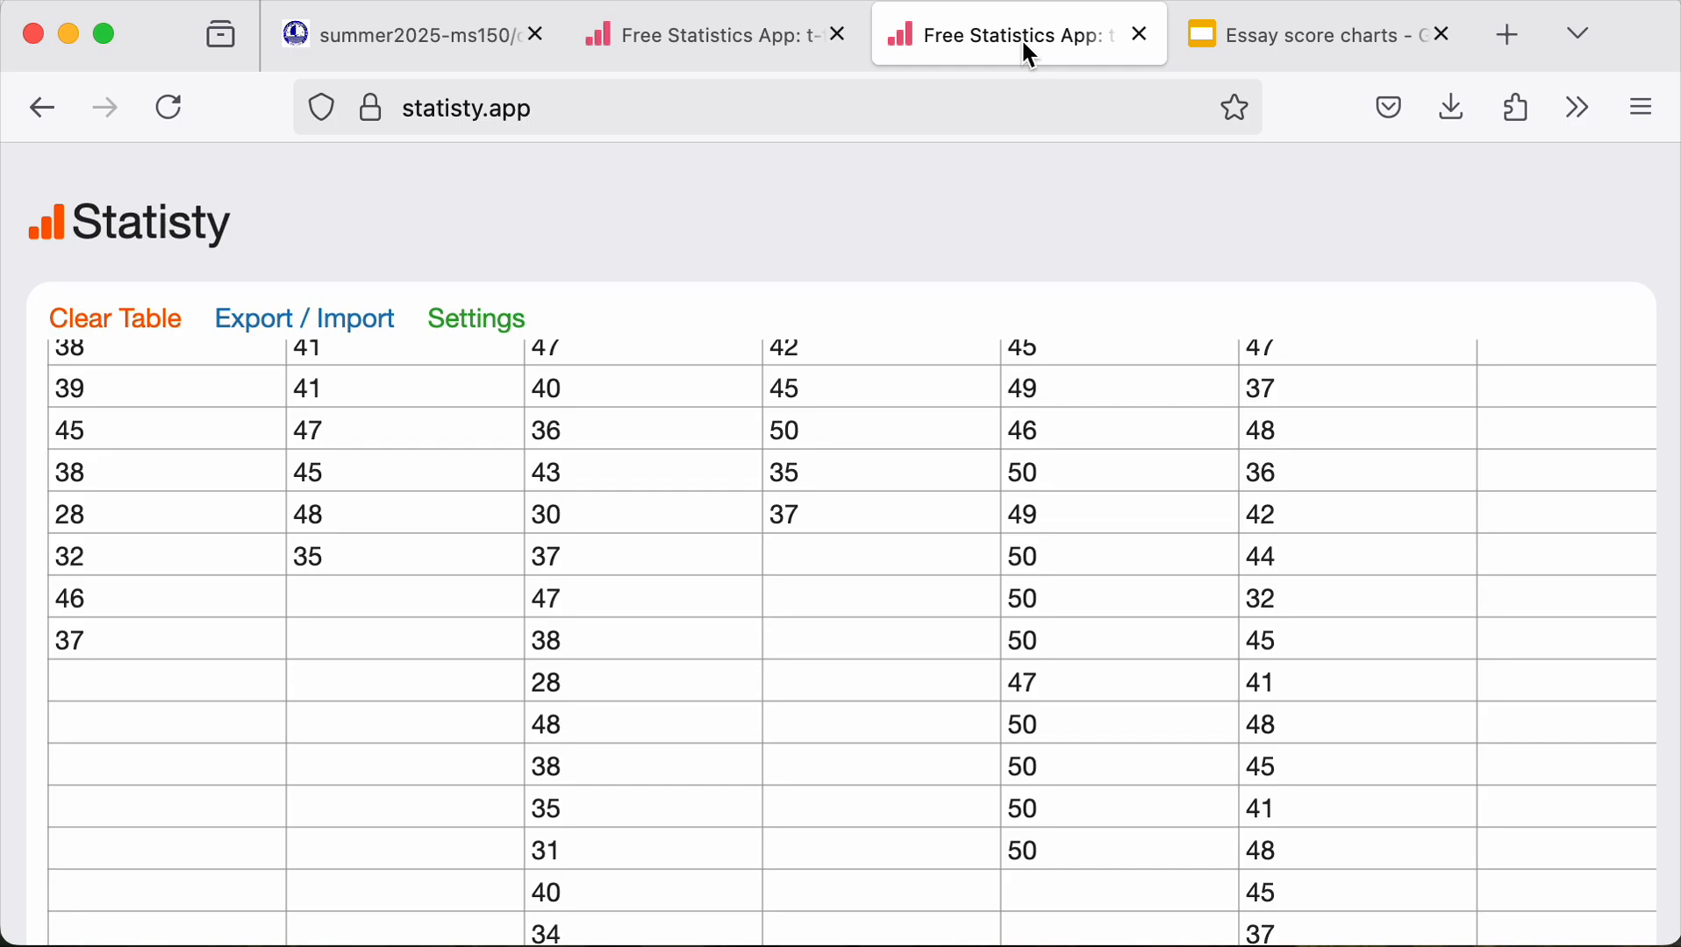
pyautogui.moveTo(1353, 35)
pyautogui.click(475, 42)
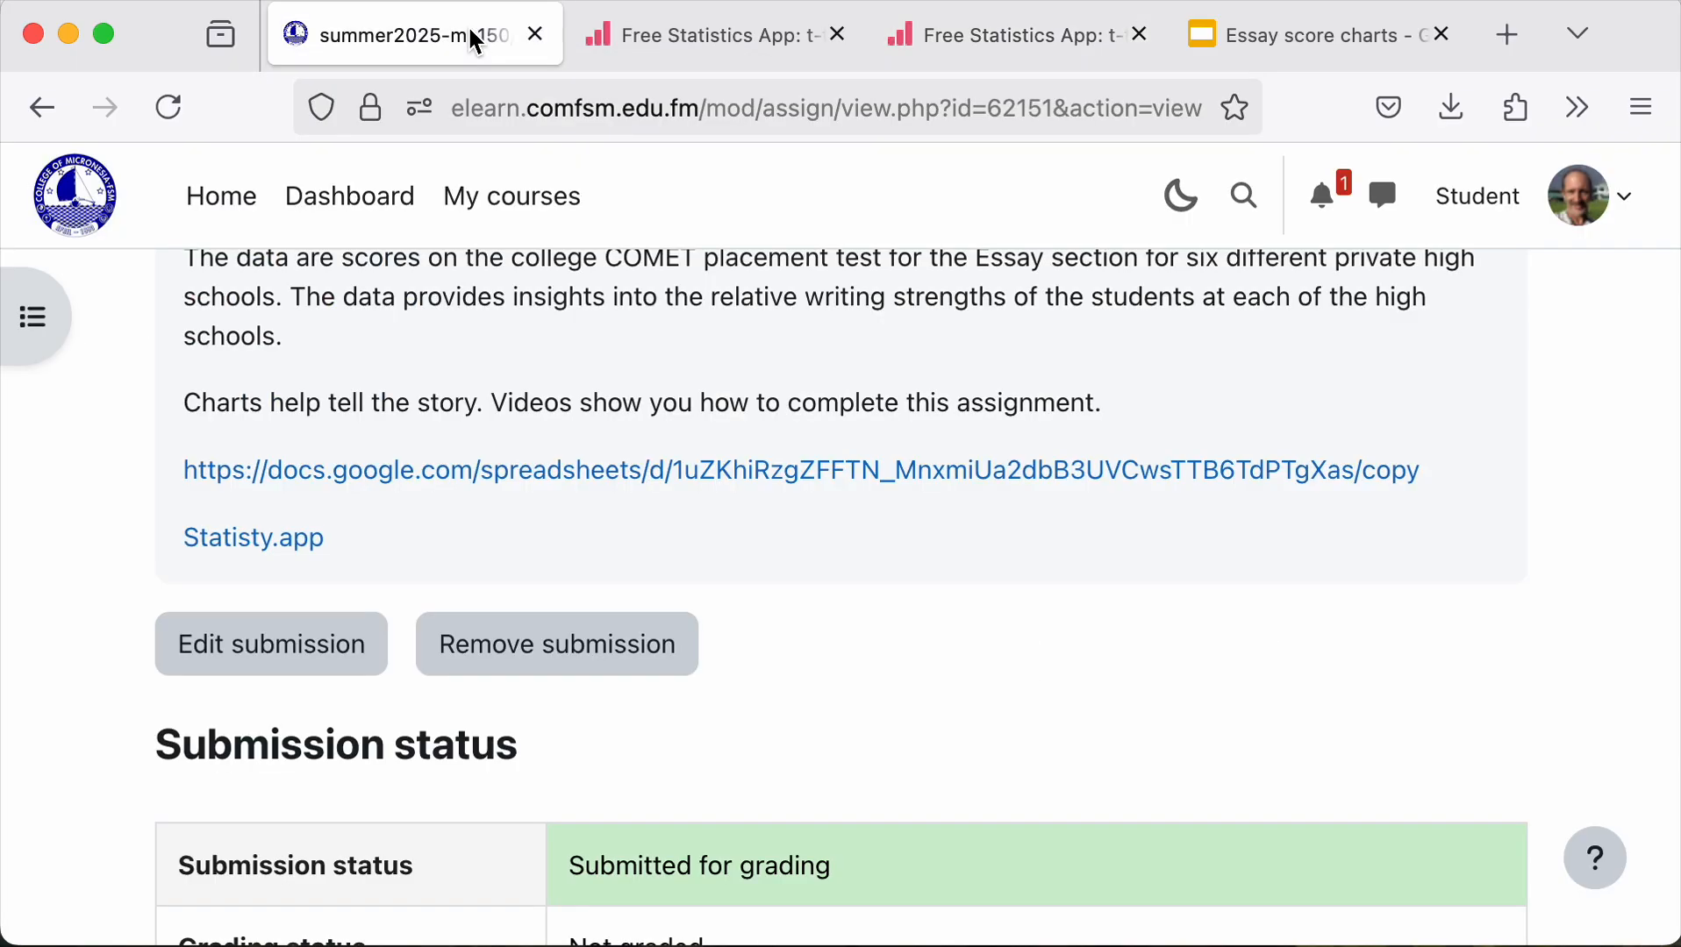